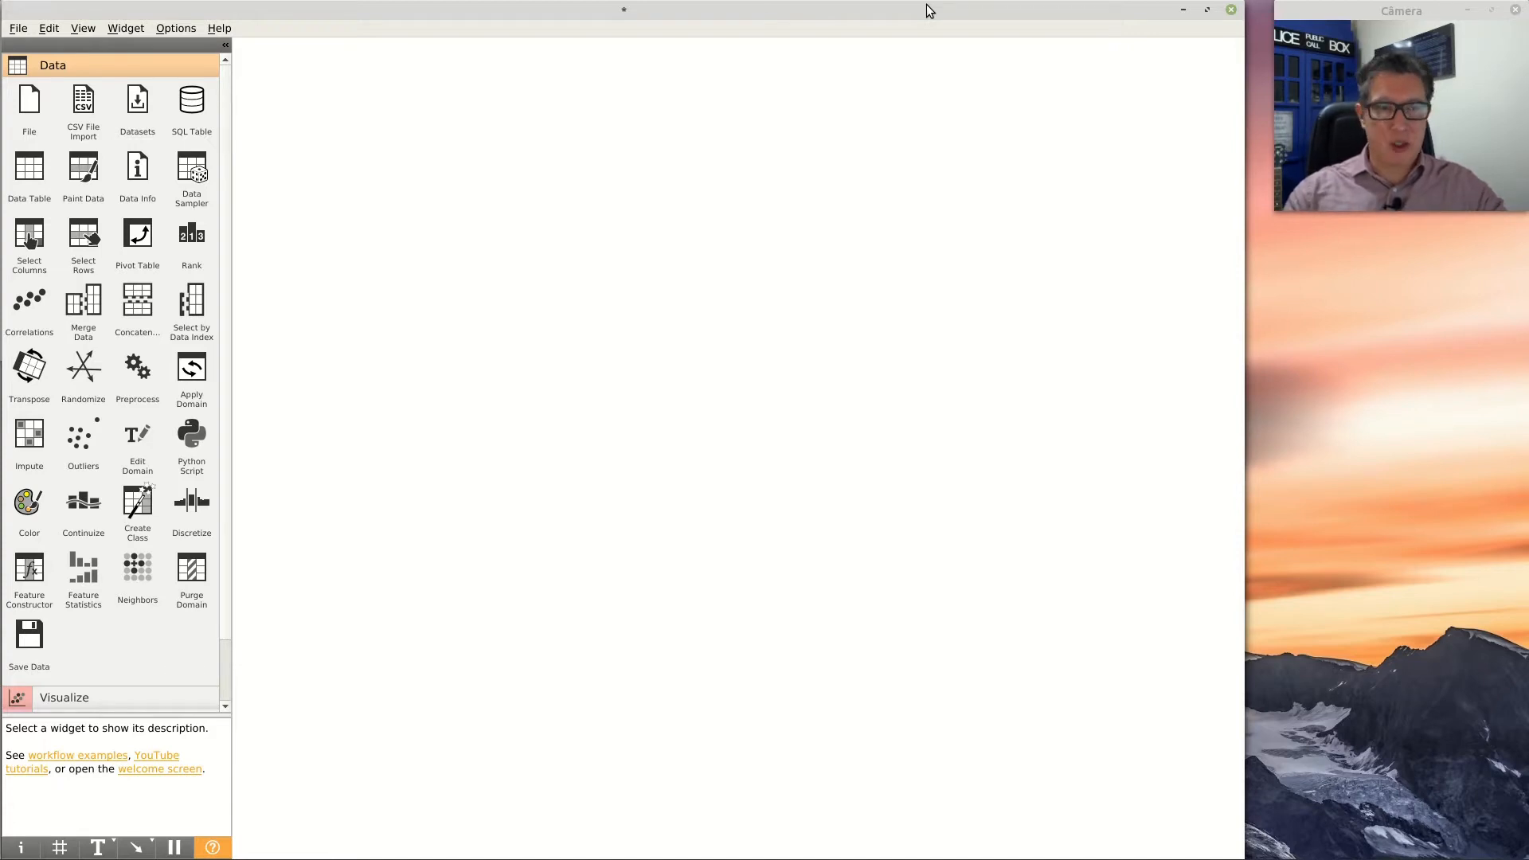
Place a File widget on the canvas and set its source to the local file diabetes_diagnosis.csv instead of the URL
left_click_drag(30, 105, 312, 135)
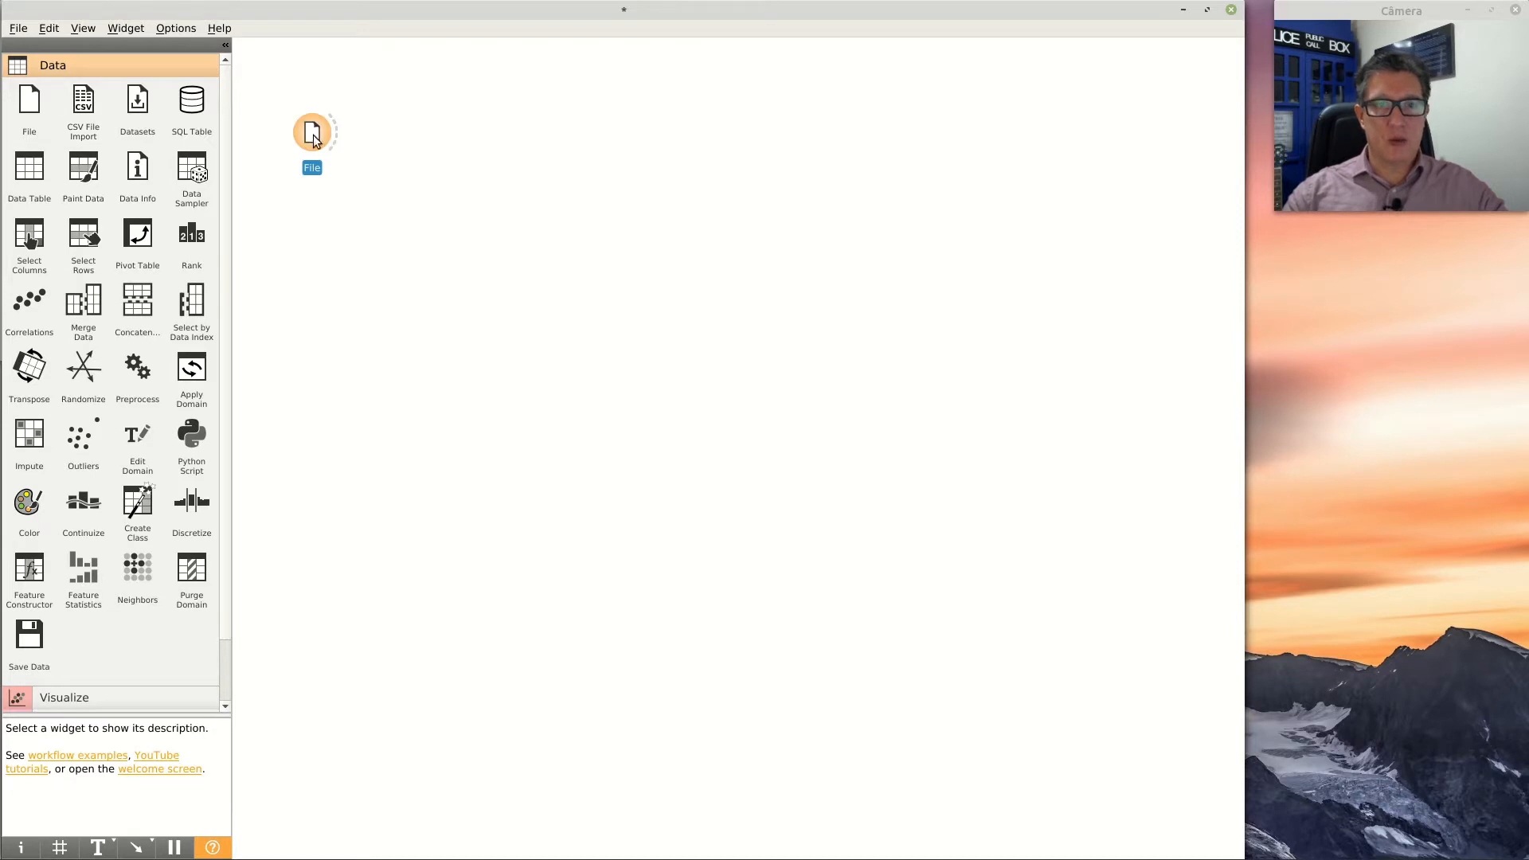
double_click(312, 135)
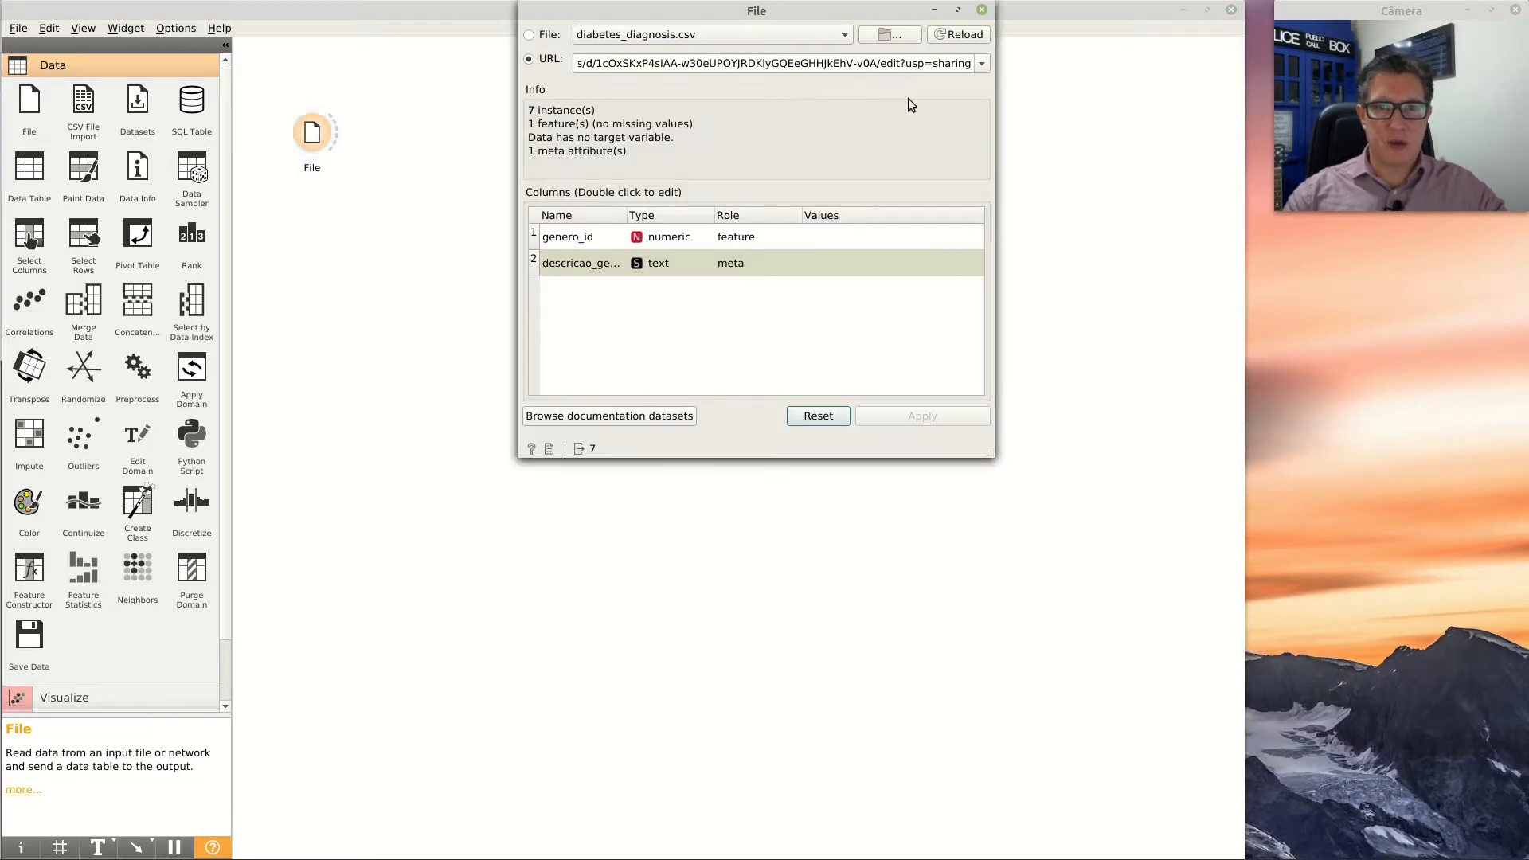
left_click(529, 35)
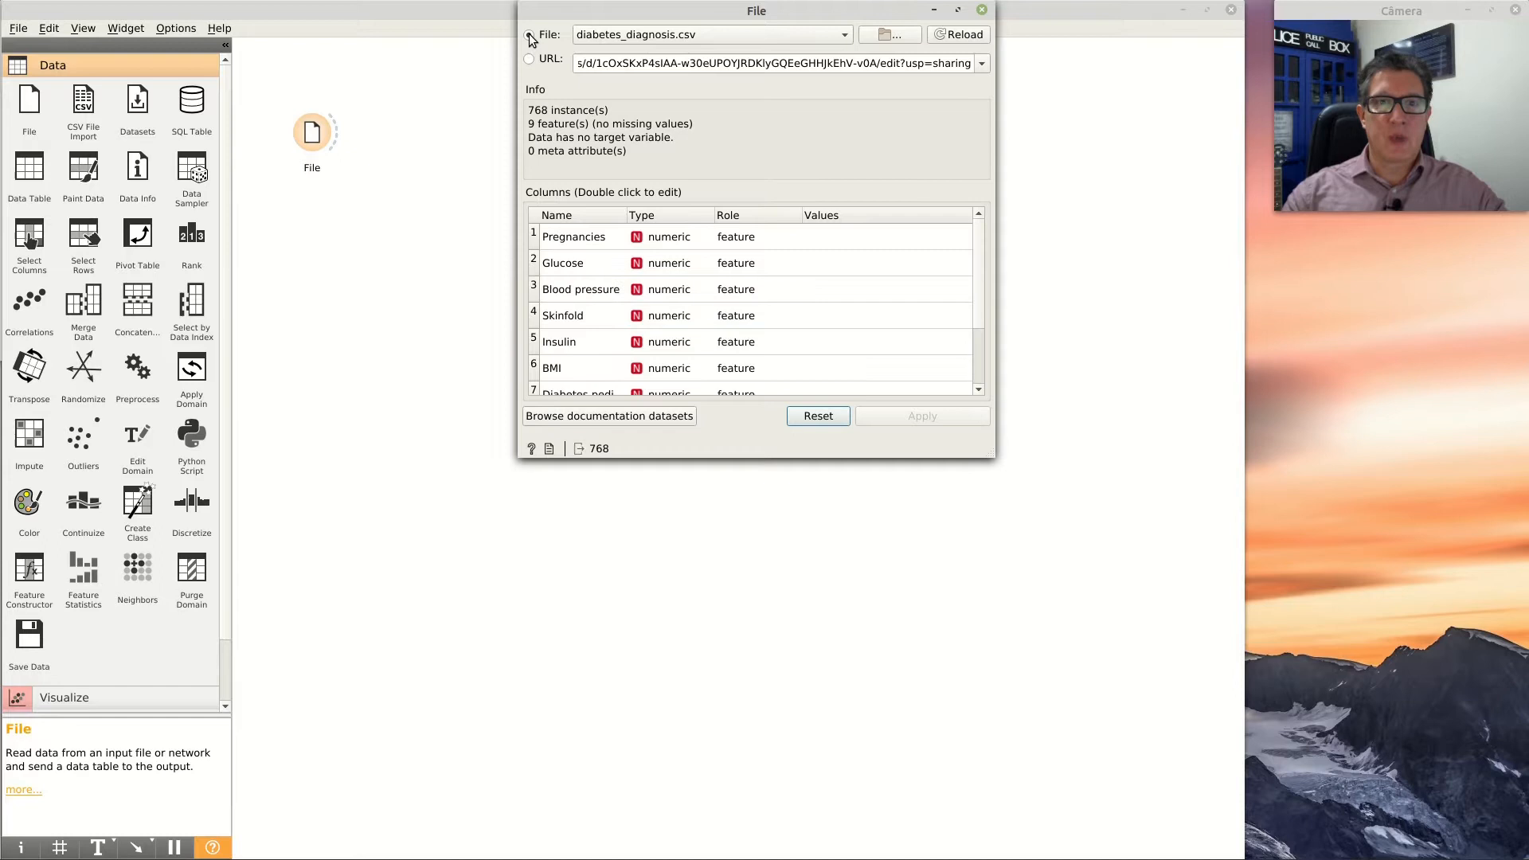
scroll(875, 329, "down", 1)
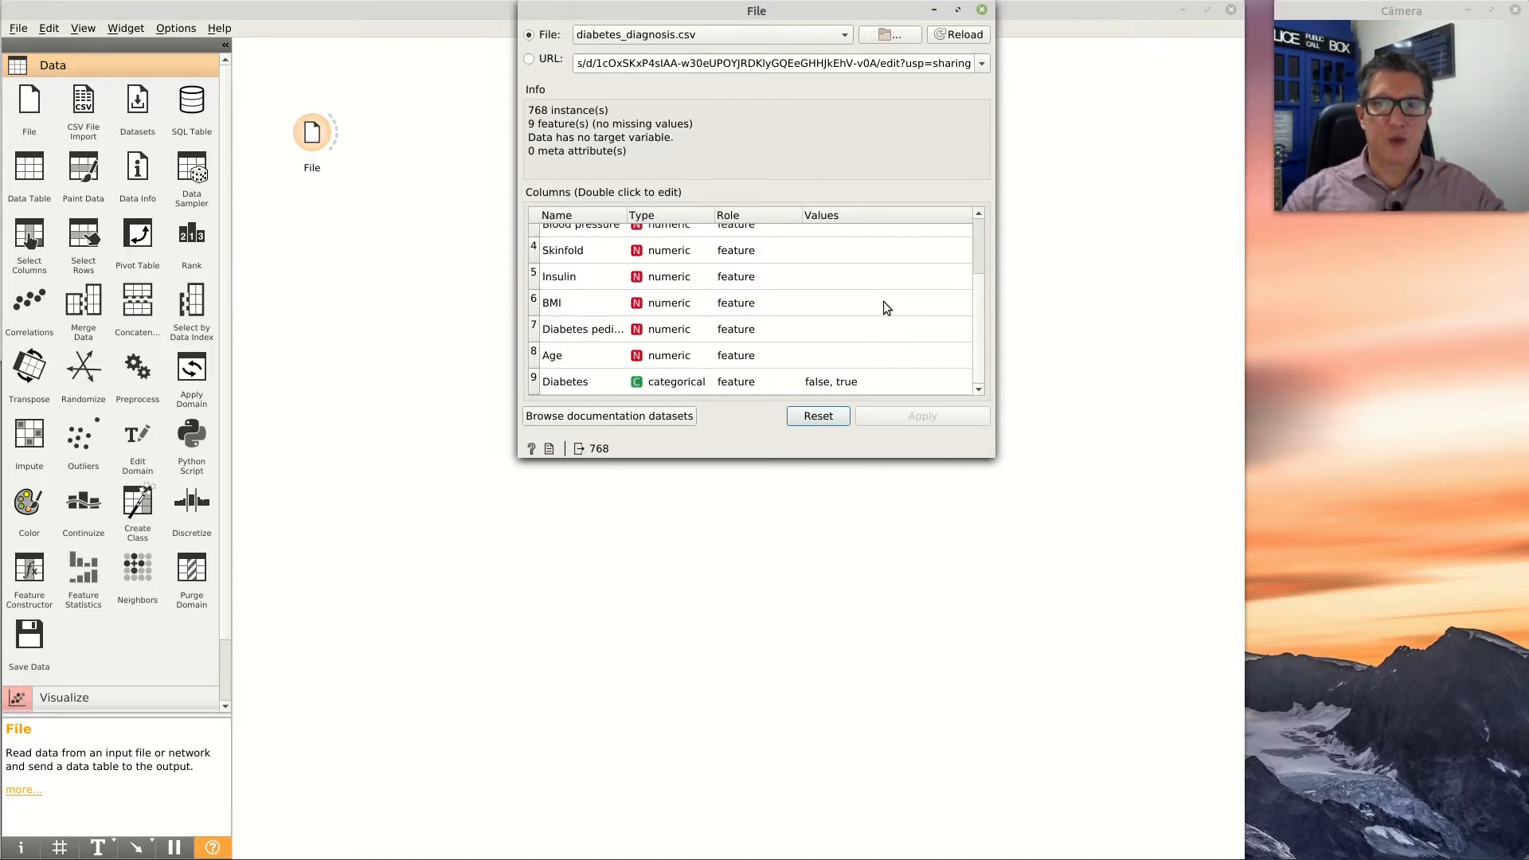
scroll(884, 304, "up", 1)
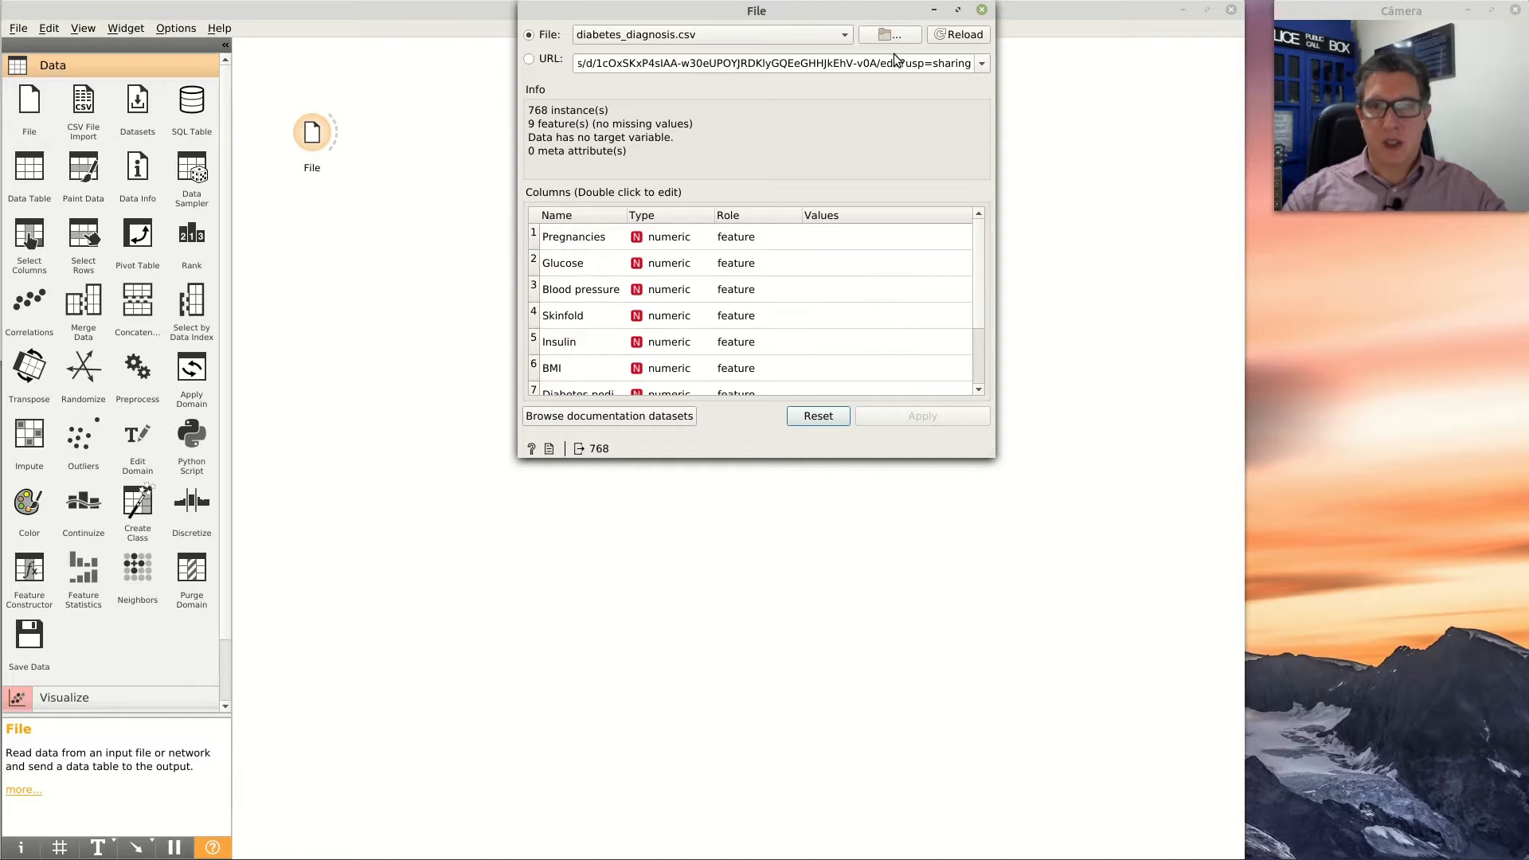
left_click(982, 11)
left_click_drag(300, 147, 310, 152)
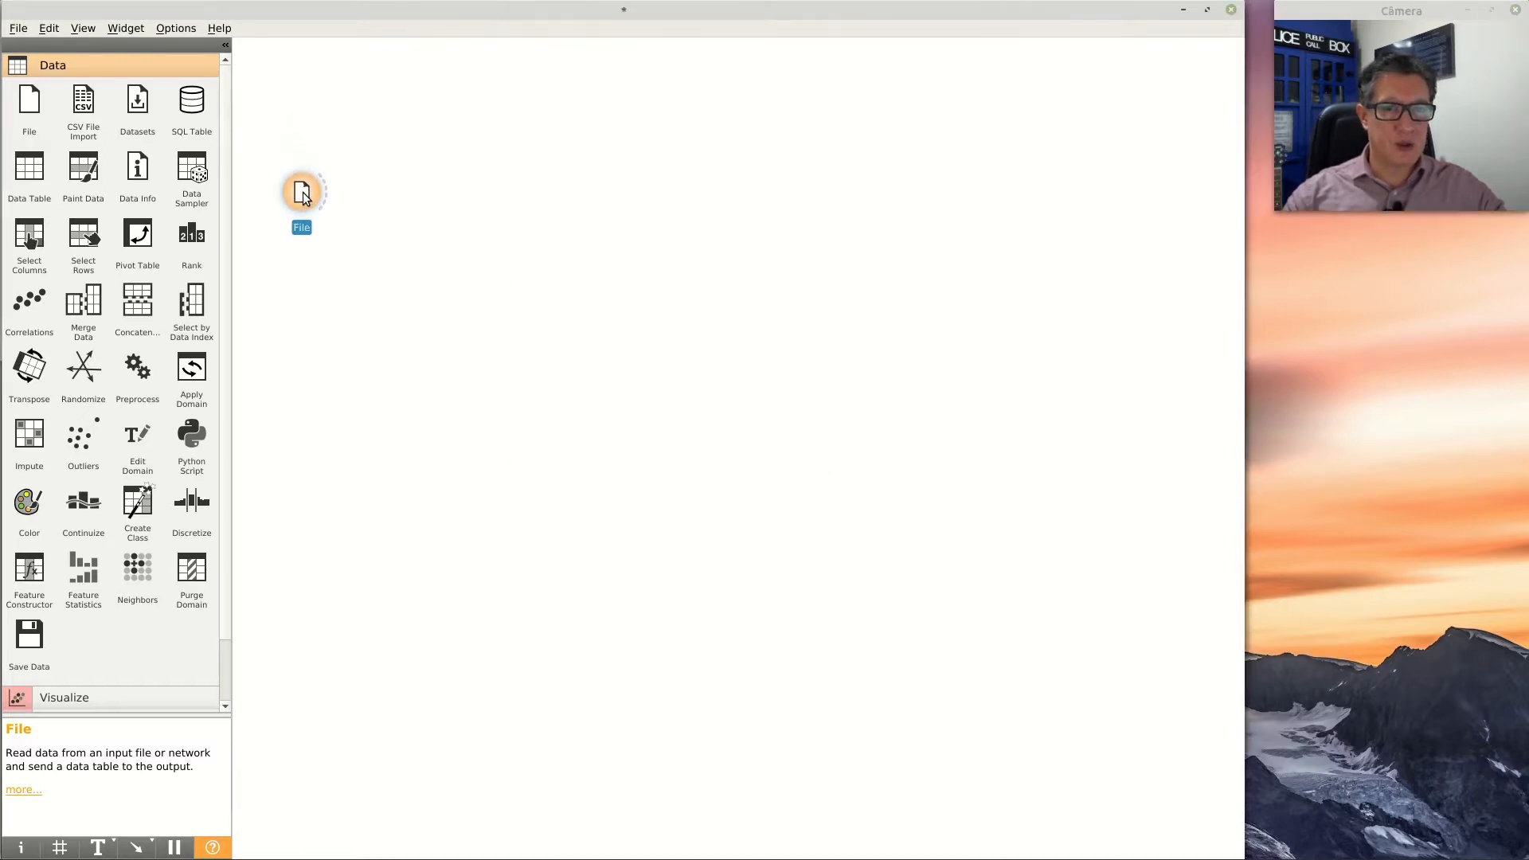
Add a Data Table widget above the File widget, connect File to it, and inspect the loaded records
left_click_drag(30, 171, 417, 81)
left_click_drag(327, 185, 422, 88)
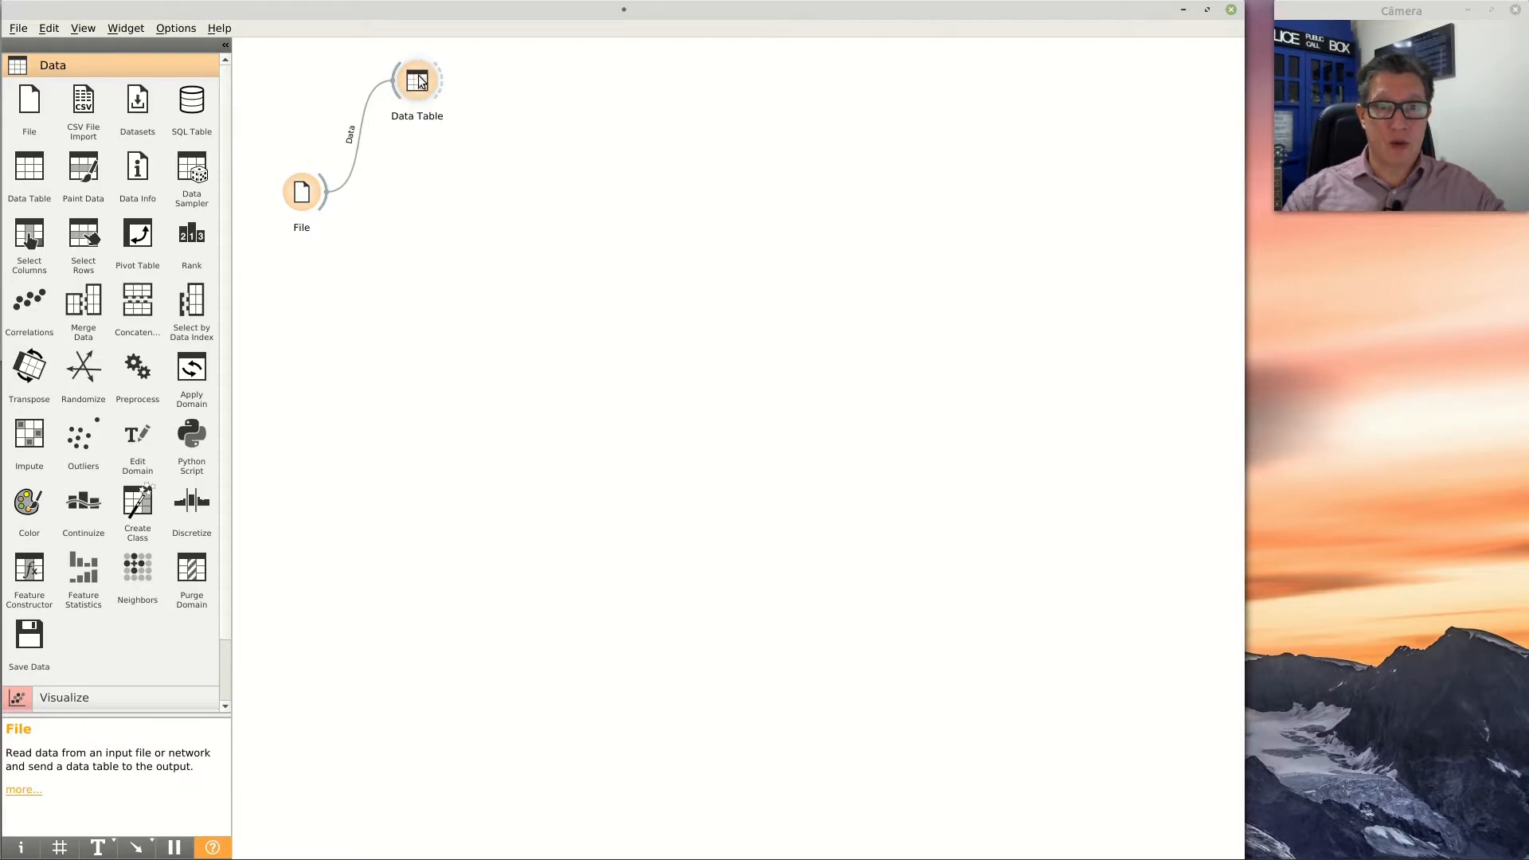
double_click(420, 81)
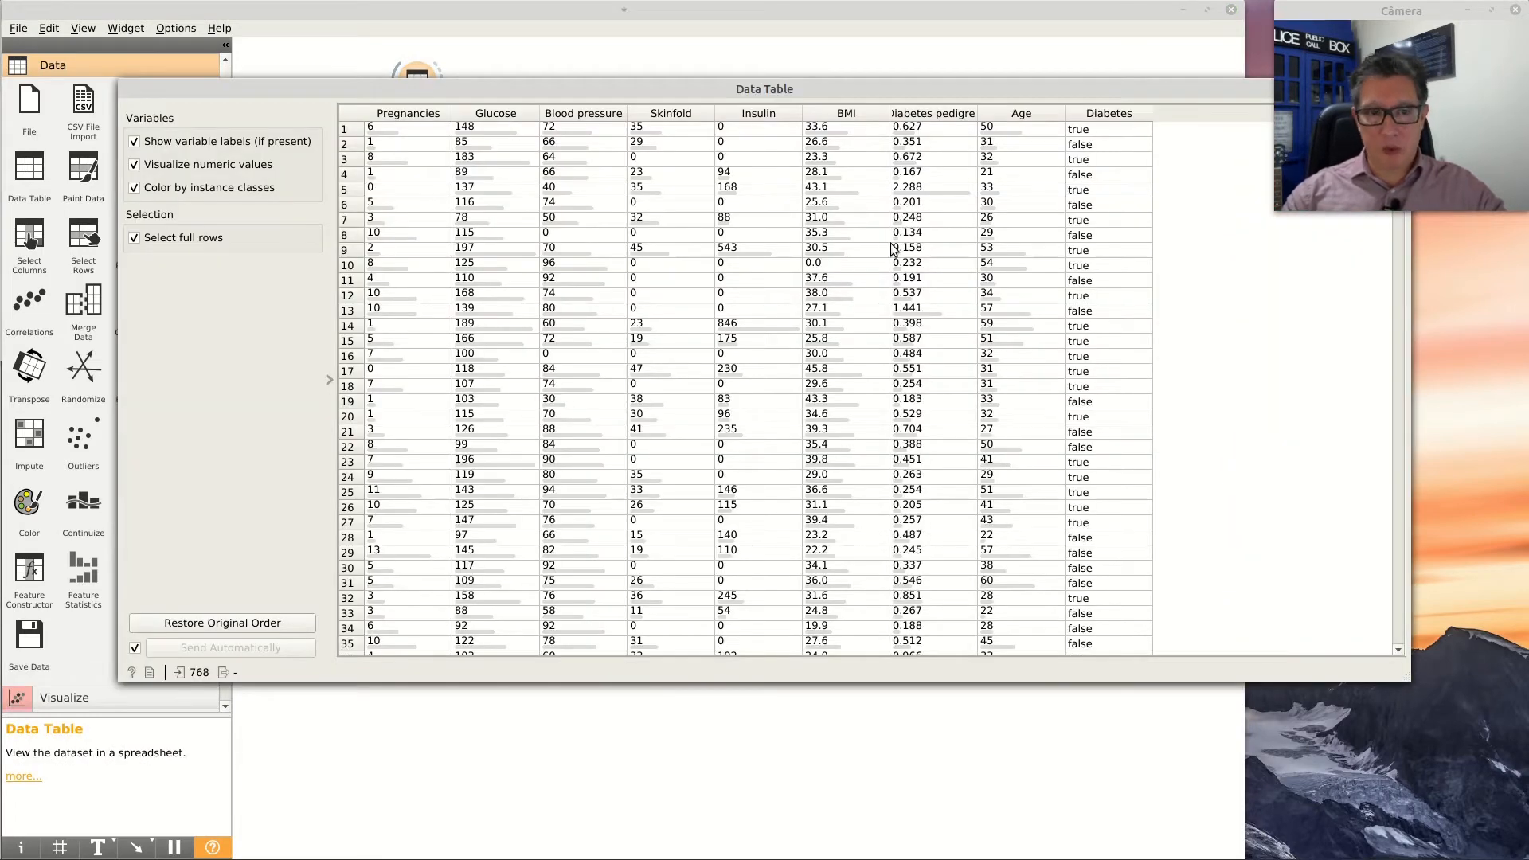
mouse_move(196, 675)
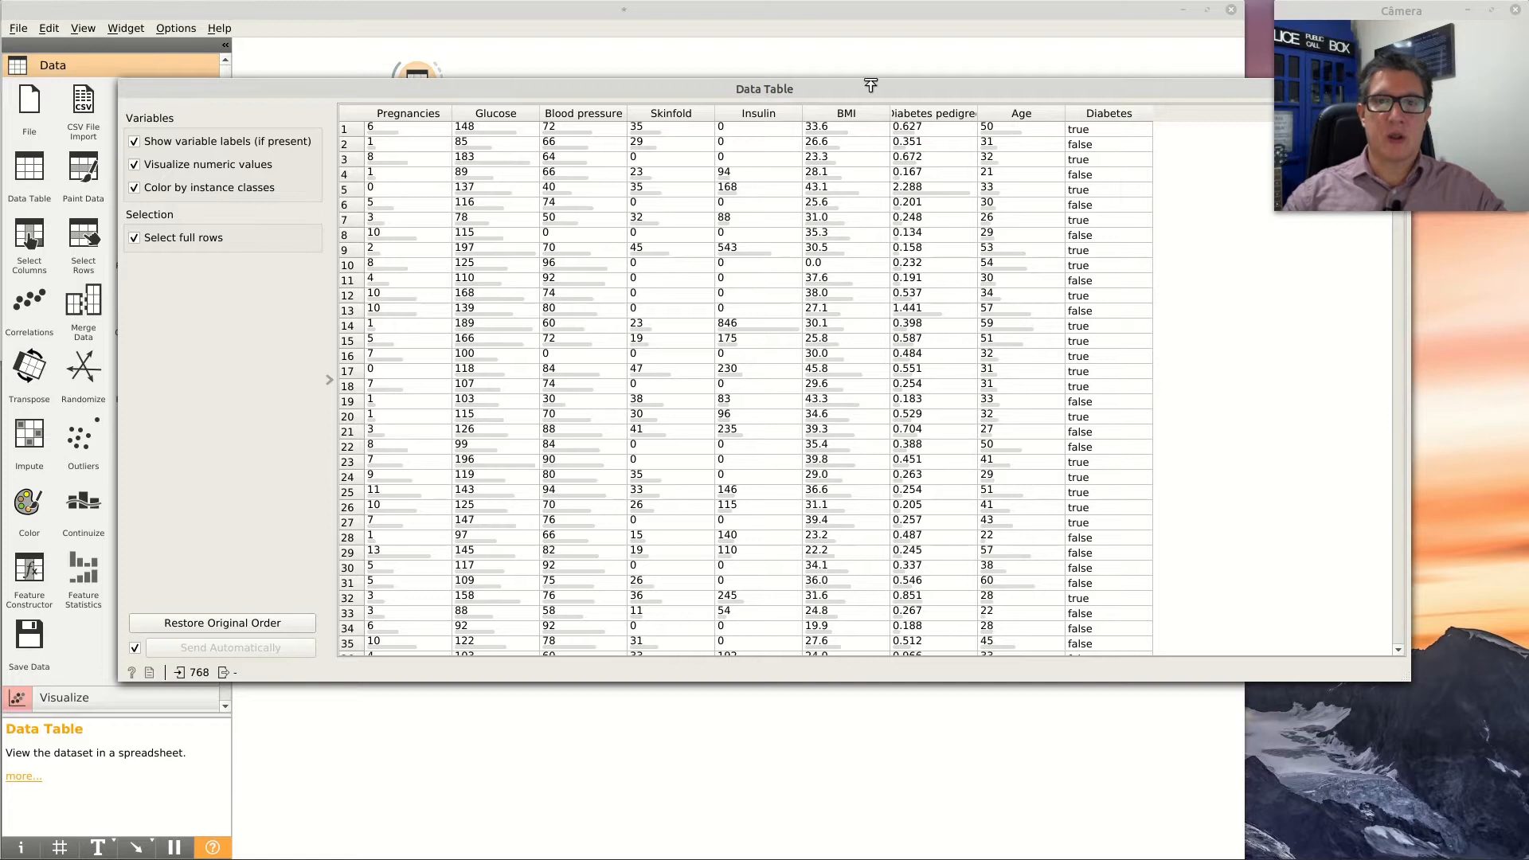
left_click_drag(865, 92, 776, 188)
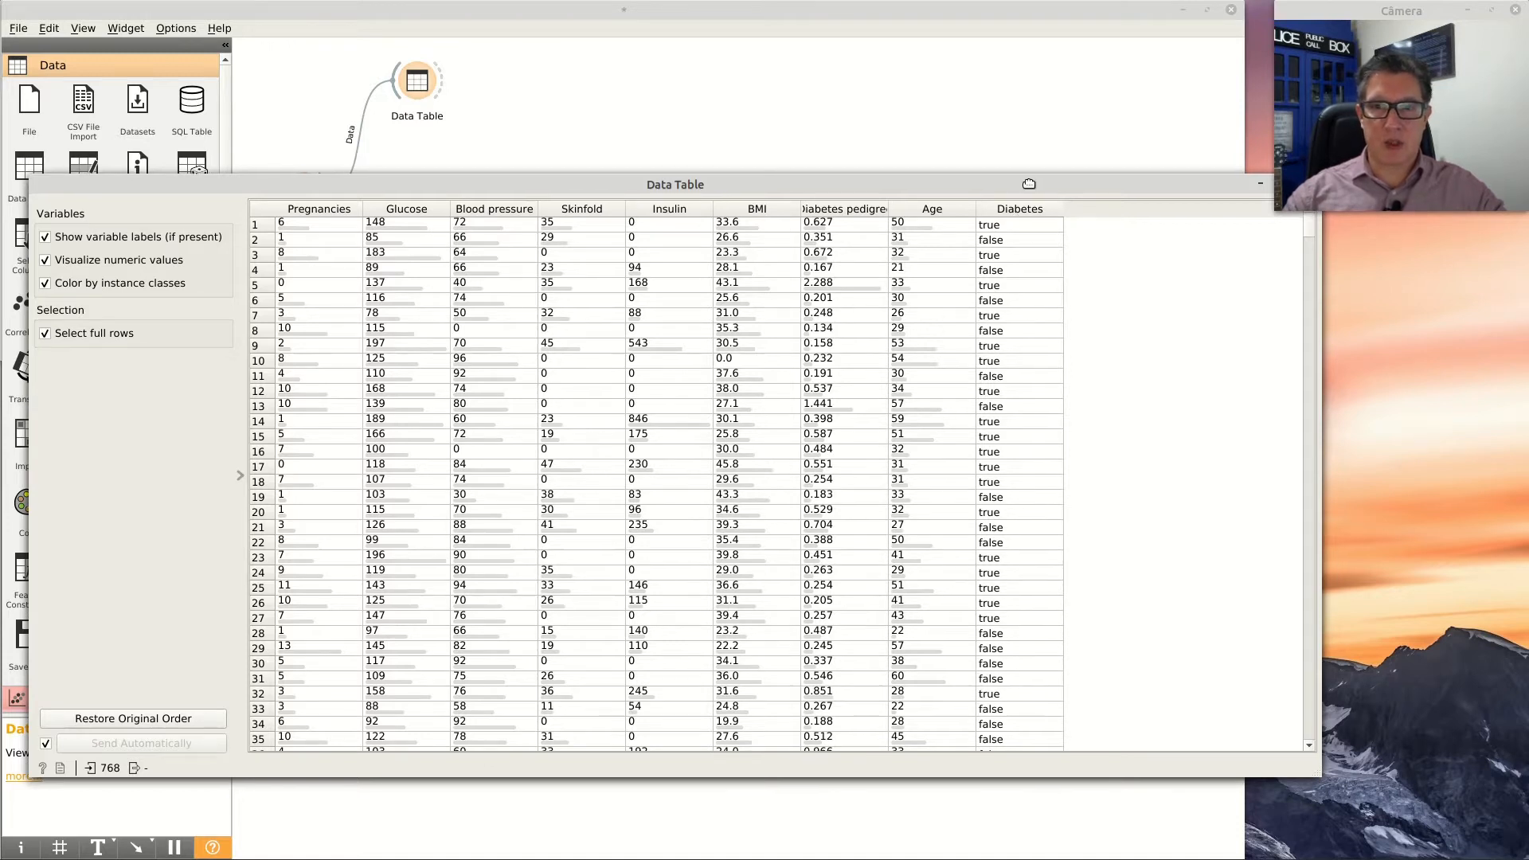
left_click_drag(1030, 189, 1021, 212)
left_click_drag(1310, 291, 1192, 286)
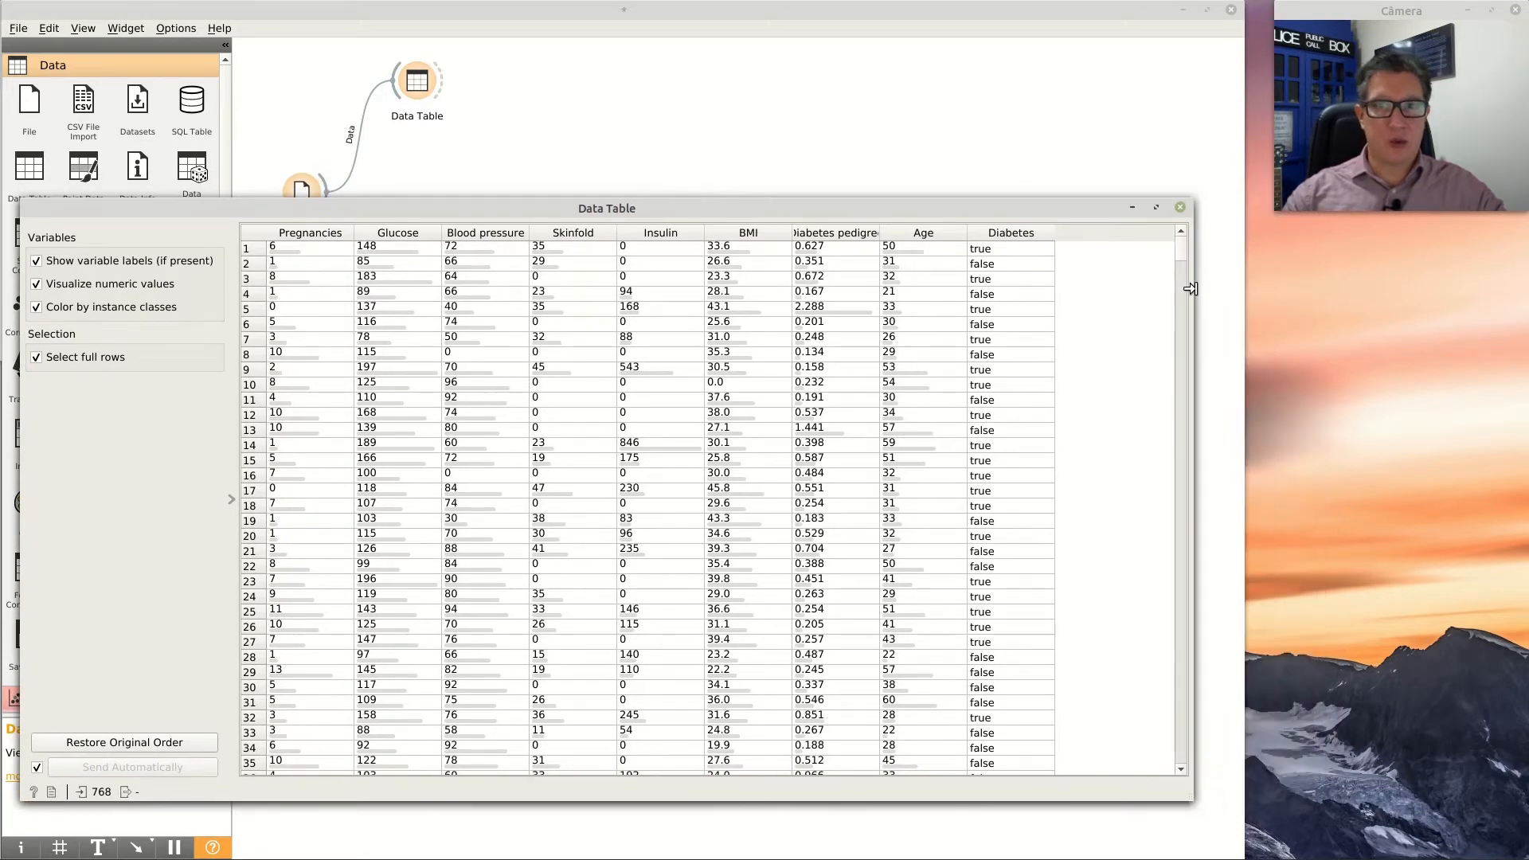
left_click(1179, 208)
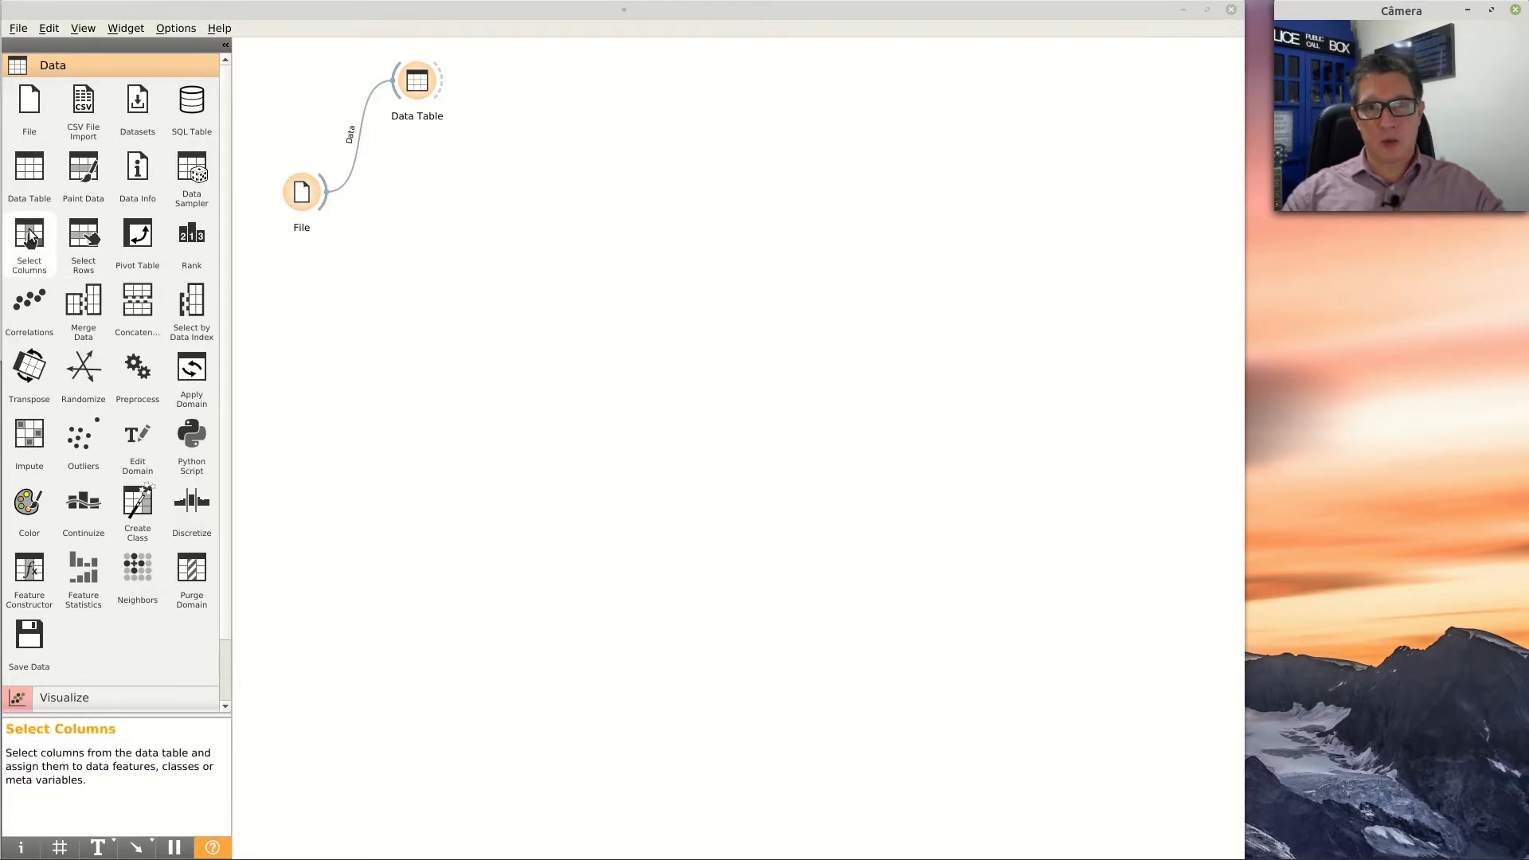
Add a Select Columns widget connected to File and compare its feature and target assignments with the File widget's column roles
left_click_drag(30, 235, 416, 184)
left_click_drag(323, 202, 385, 180)
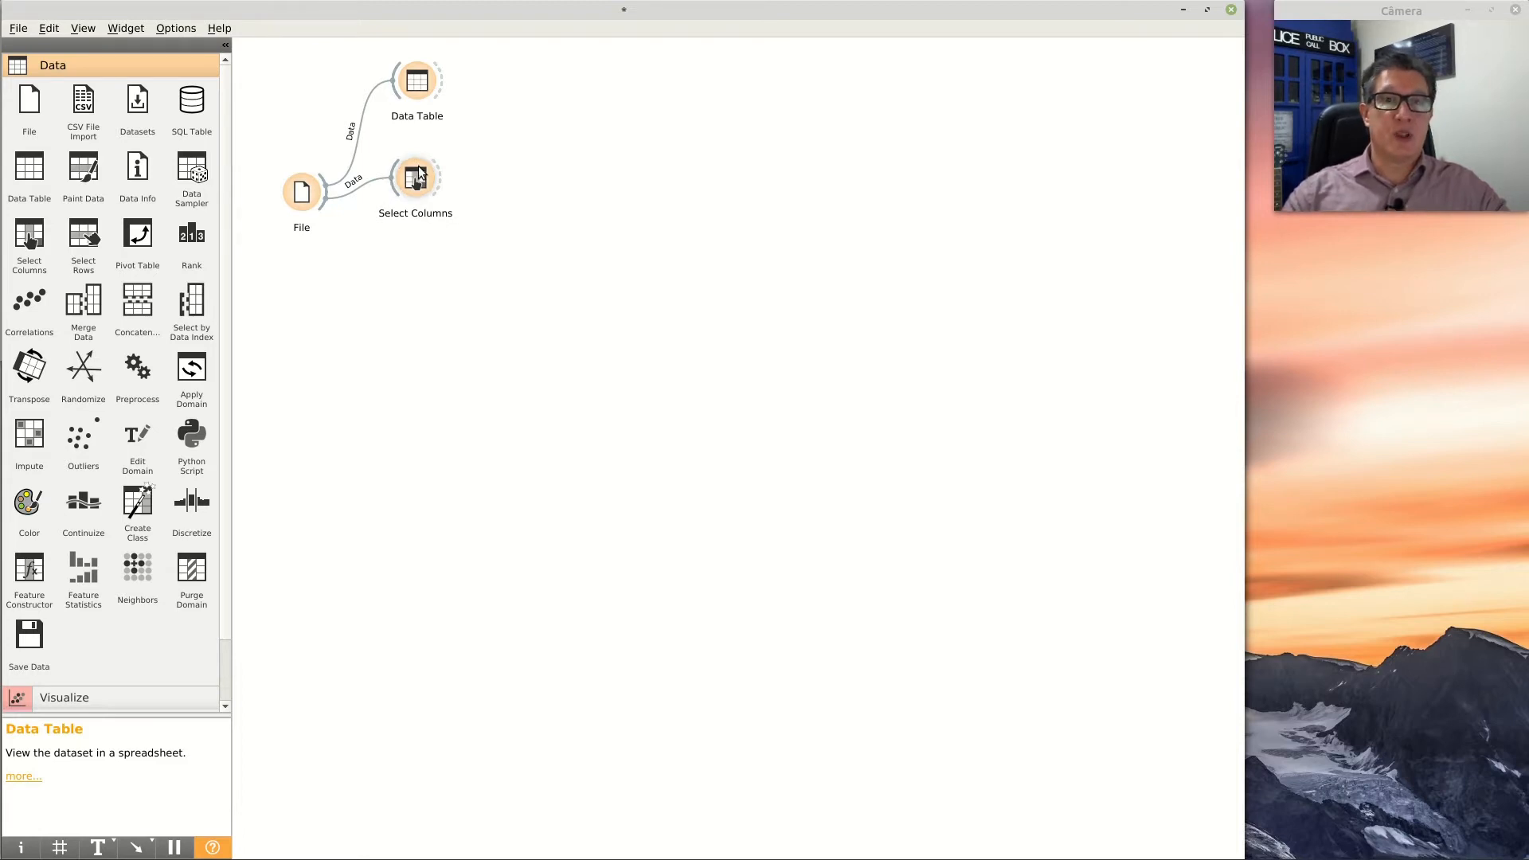
double_click(417, 176)
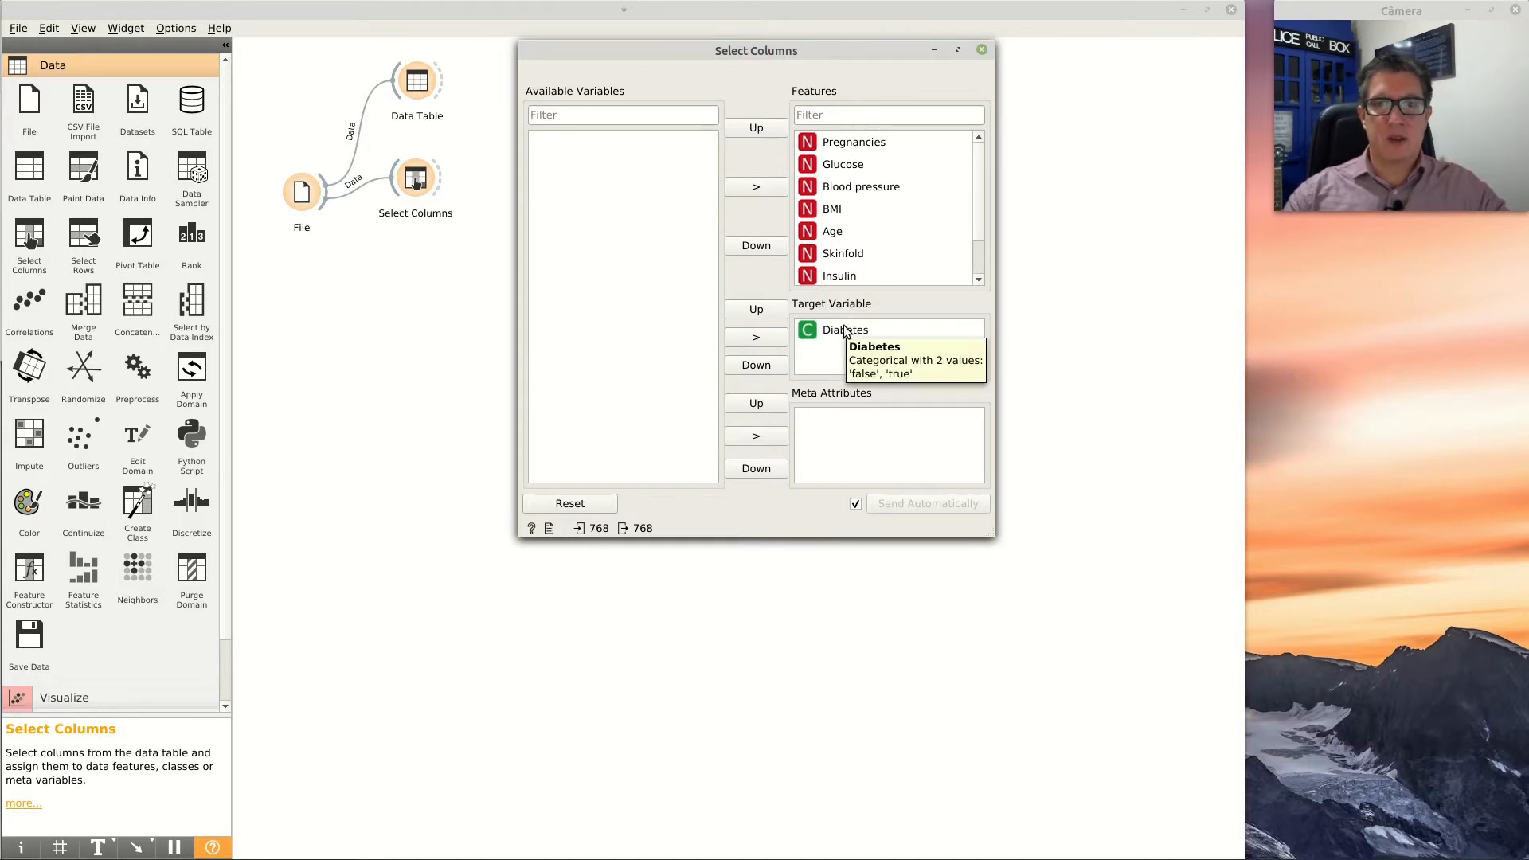
left_click_drag(972, 174, 981, 139)
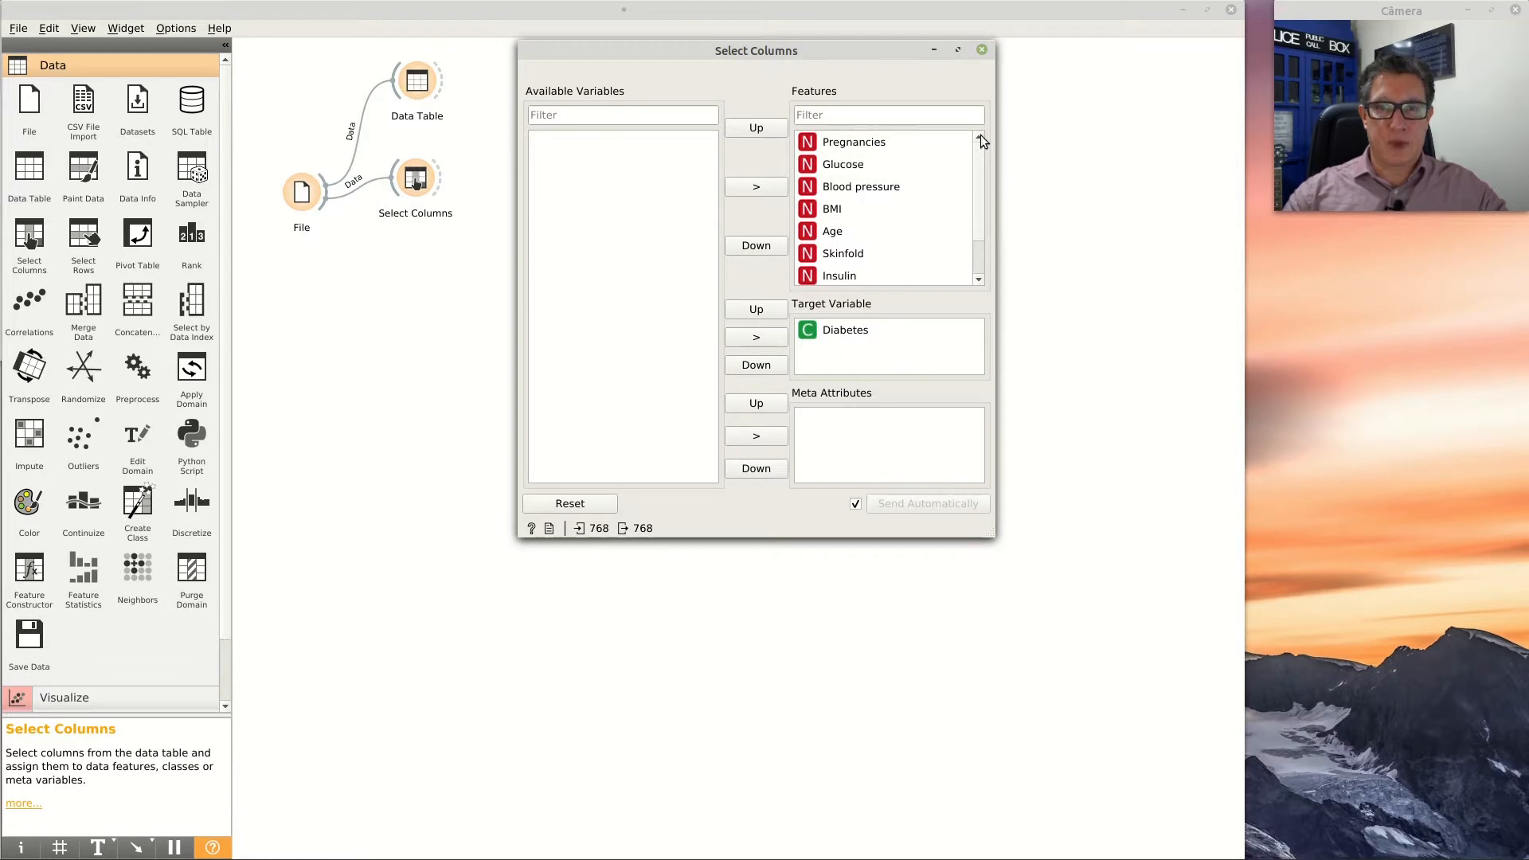
left_click(981, 48)
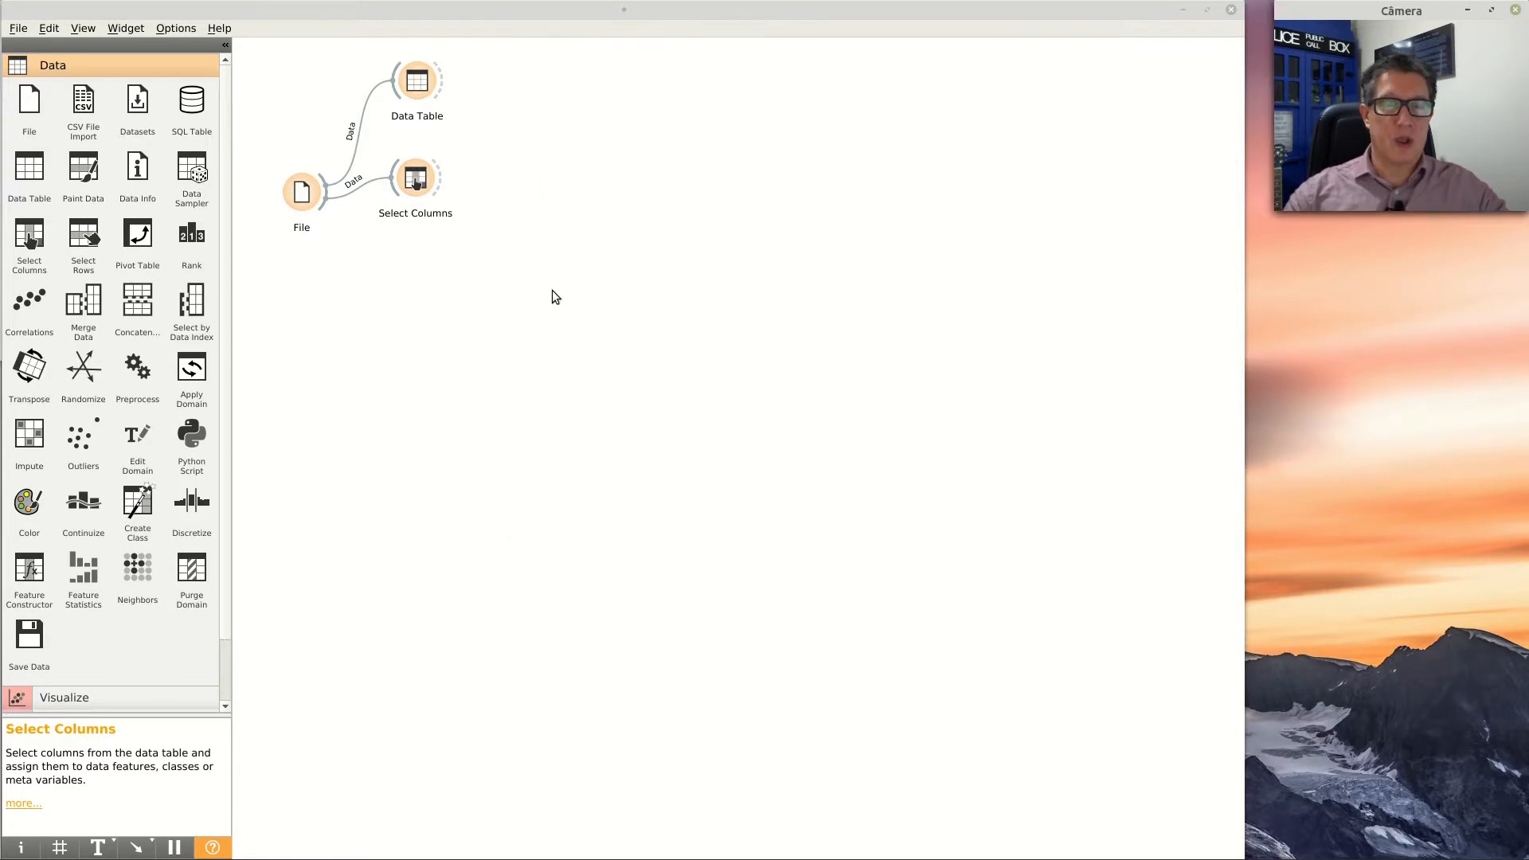
double_click(301, 194)
scroll(814, 303, "down", 1)
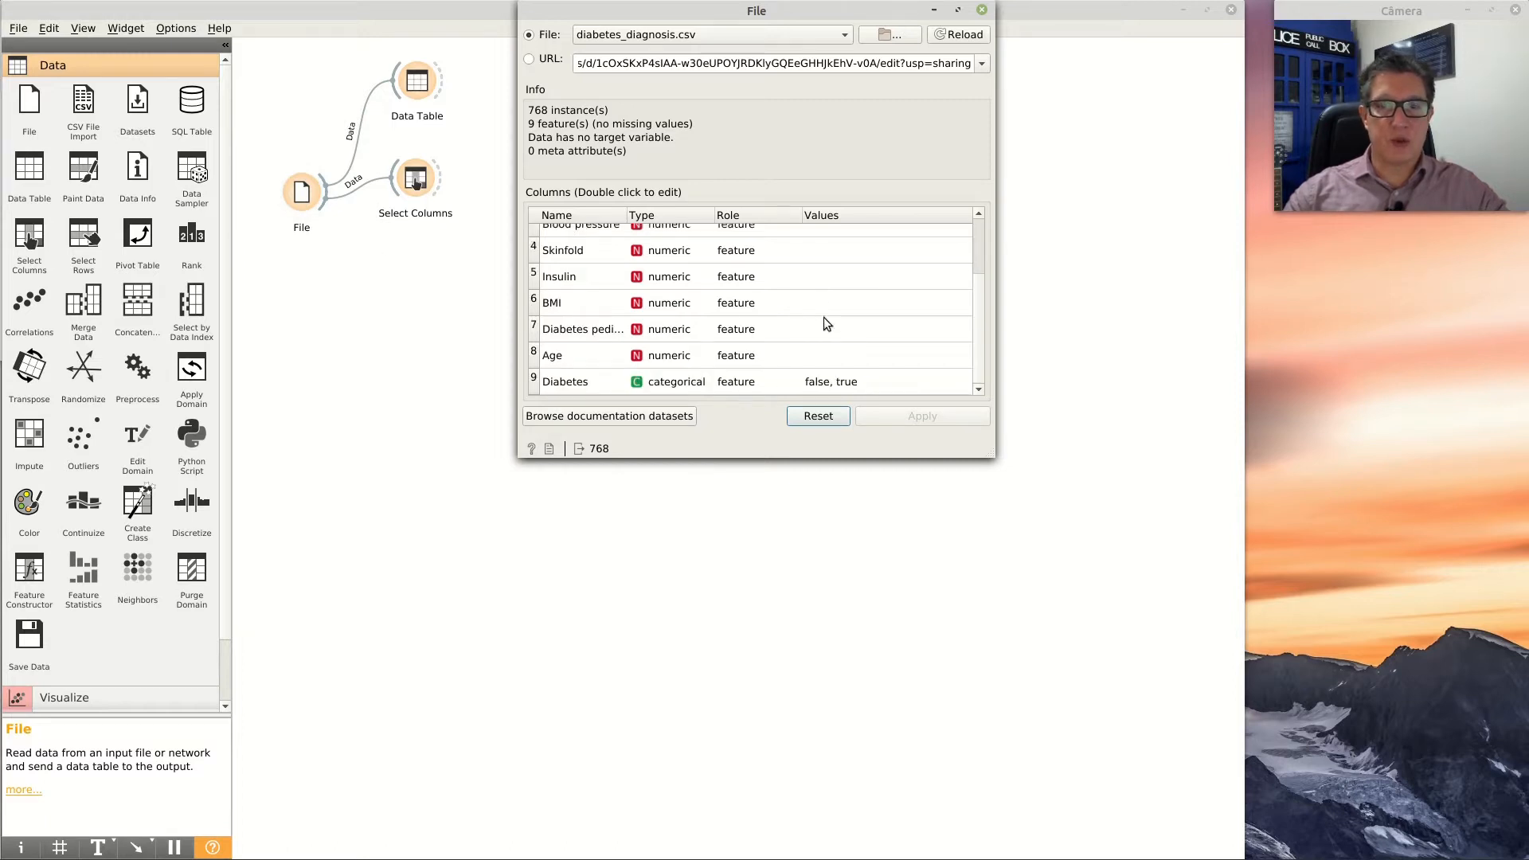
scroll(823, 315, "up", 1)
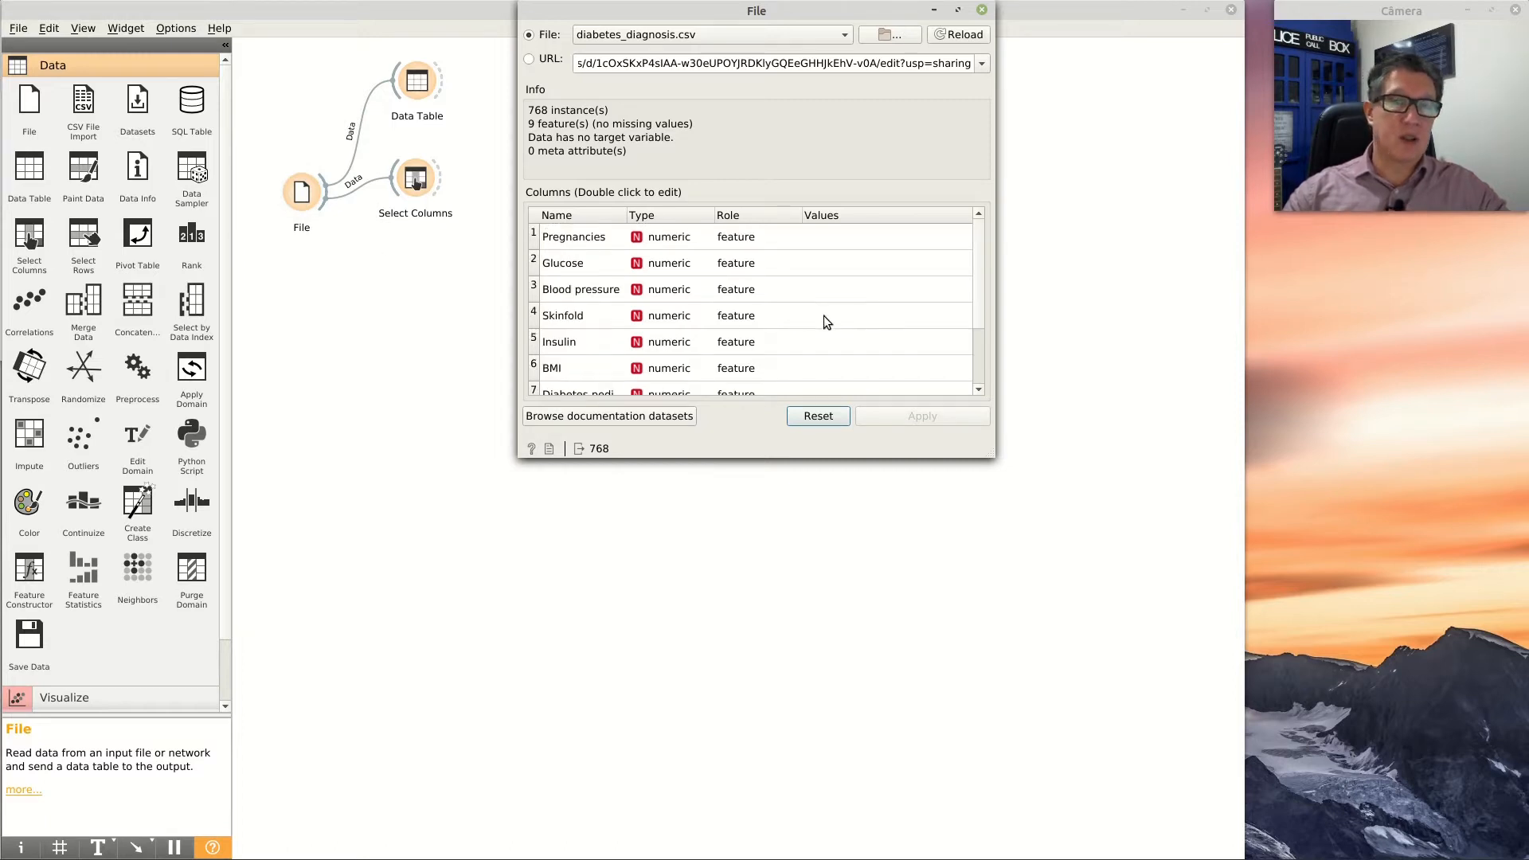
left_click(983, 10)
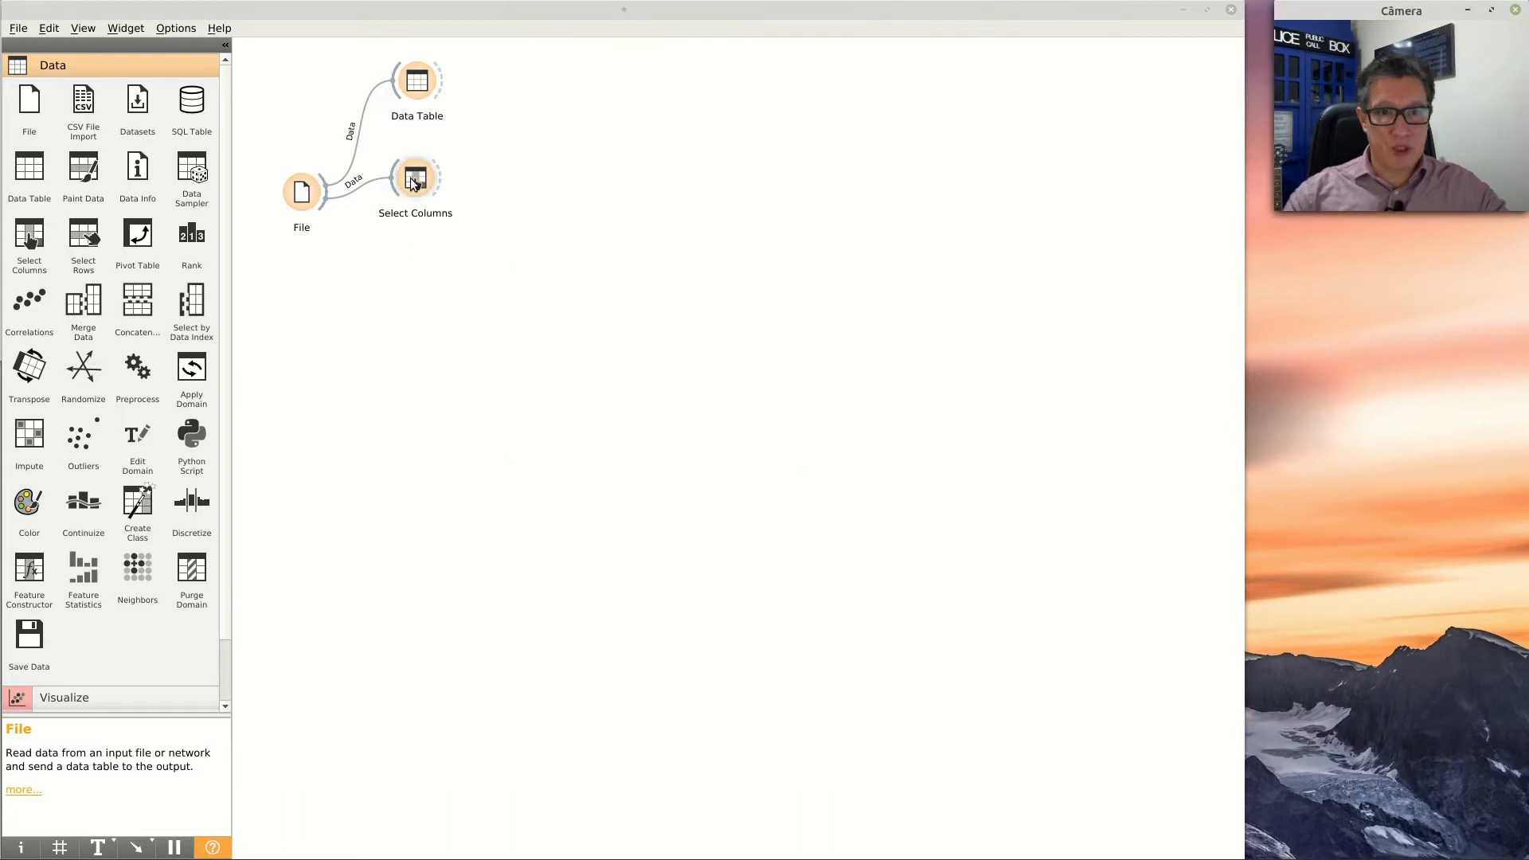
Add a second Data Table widget fed by Select Columns and inspect the records with the Diabetes target
left_click_drag(21, 170, 523, 118)
left_click_drag(442, 180, 518, 127)
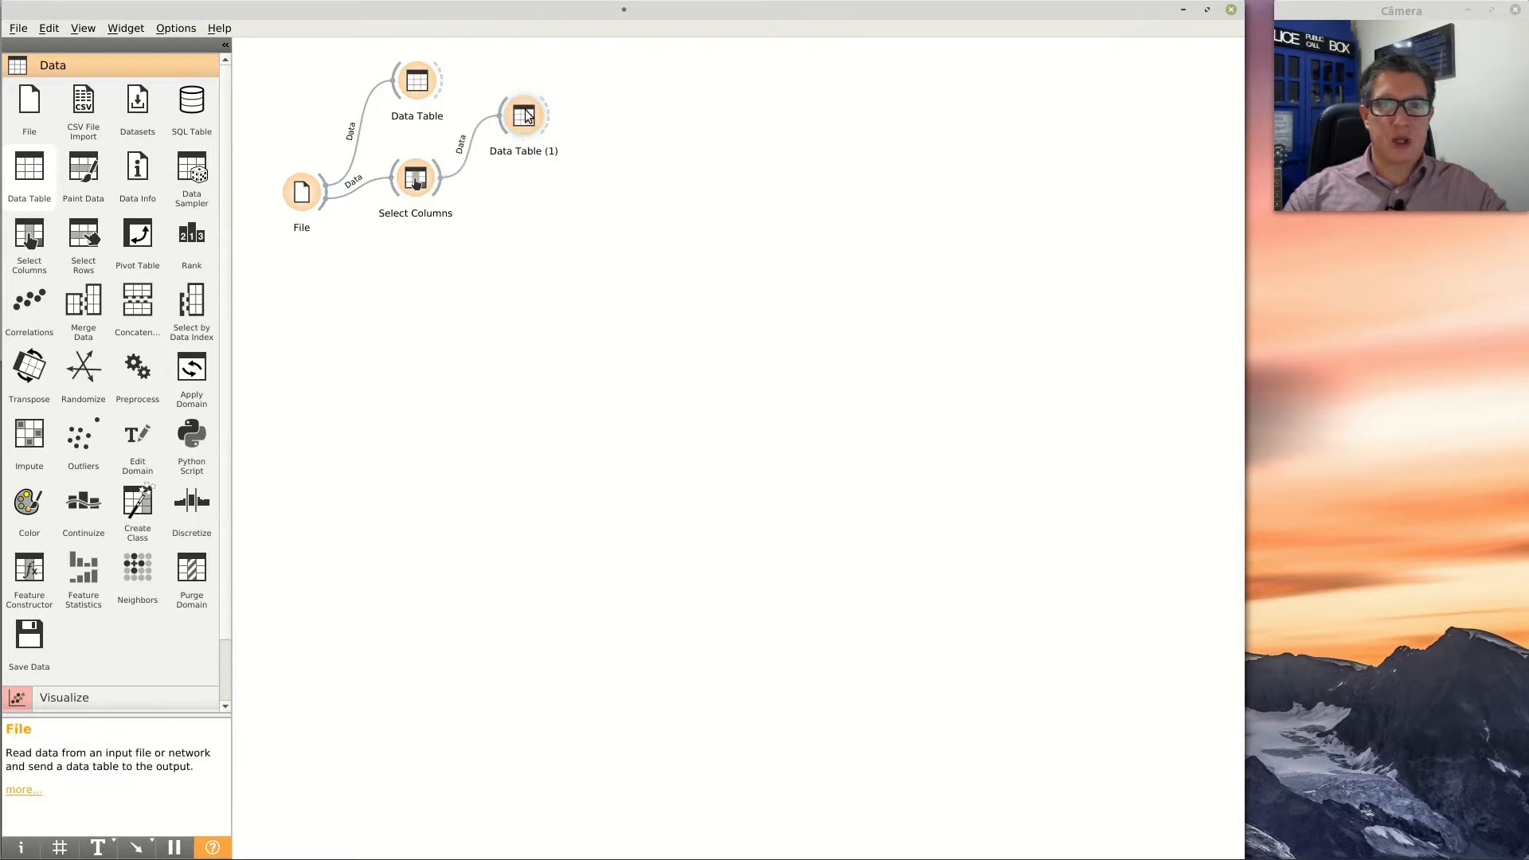
double_click(524, 116)
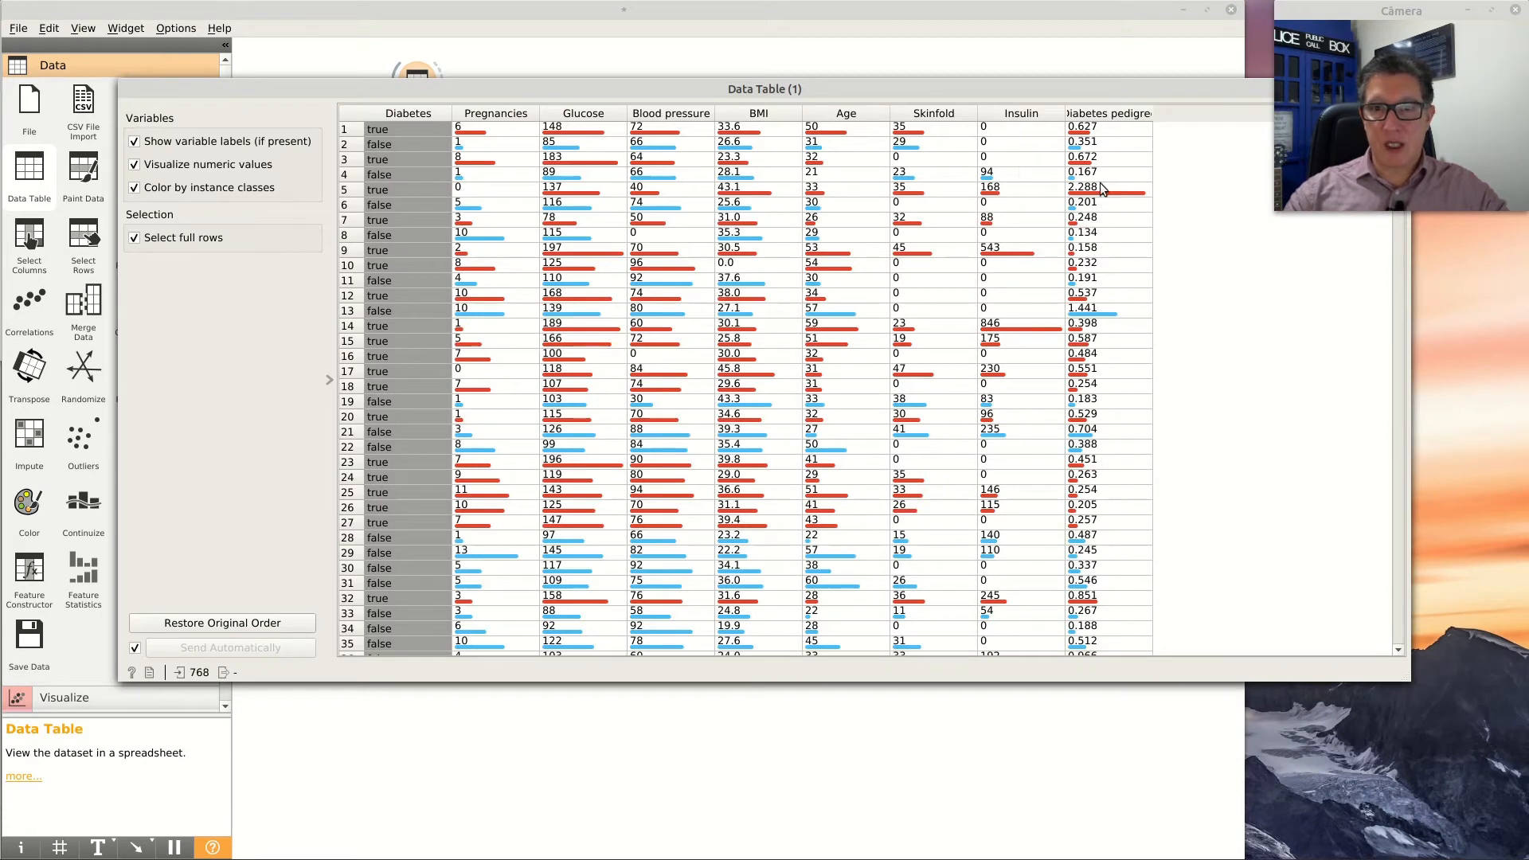
left_click_drag(1000, 87, 907, 206)
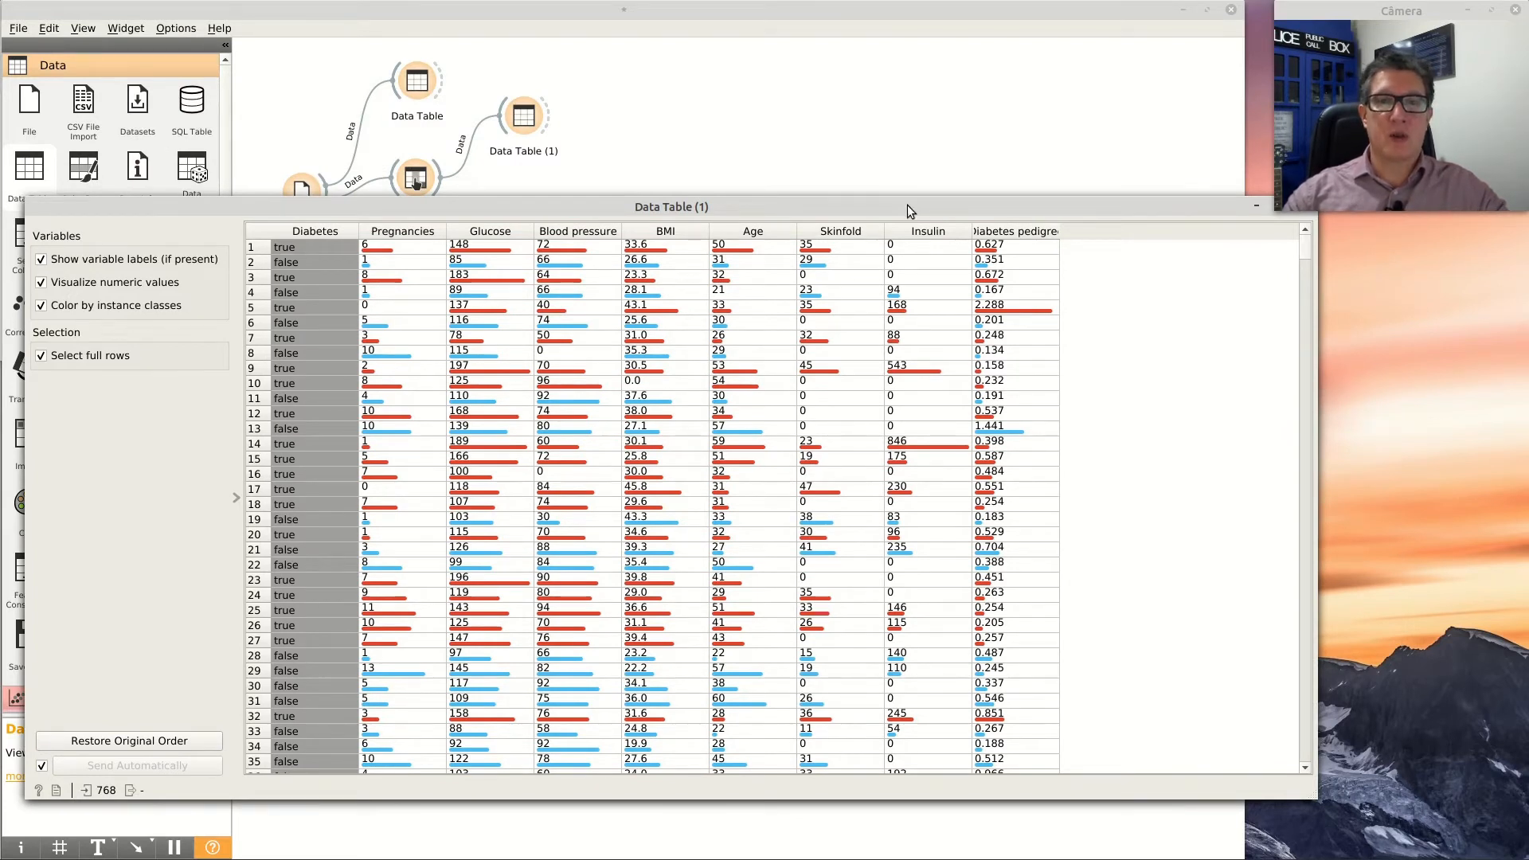
left_click_drag(1318, 310, 1176, 240)
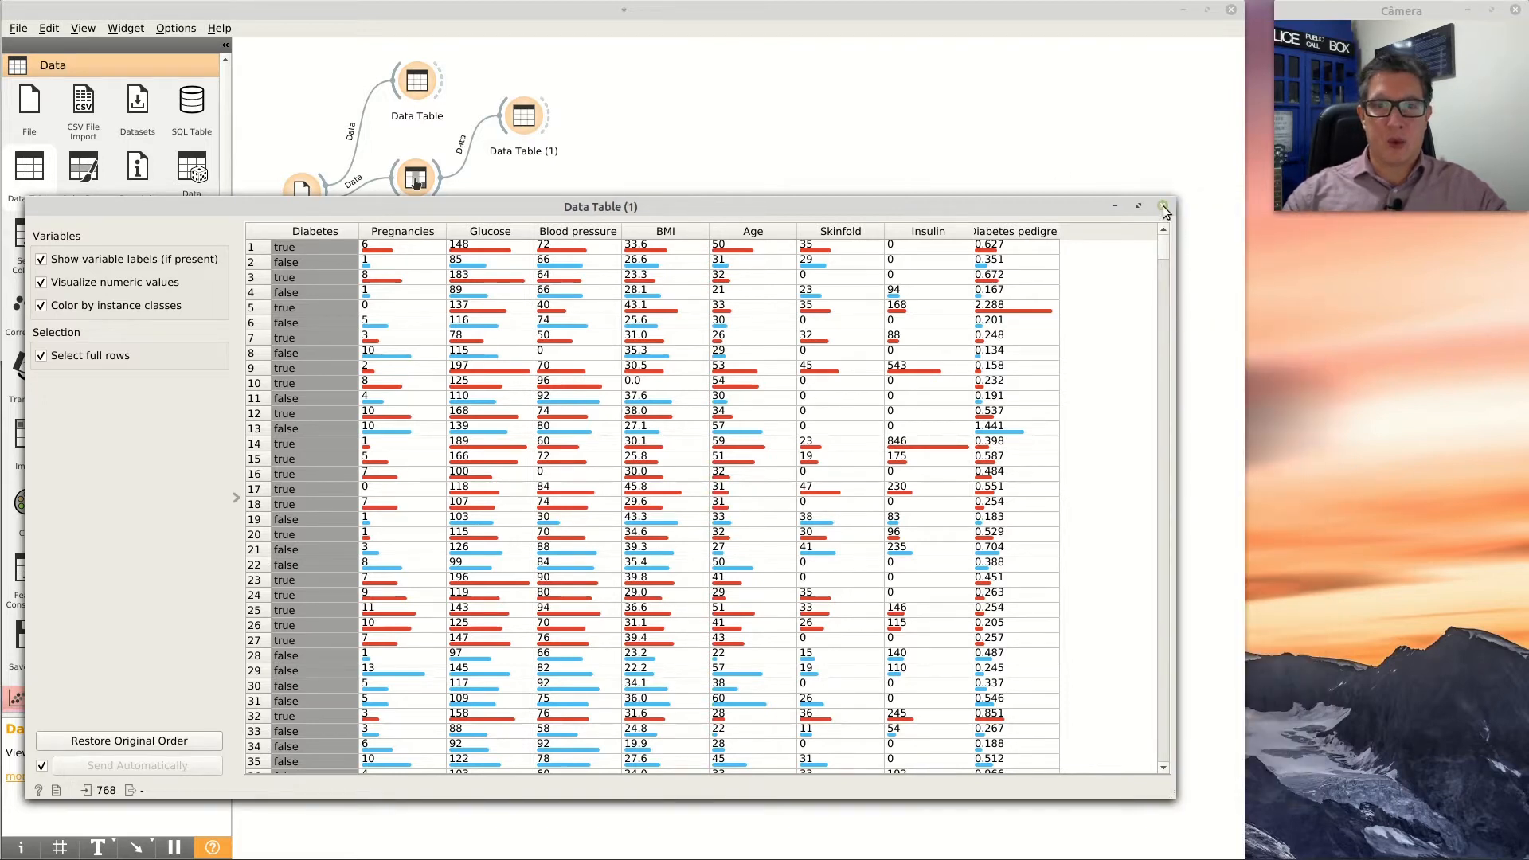
left_click(1163, 206)
Rearrange the canvas by moving the first Data Table and Select Columns up, and align the second Data Table beside Select Columns
left_click(413, 83)
left_click_drag(410, 82, 388, 76)
left_click_drag(409, 176, 390, 154)
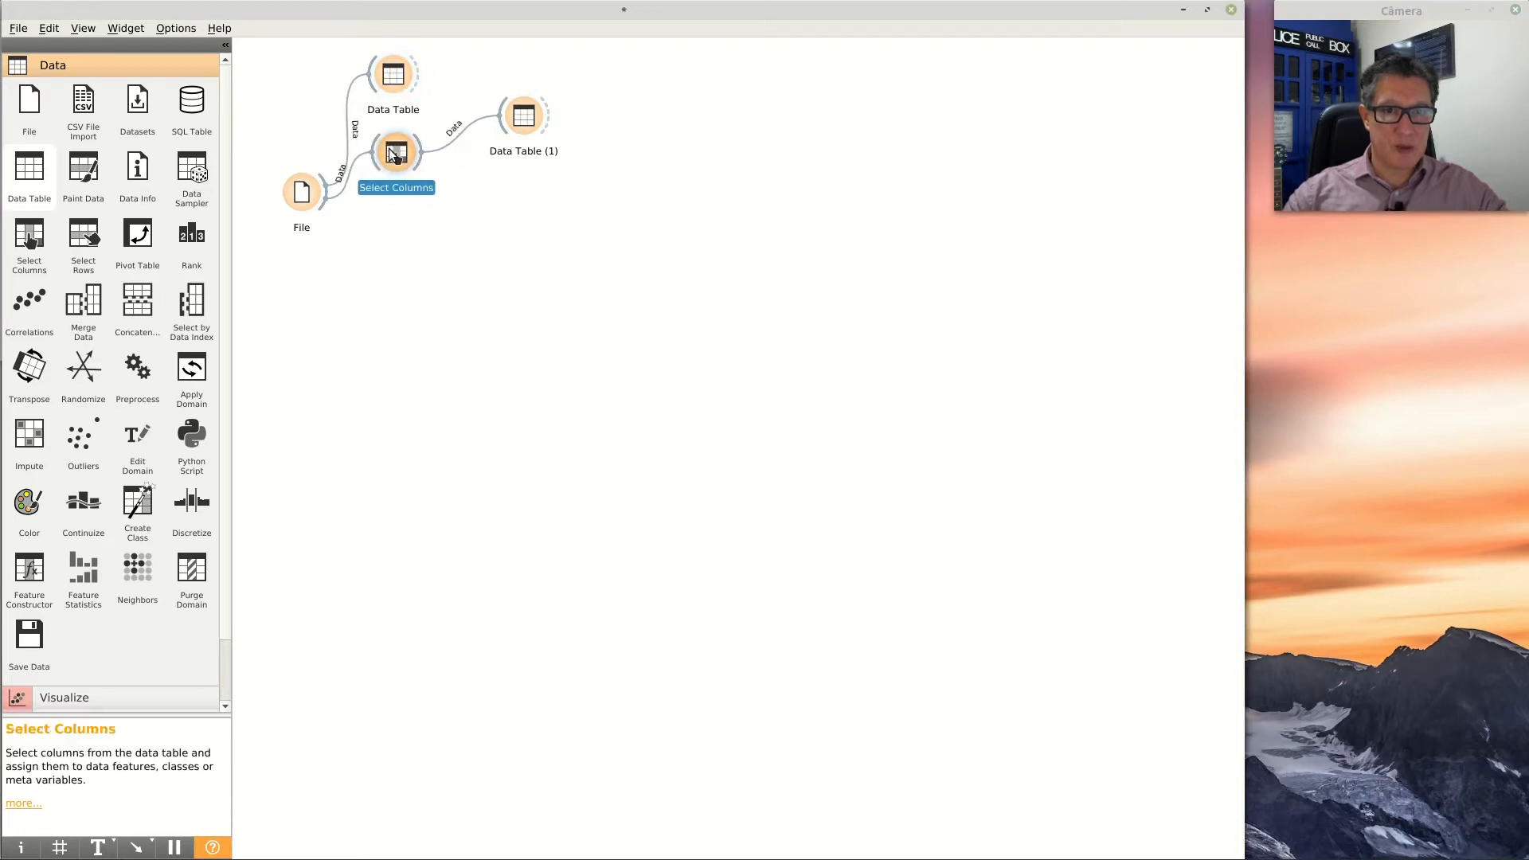
left_click_drag(523, 120, 519, 156)
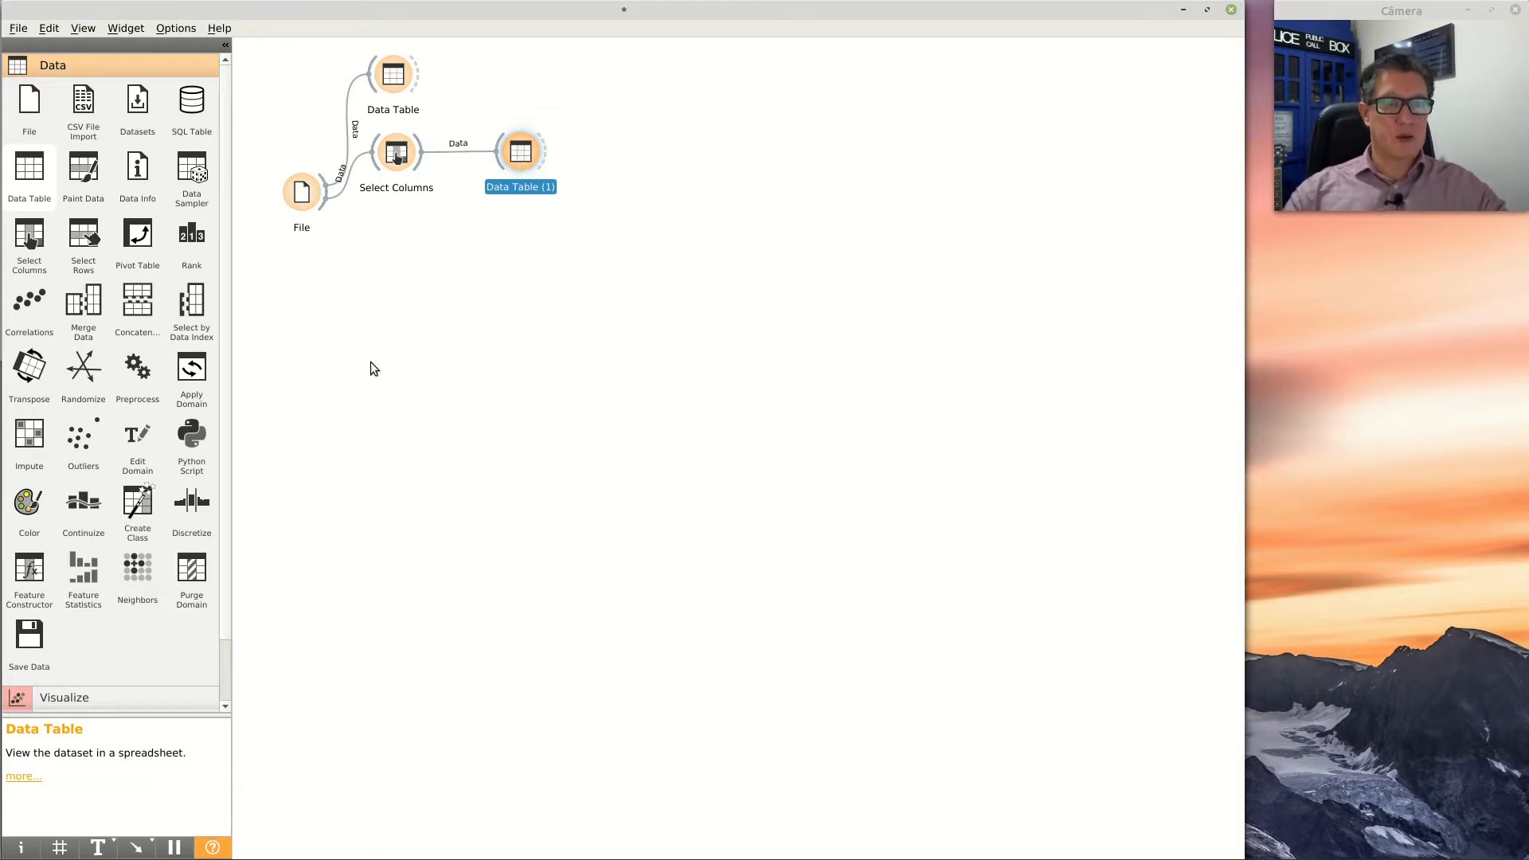
Add a Data Info widget below Select Columns, connect File to it, and check the dataset summary
left_click_drag(137, 171, 398, 236)
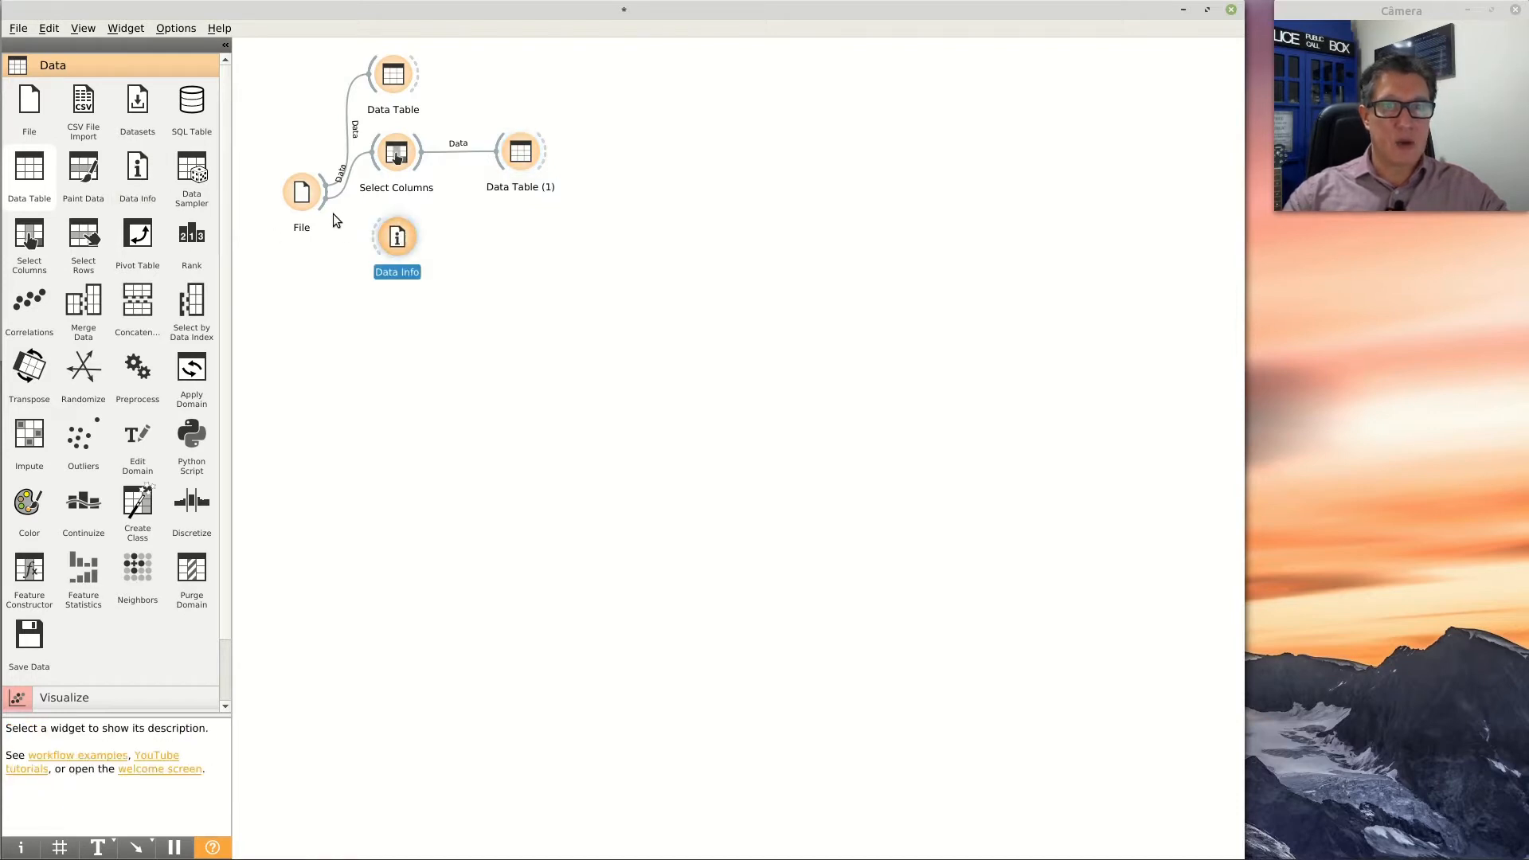
left_click_drag(328, 193, 413, 236)
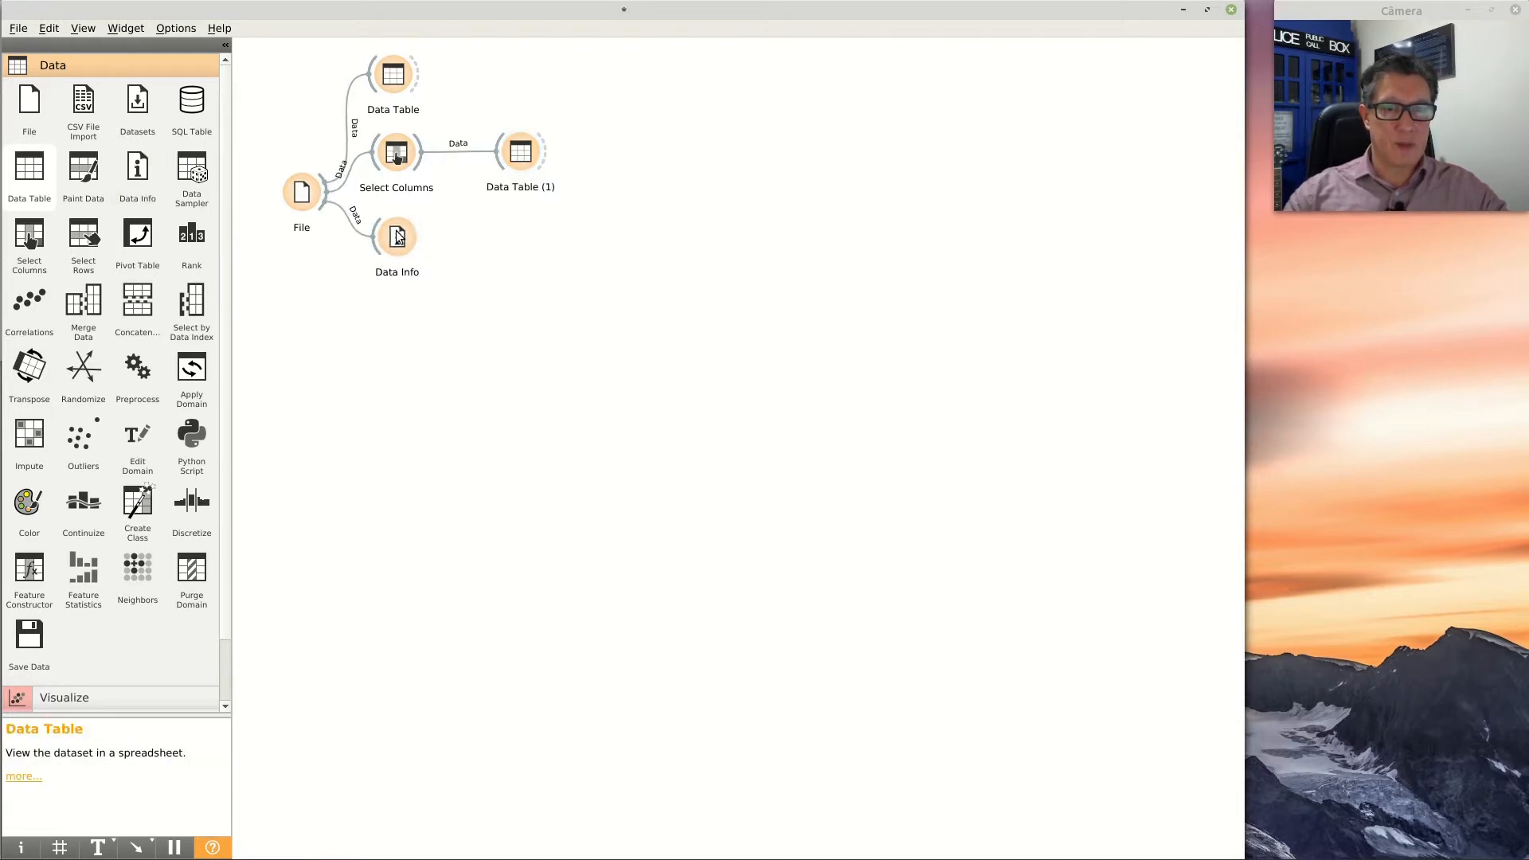
double_click(398, 238)
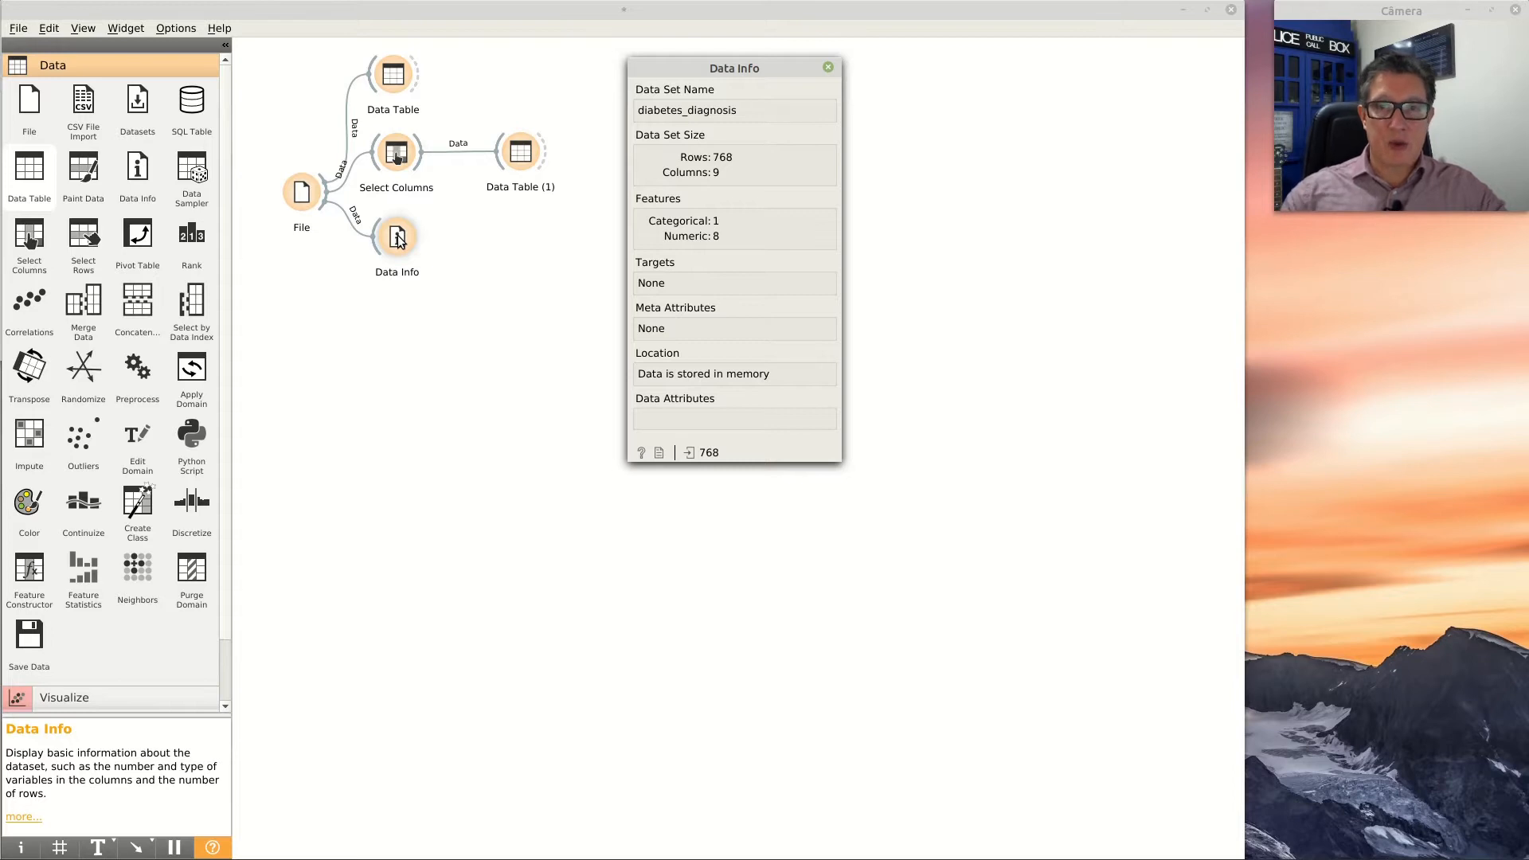
left_click(828, 69)
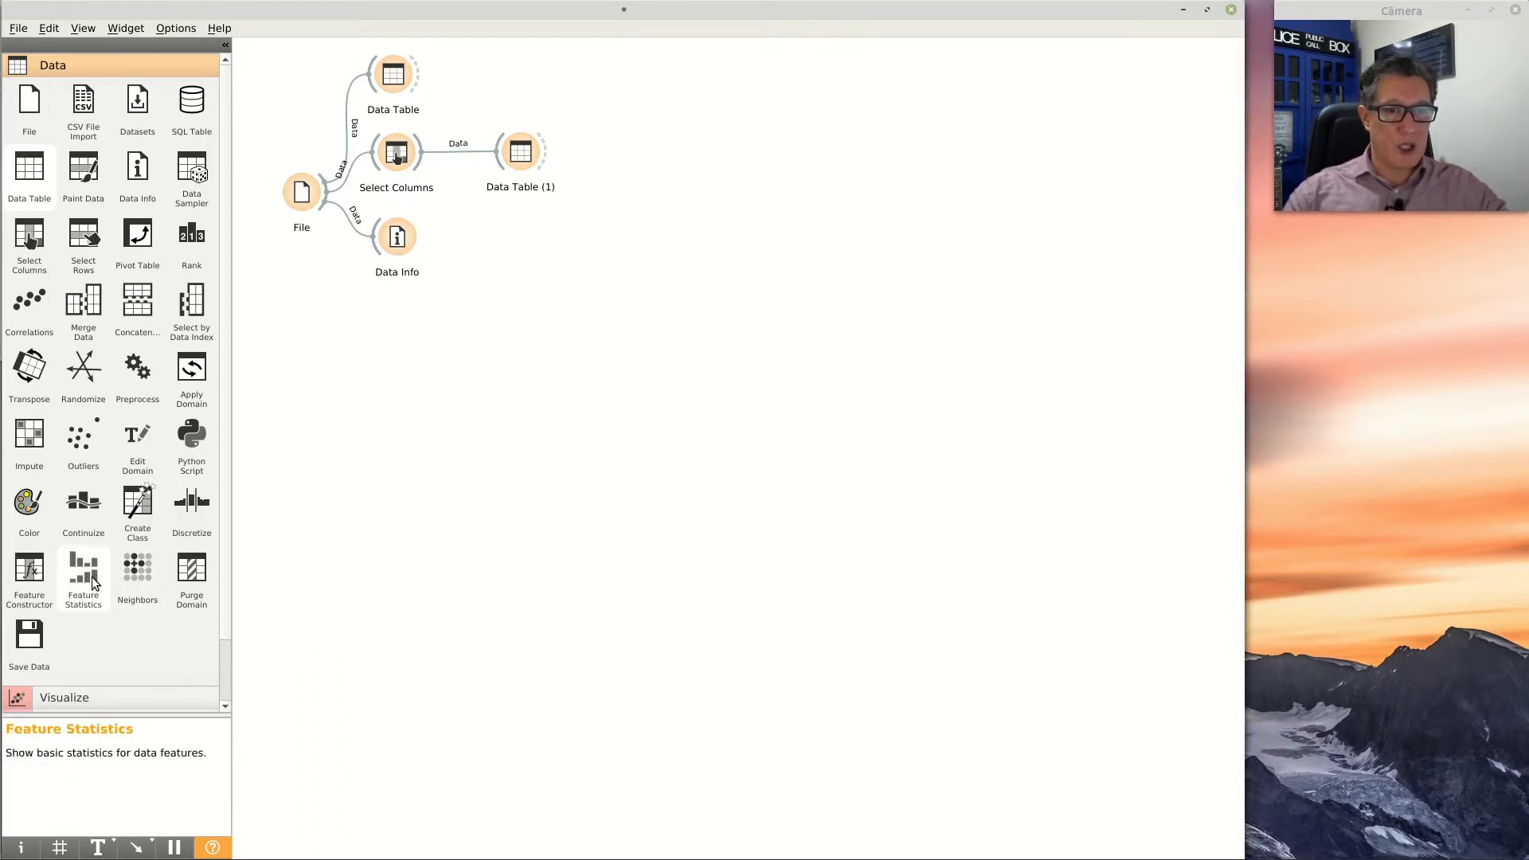
Add a Feature Statistics widget below Data Info, connect File to it, and color its histograms by Diabetes
left_click_drag(83, 573, 399, 335)
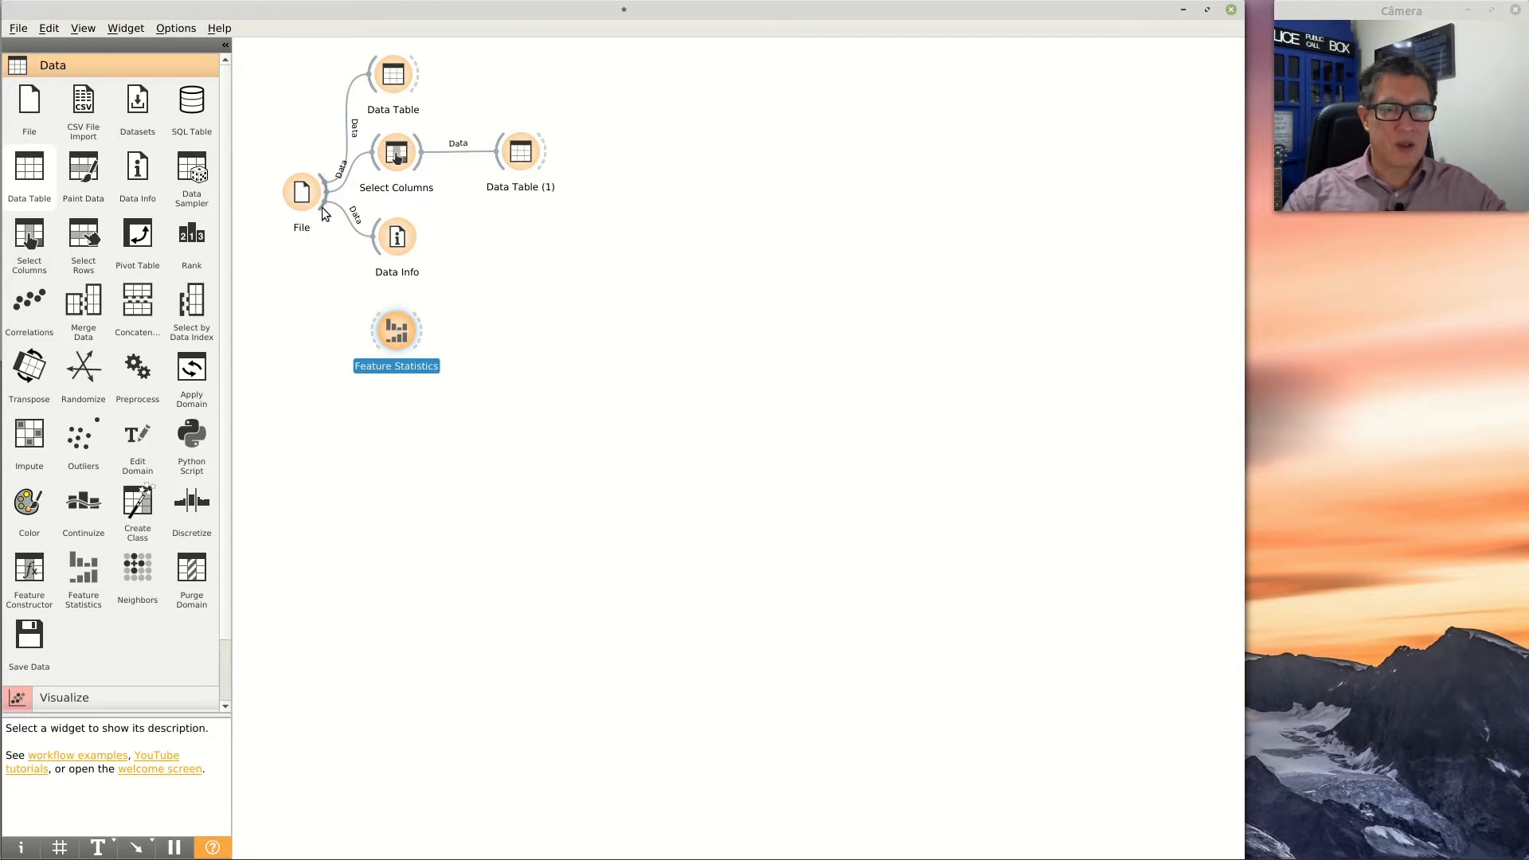
left_click_drag(320, 203, 387, 328)
double_click(395, 333)
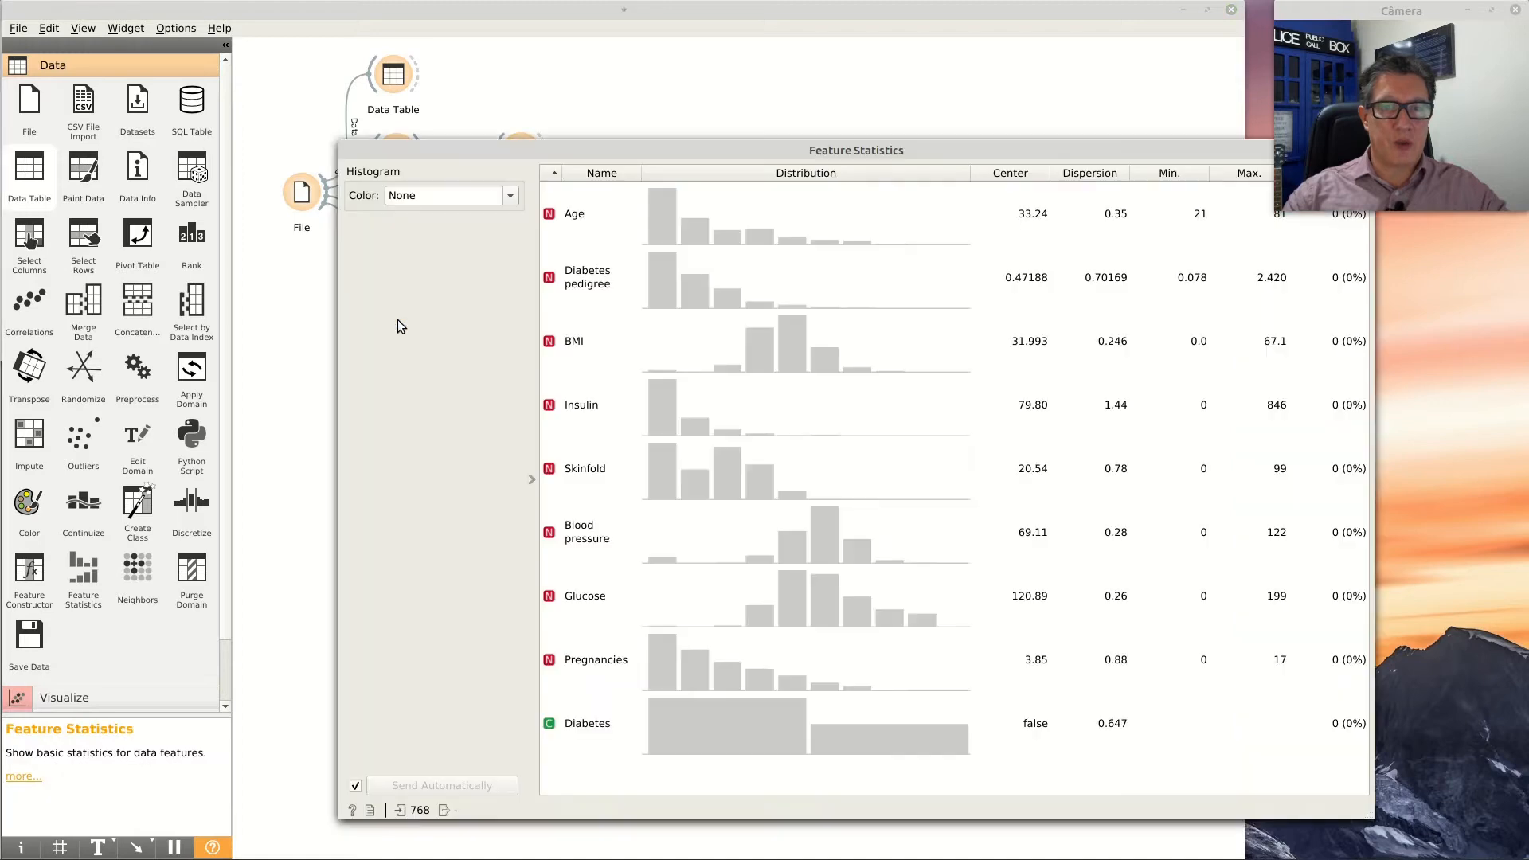
left_click_drag(987, 151, 697, 74)
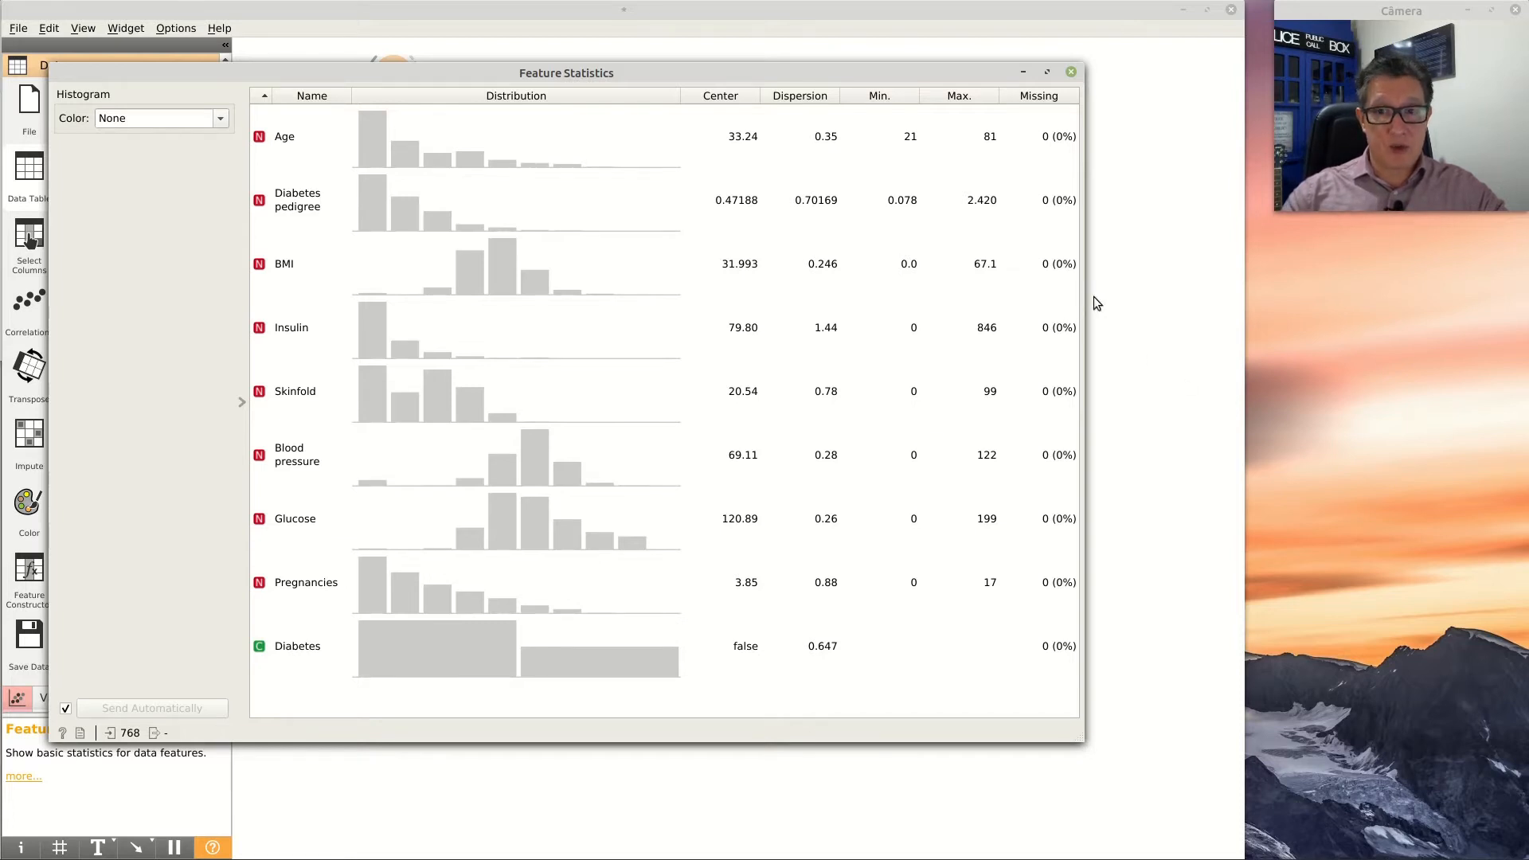
left_click_drag(1084, 293, 1115, 293)
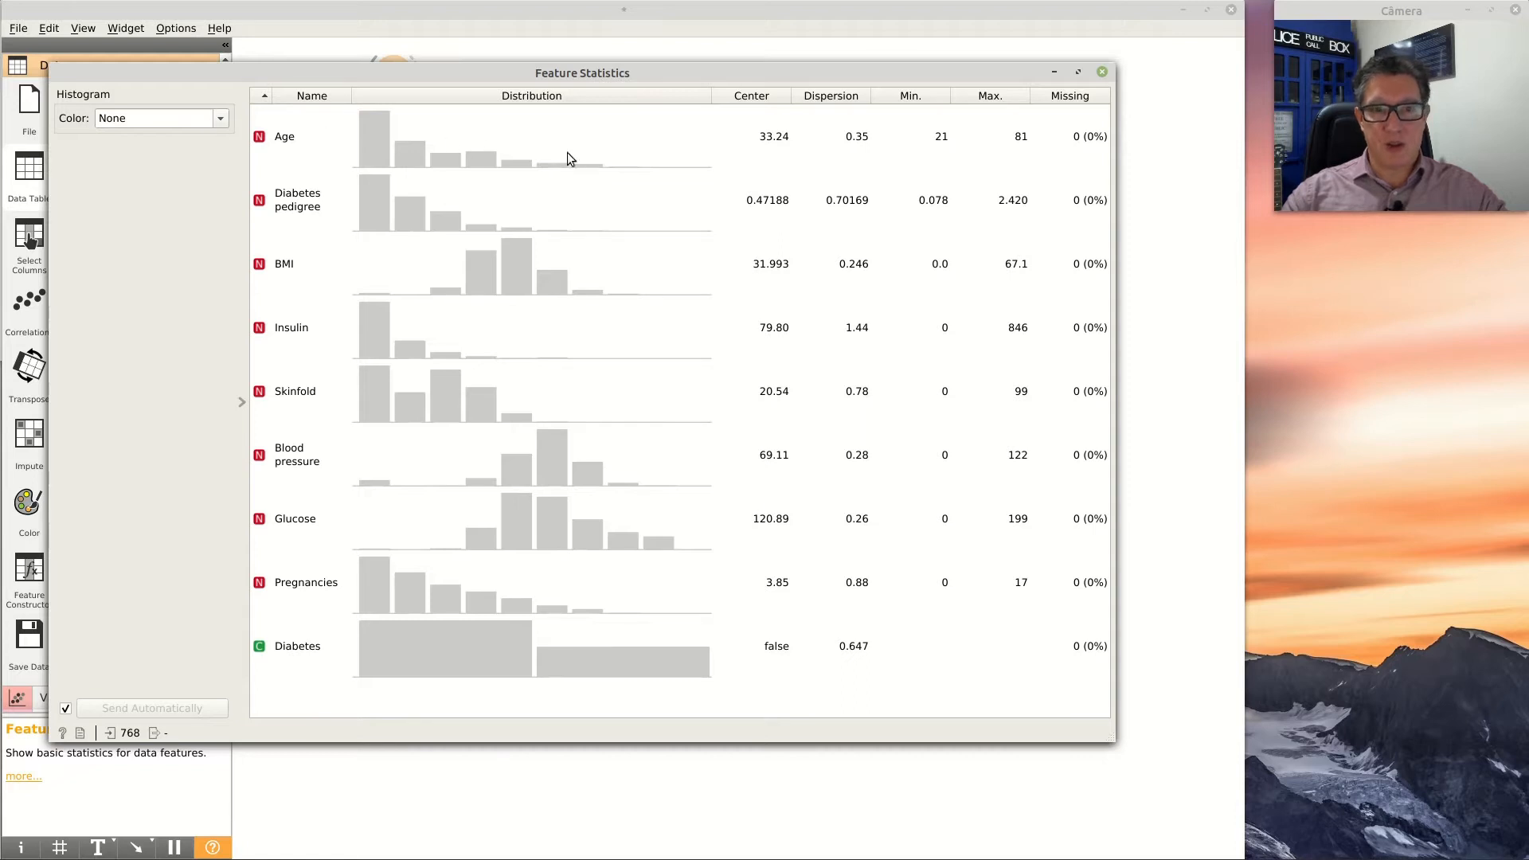
left_click(204, 119)
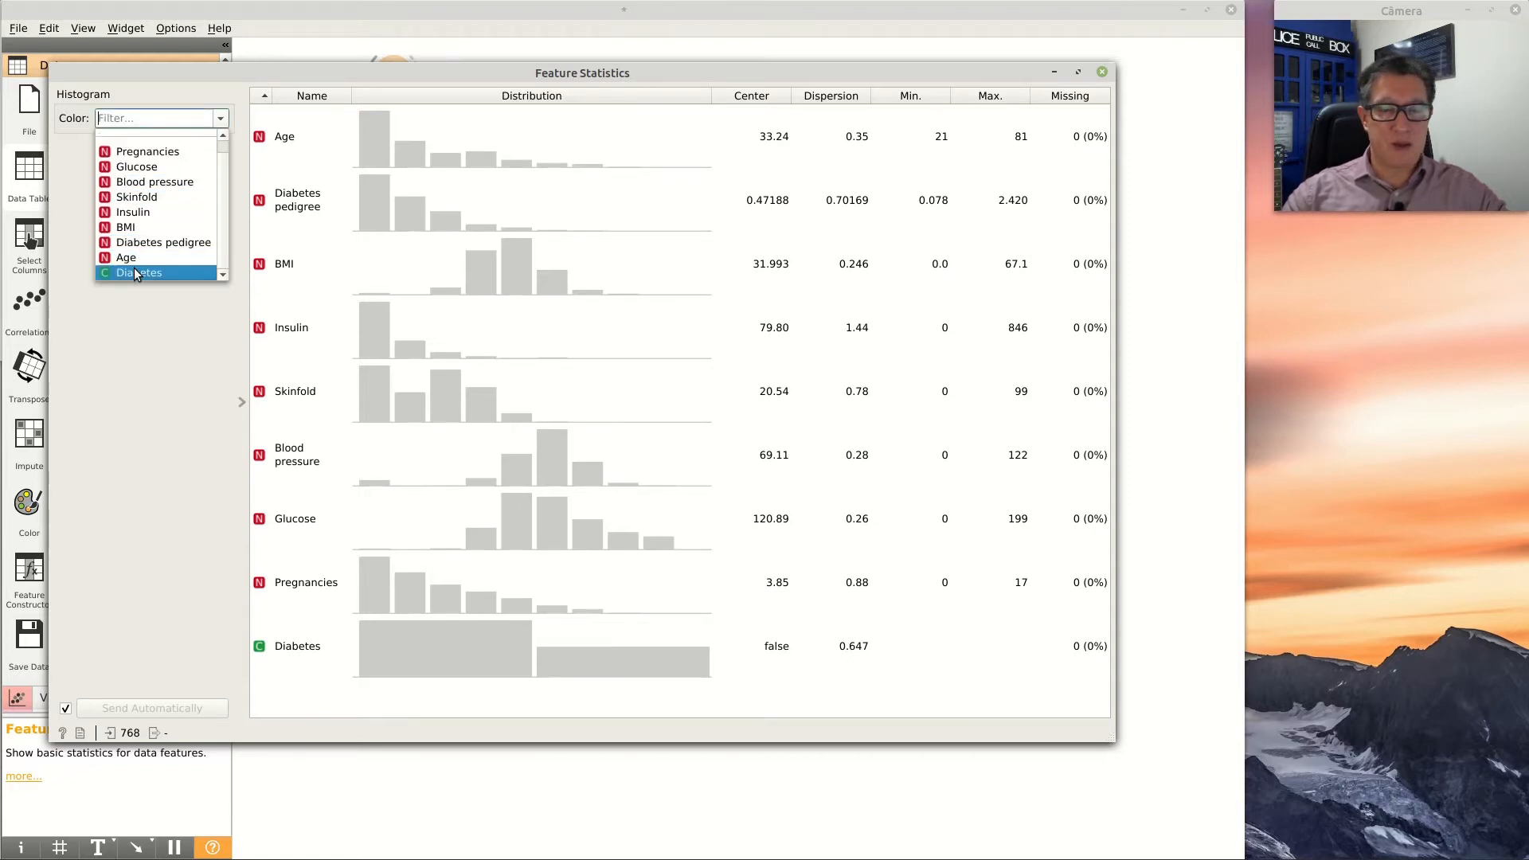
left_click(136, 273)
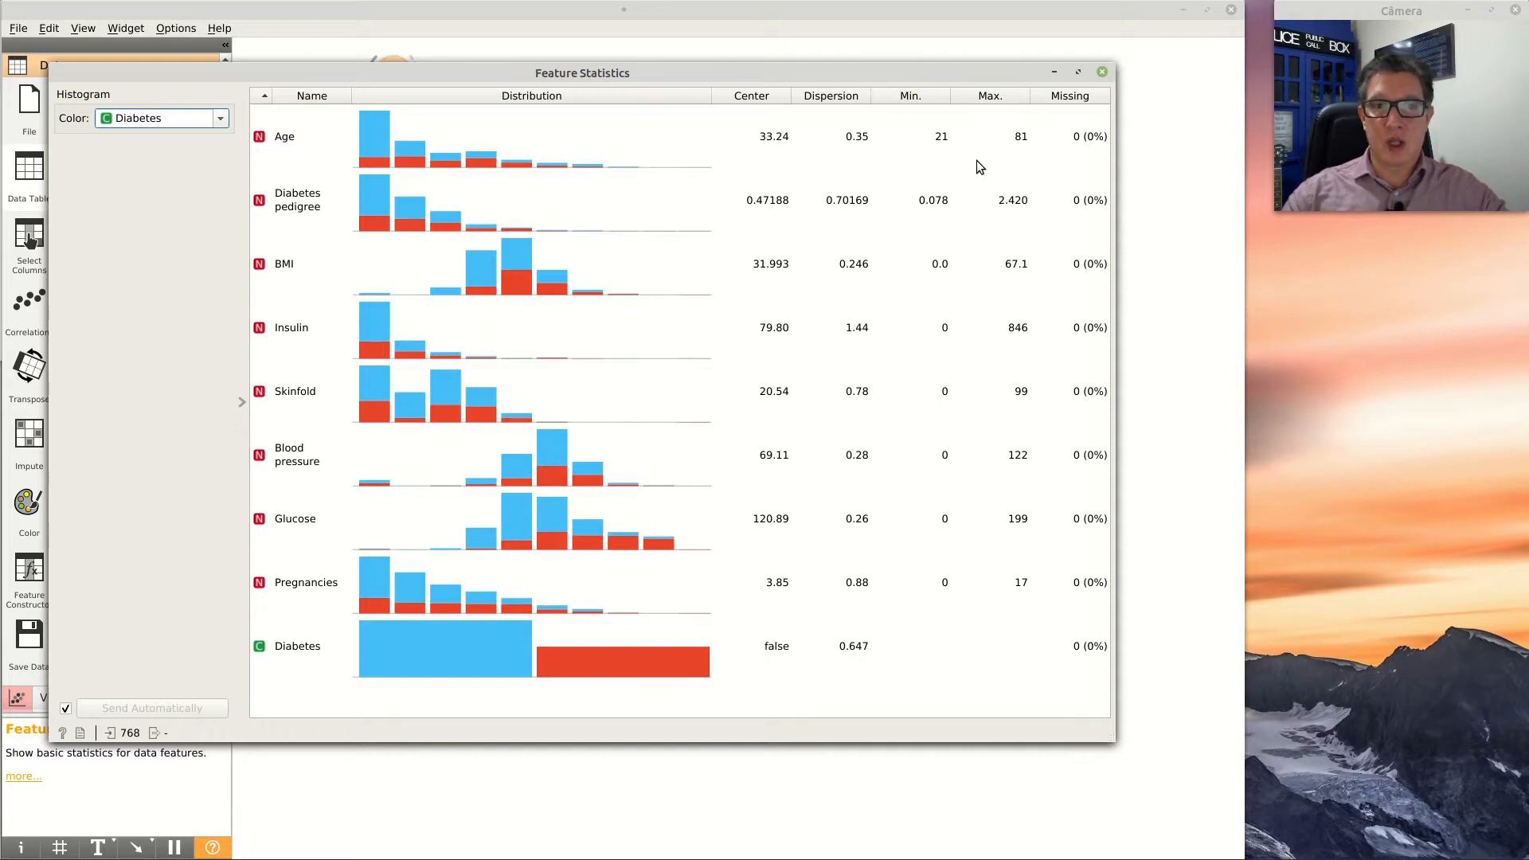
Close Feature Statistics, add a Correlations widget below it connected to File, and open its results
left_click_drag(925, 79, 1000, 118)
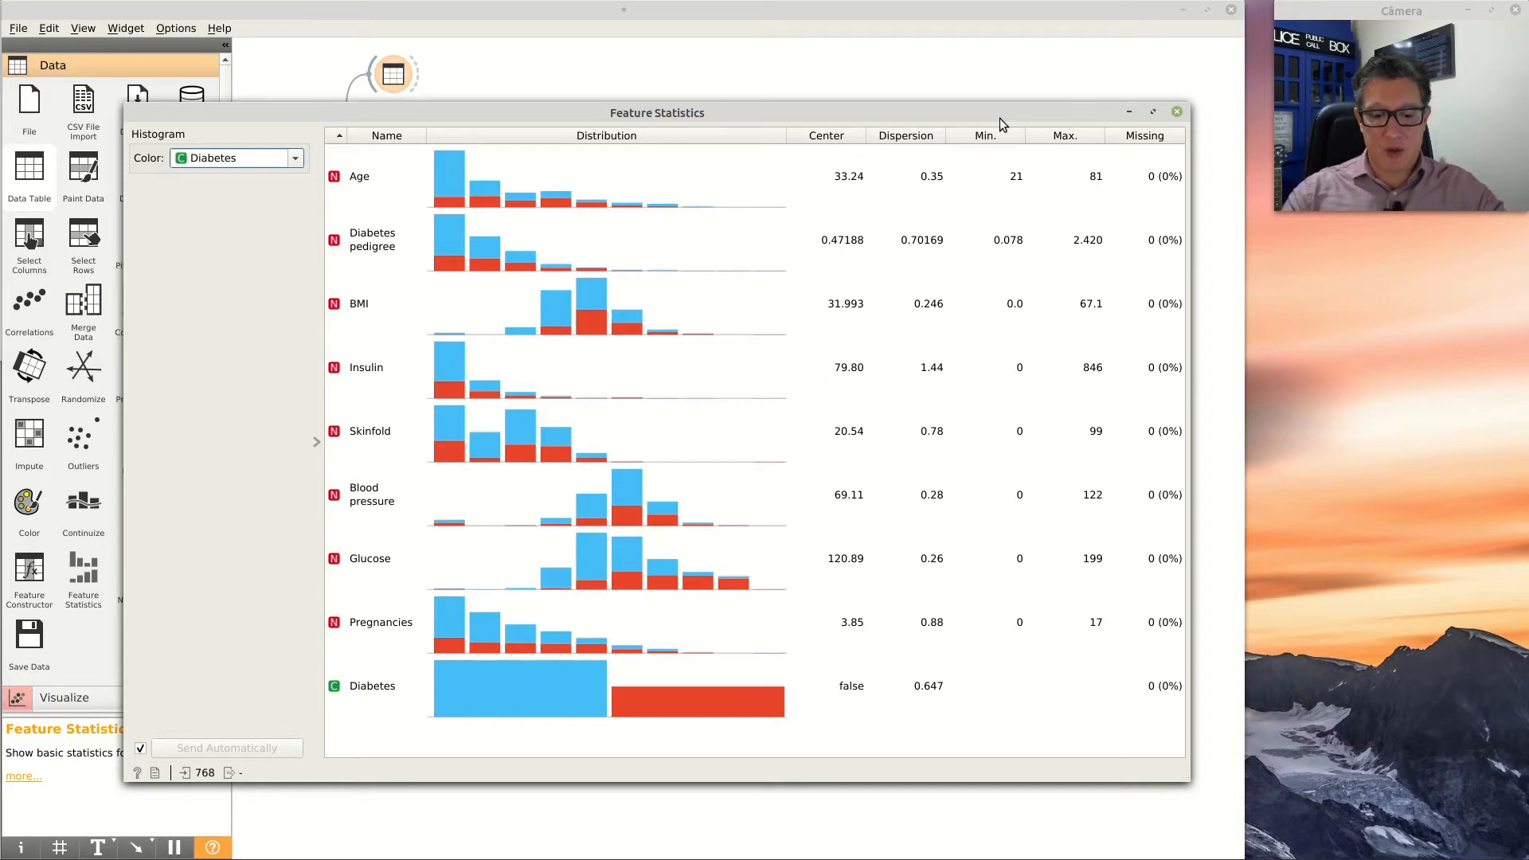
left_click(1177, 112)
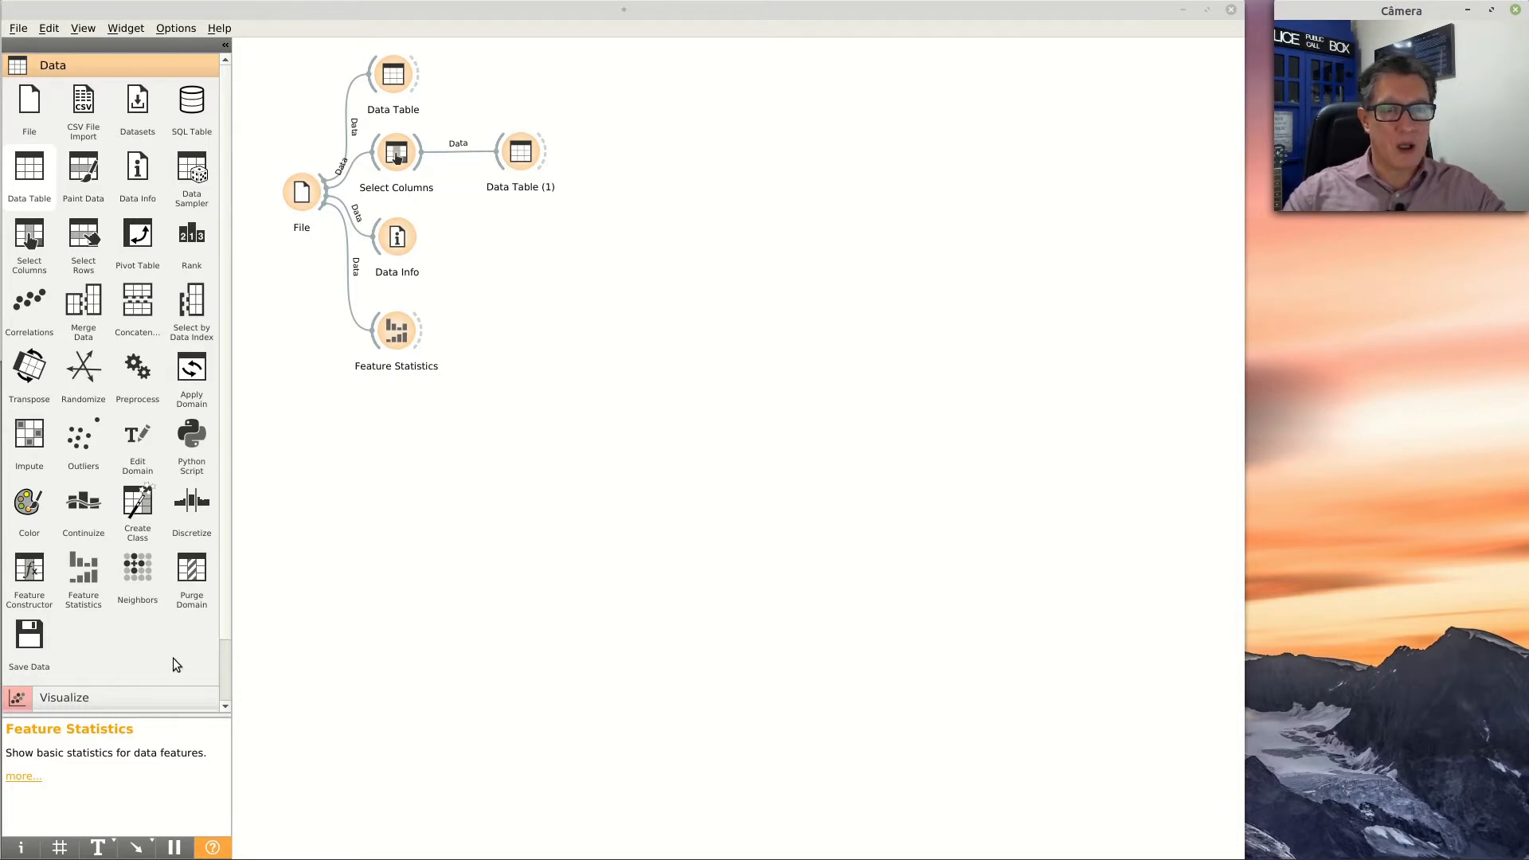
left_click(33, 302)
left_click_drag(33, 307, 395, 411)
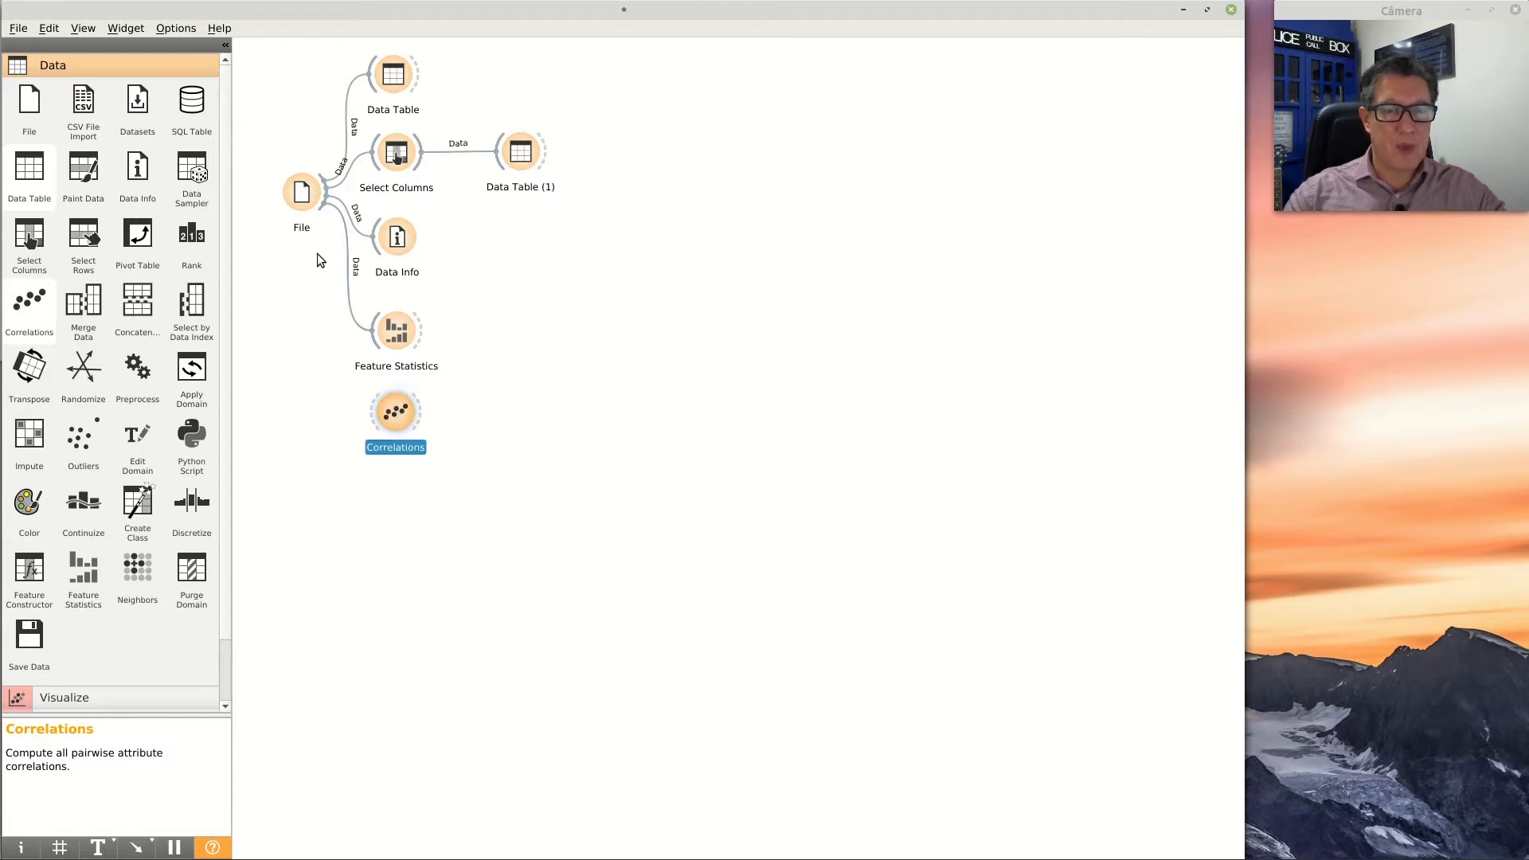
left_click_drag(320, 204, 369, 410)
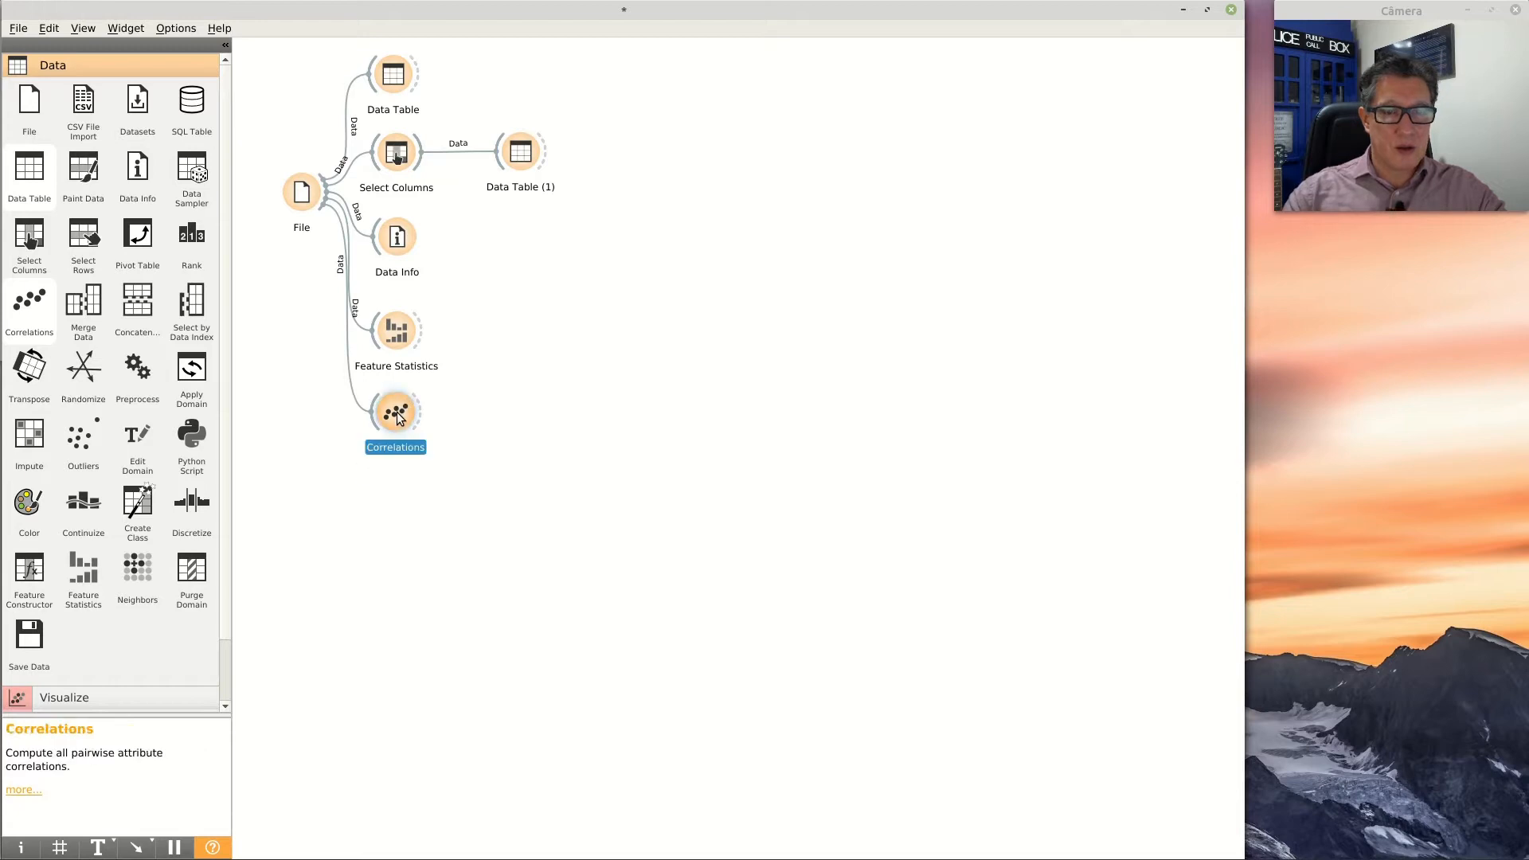
double_click(396, 411)
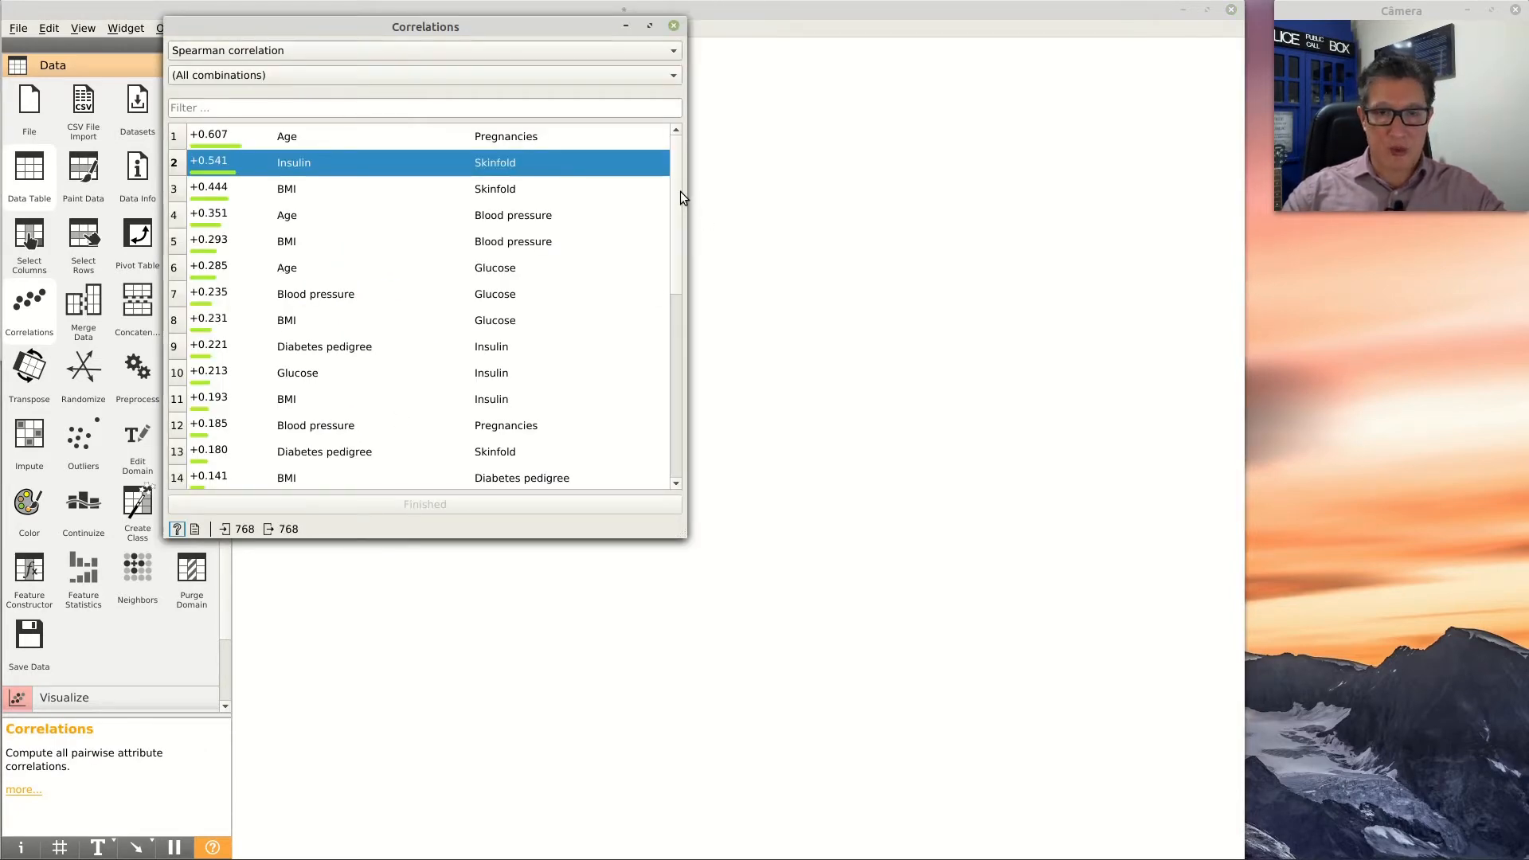
Review the Spearman correlations for all feature combinations, selecting the Age and Pregnancies pair, and close the results
left_click(450, 49)
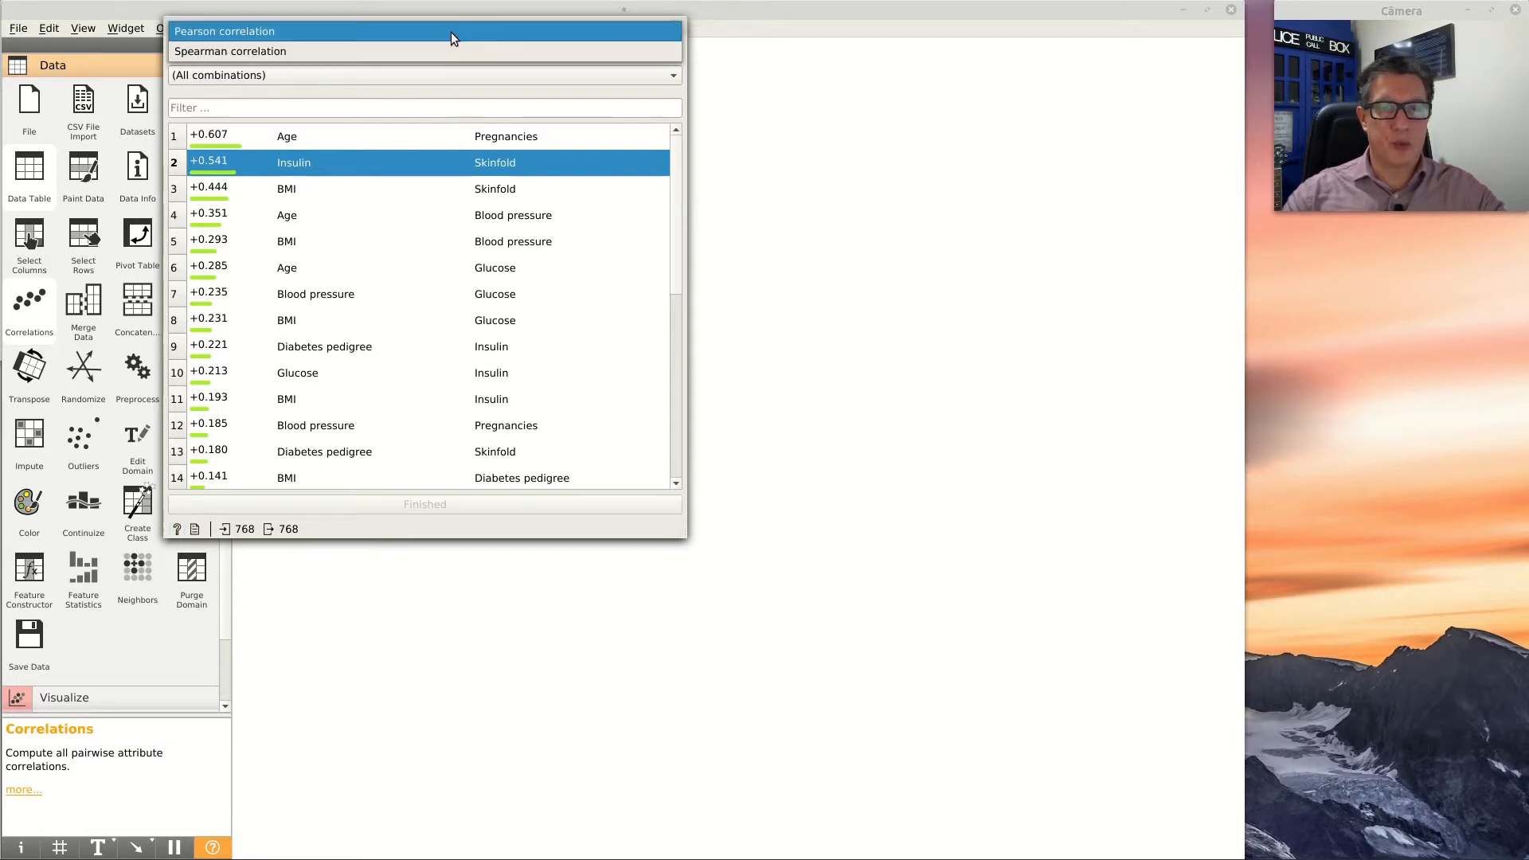
left_click(451, 51)
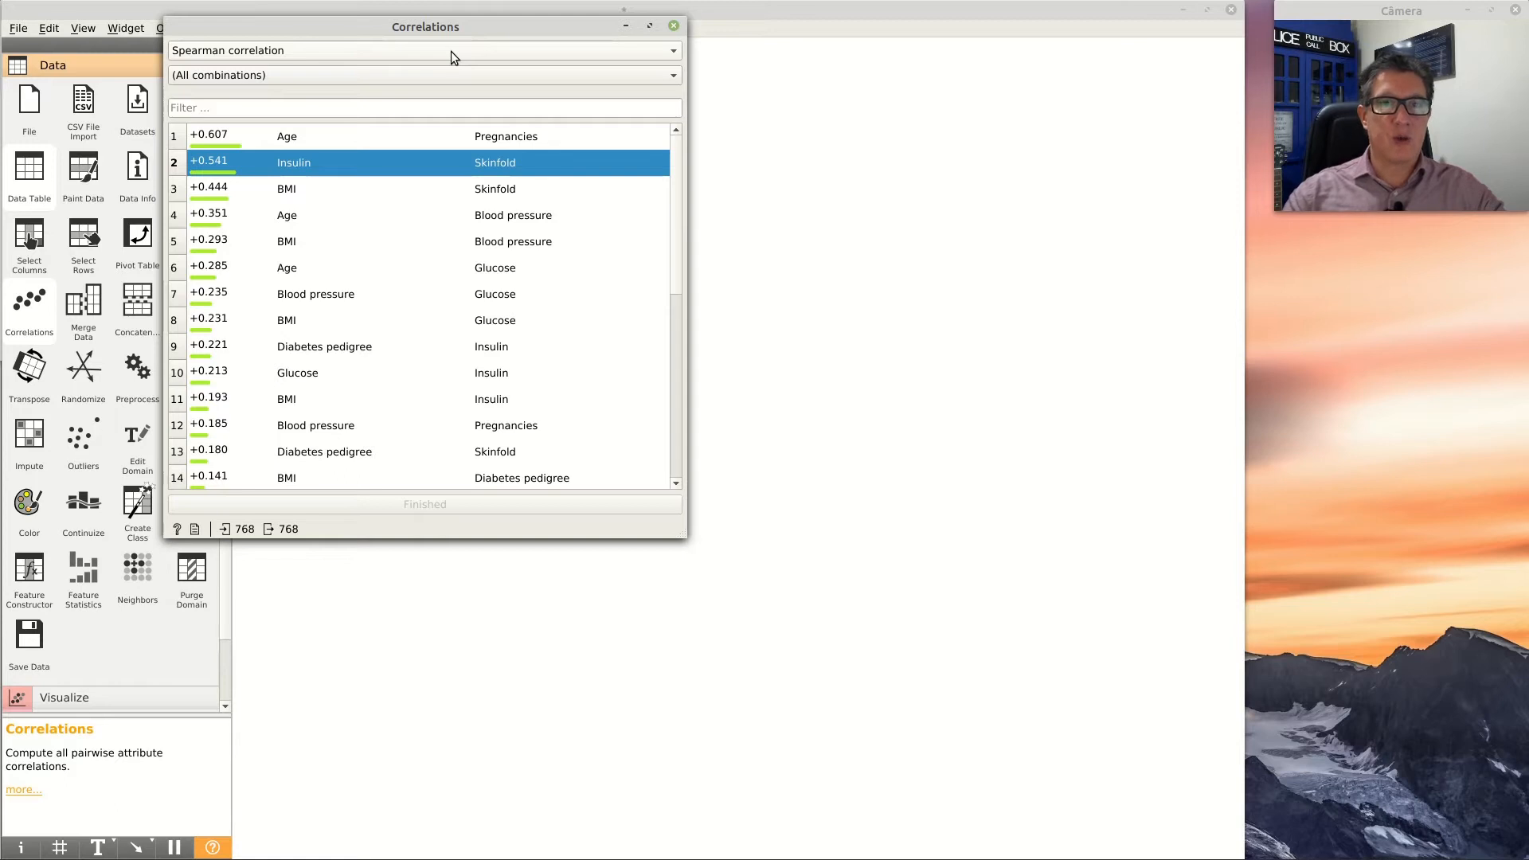
left_click(450, 51)
left_click(451, 51)
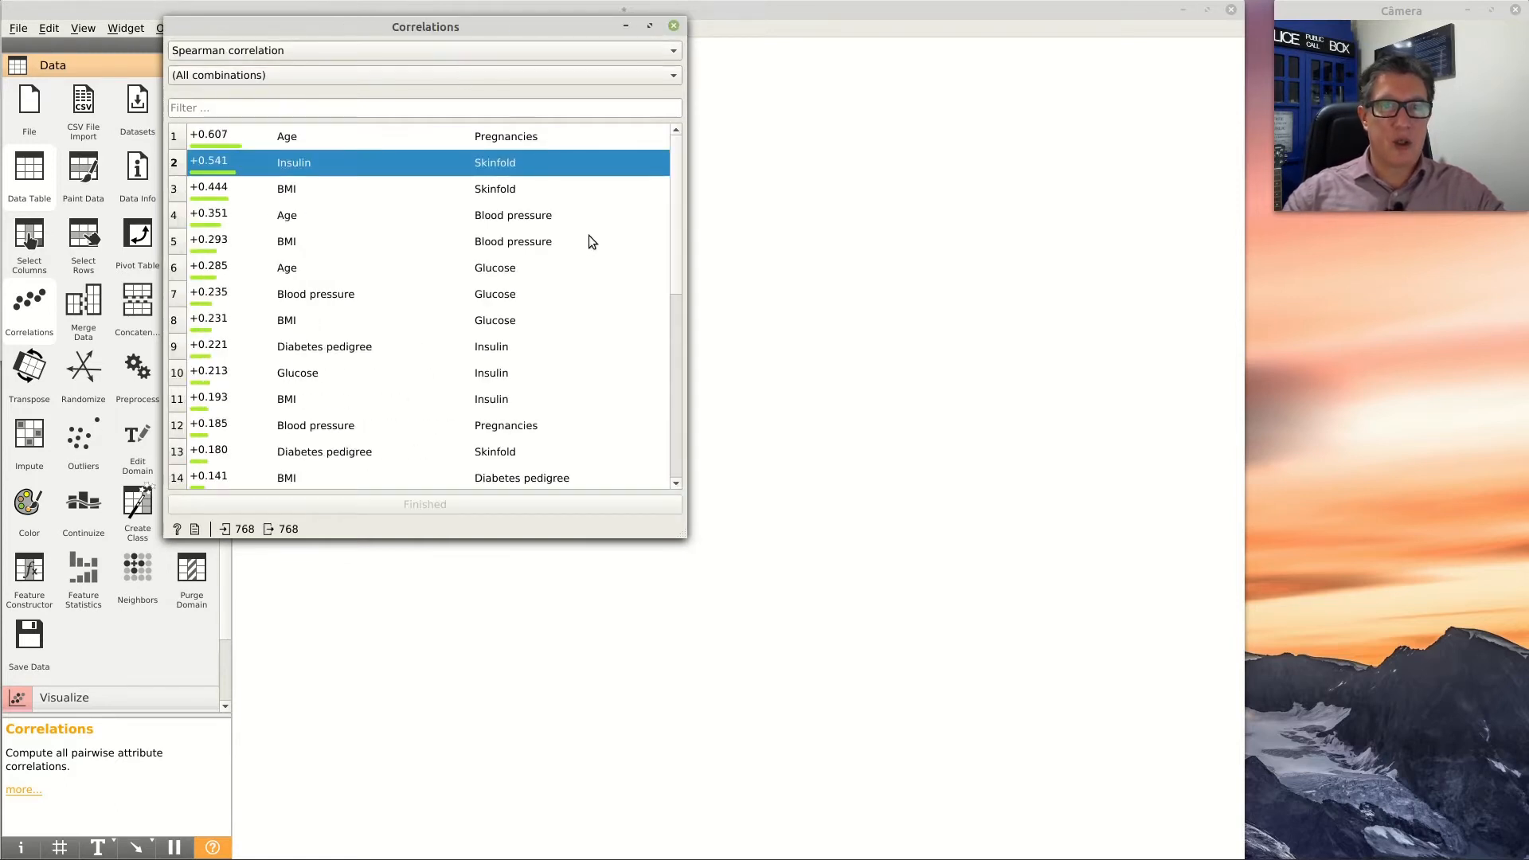
left_click(322, 135)
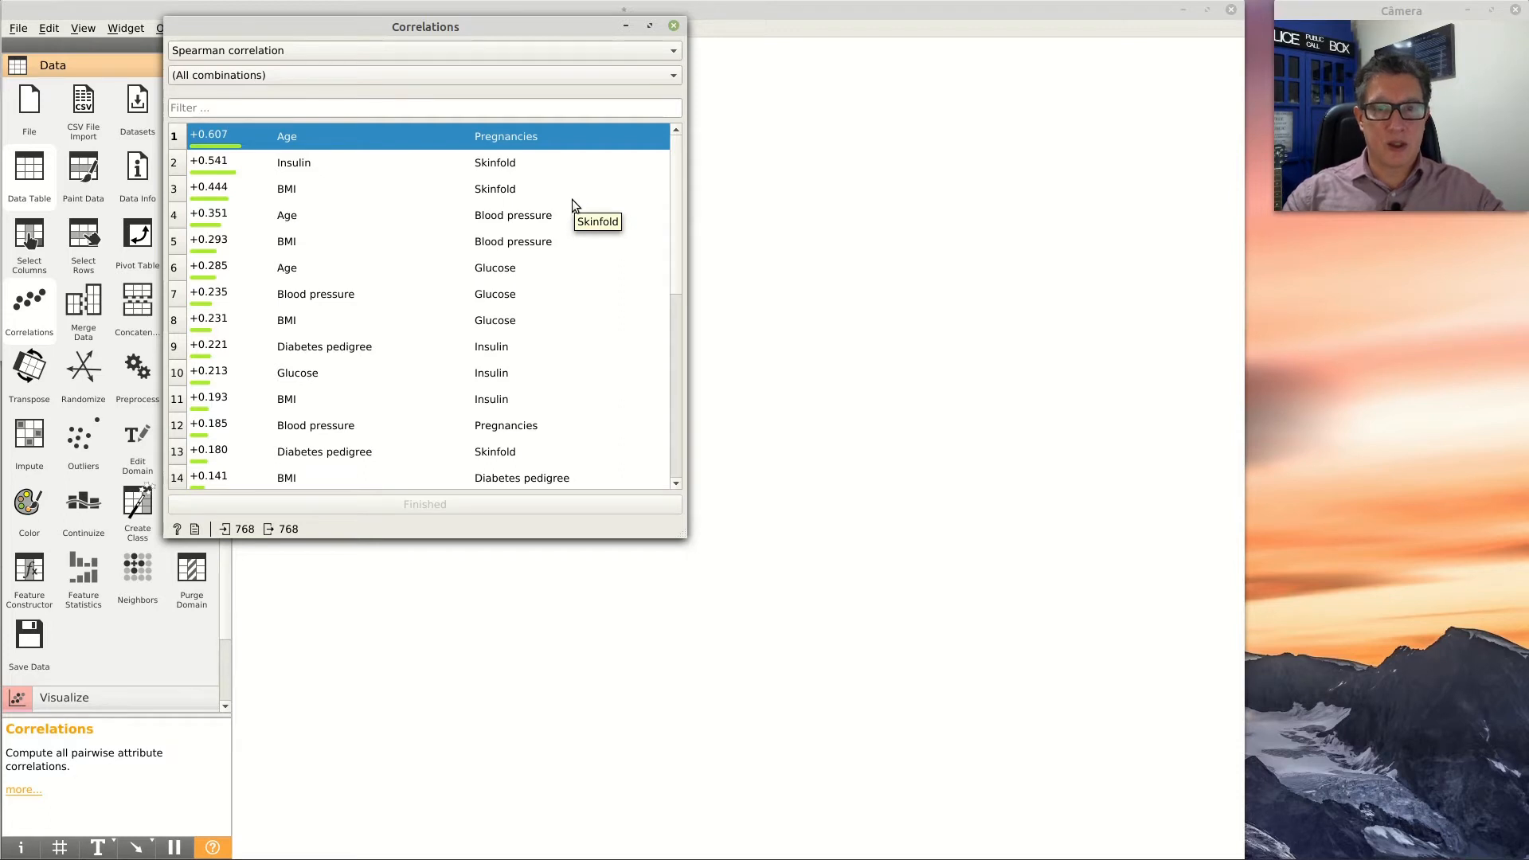
left_click_drag(675, 174, 701, 441)
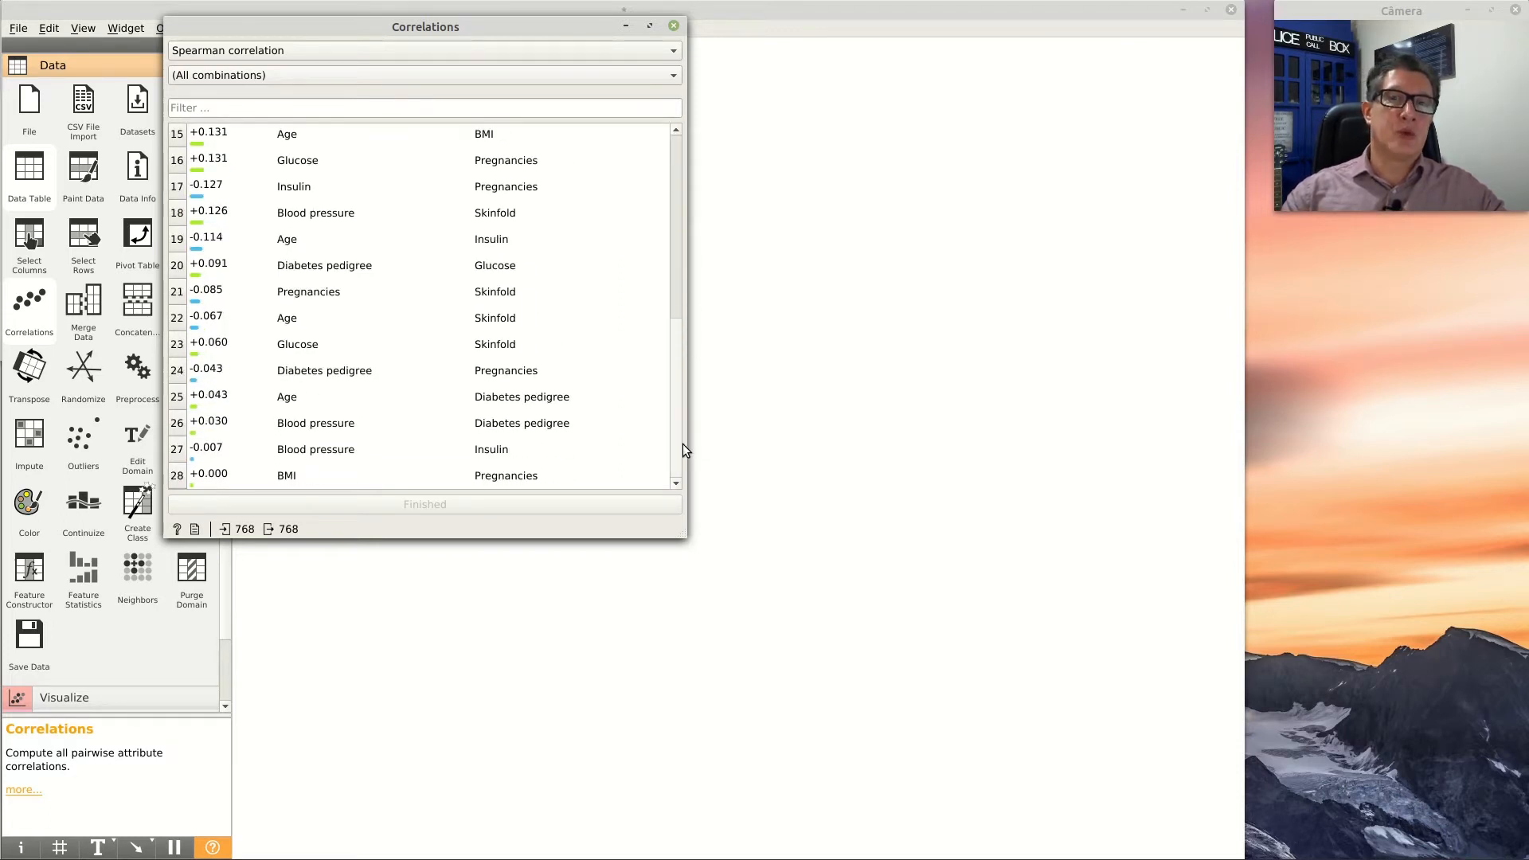
left_click_drag(682, 442, 669, 149)
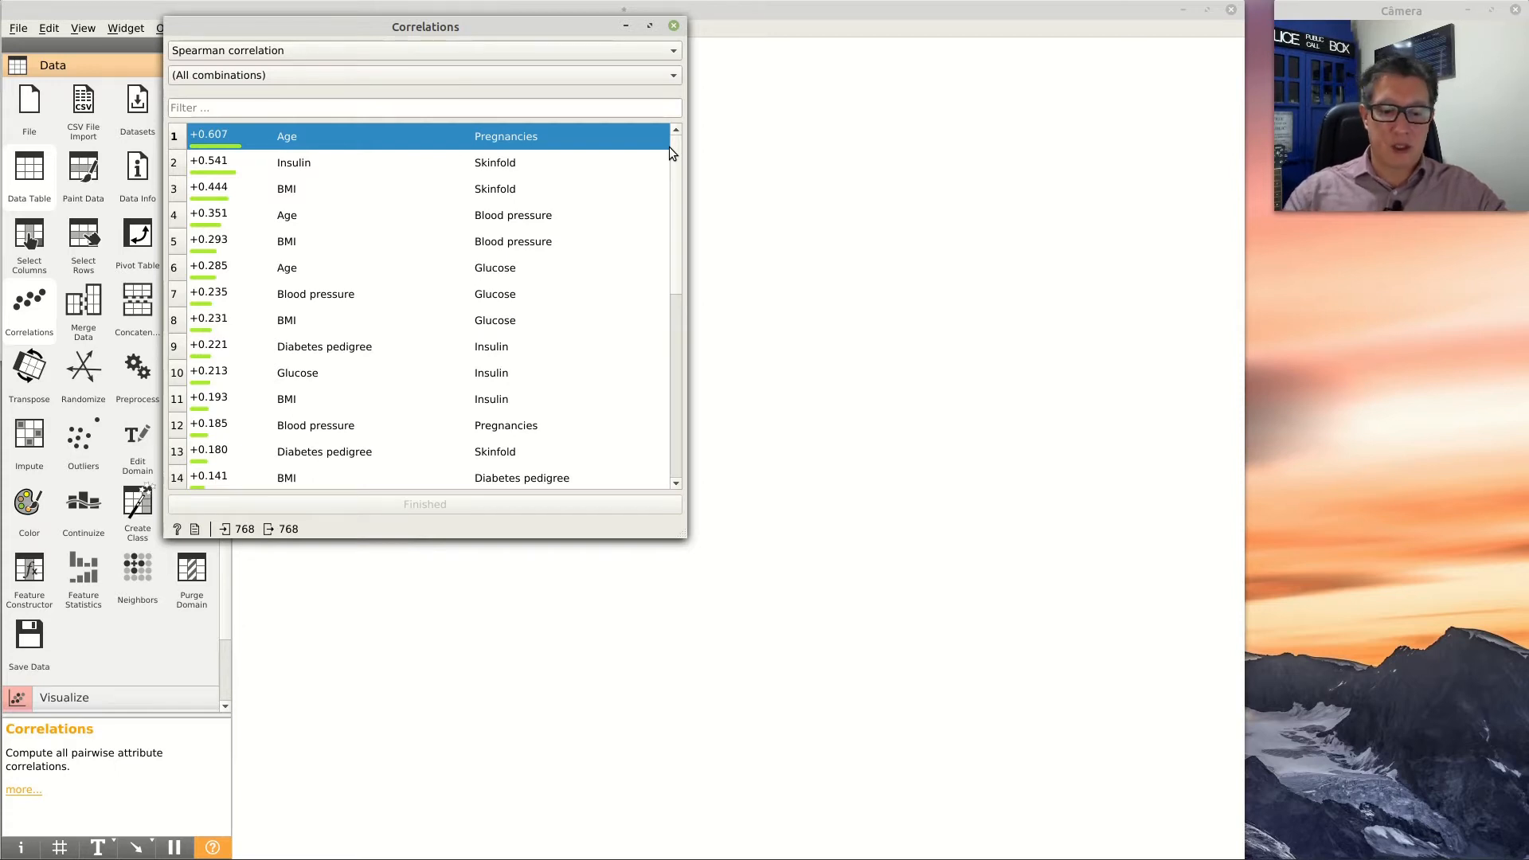
left_click(673, 27)
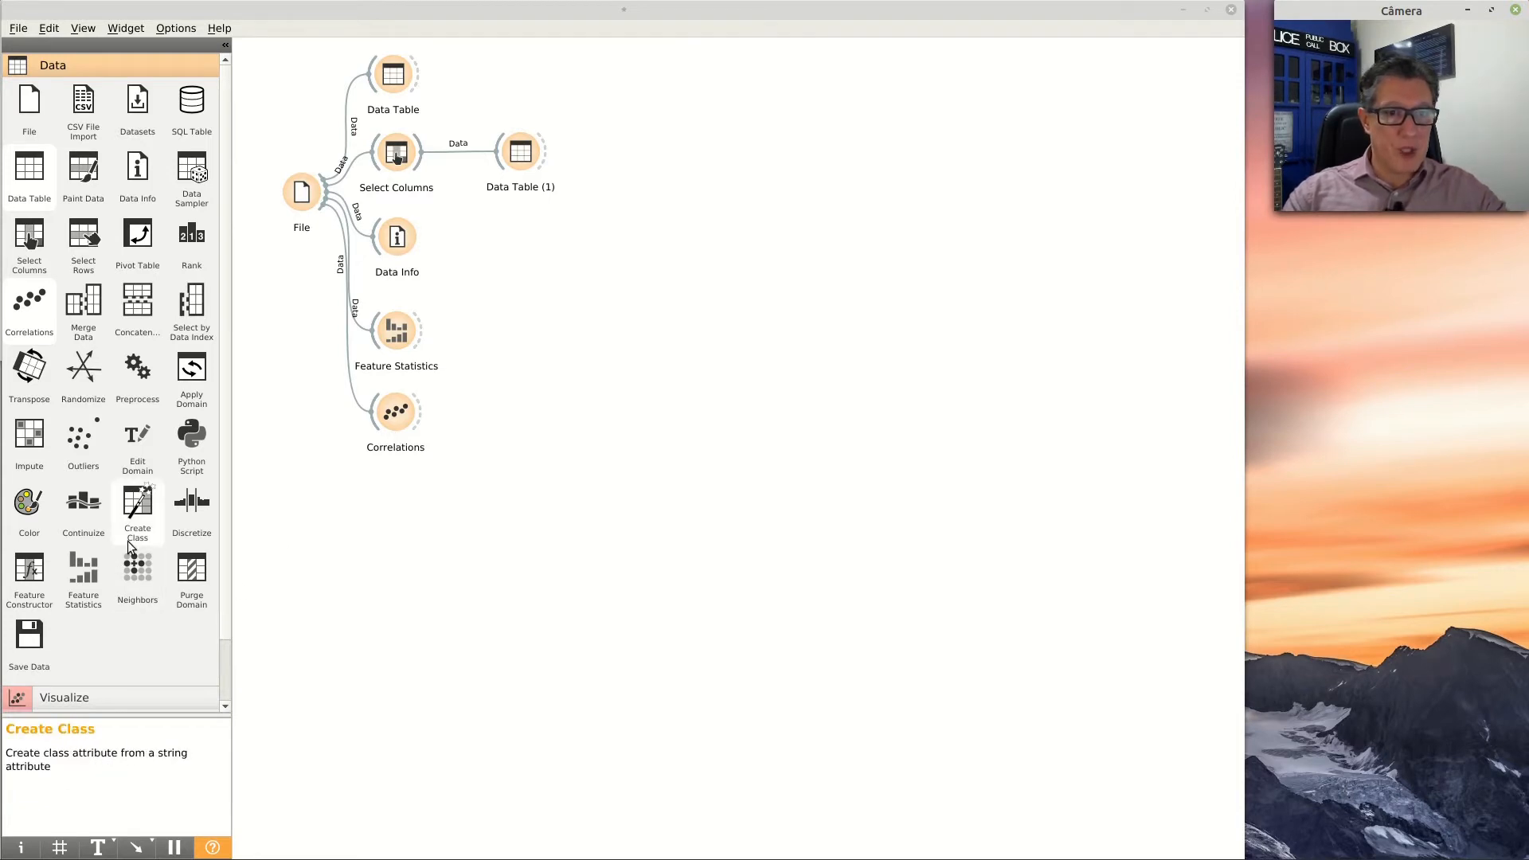
Add a Scatter Plot widget below Correlations, connect File to it, and open the plot
scroll(129, 547, "down", 1)
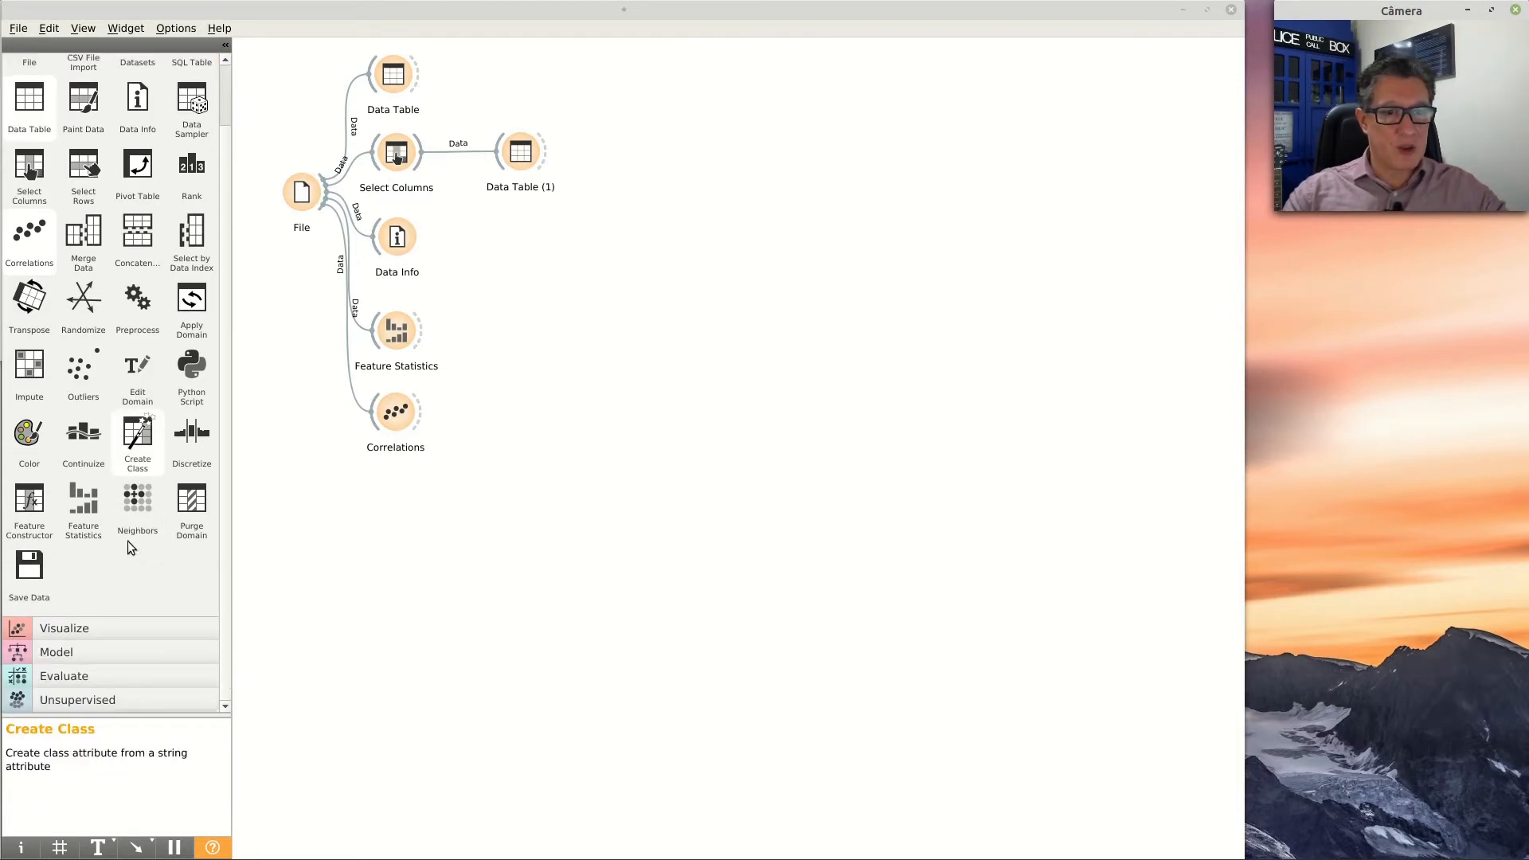
left_click(55, 629)
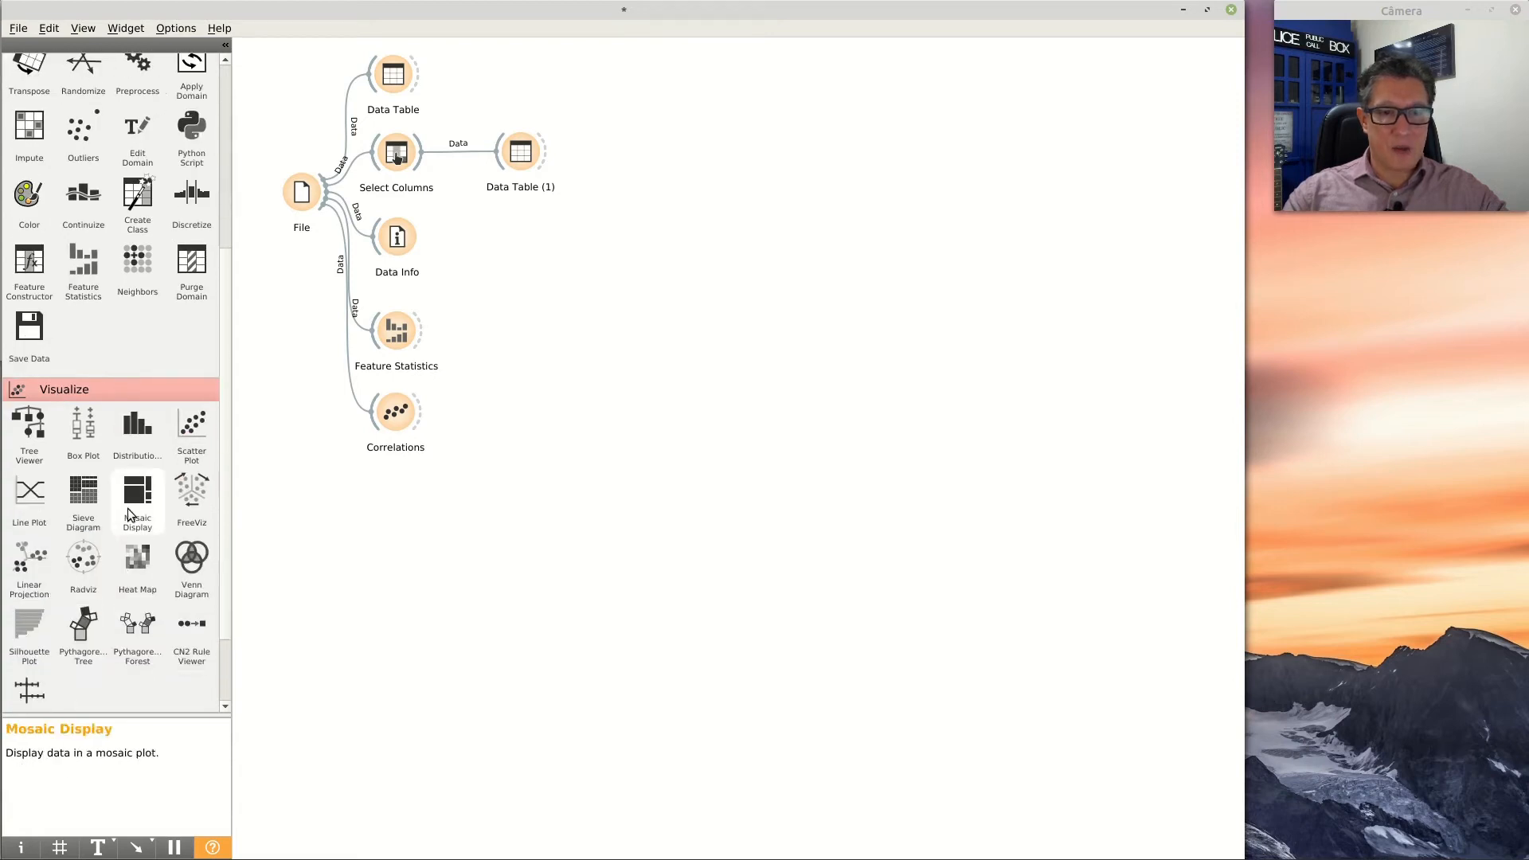
left_click_drag(198, 432, 388, 507)
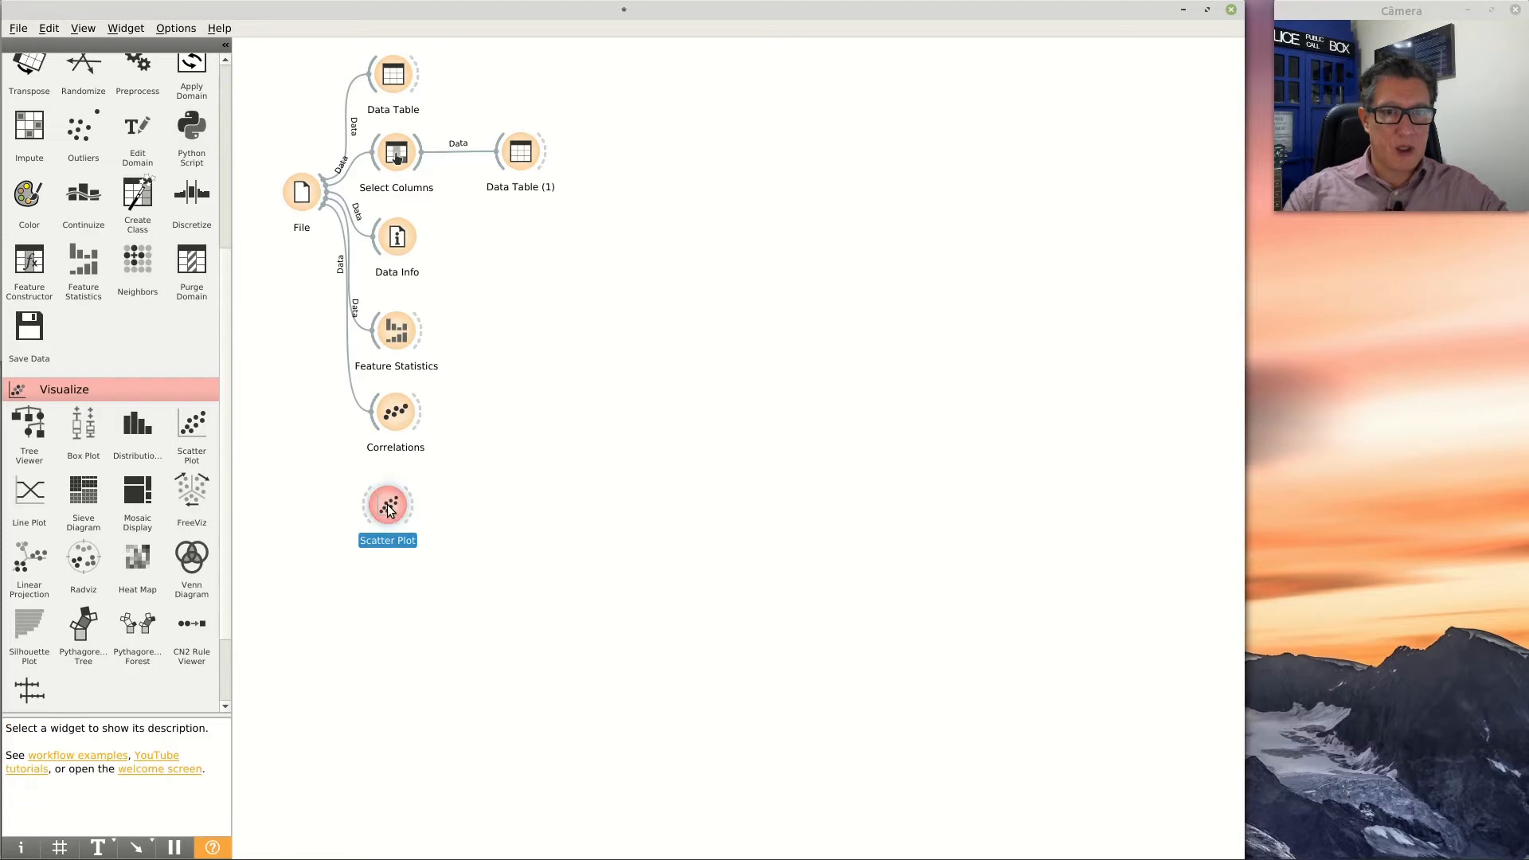
left_click_drag(328, 201, 358, 510)
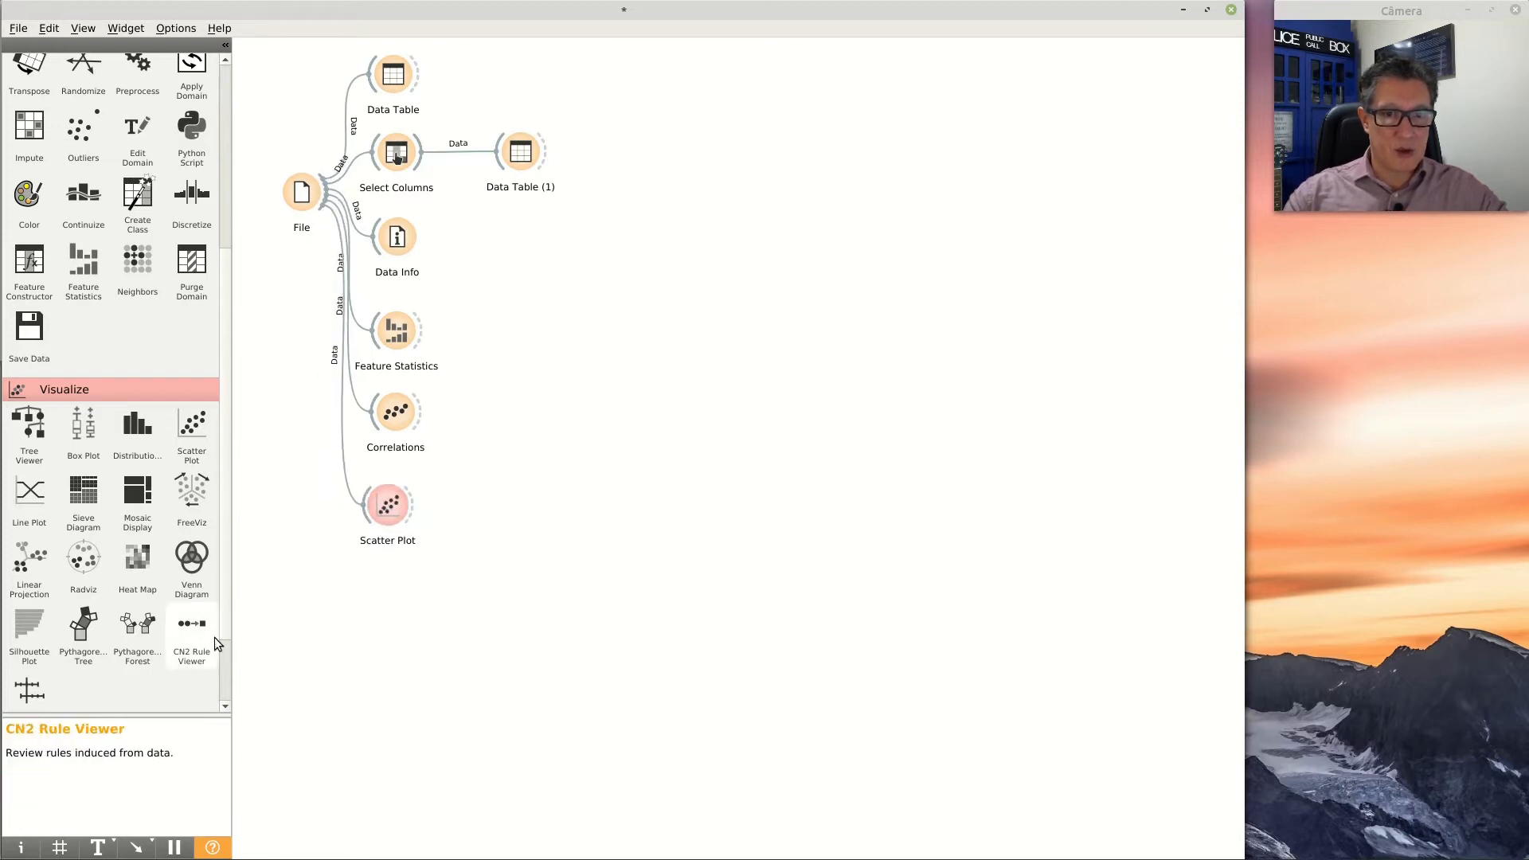
double_click(385, 505)
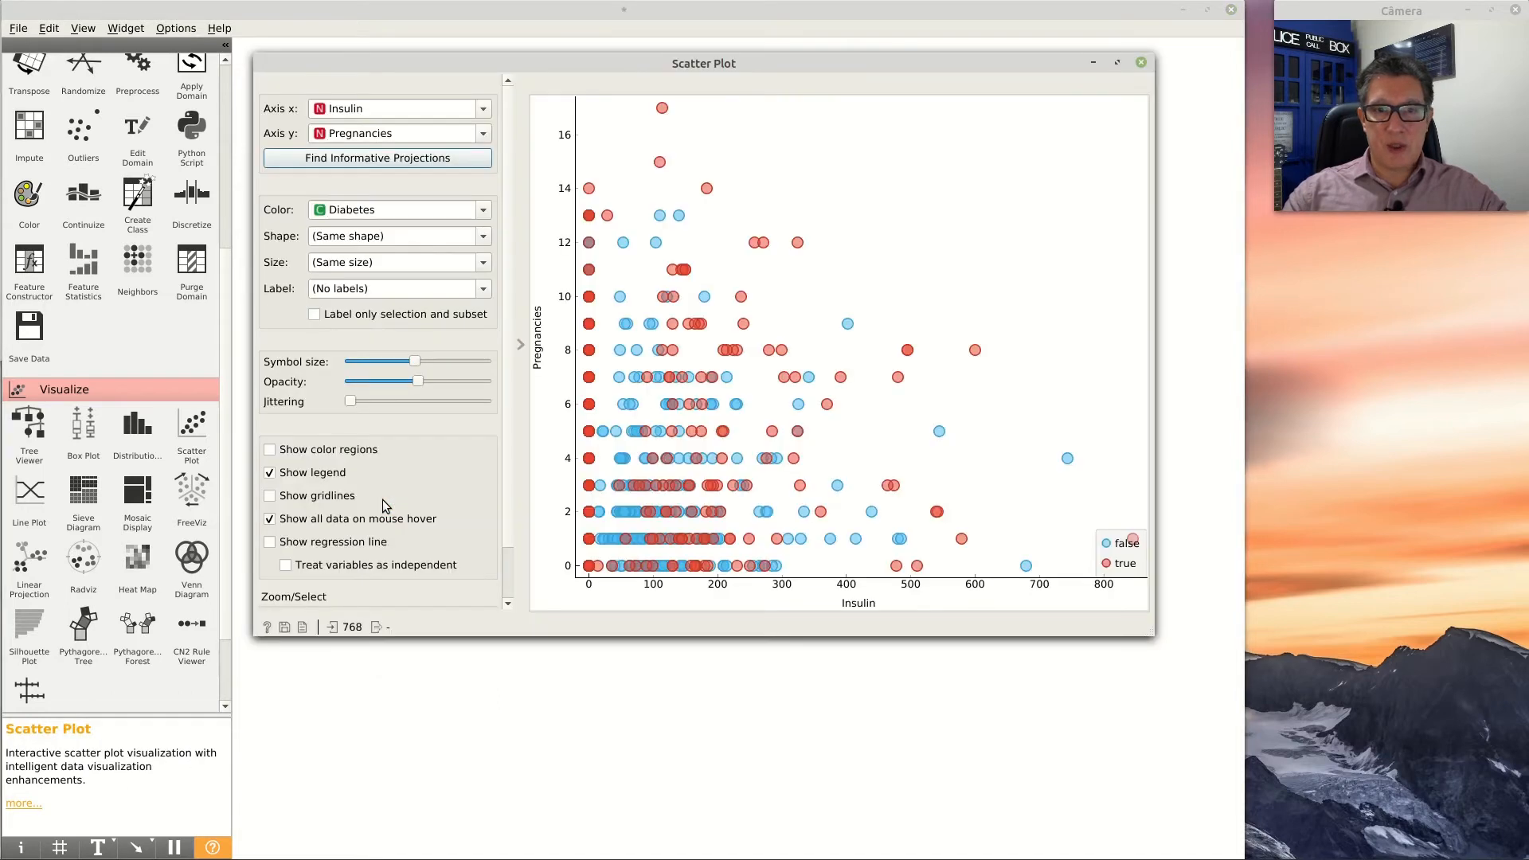
left_click_drag(829, 68, 820, 146)
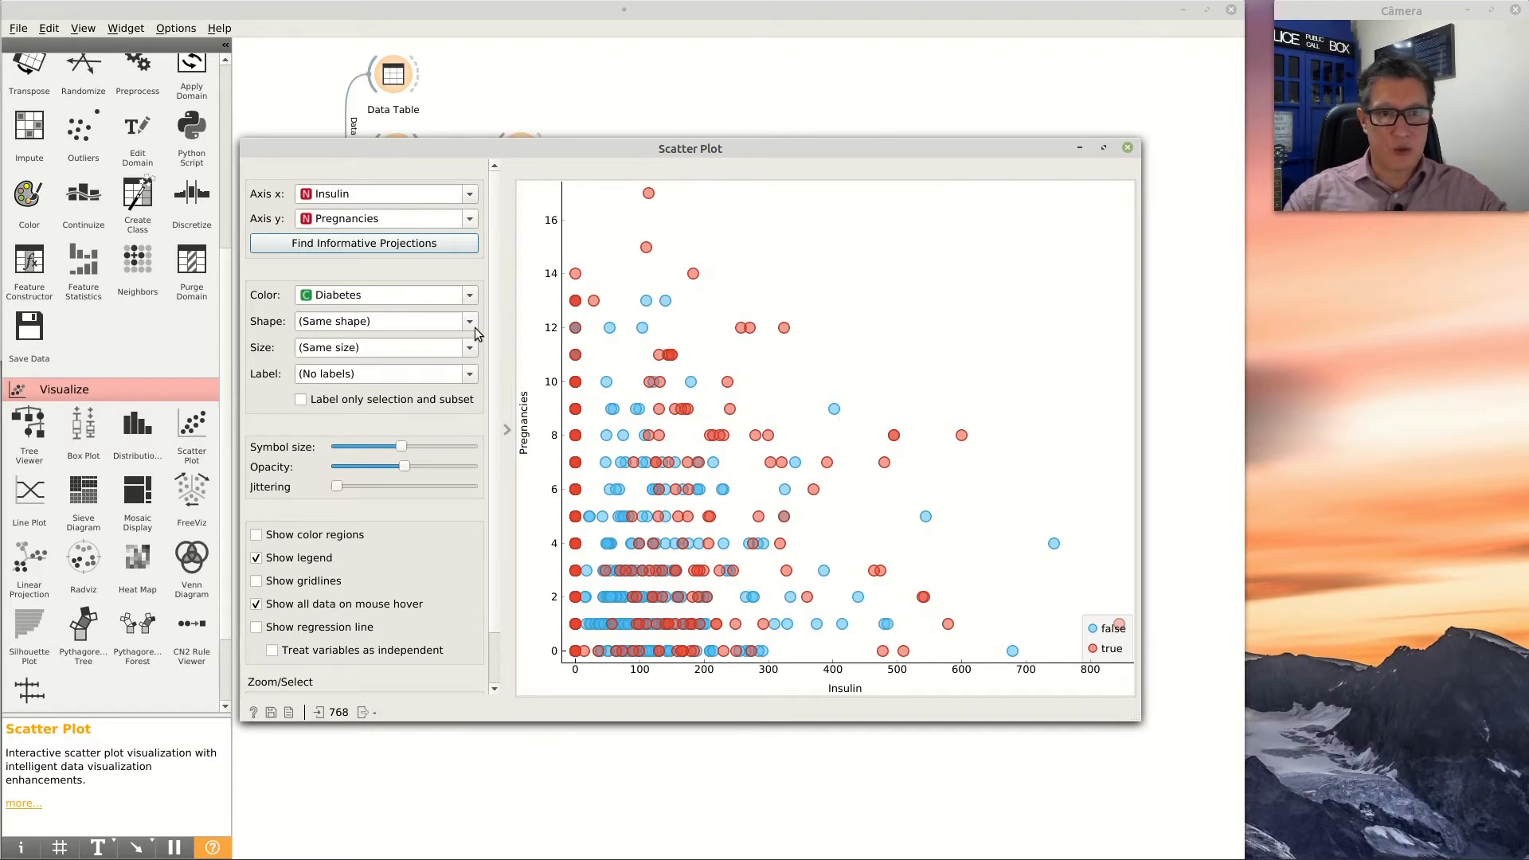
Try coloring the scatter plot points by Pregnancies, and return the color to Diabetes
left_click(384, 295)
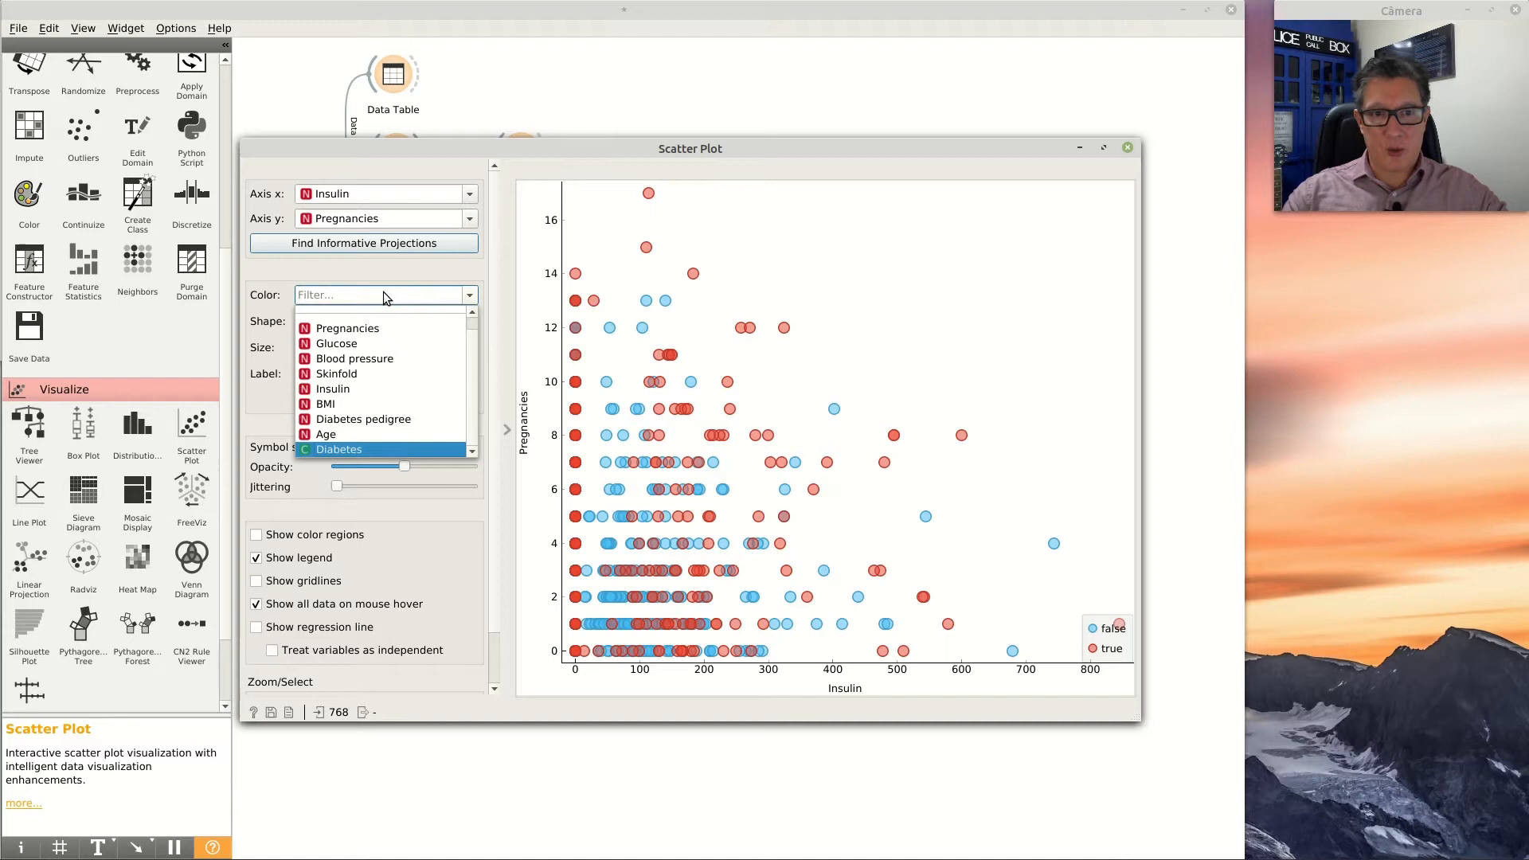
left_click(380, 329)
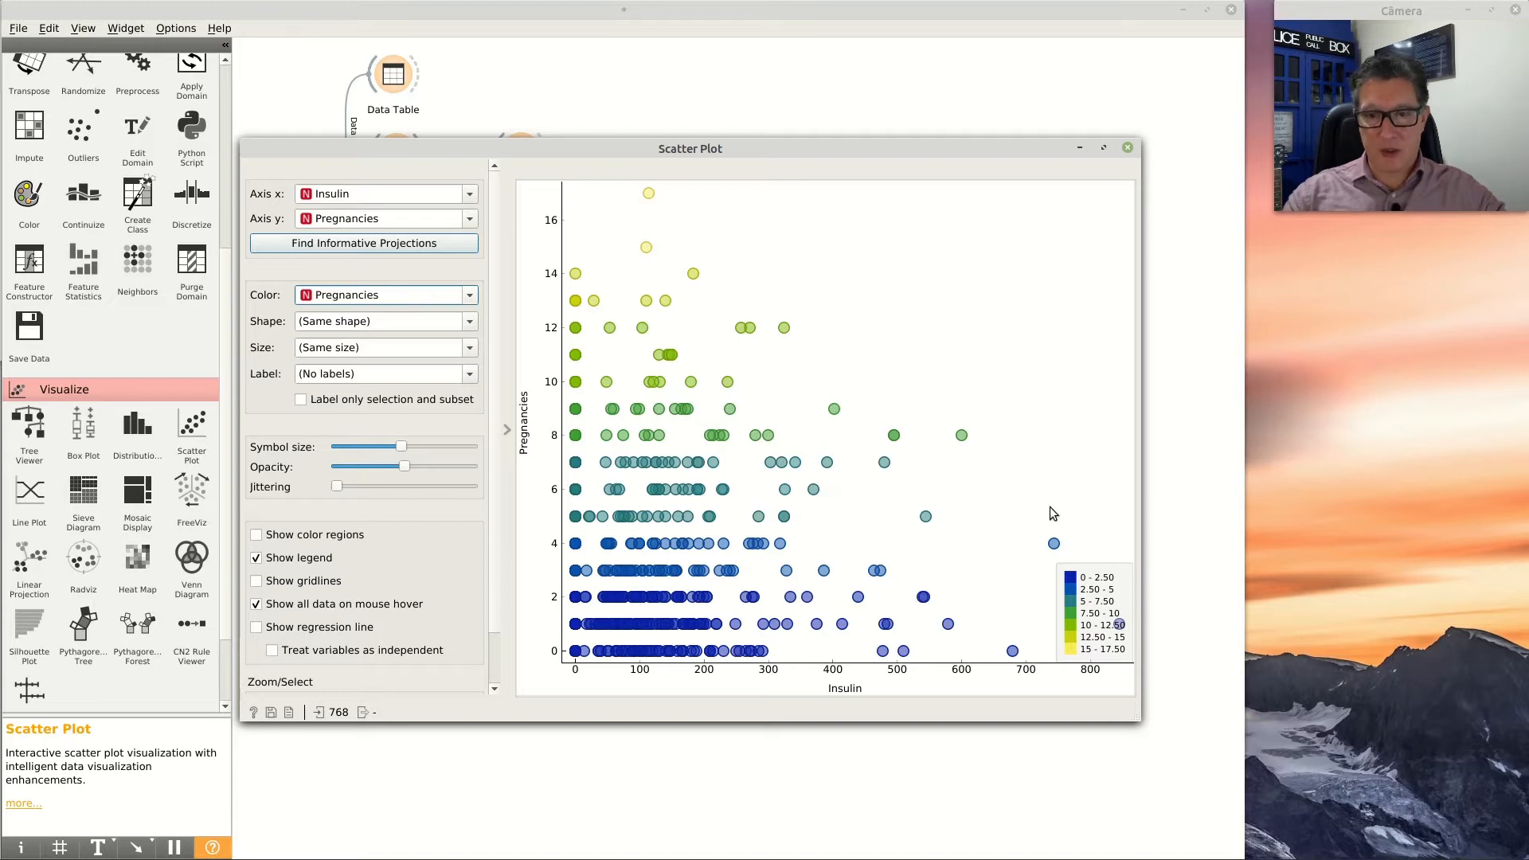
left_click(408, 297)
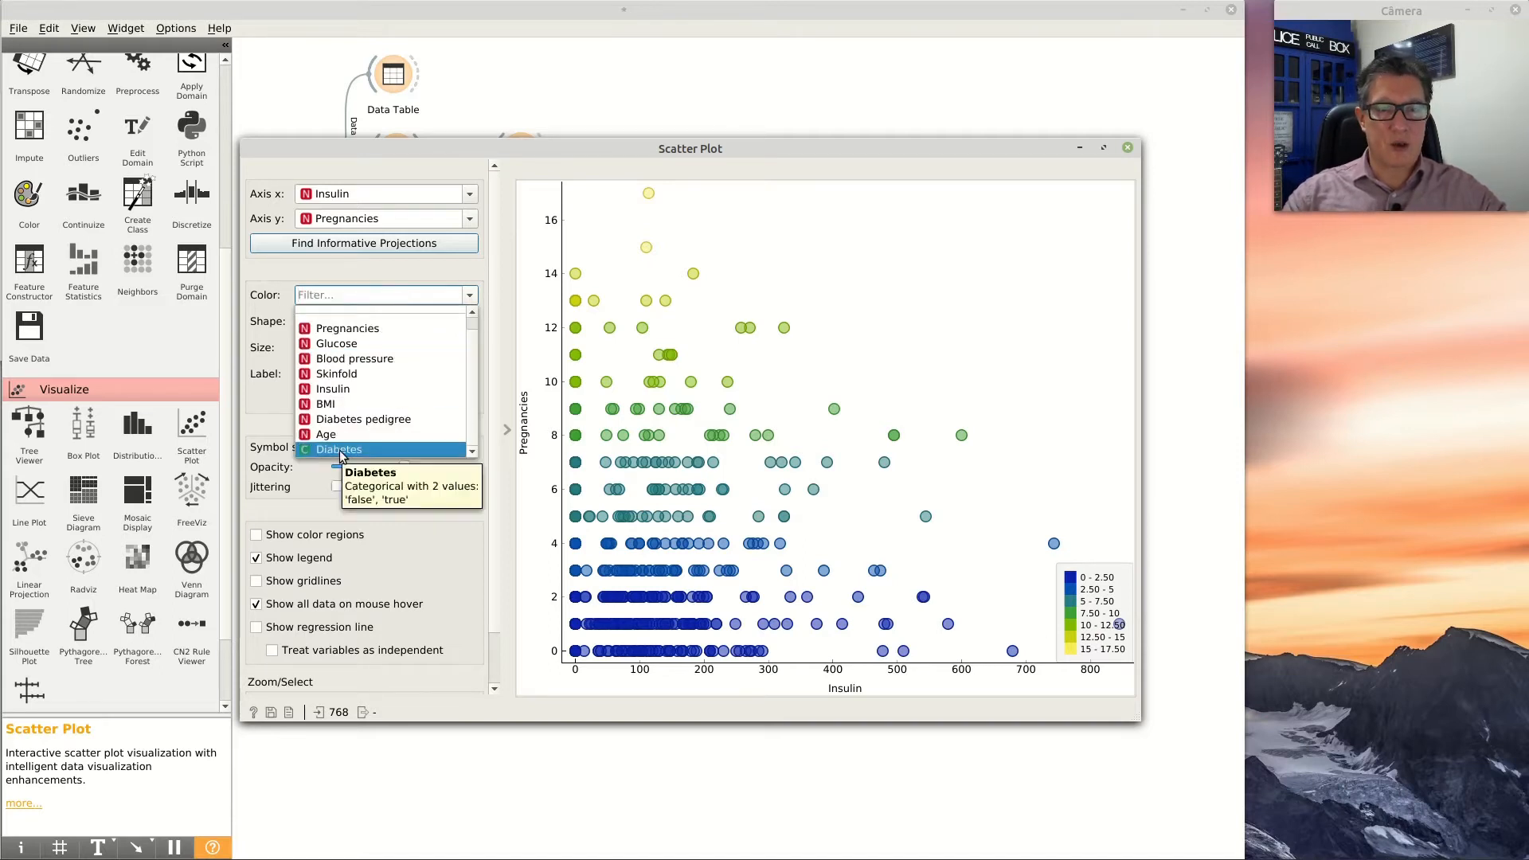
left_click(341, 450)
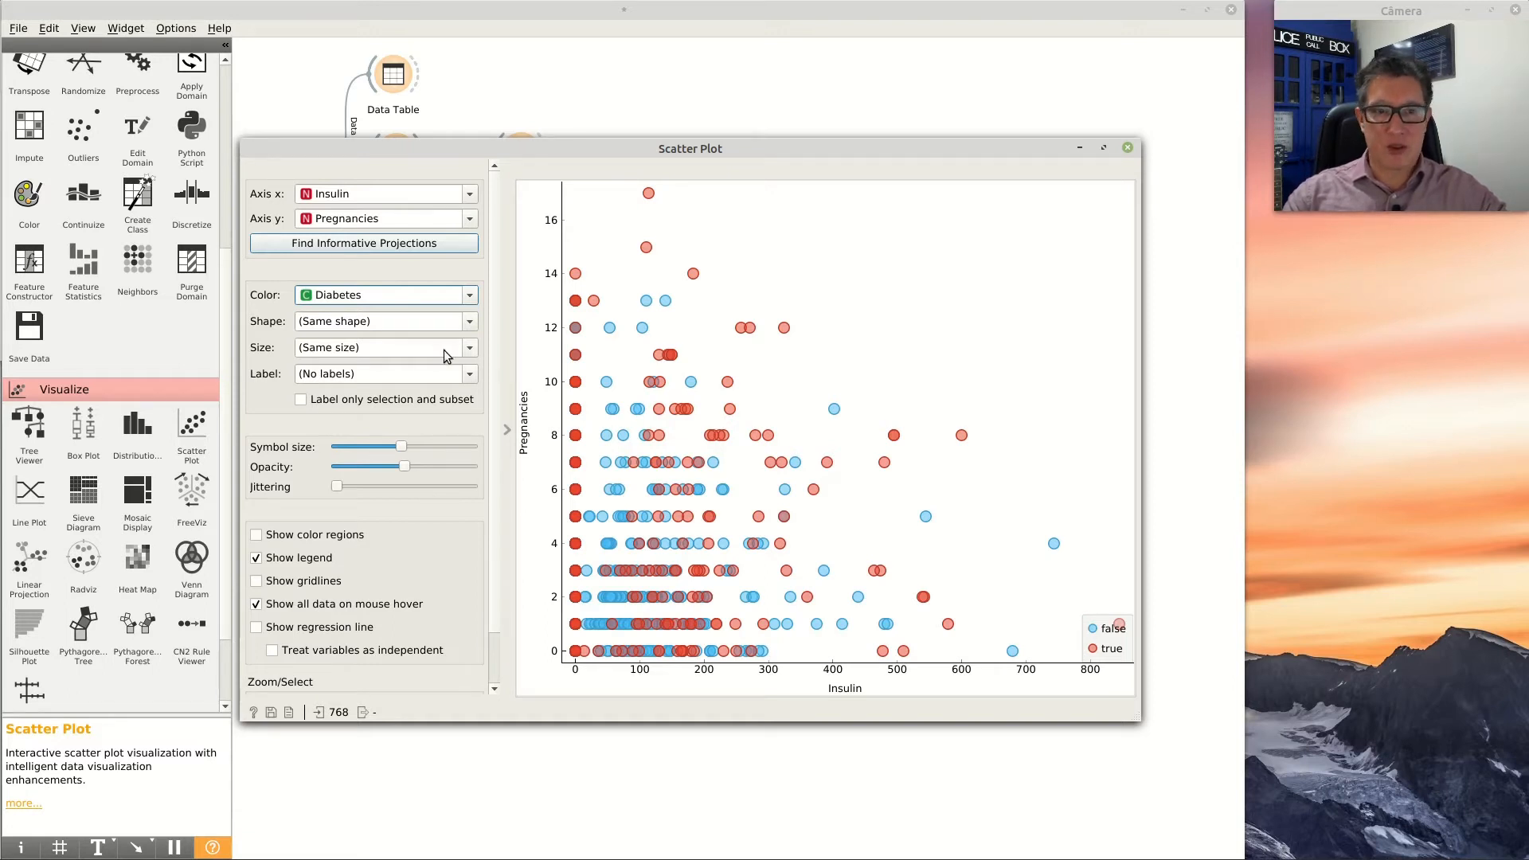
Set the scatter plot's point shape to Diabetes, keep the same size for all points, and raise the opacity slightly
left_click(441, 321)
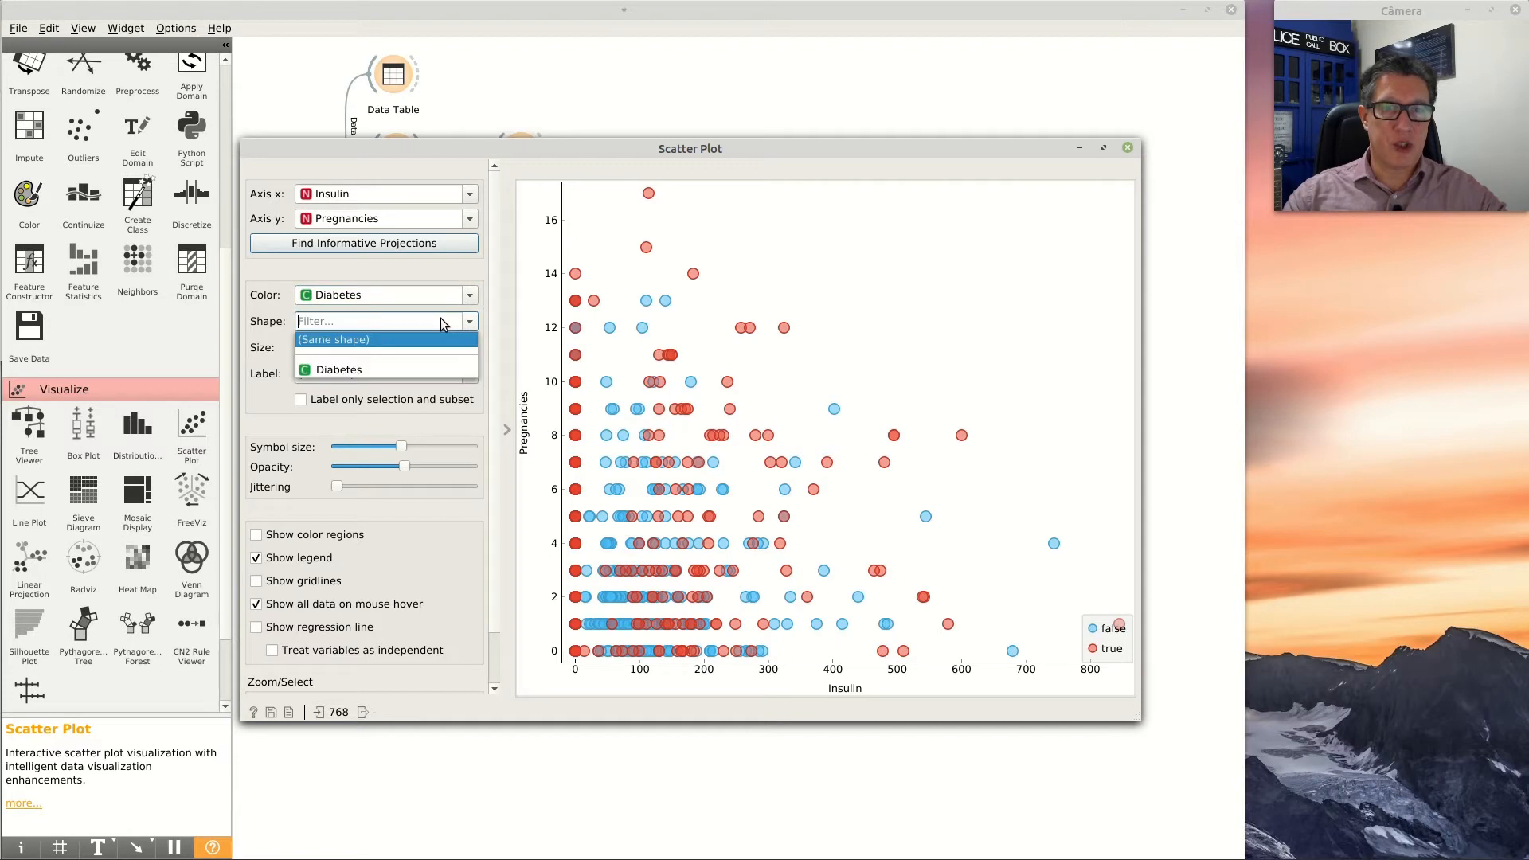
left_click(368, 376)
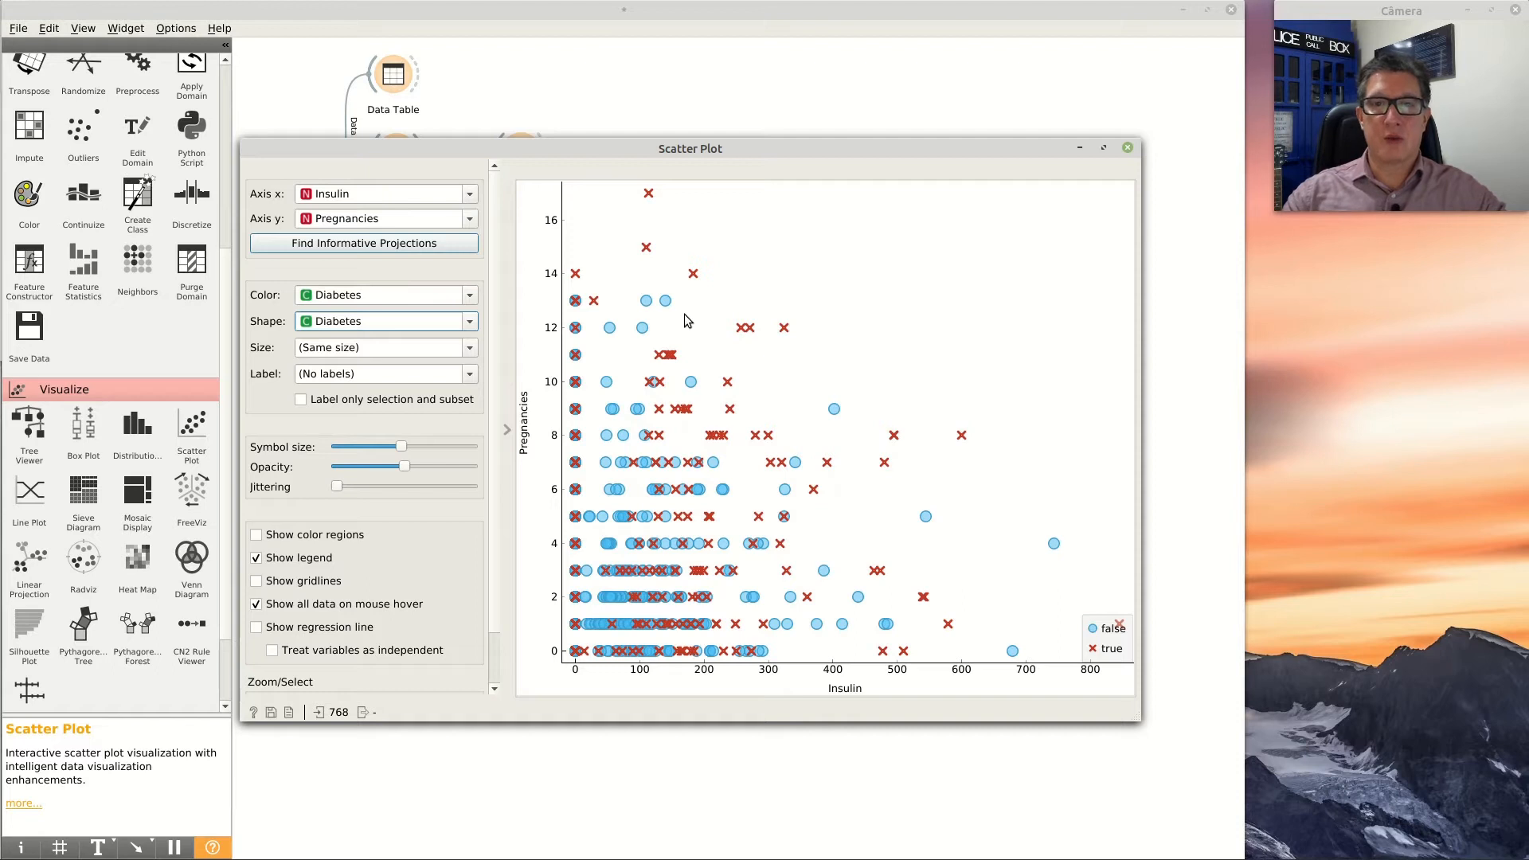
left_click(417, 348)
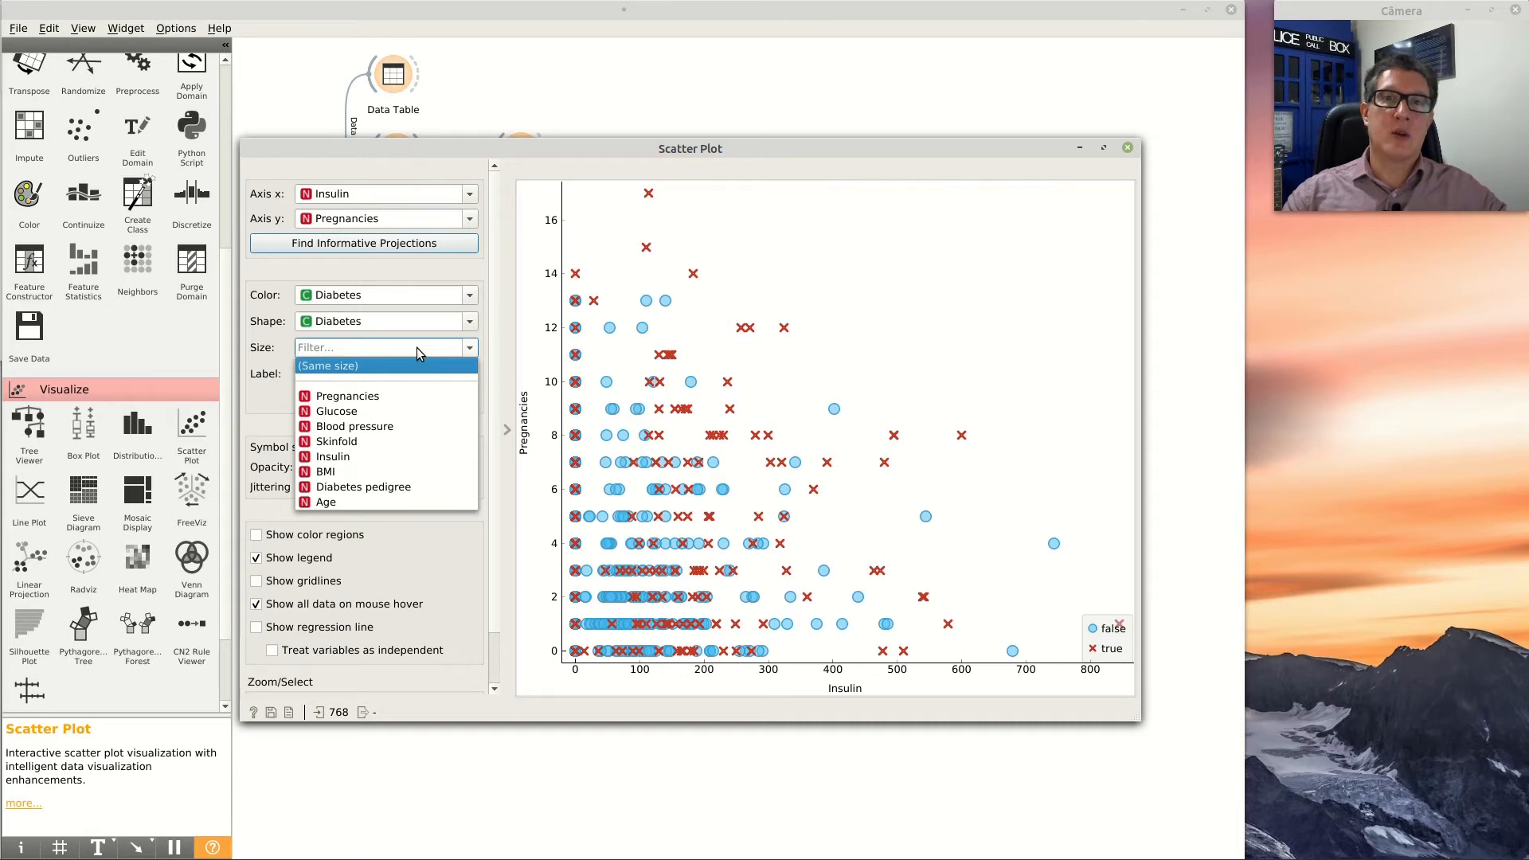
left_click(417, 347)
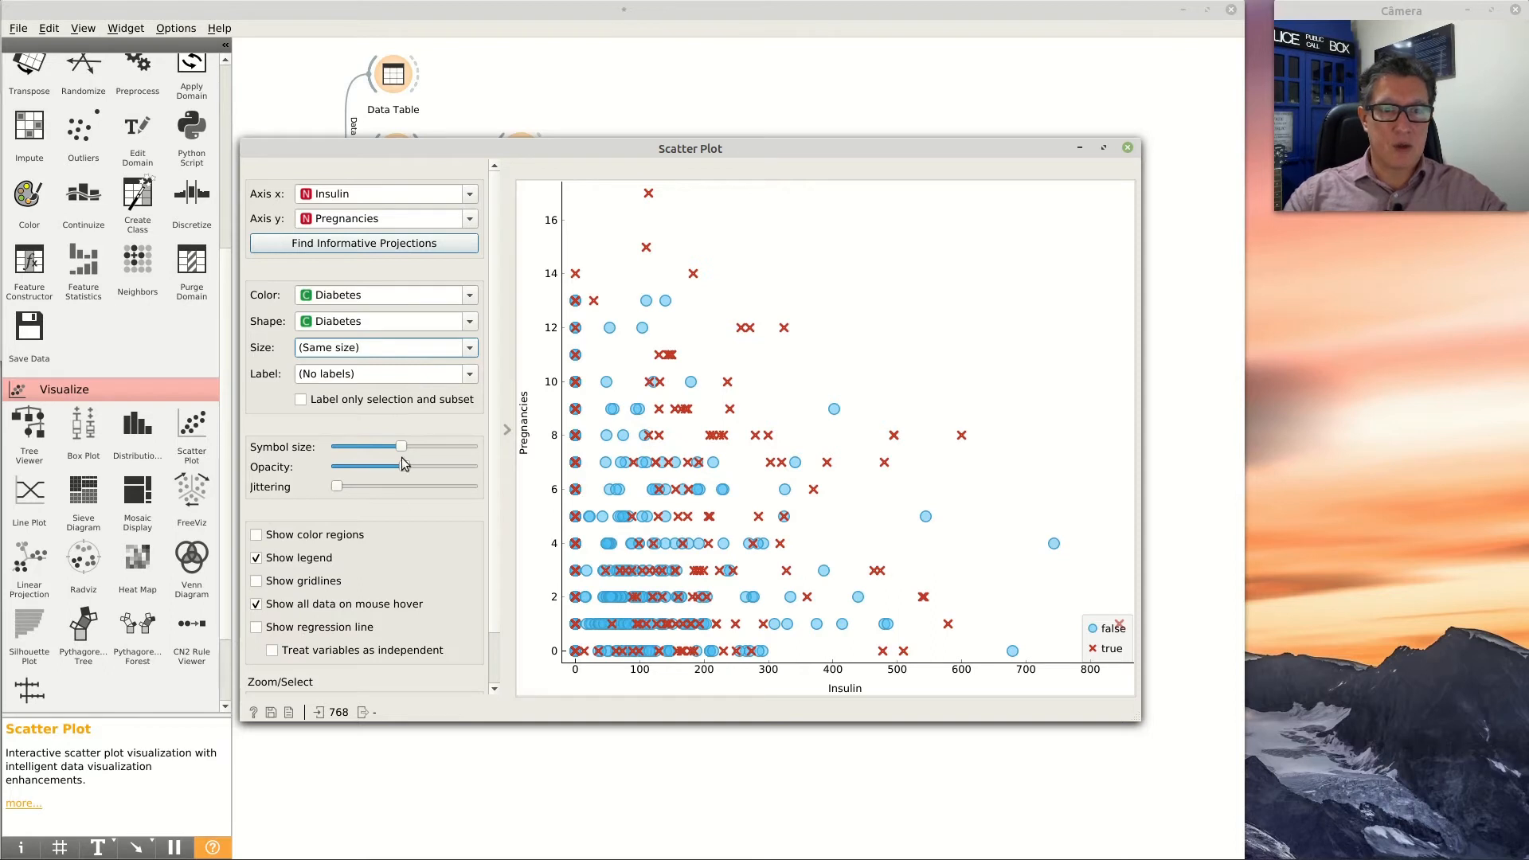
mouse_move(406, 468)
left_mouse_down()
mouse_move(370, 468)
mouse_move(408, 473)
left_mouse_up()
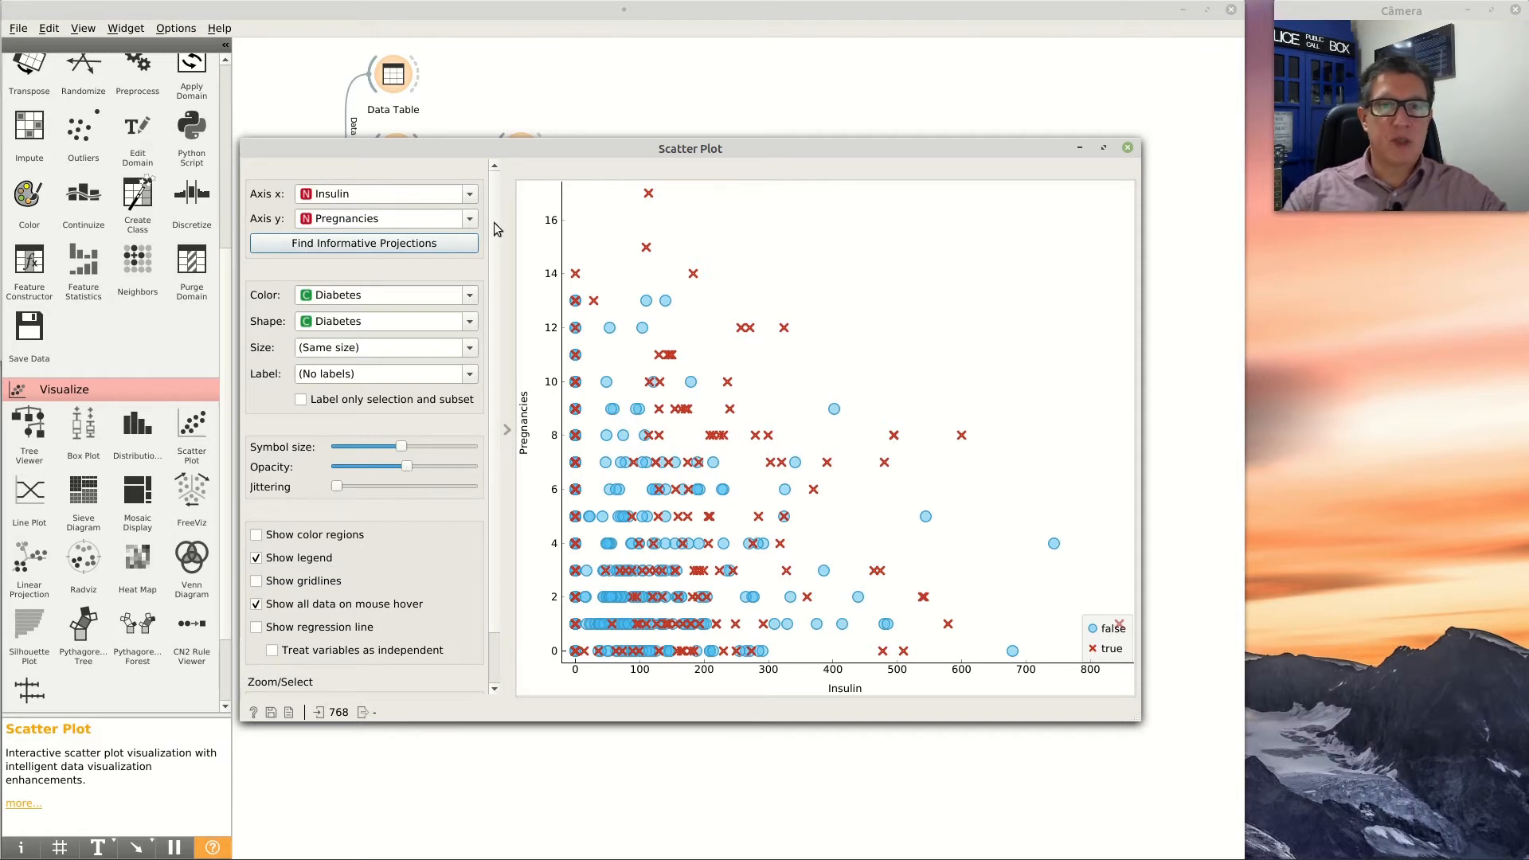
Plot Glucose on the x axis against Blood pressure on the y axis, and briefly show the regression lines
left_click(468, 196)
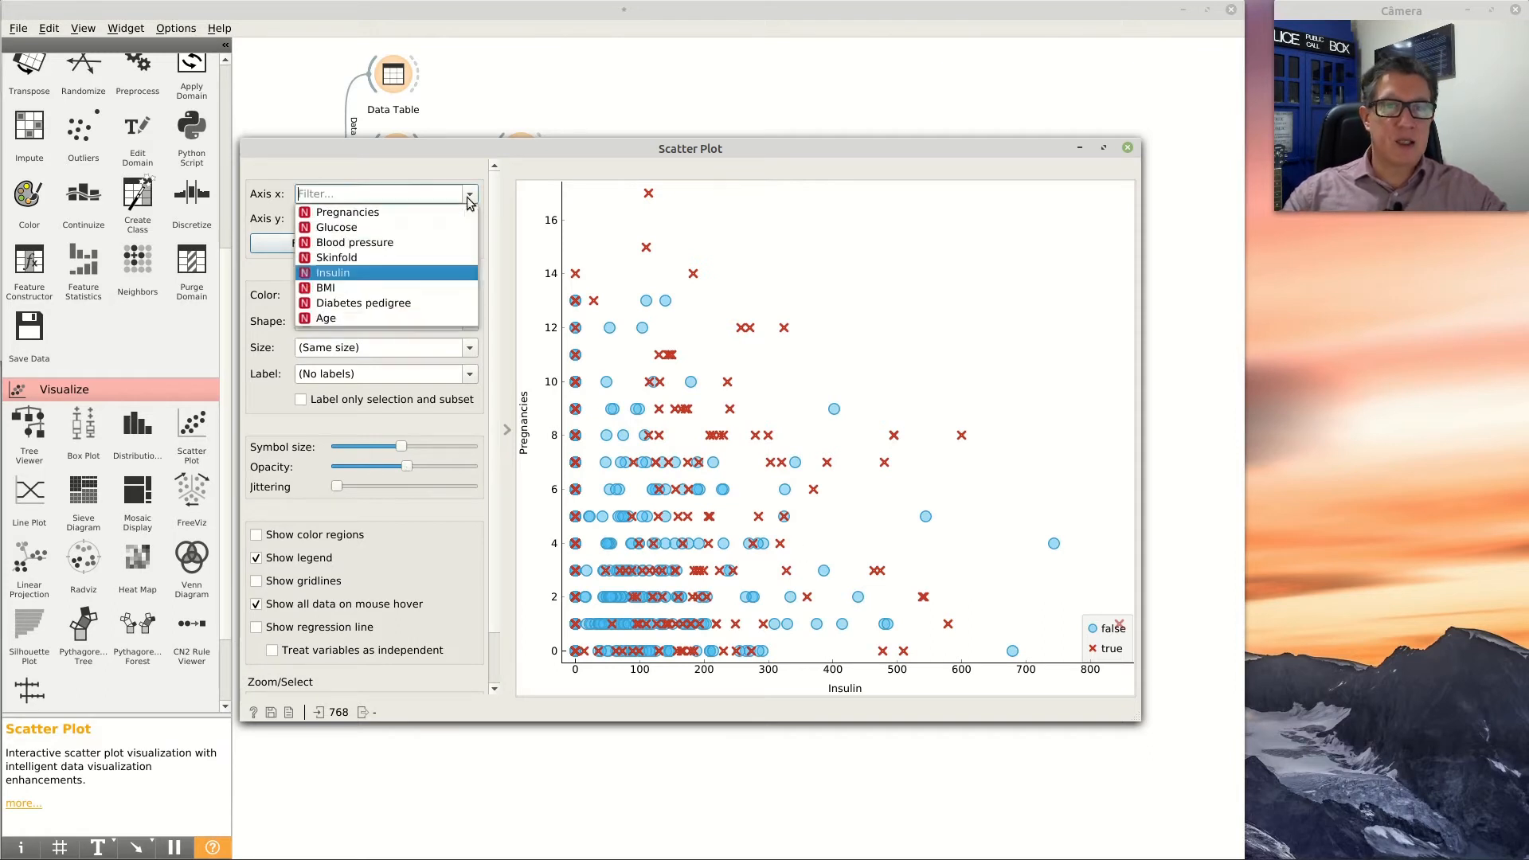
left_click(392, 229)
left_click(392, 219)
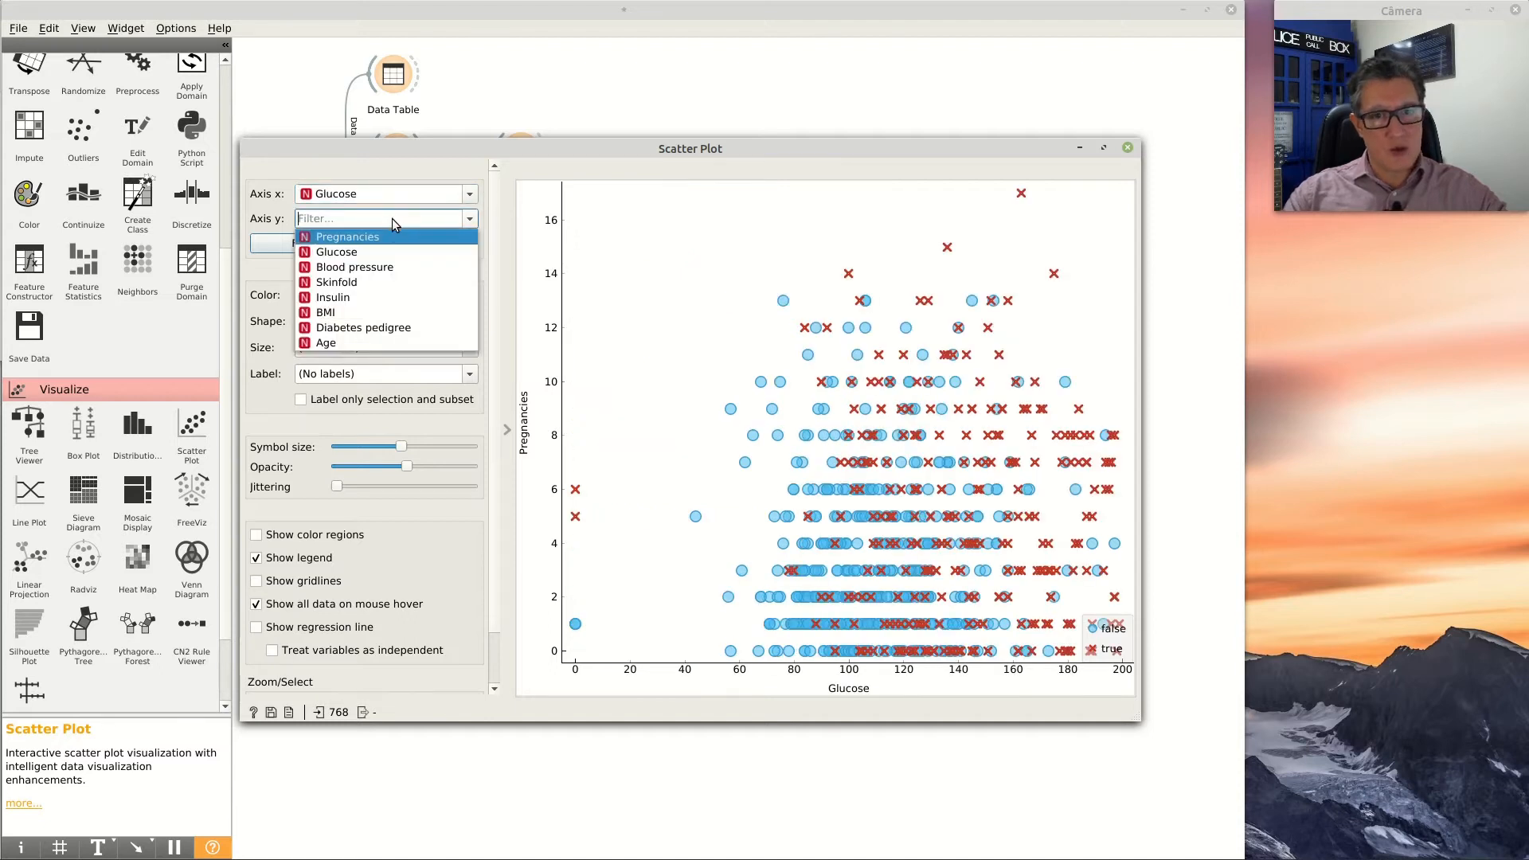
left_click(370, 266)
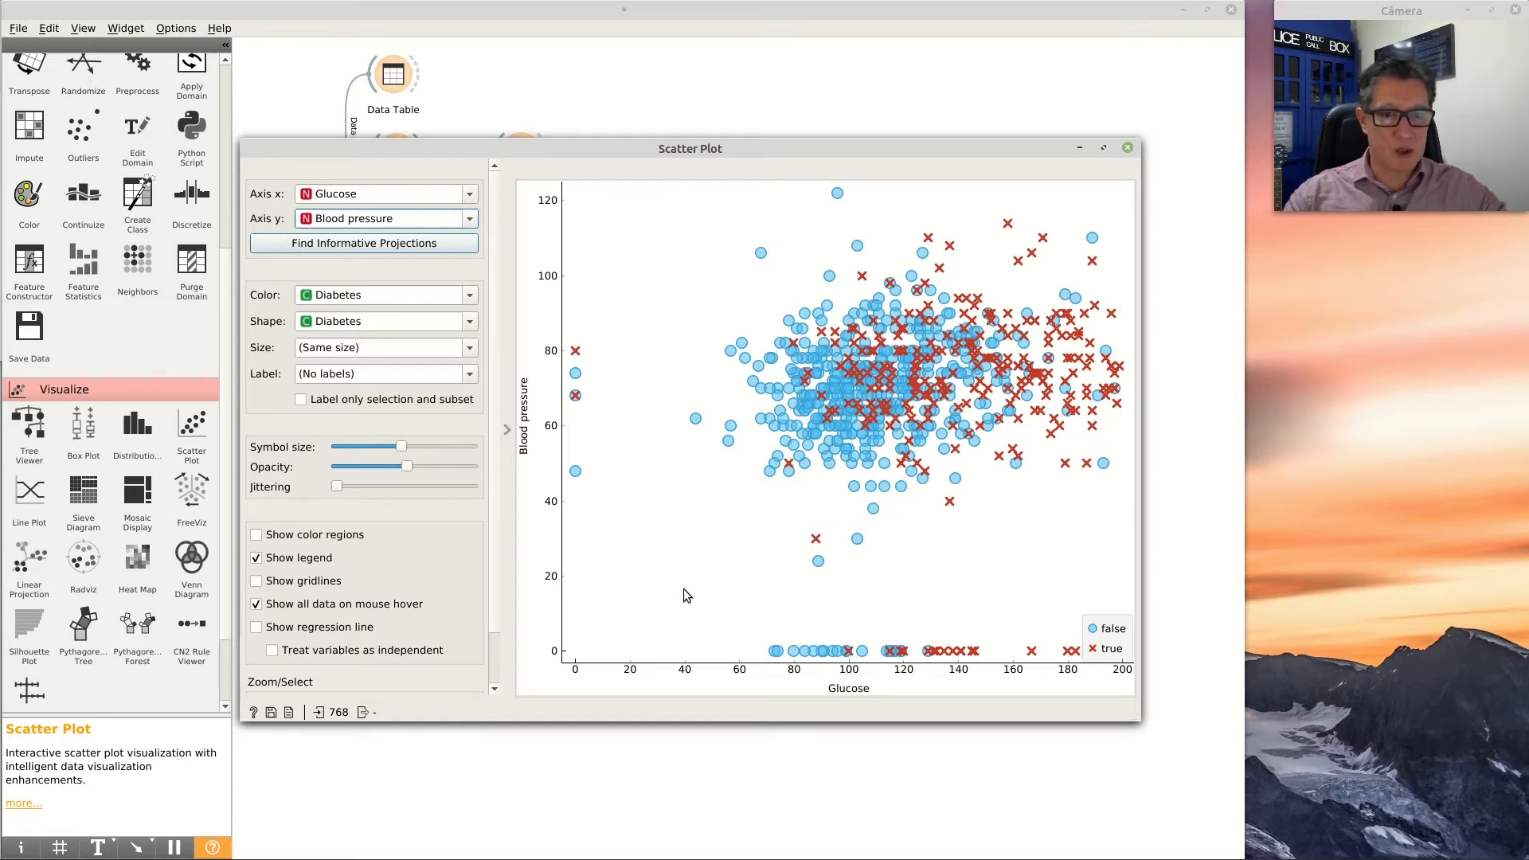
left_click(256, 628)
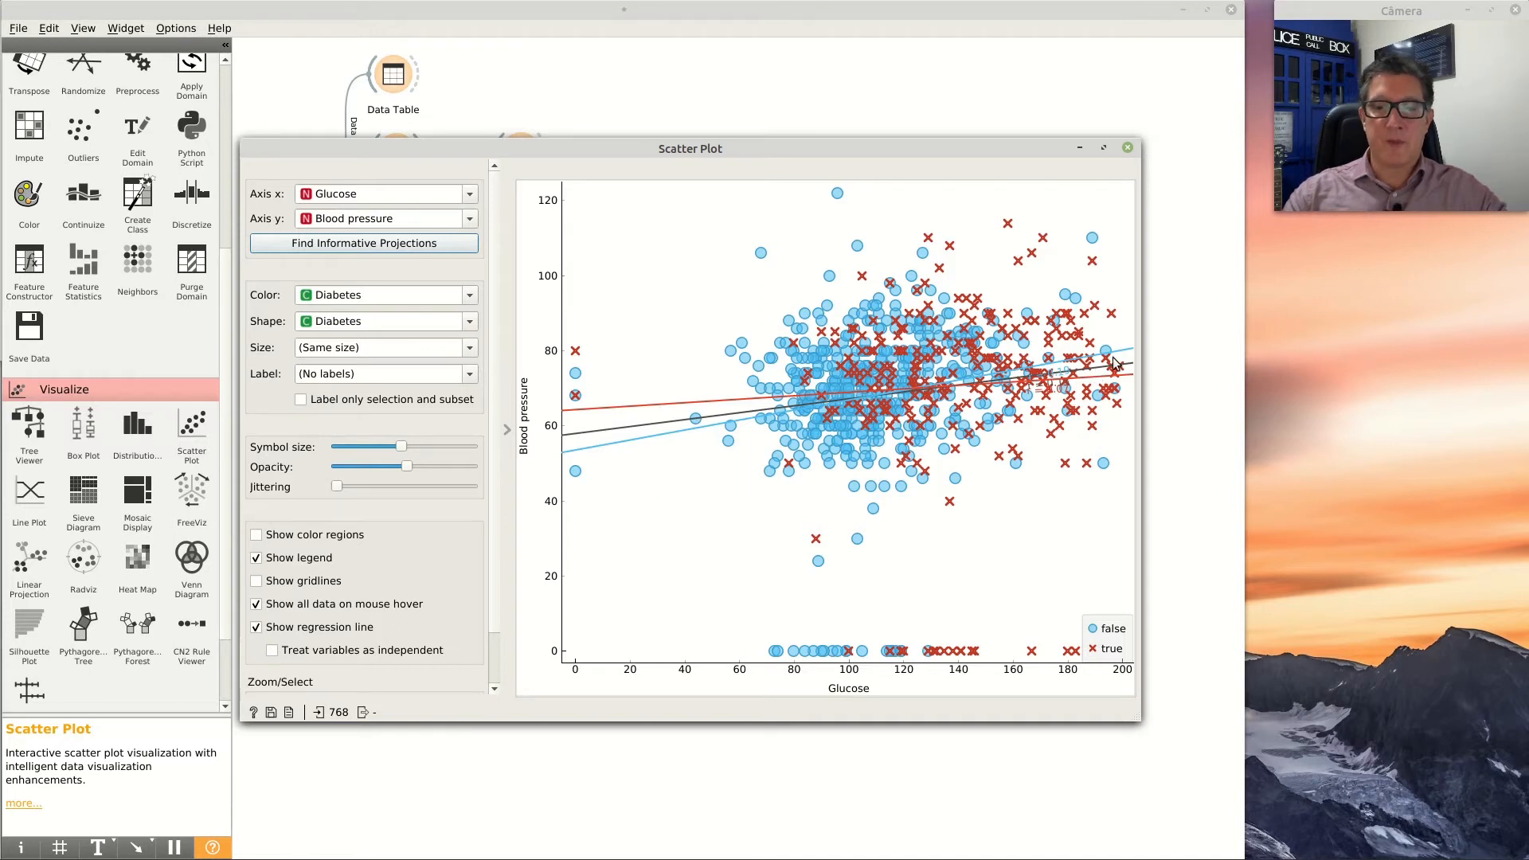
left_click(257, 628)
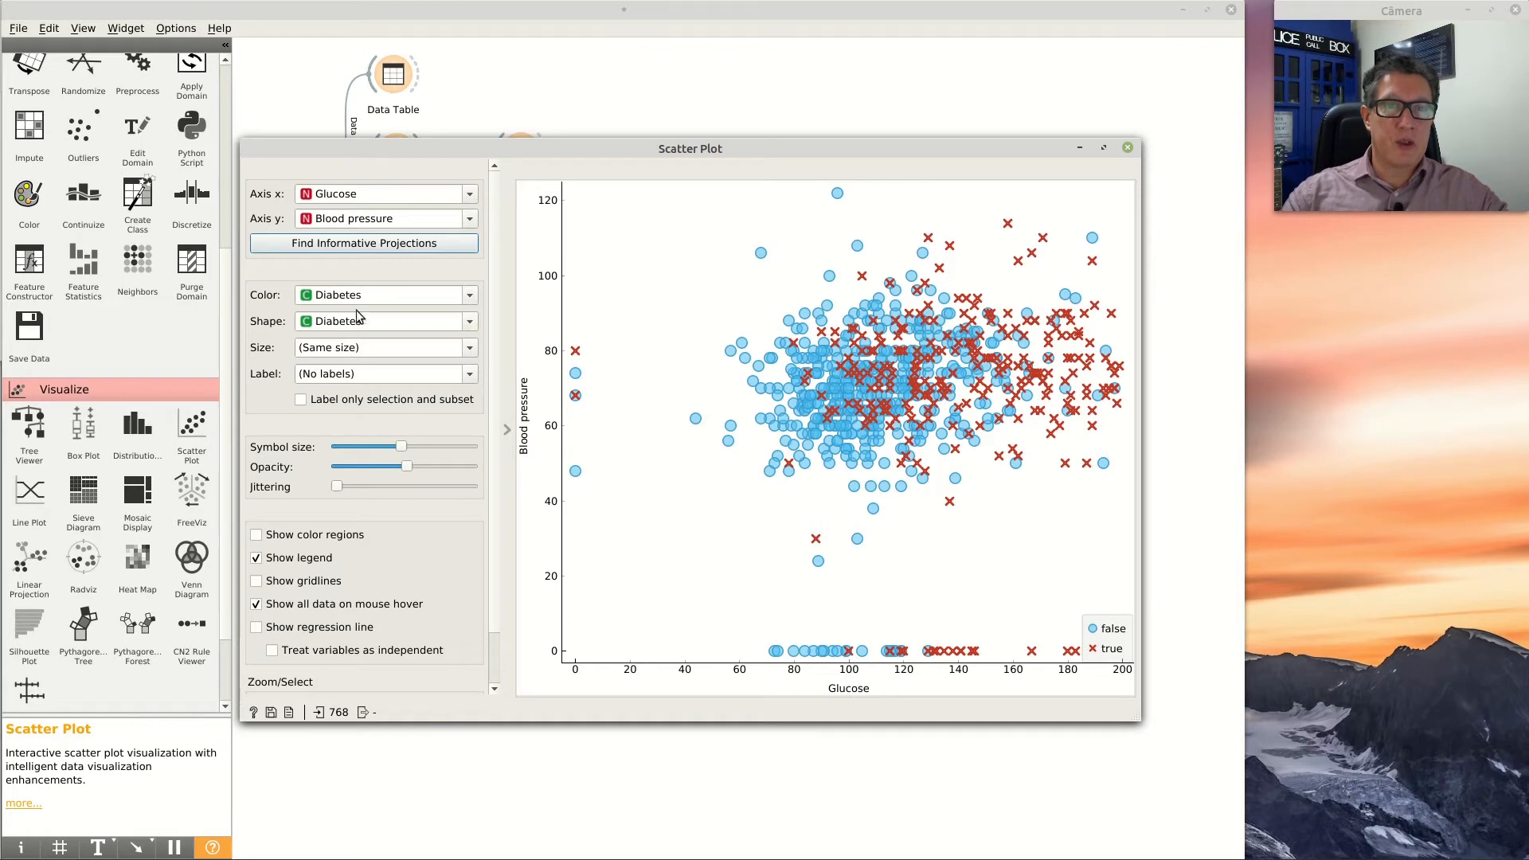
Score the informative projections for the scatter plot and move the Score Plots window clear of the graph
left_click(361, 243)
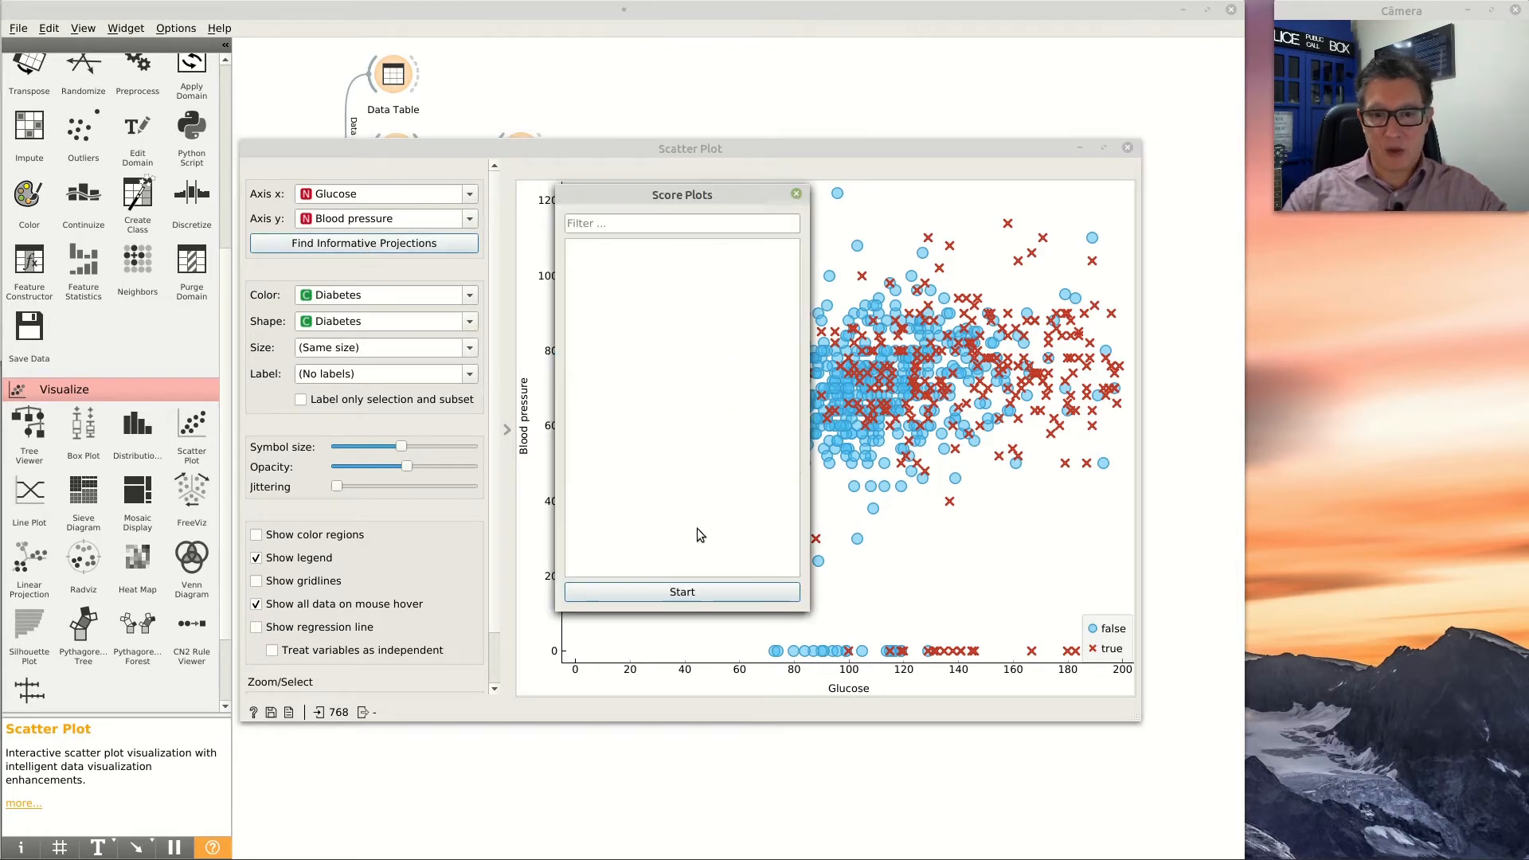
left_click(705, 591)
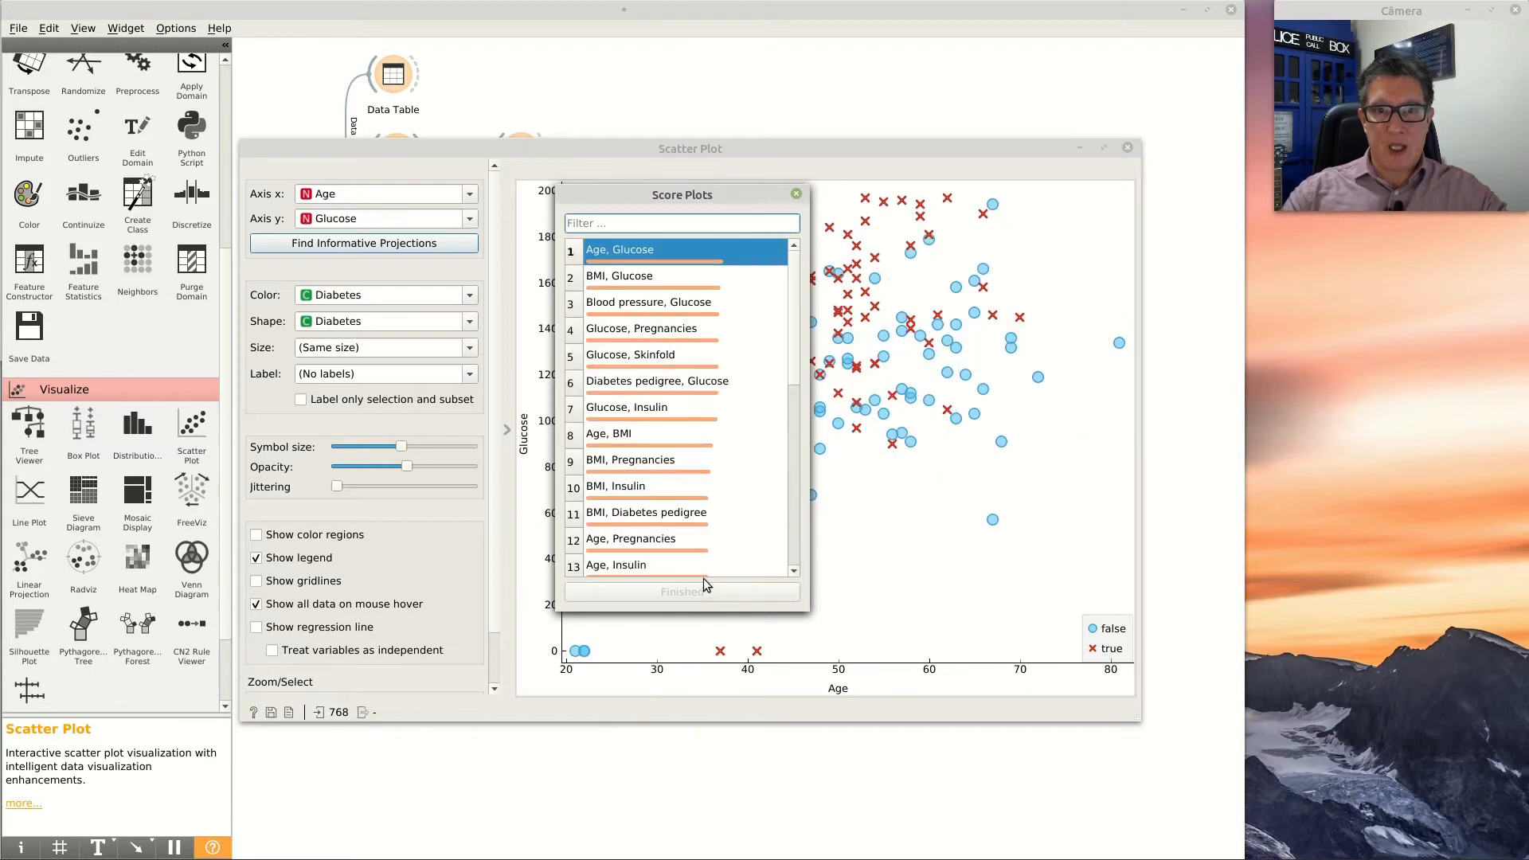
left_click_drag(731, 194, 270, 192)
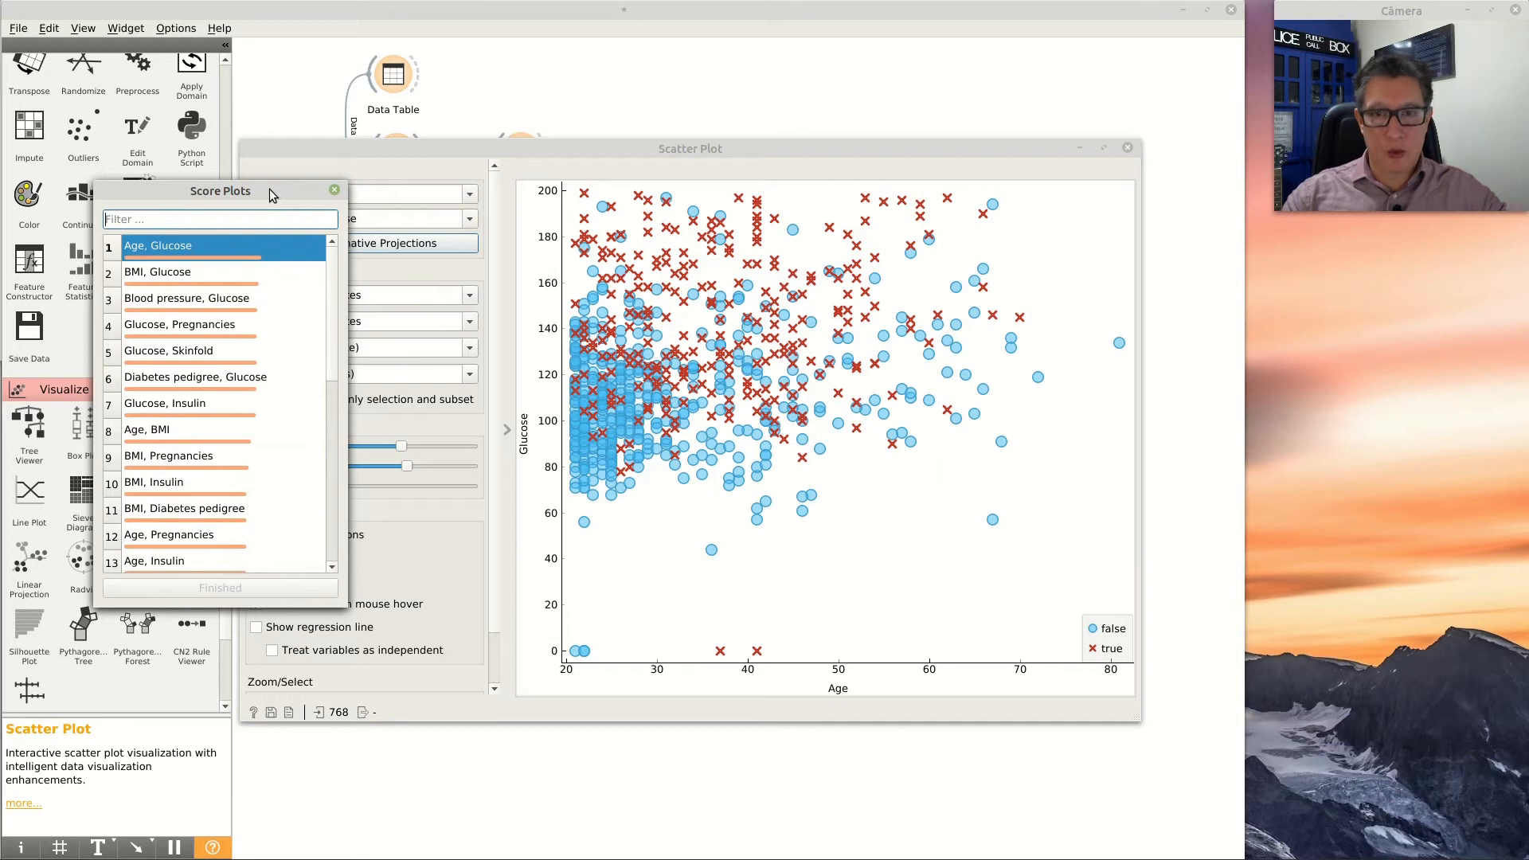
Preview the BMI, Blood pressure, Pregnancies and Skinfold projections with Glucose, return to Age against Glucose, and close both plot windows
left_click(215, 280)
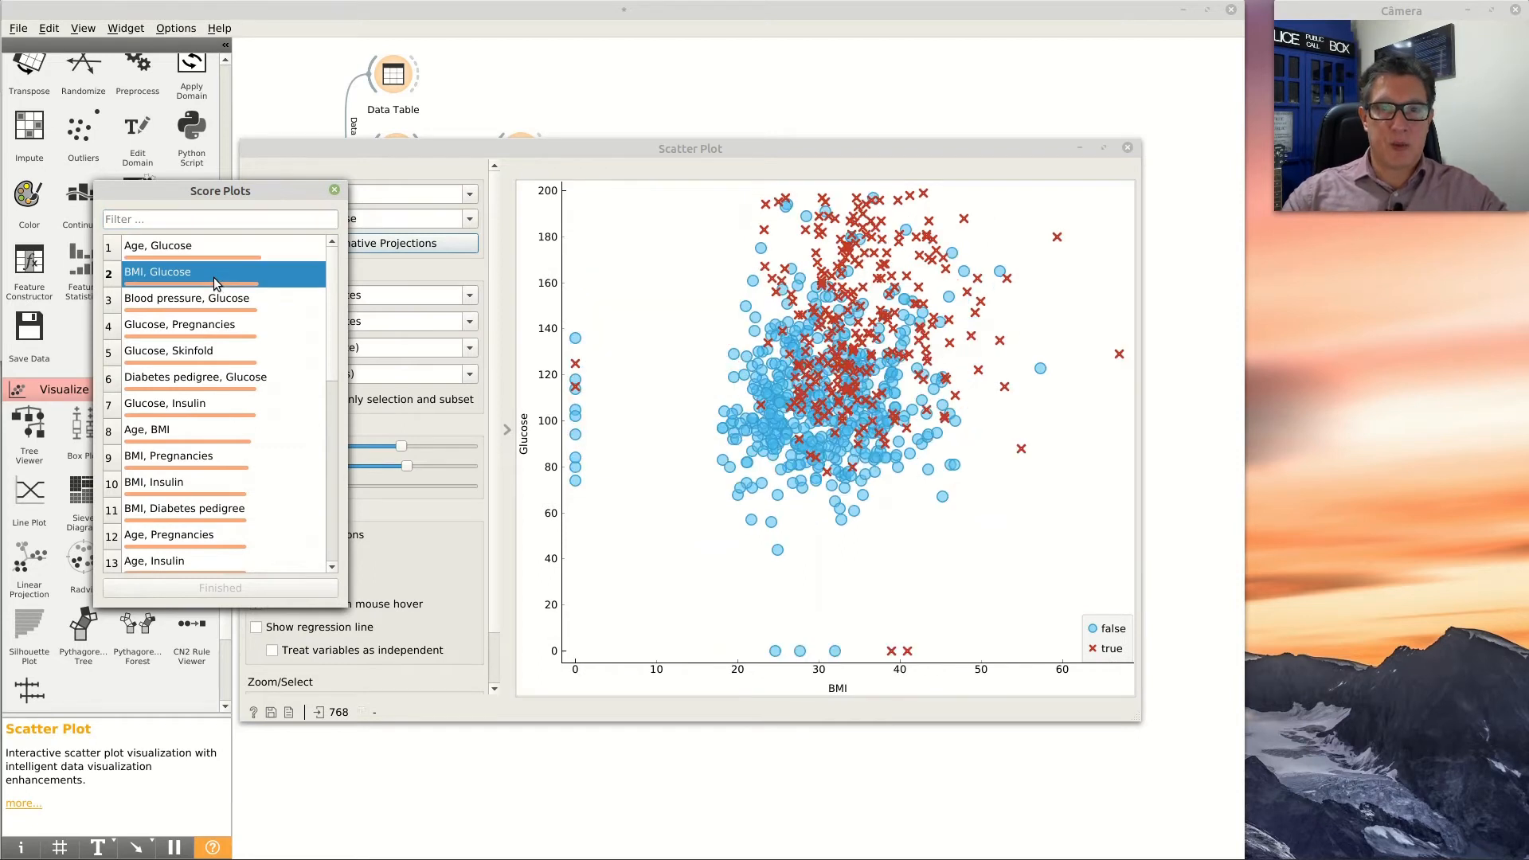
left_click(215, 306)
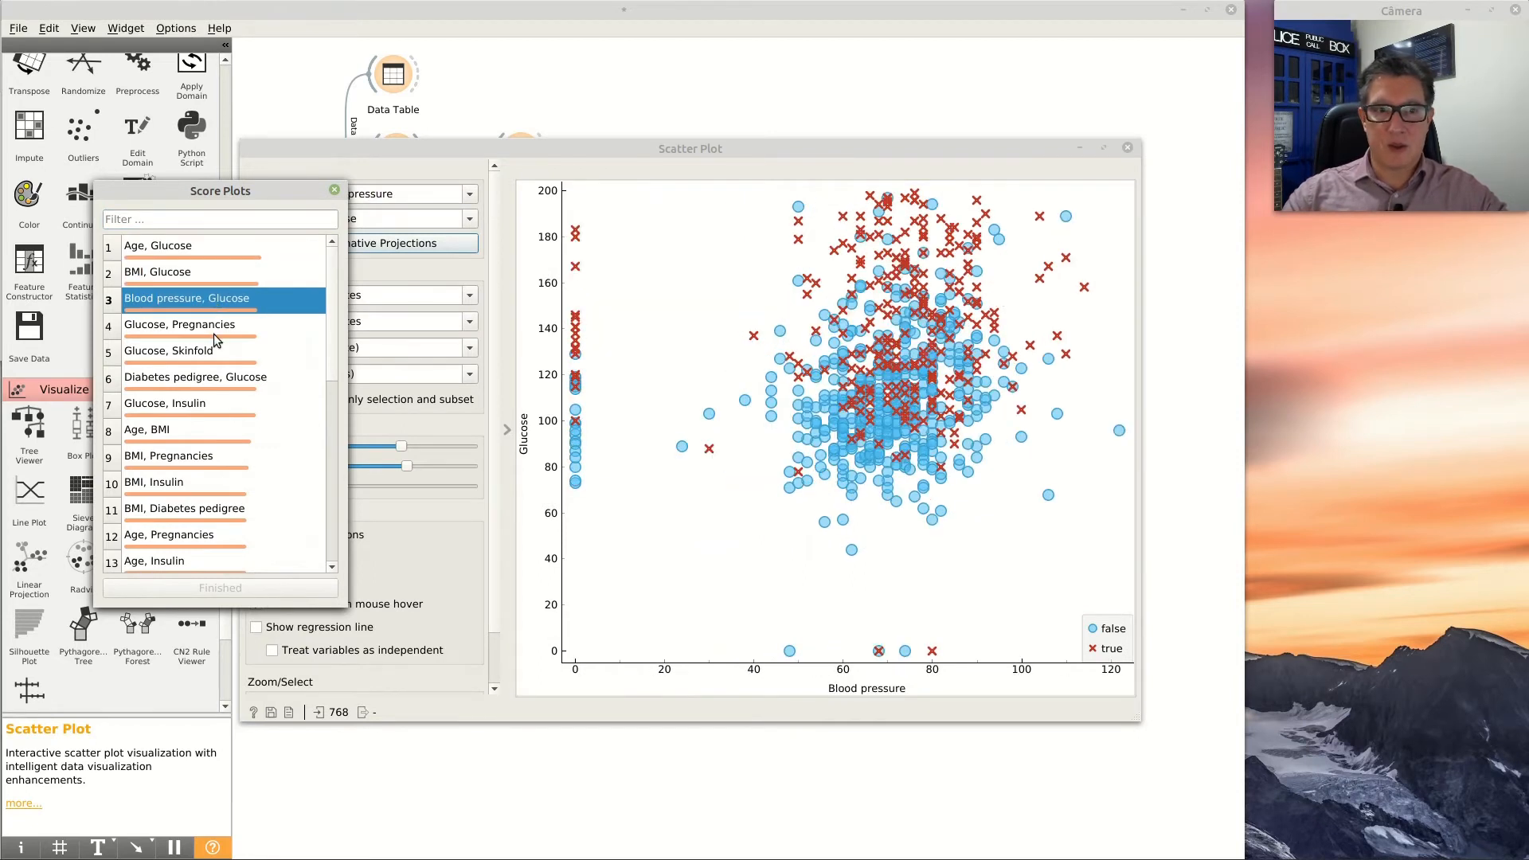
left_click(213, 332)
left_click(213, 360)
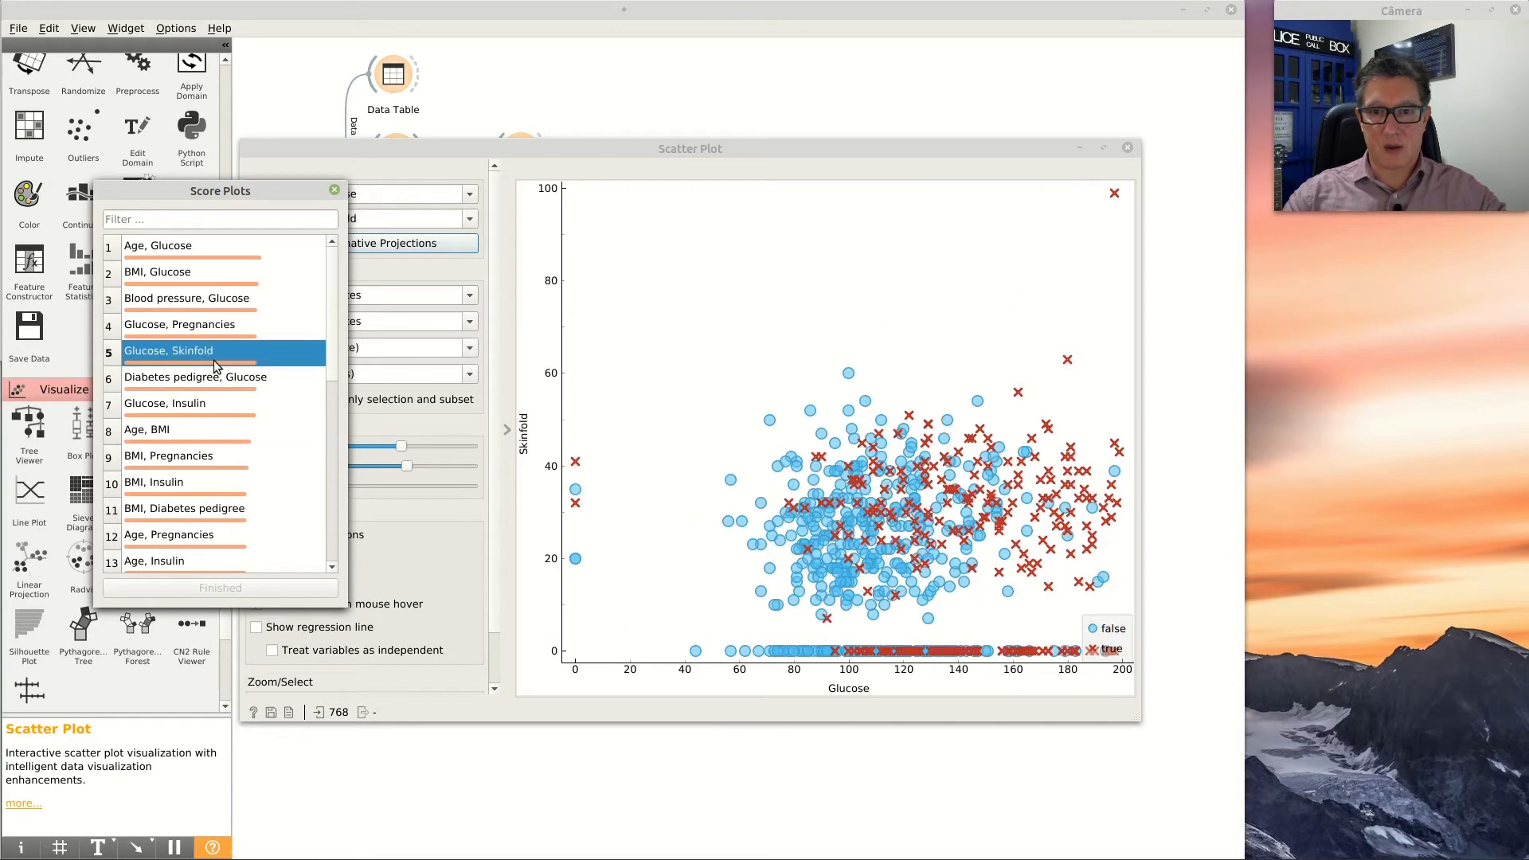
left_click(222, 250)
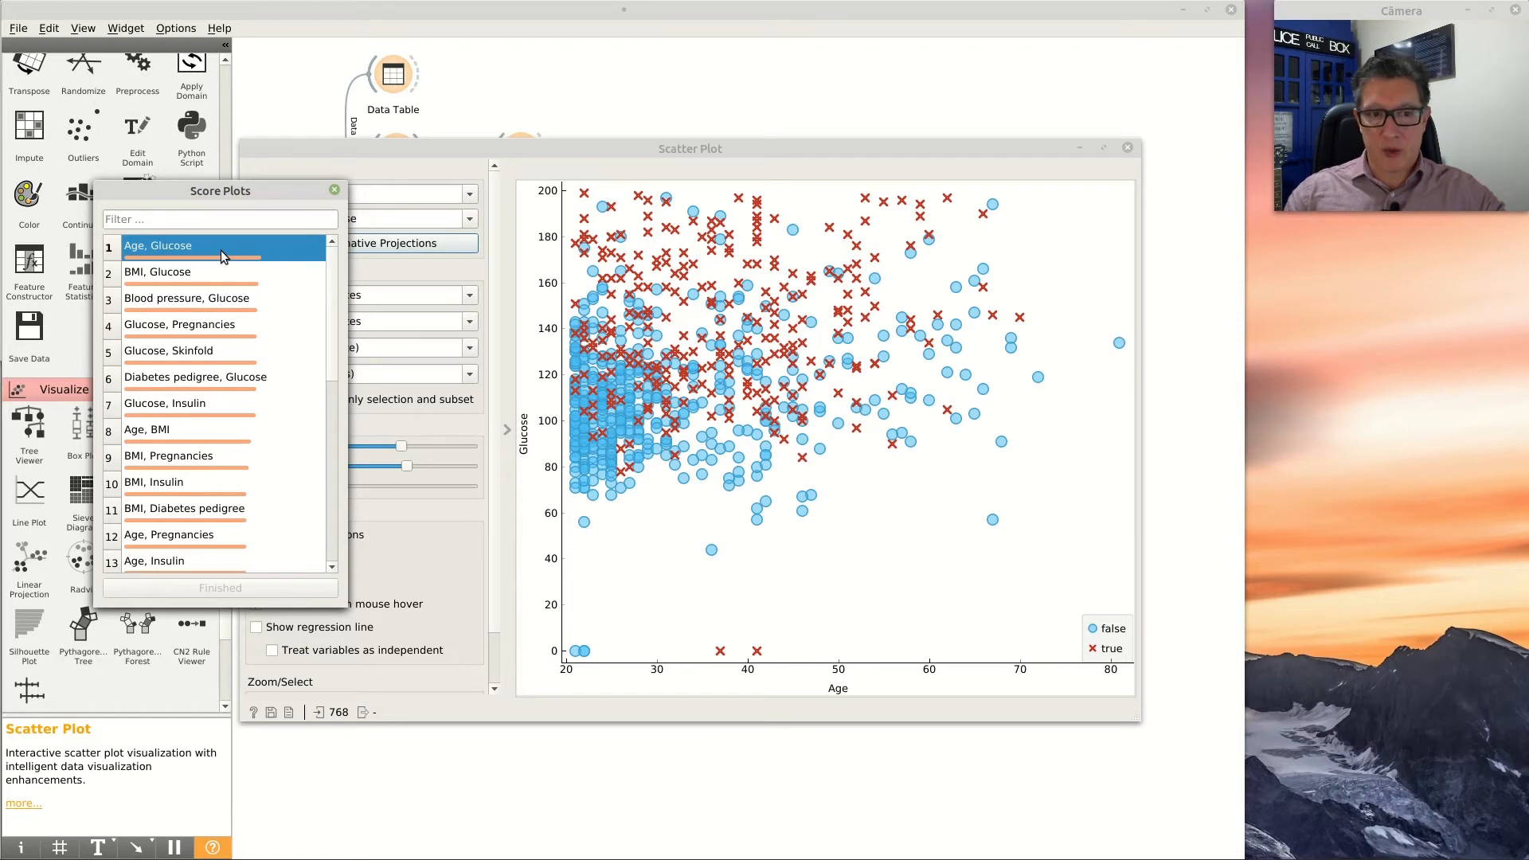
left_click(334, 192)
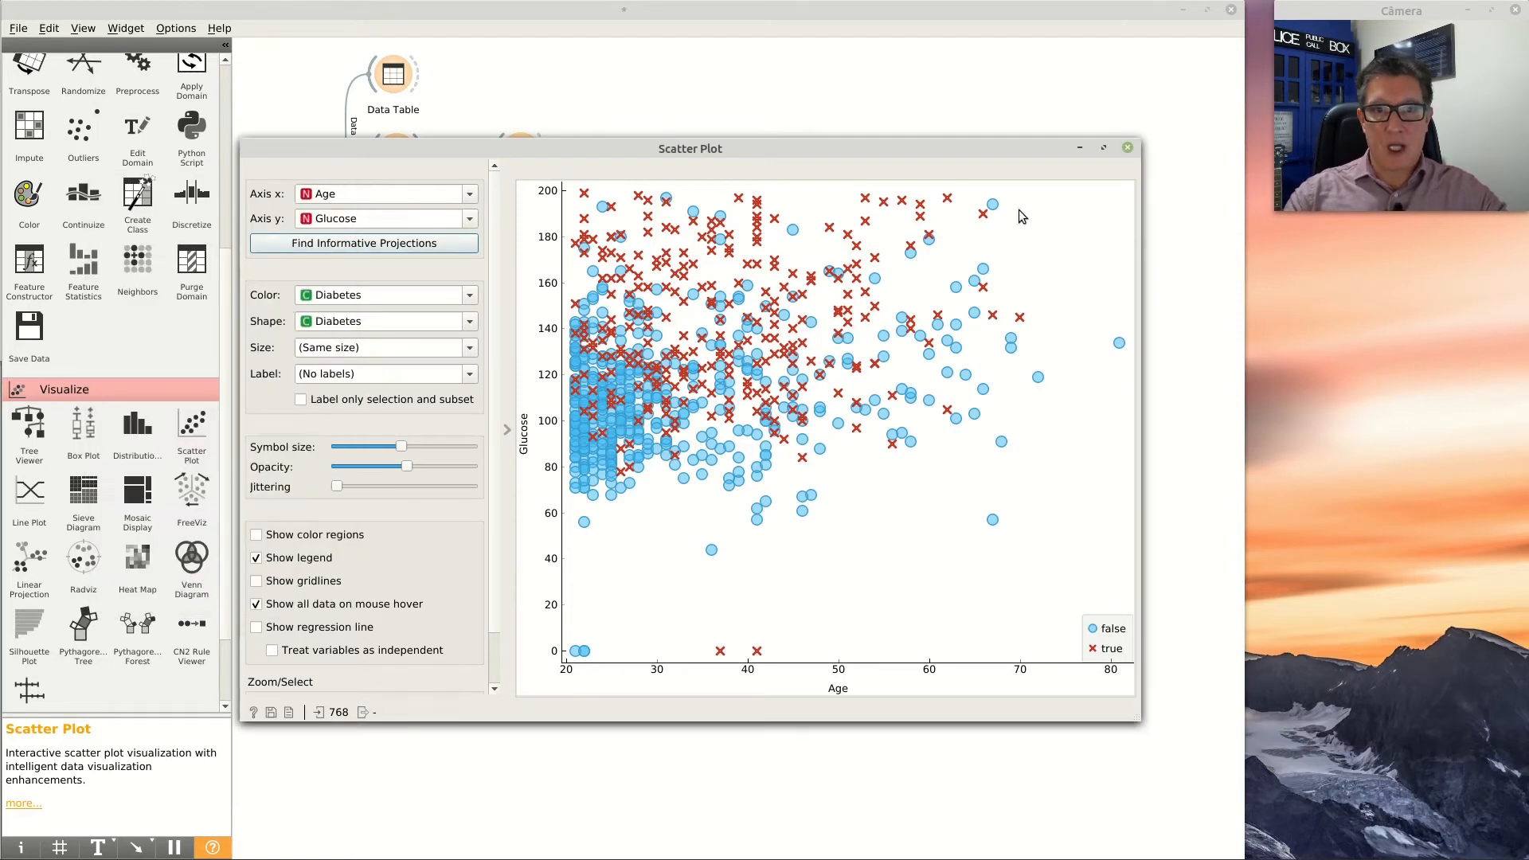
left_click(1127, 148)
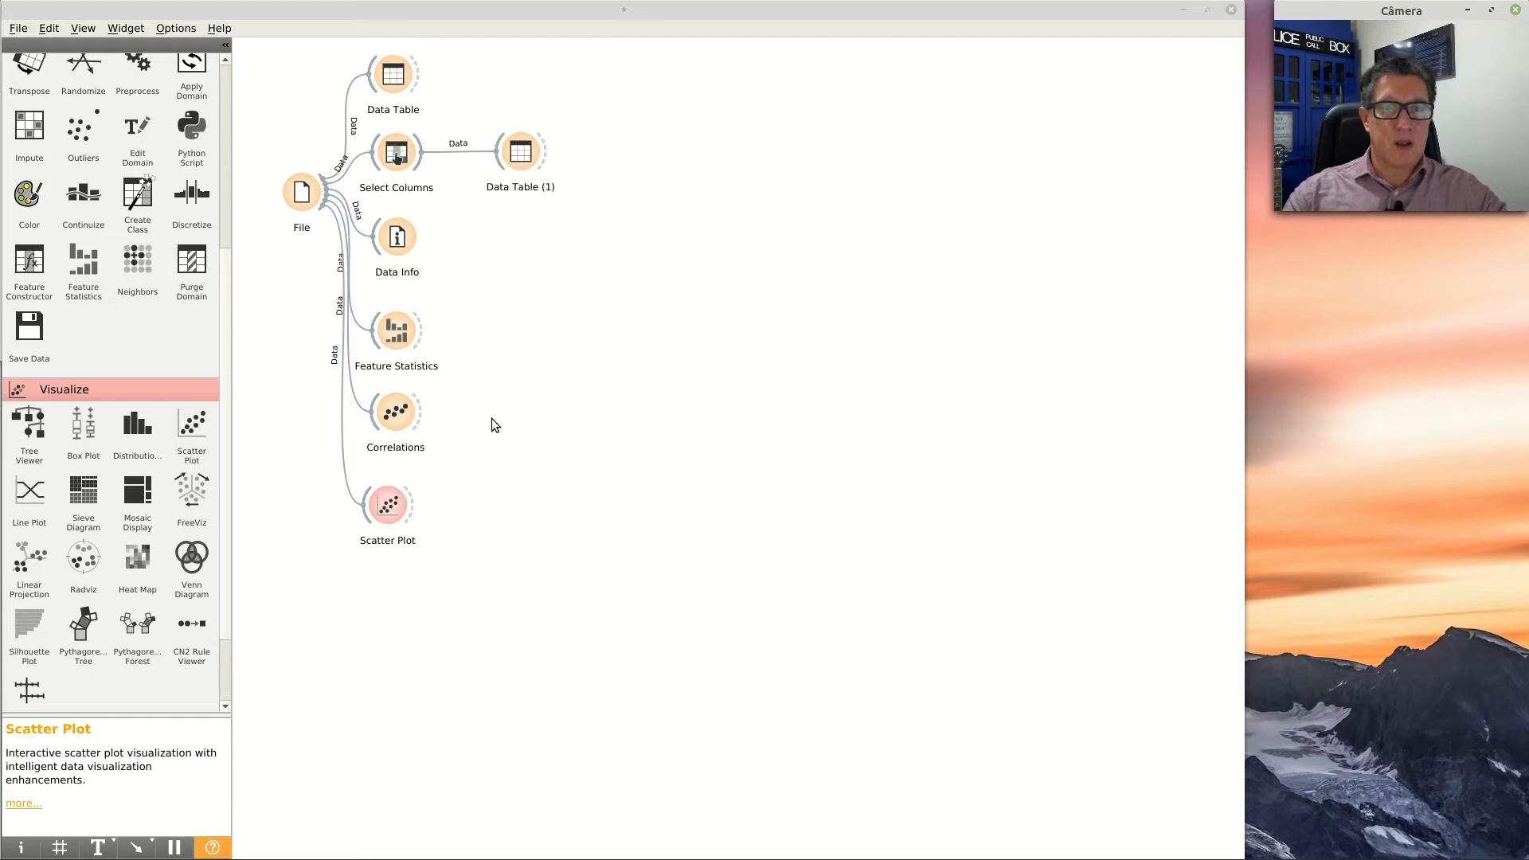
Open the Correlations widget, select the Age and Pregnancies pair, and move its window aside so the canvas is accessible
double_click(404, 416)
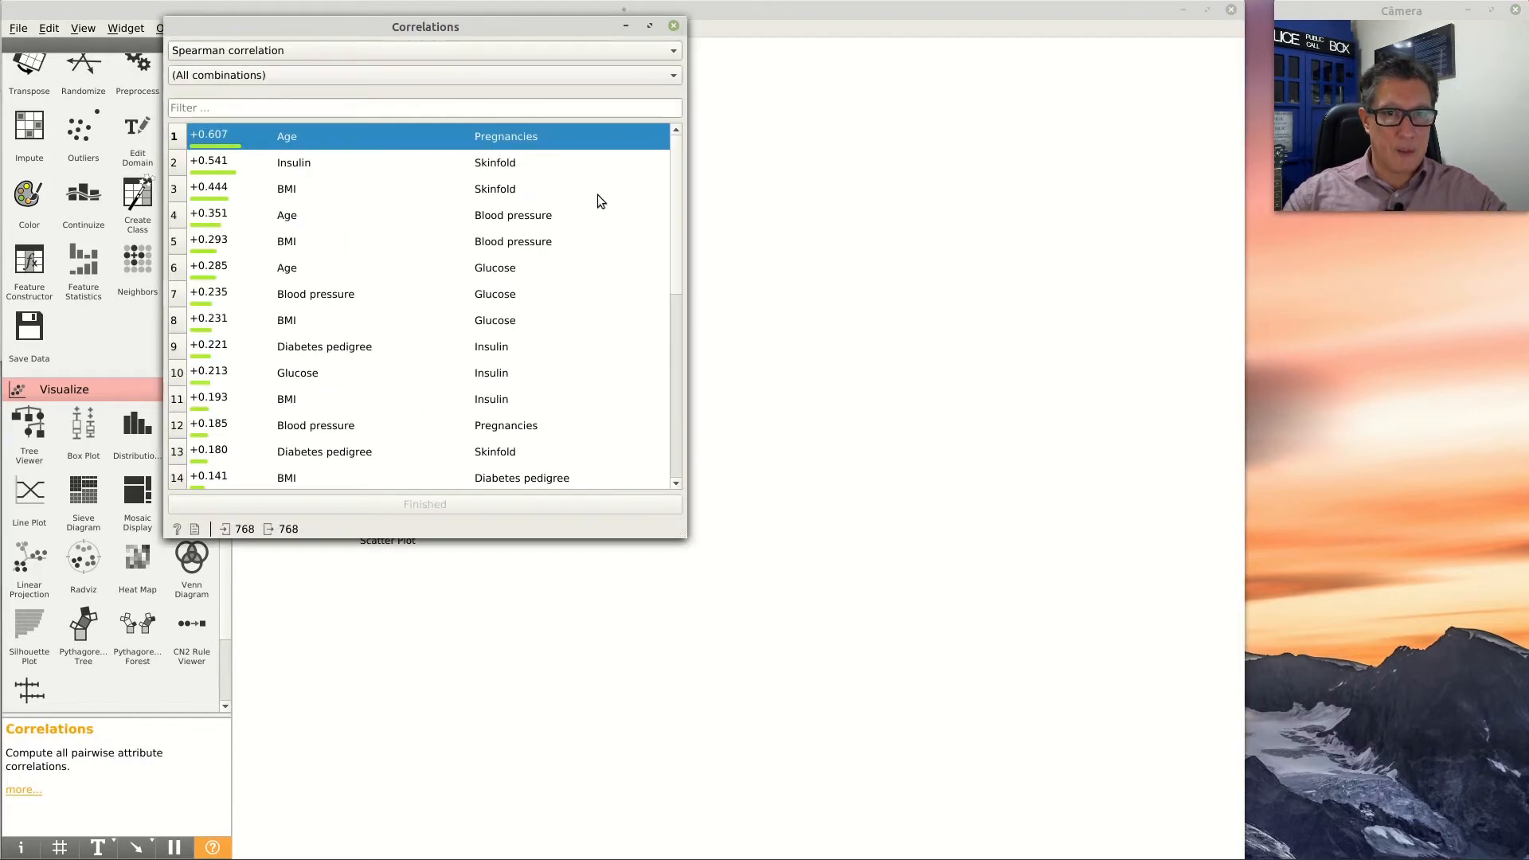
left_click(357, 169)
left_click(361, 137)
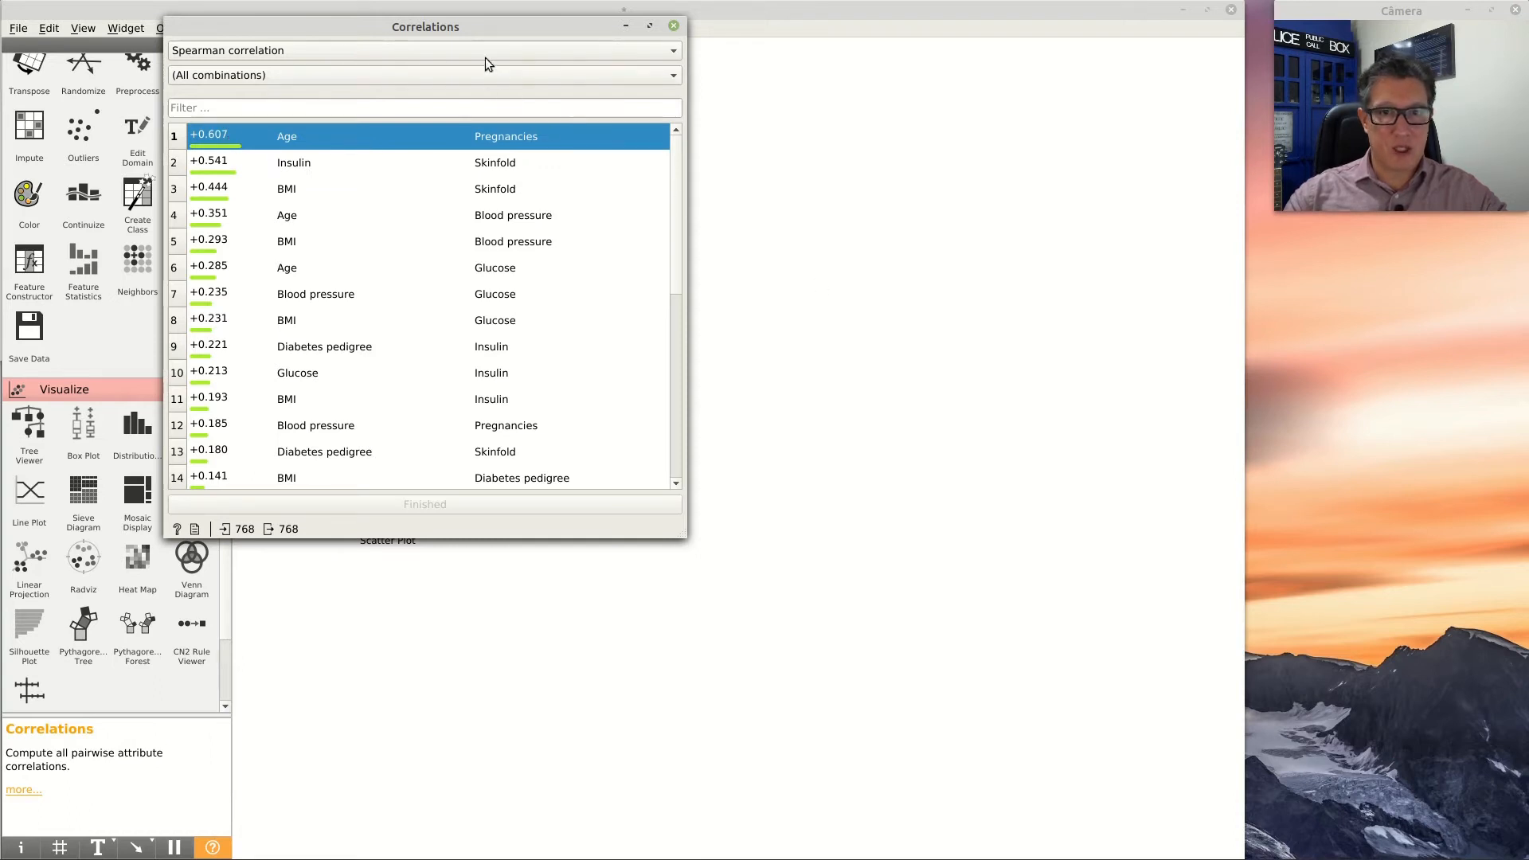
left_click_drag(486, 24, 1314, 319)
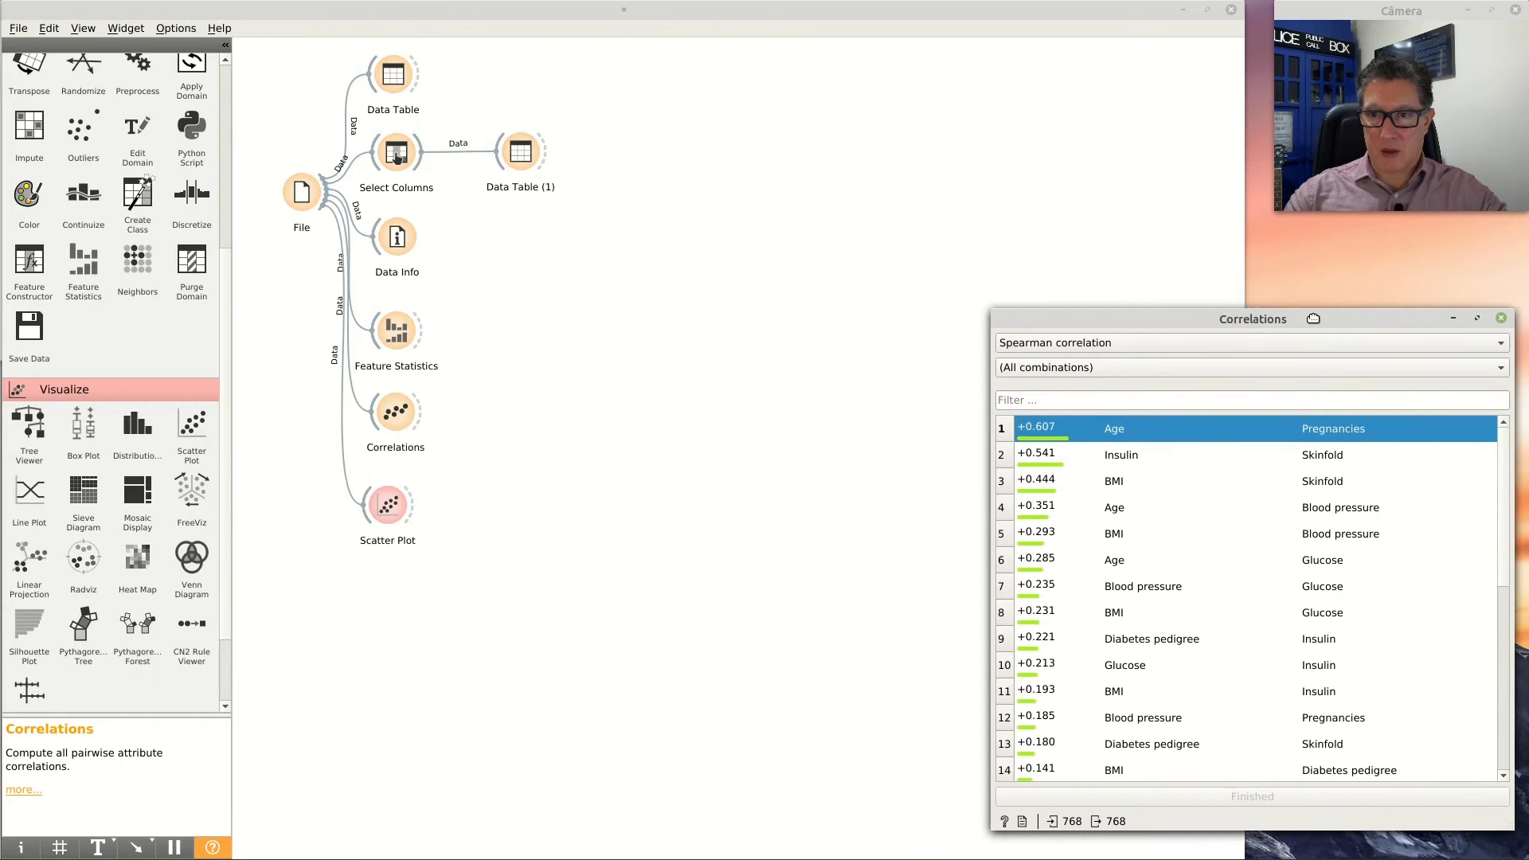
left_click(689, 264)
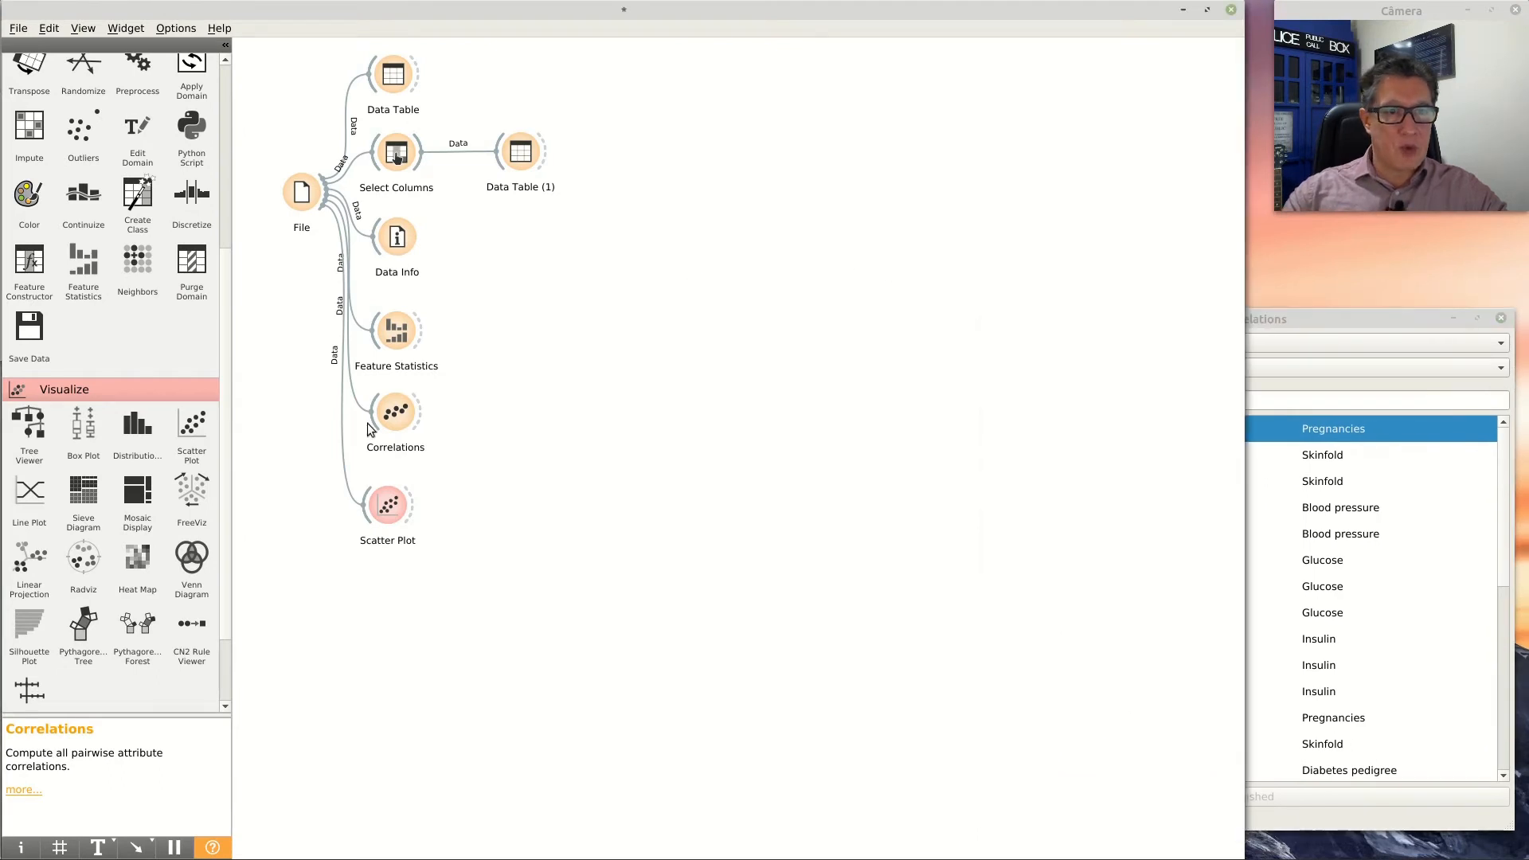
Add a second Scatter Plot beside Correlations and link Data to Data and Features to Features between them
left_click_drag(196, 430, 542, 403)
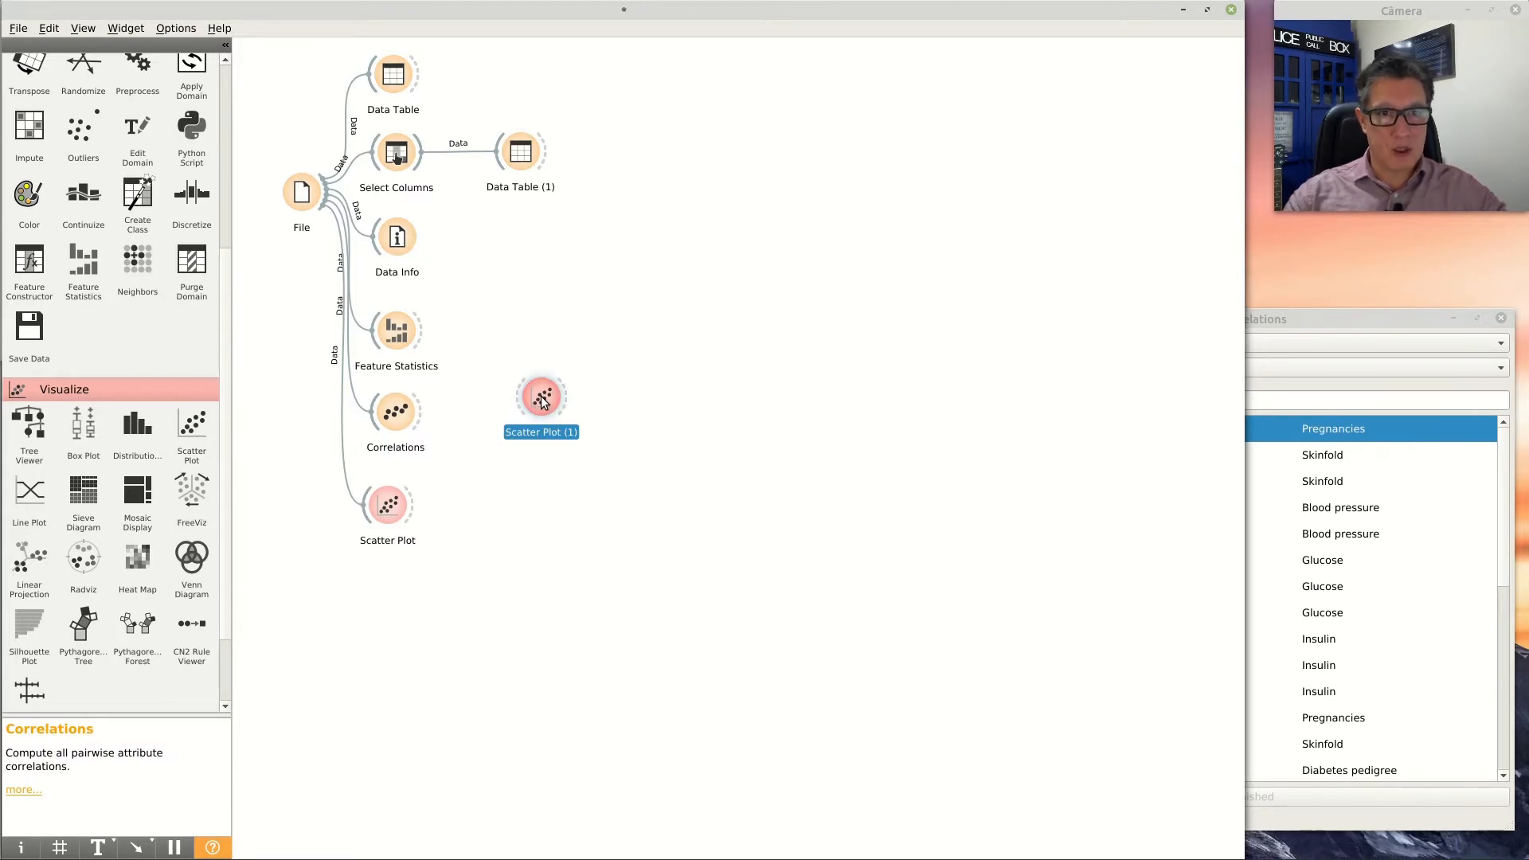
left_click_drag(420, 410, 512, 414)
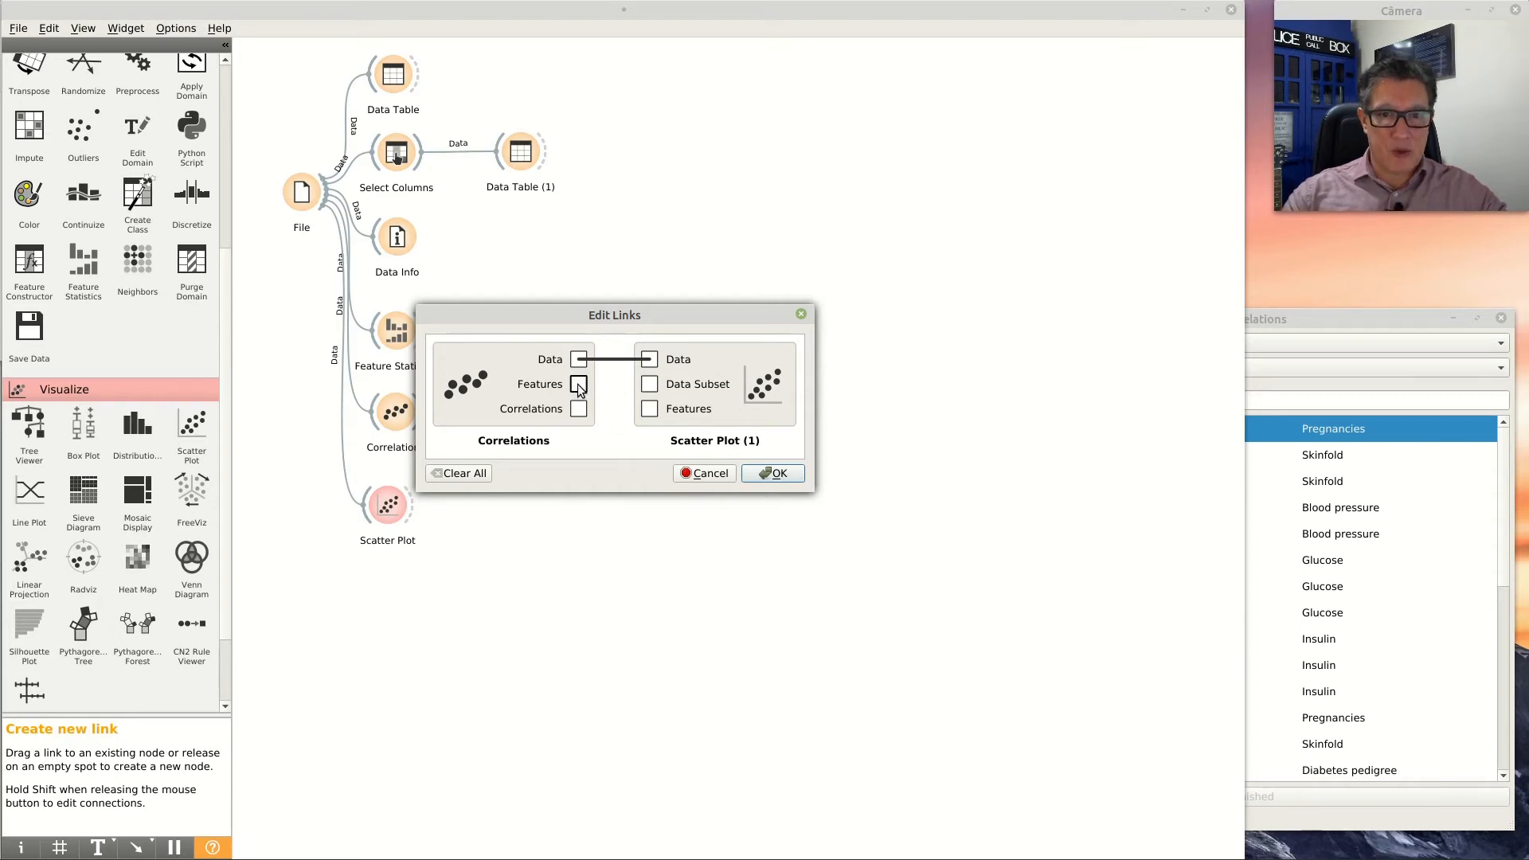
left_click_drag(615, 400, 649, 409)
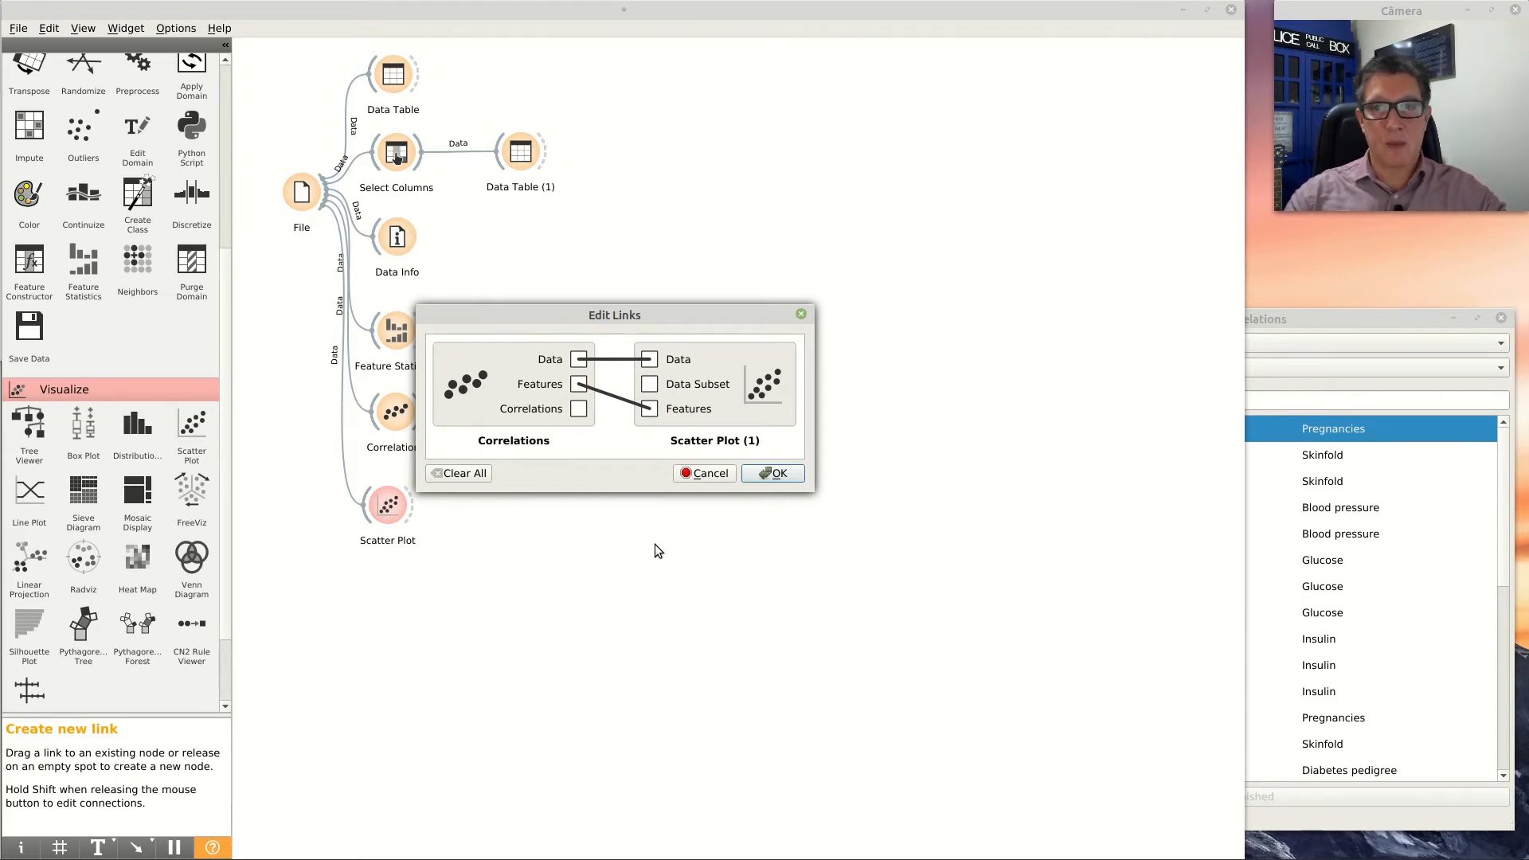
left_click(778, 475)
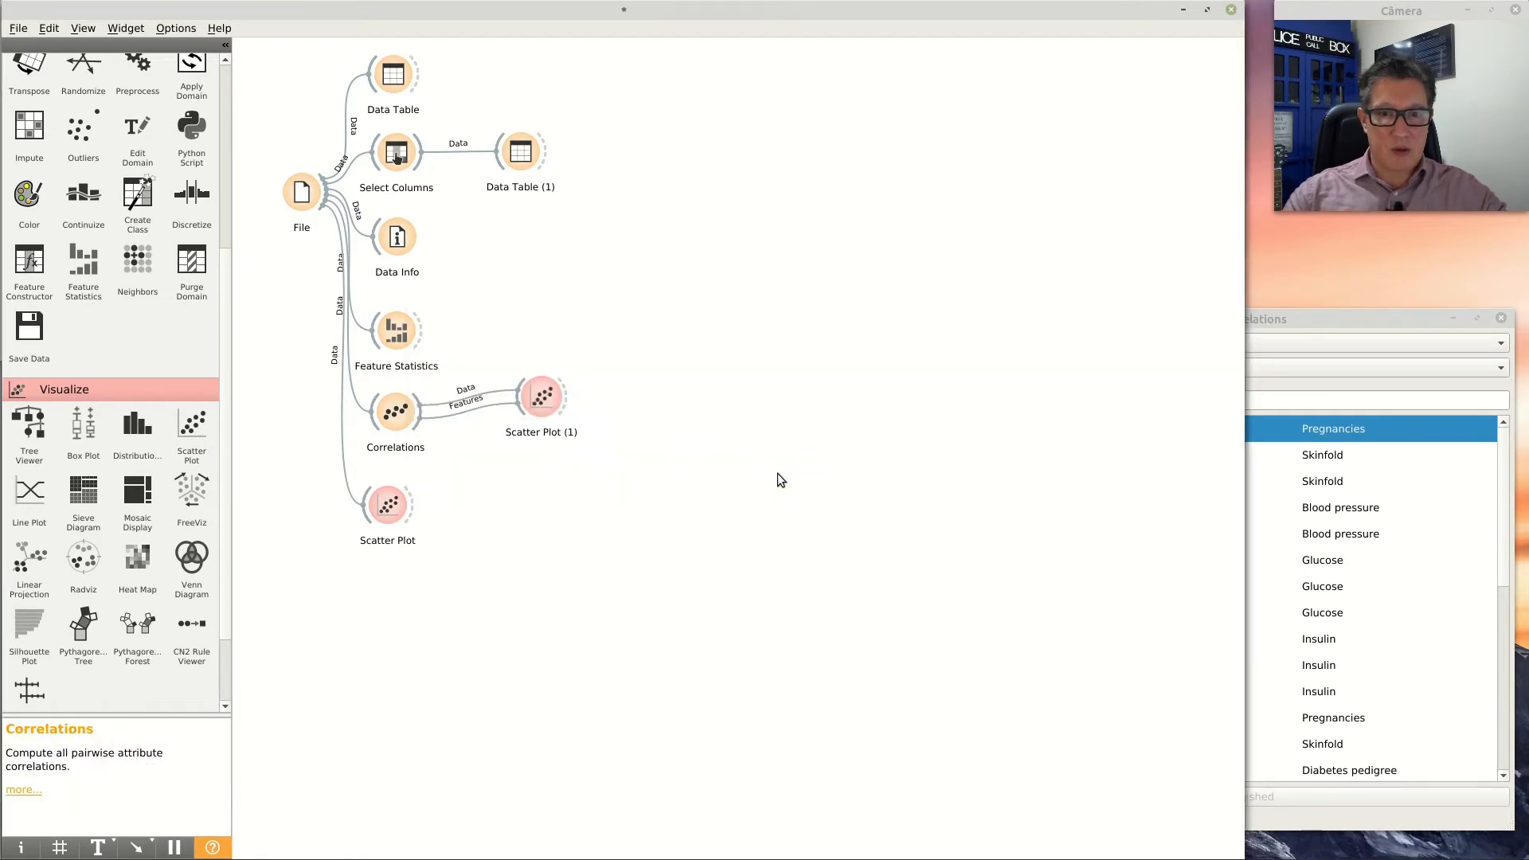
View the linked scatter plot beside the Correlations window, choose the Insulin and Skinfold pair, and close both windows
double_click(541, 404)
left_click_drag(973, 61, 731, 122)
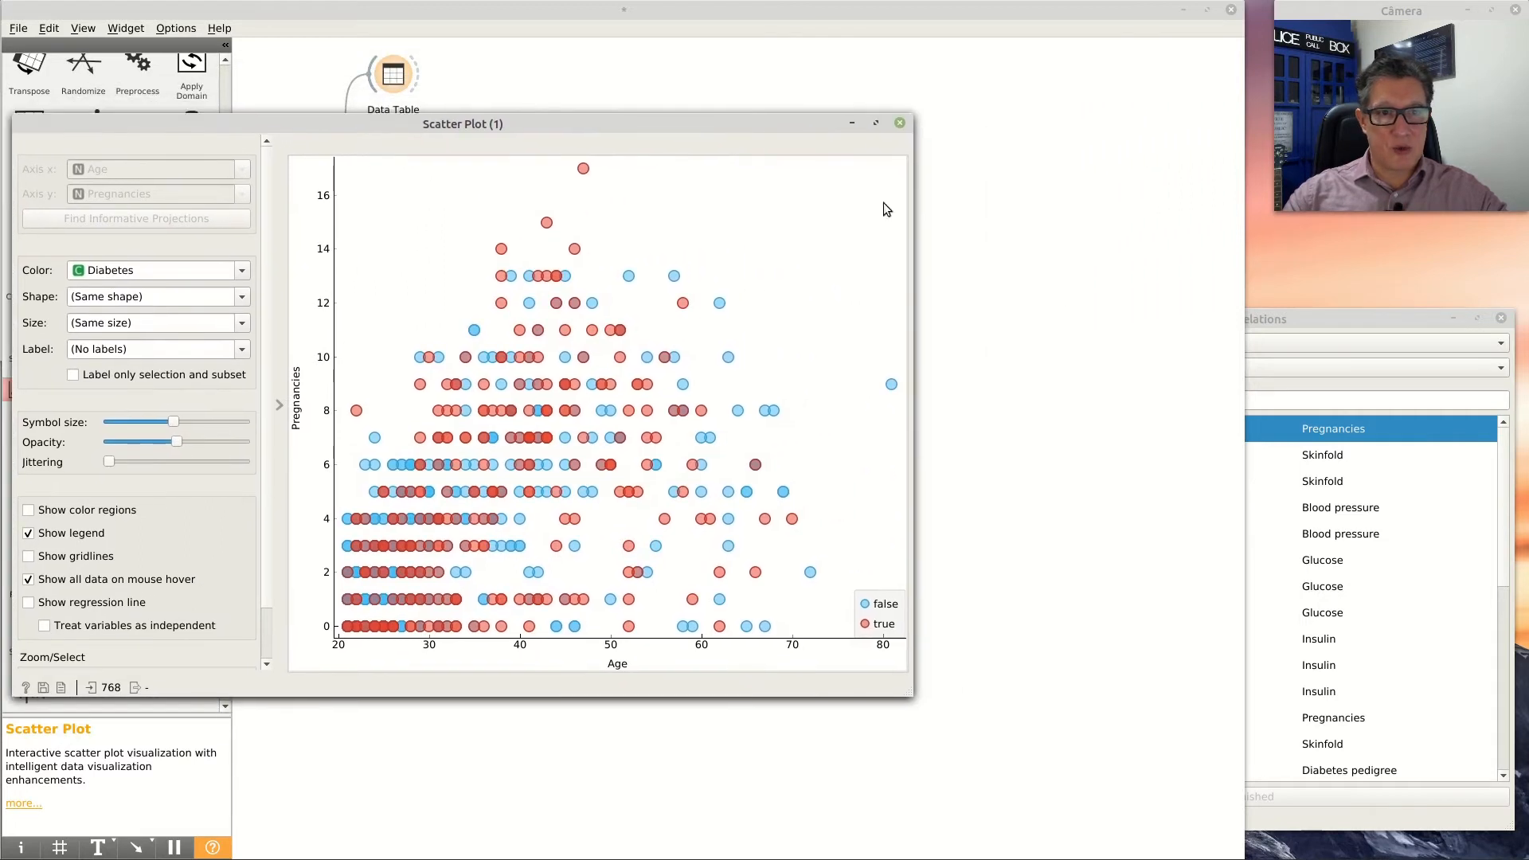
left_click(1379, 318)
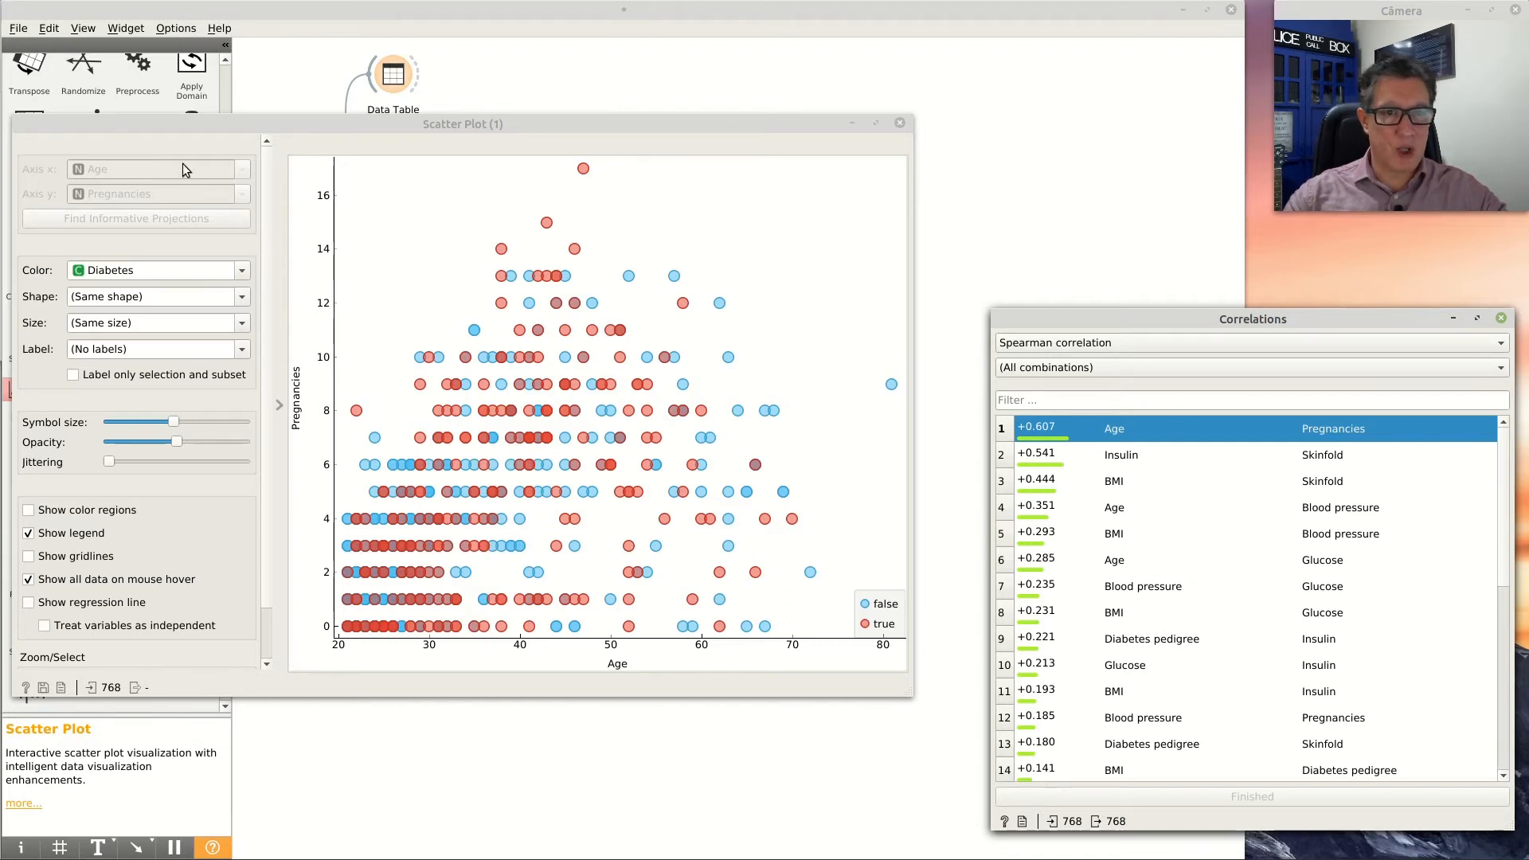
left_click(1169, 454)
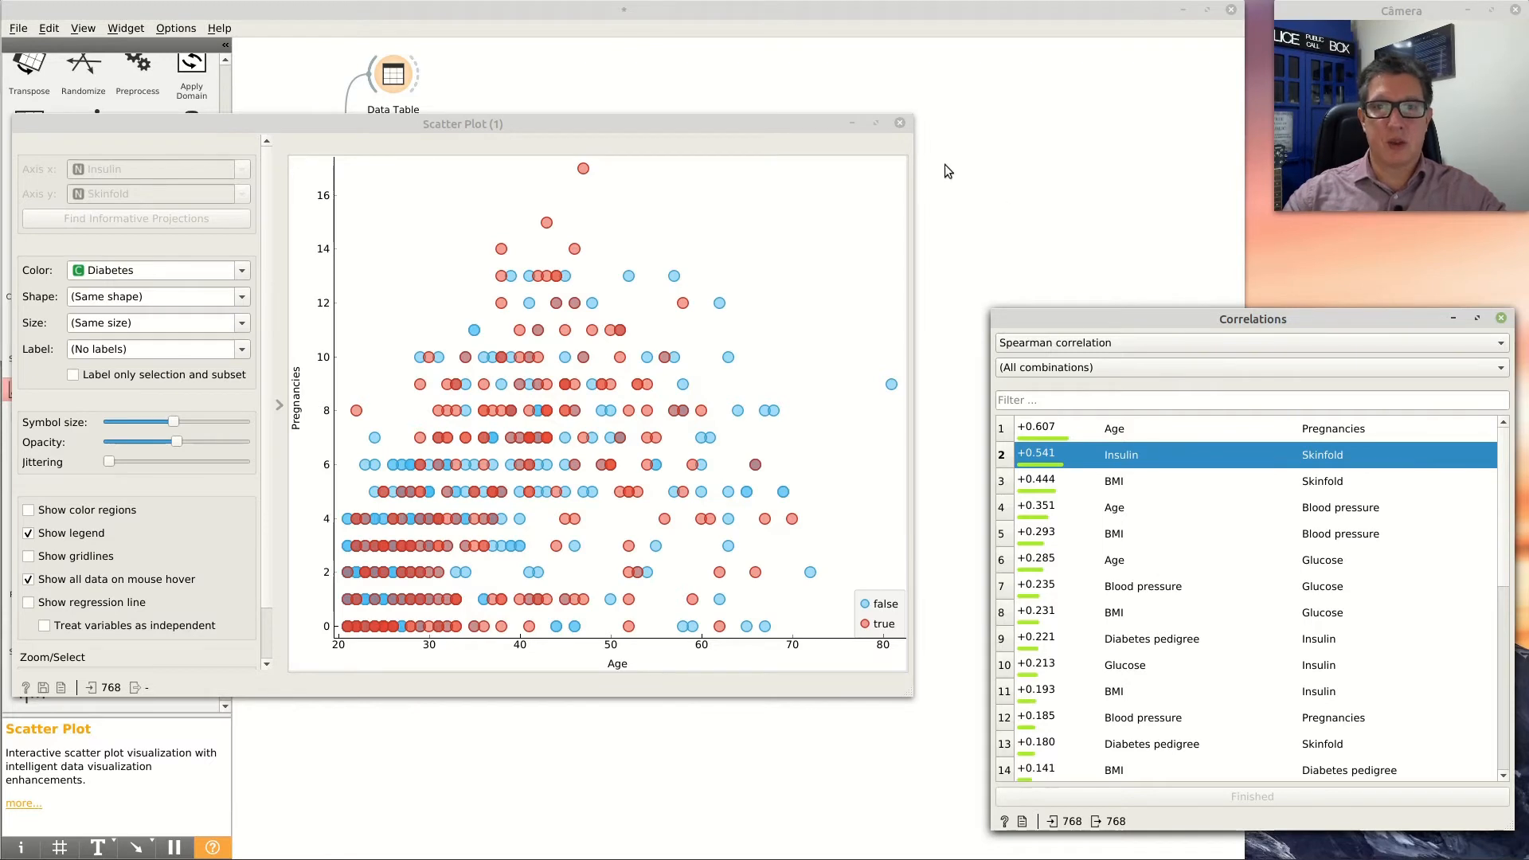
left_click(899, 125)
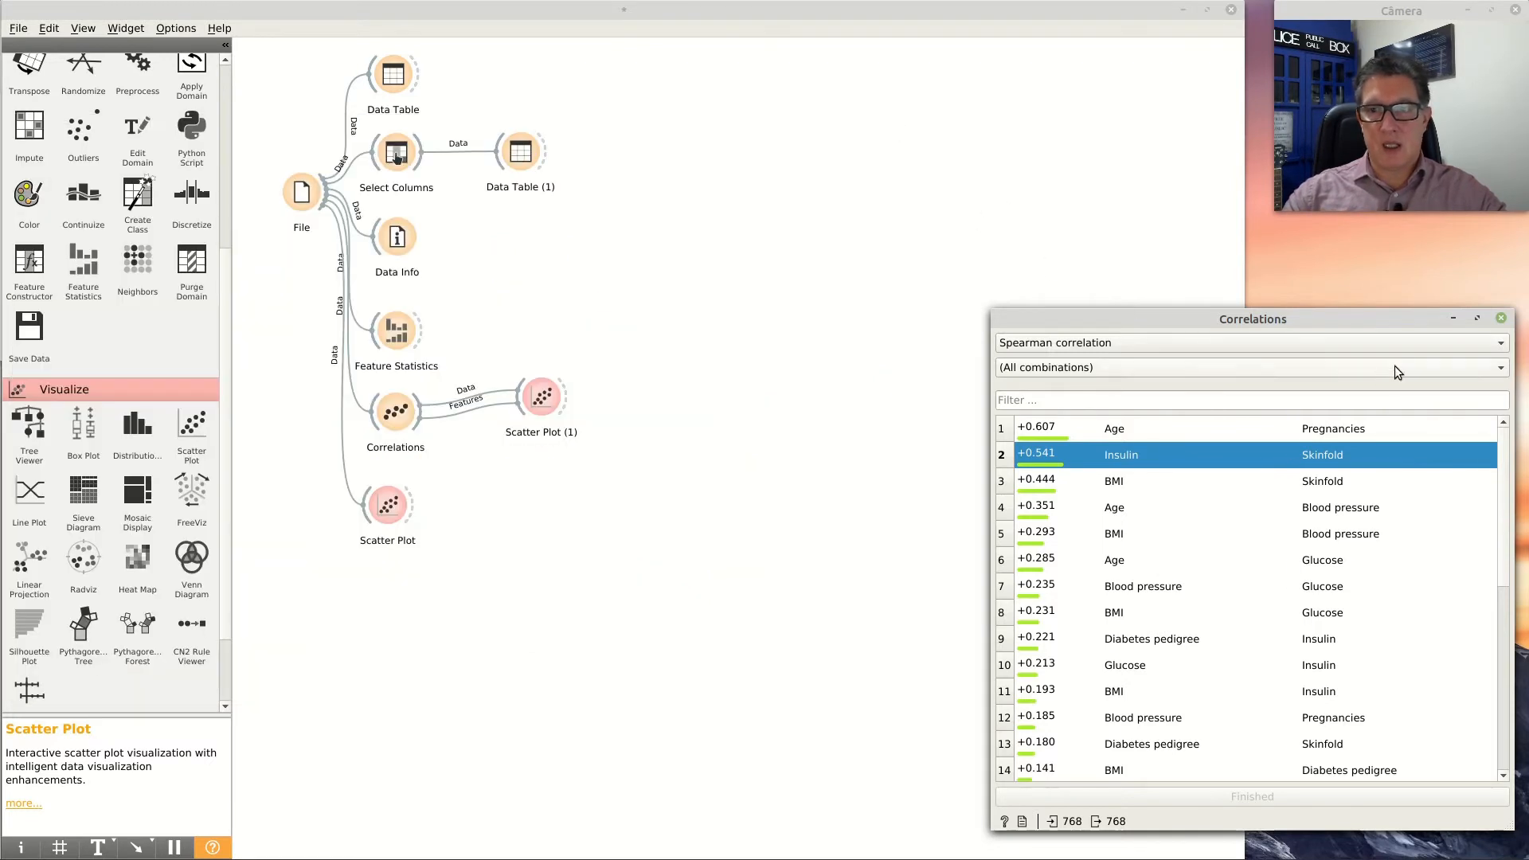
left_click(1501, 319)
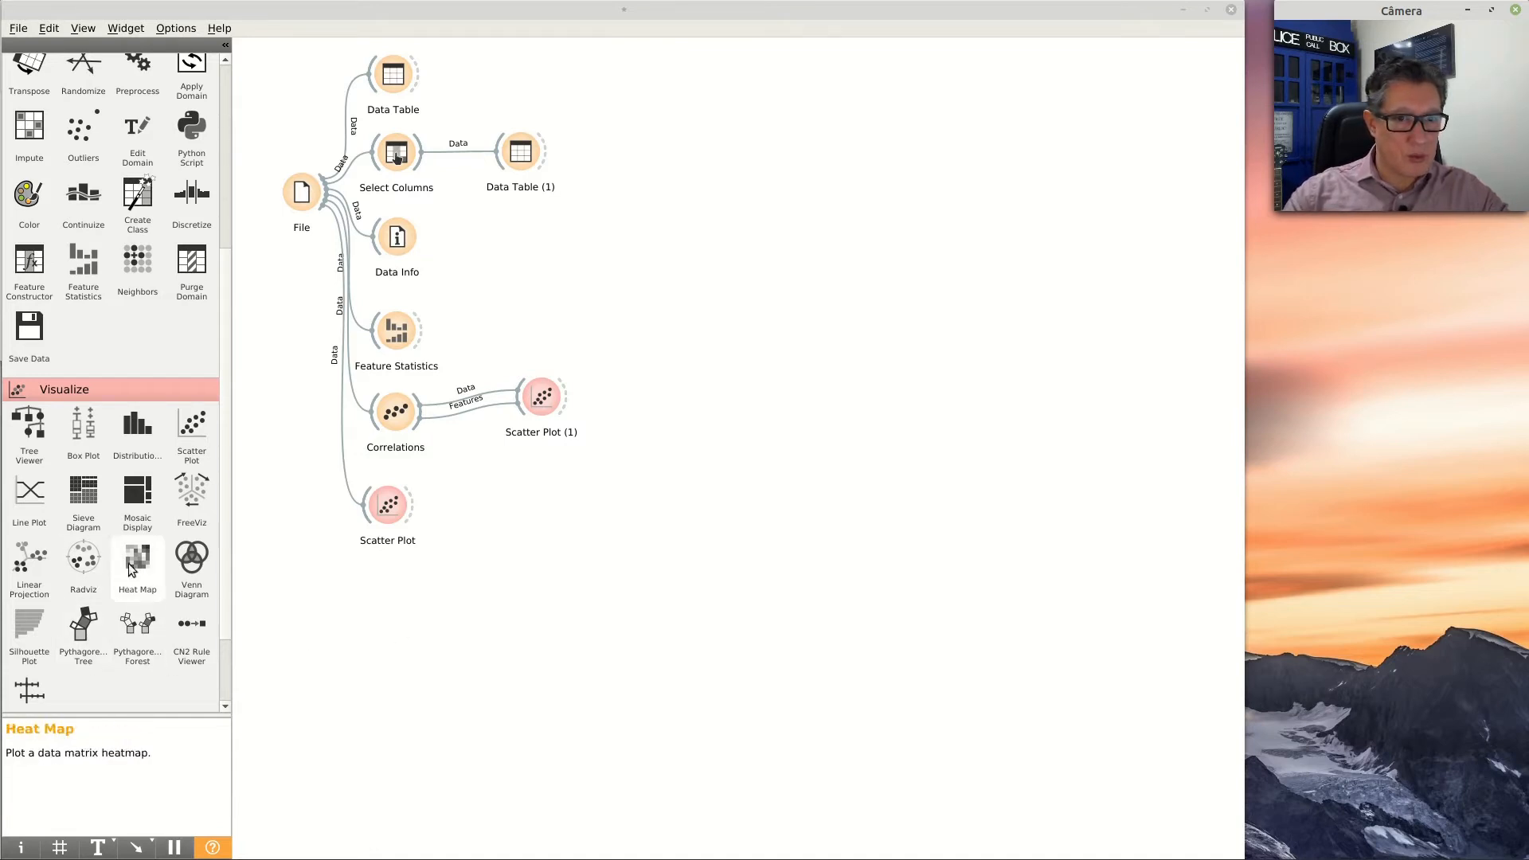
Add a Distributions widget below Scatter Plot, connect File to it, and open it in a repositioned, slightly narrower window
left_click_drag(135, 428, 390, 584)
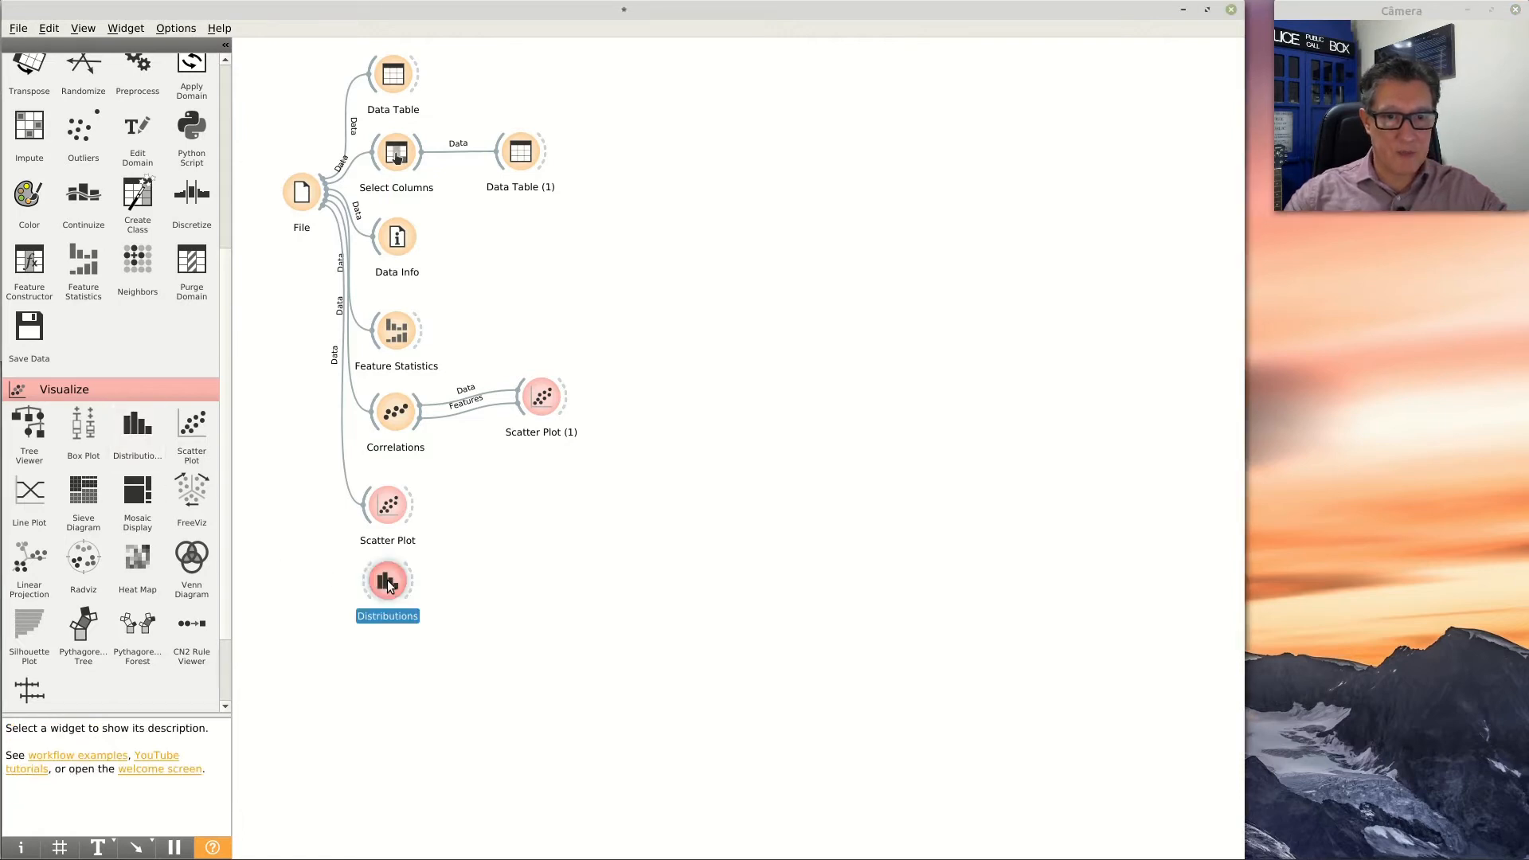
left_click_drag(323, 204, 358, 593)
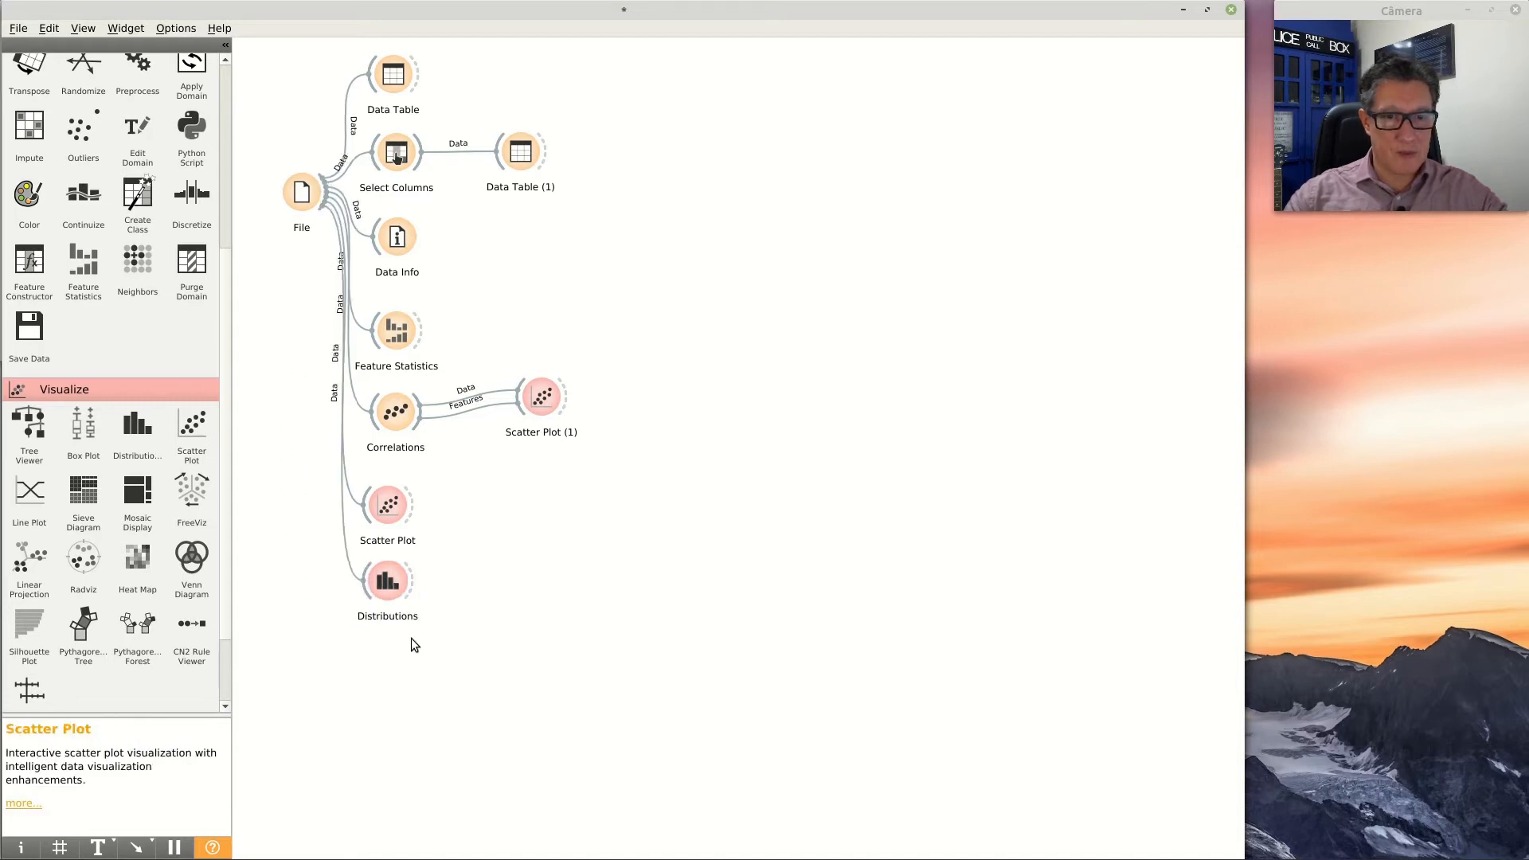
double_click(391, 587)
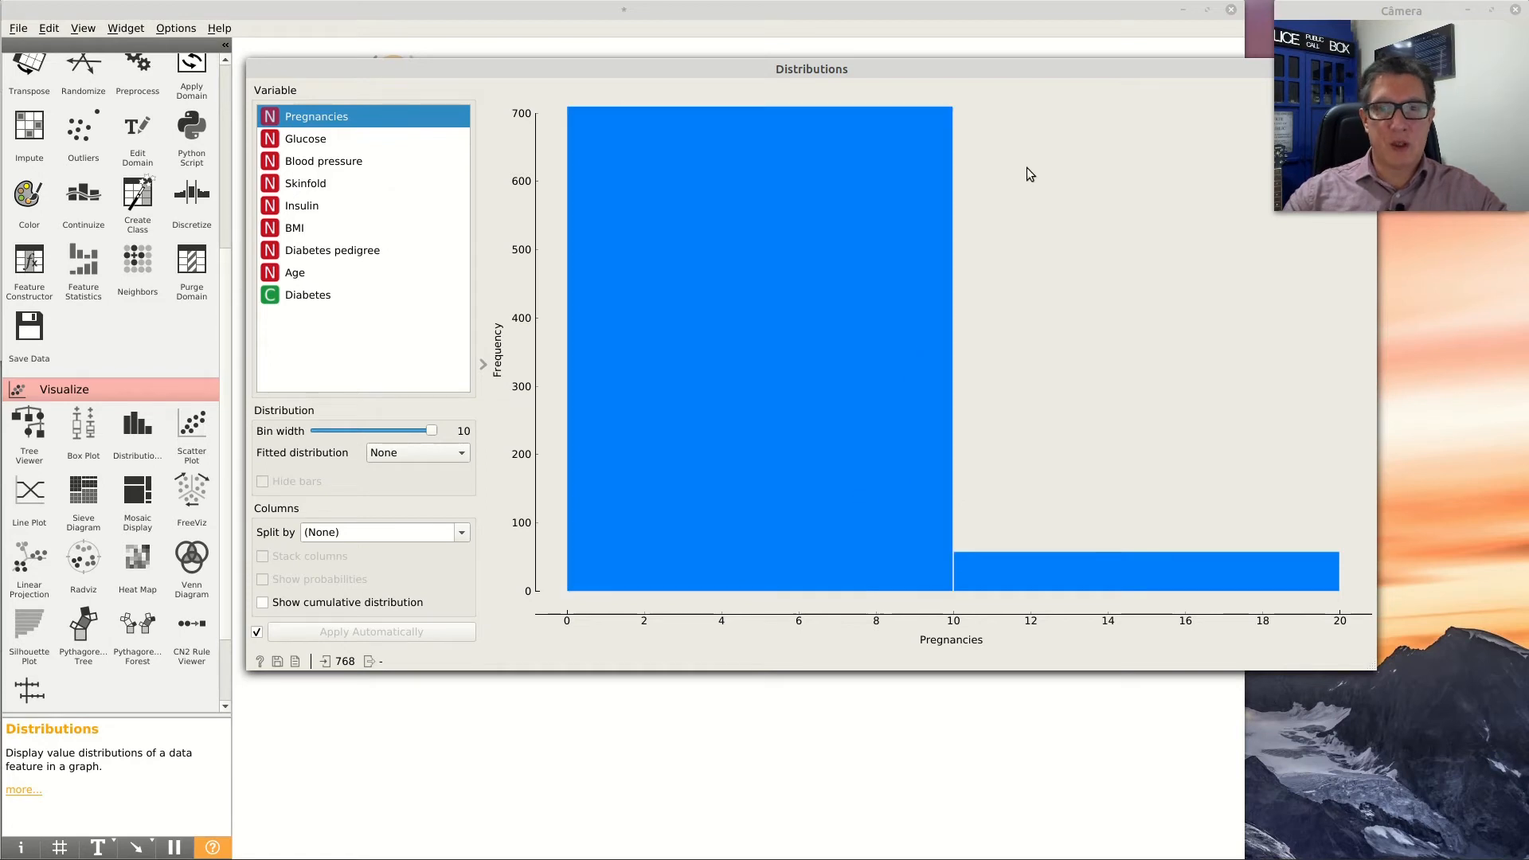
left_click_drag(1027, 73, 832, 174)
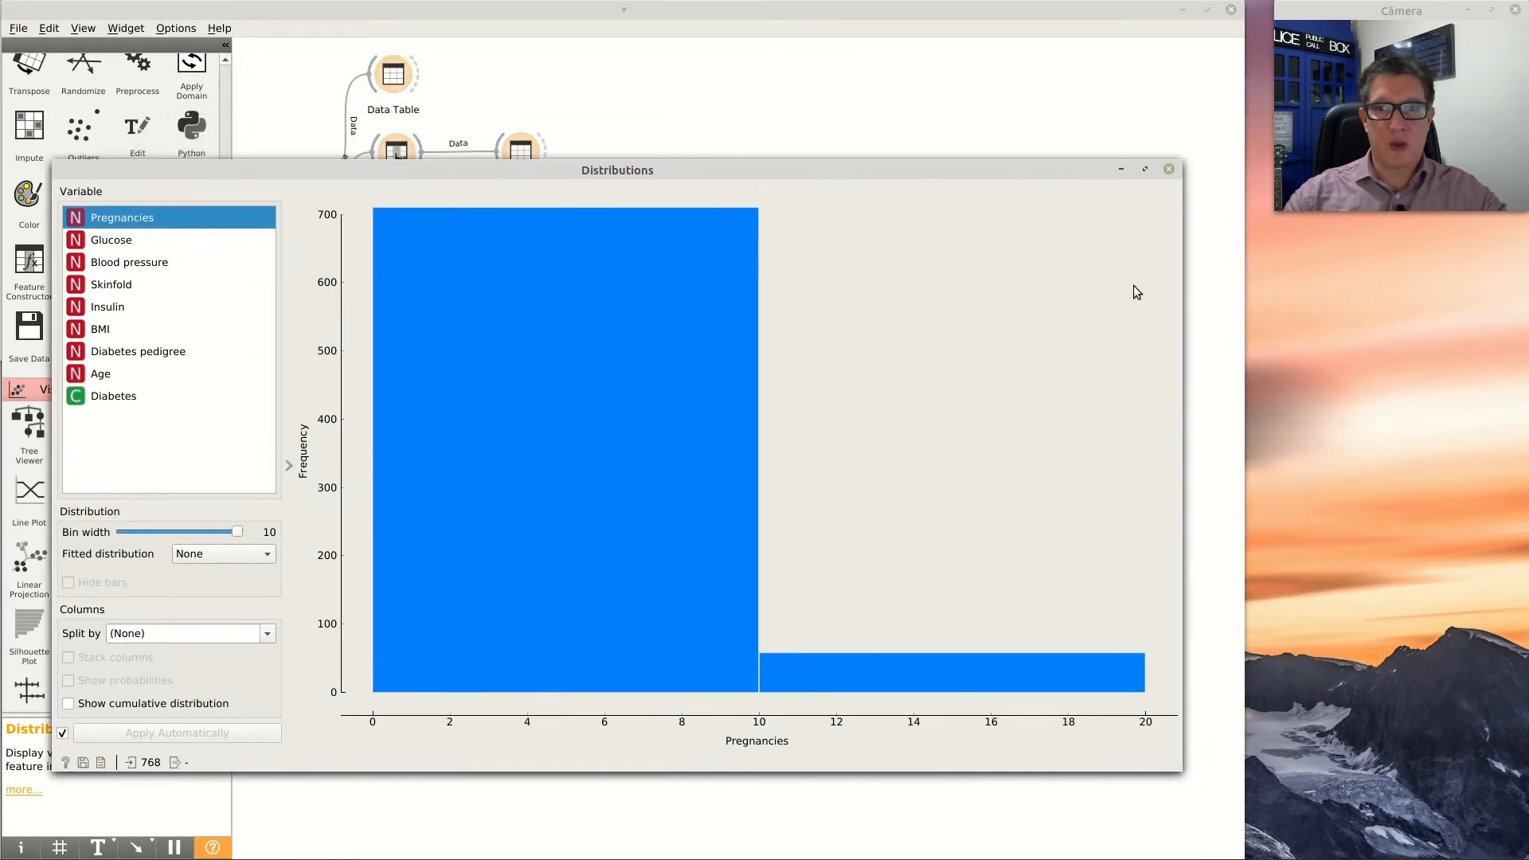
left_click_drag(1183, 240, 1167, 239)
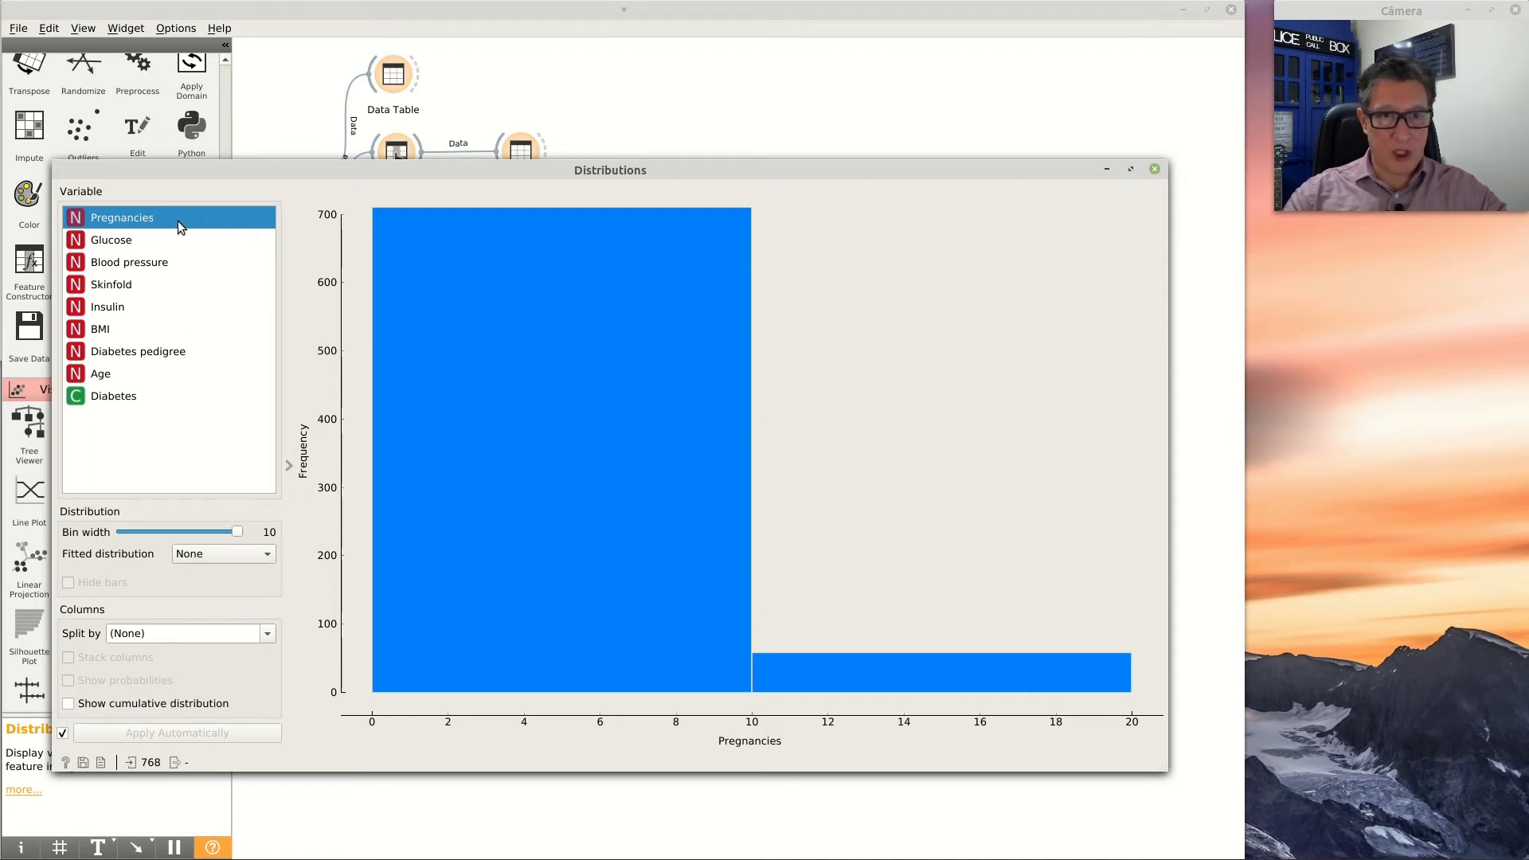
Try splitting the Pregnancies distribution by Diabetes with a bin width of 2
left_click(176, 632)
left_click(159, 682)
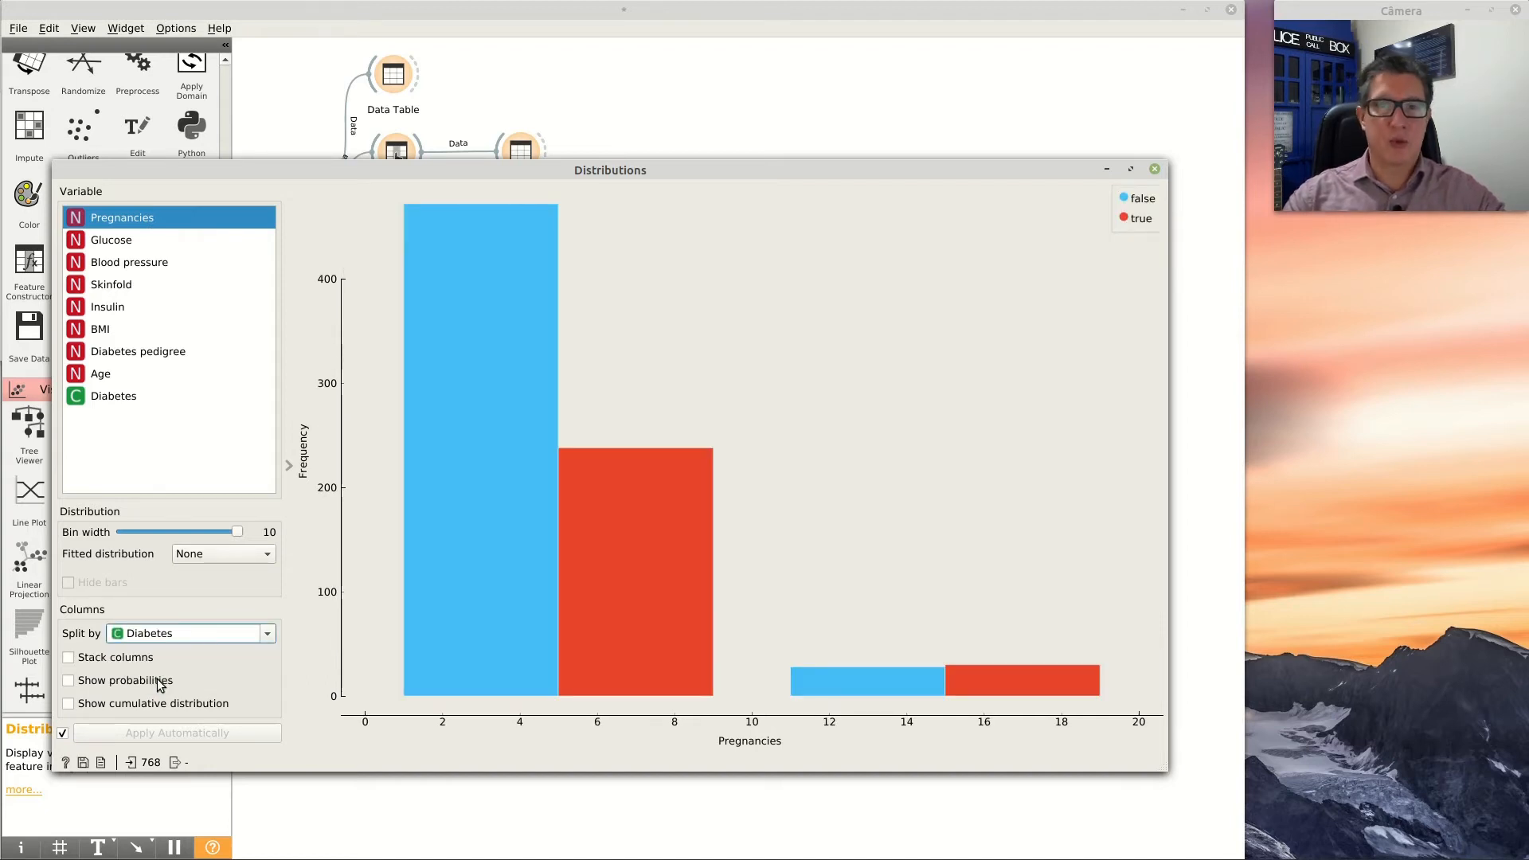
left_click(587, 634)
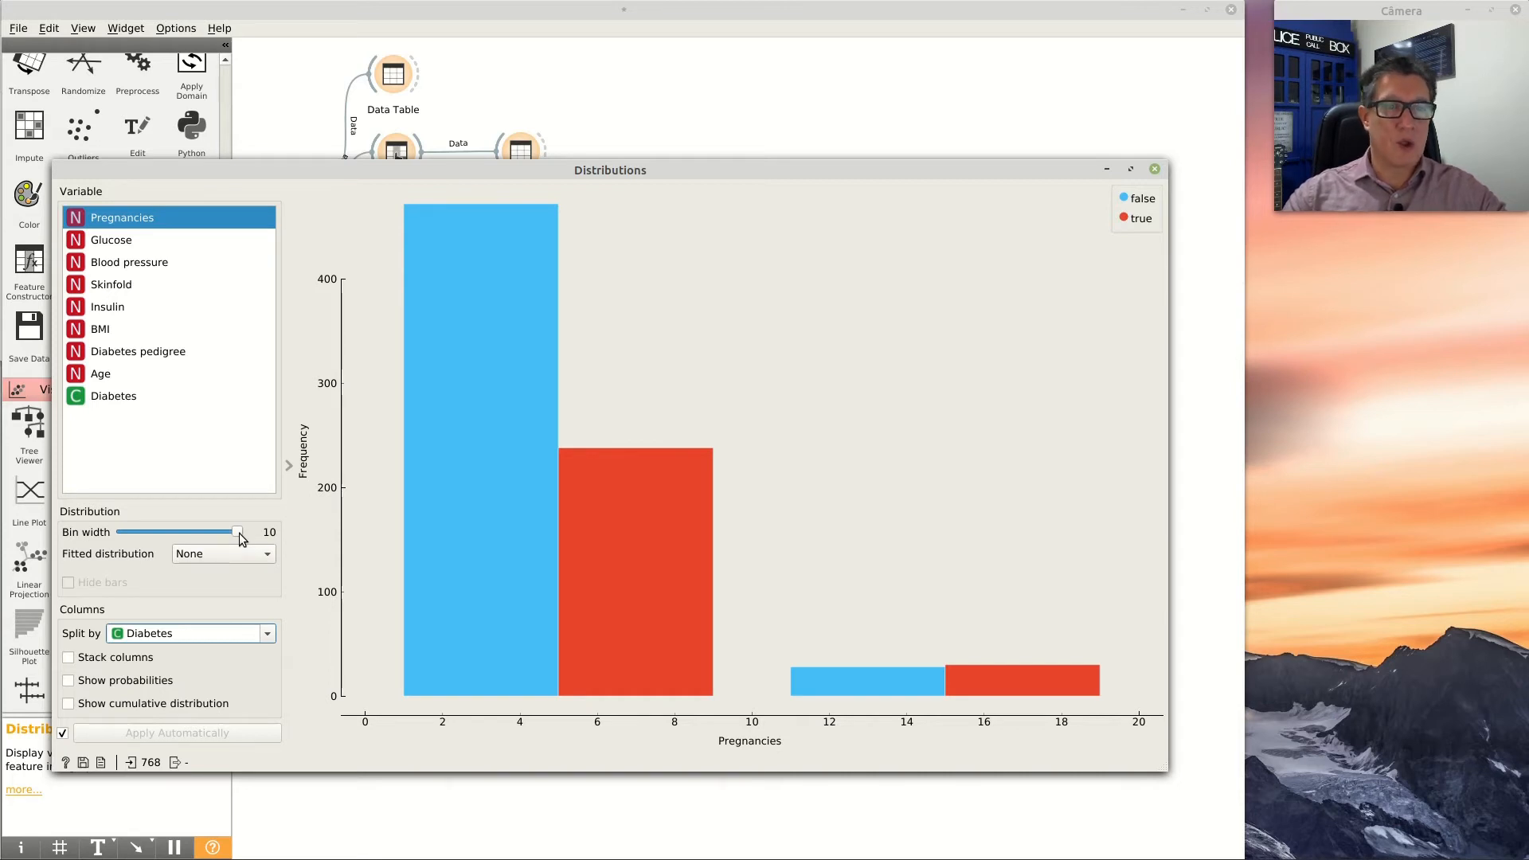
left_click_drag(237, 532, 166, 538)
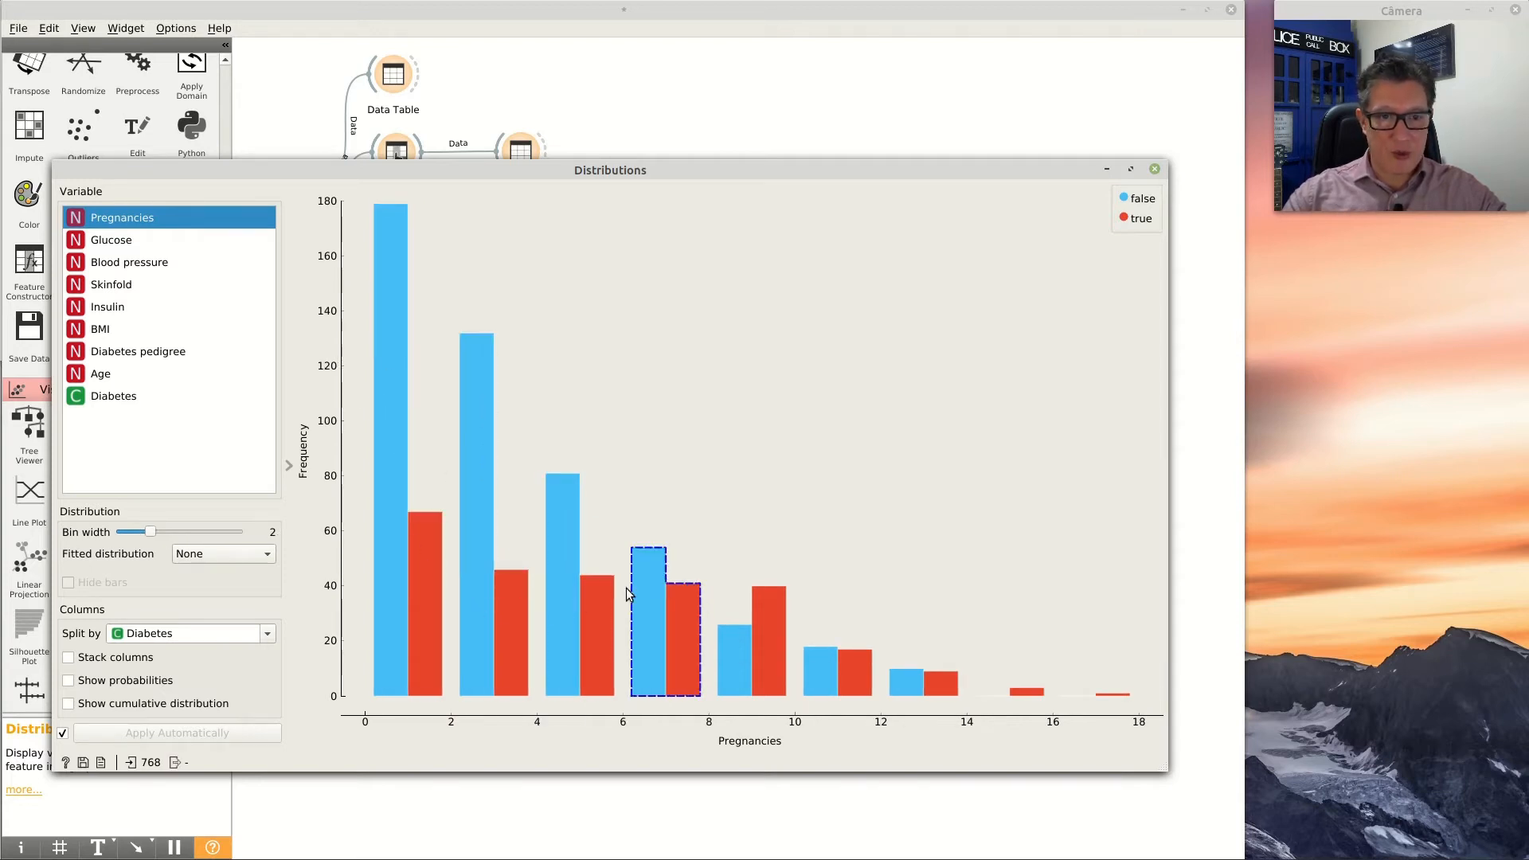
Remove the split from the Pregnancies distribution and set its bin width to 1, briefly comparing it with a width of 10
left_click(186, 628)
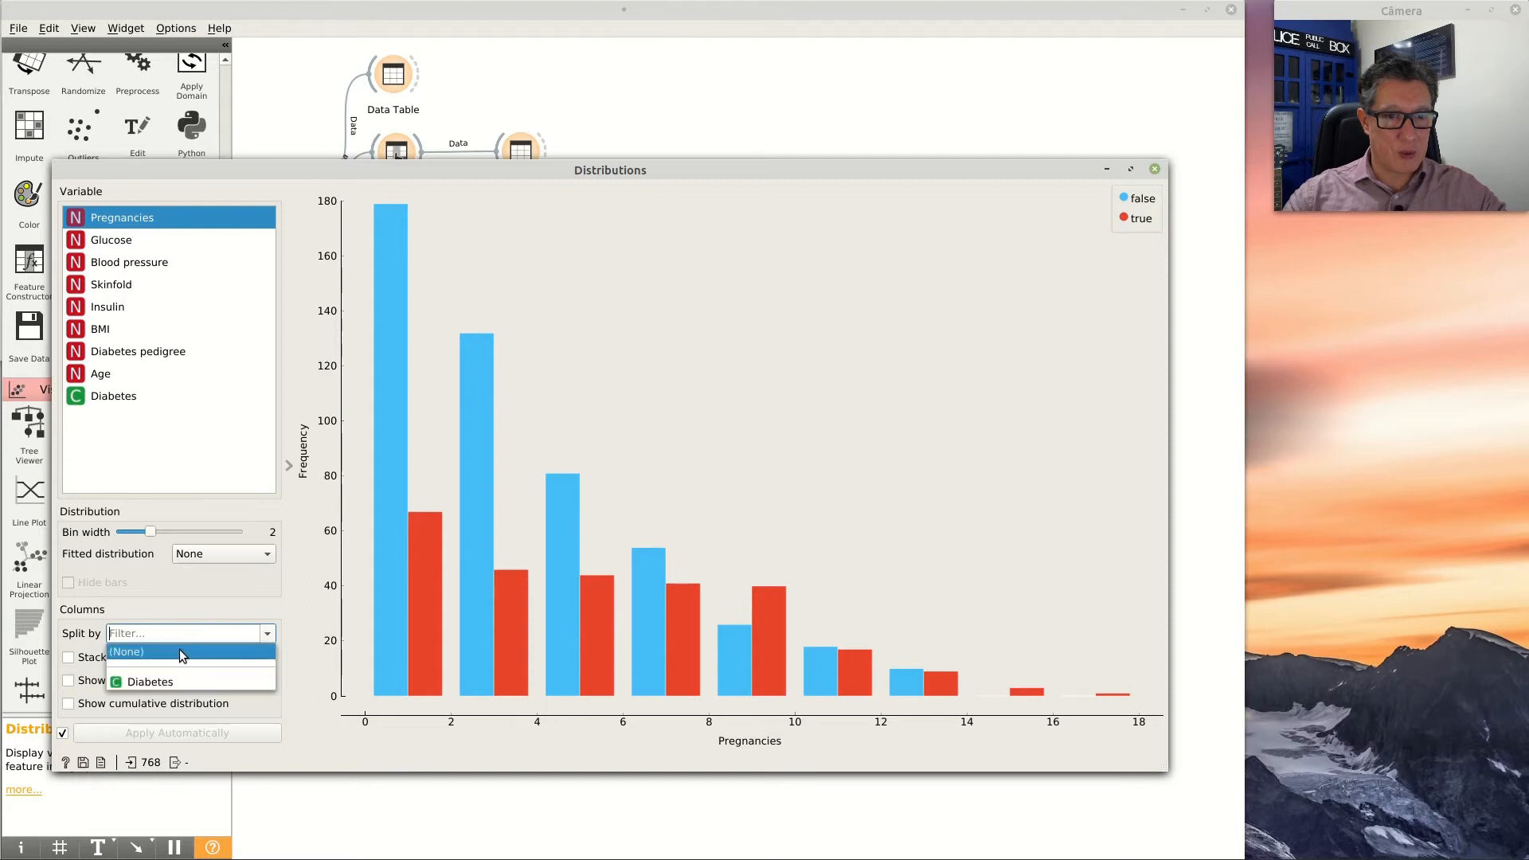
left_click(179, 652)
left_click_drag(148, 536, 127, 535)
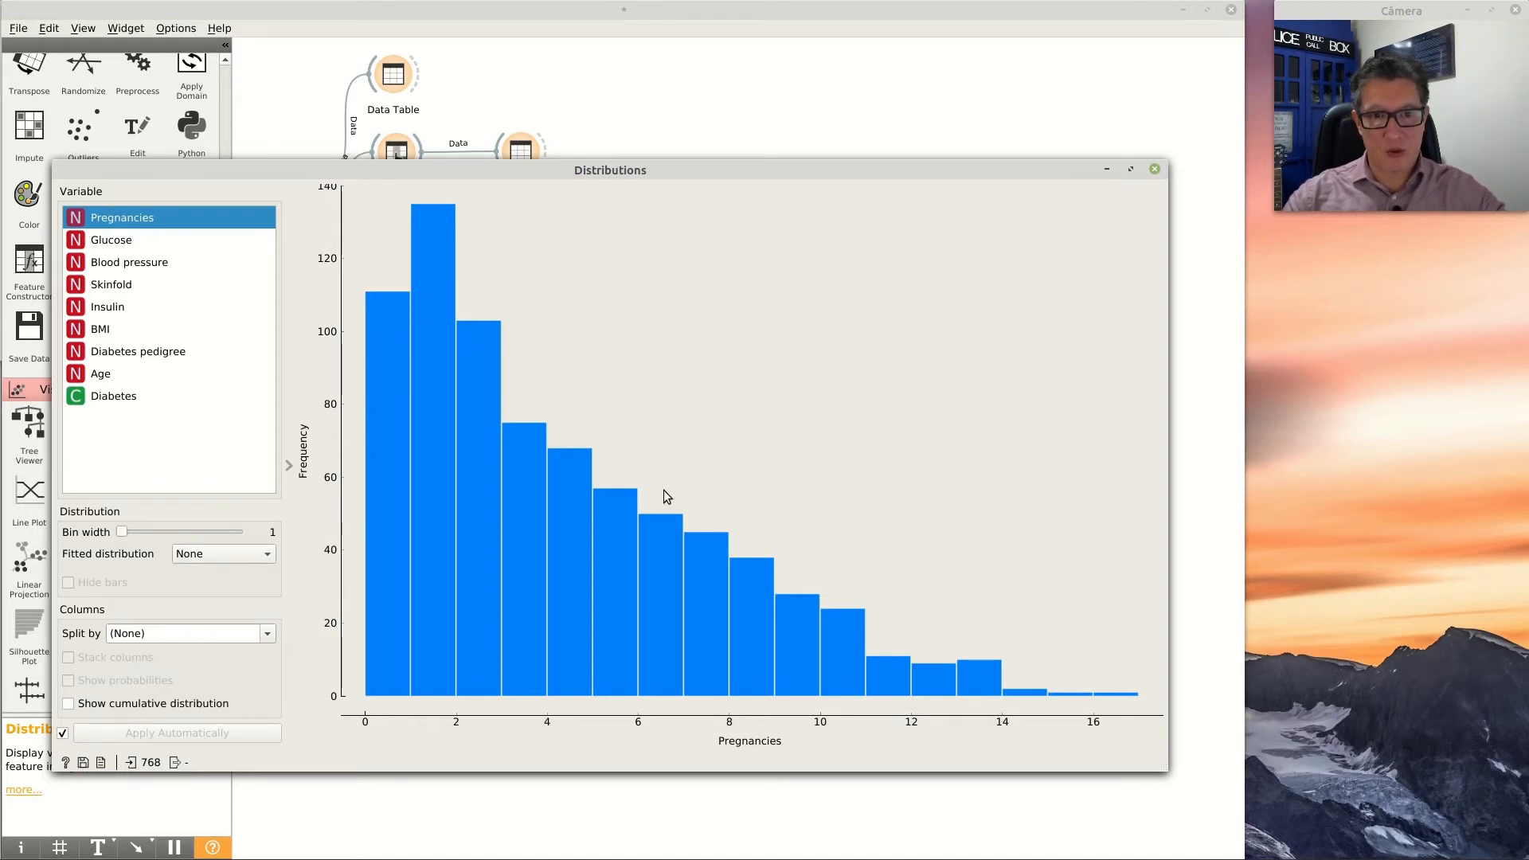
left_click_drag(122, 532, 237, 532)
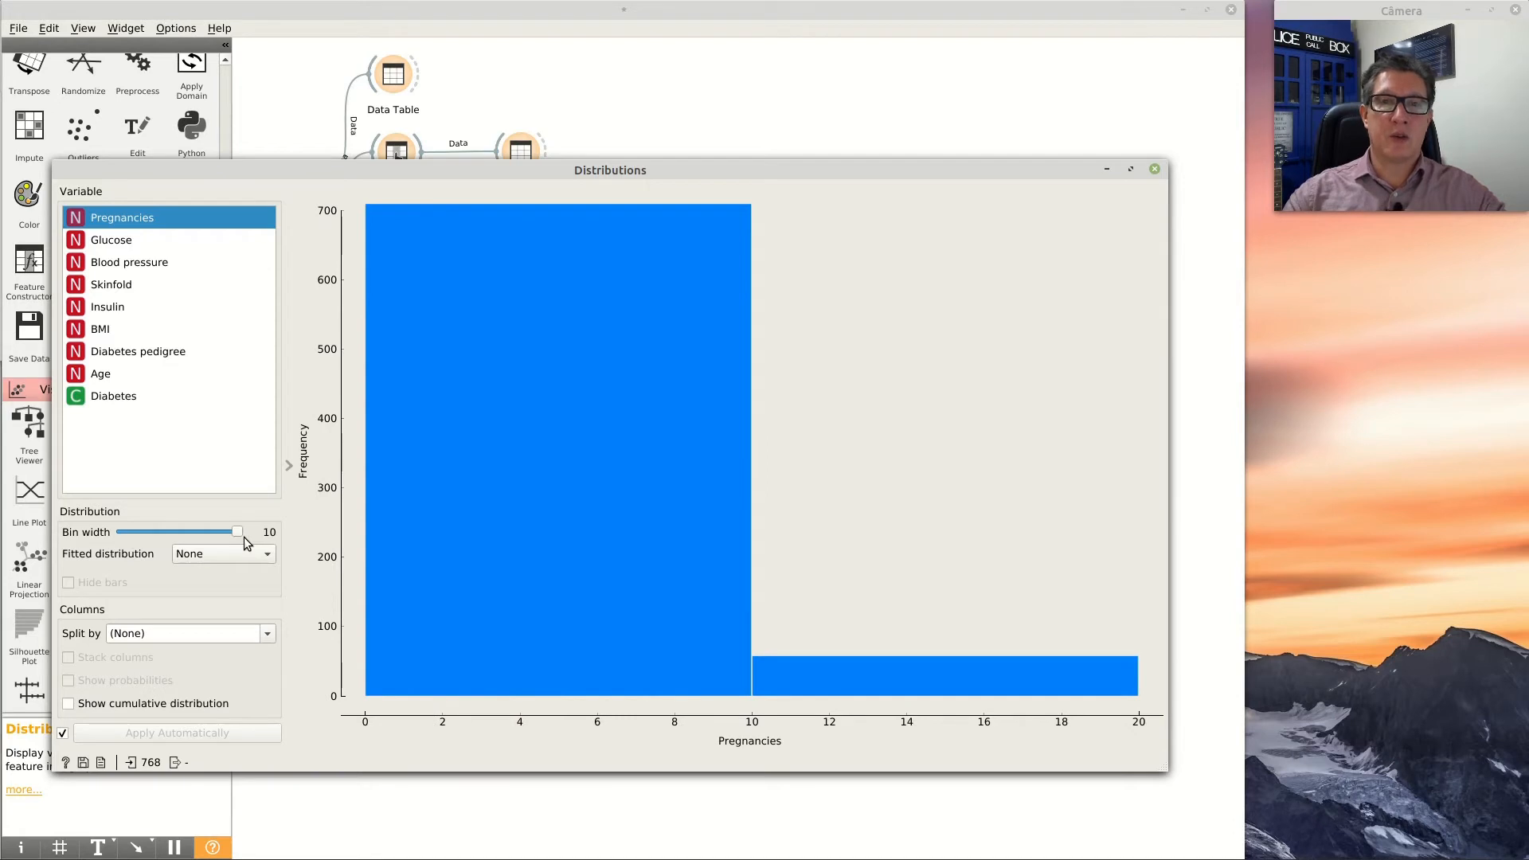
left_click_drag(239, 533, 122, 534)
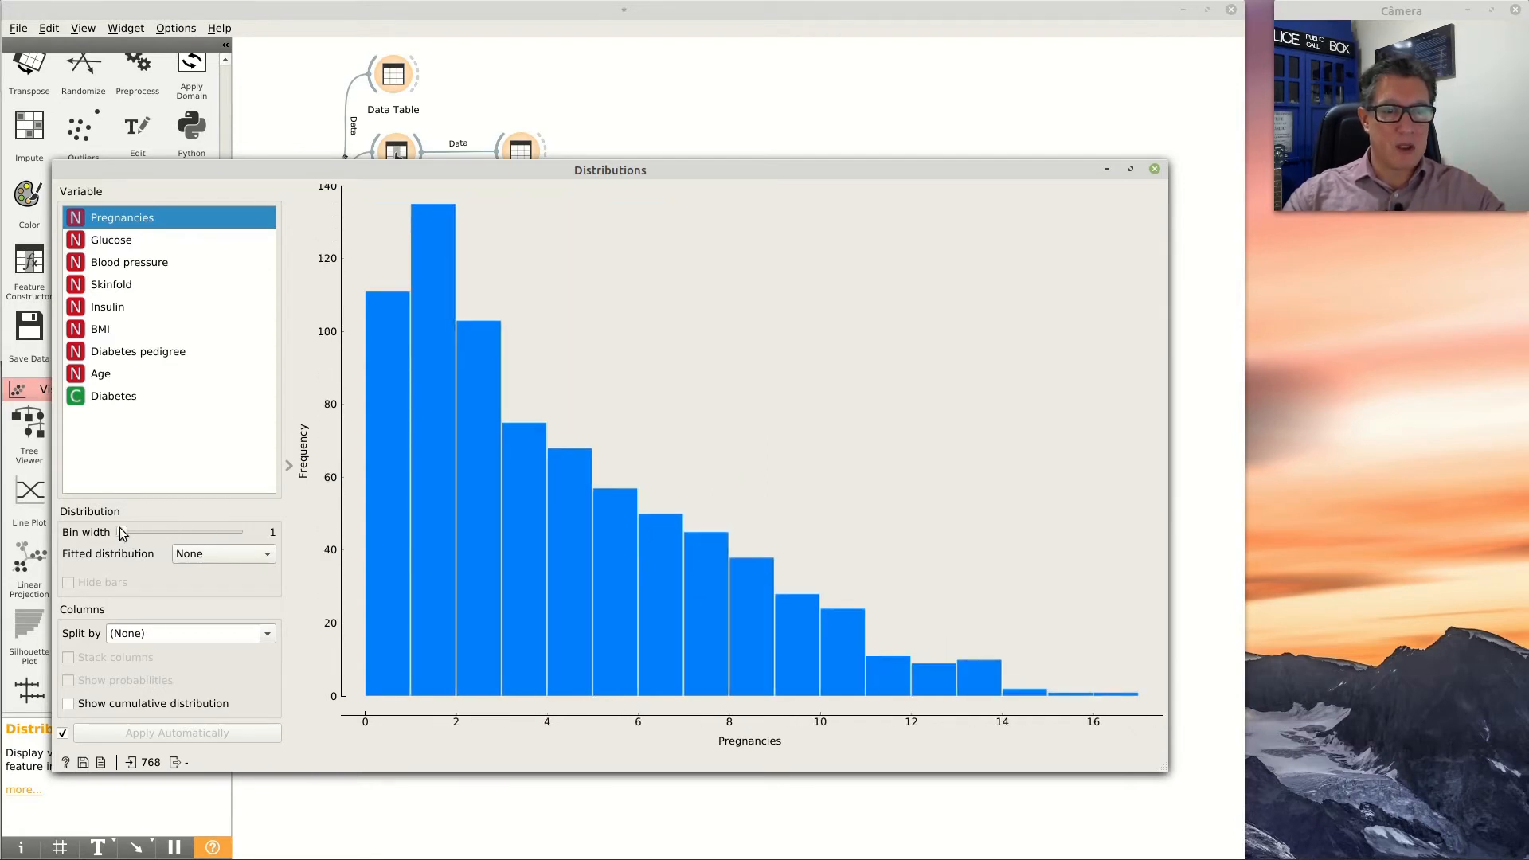
View the Glucose, Blood pressure and Skinfold distributions, and examine the frequencies of a middle bin and the lowest Skinfold bin
left_click(121, 241)
left_click(124, 265)
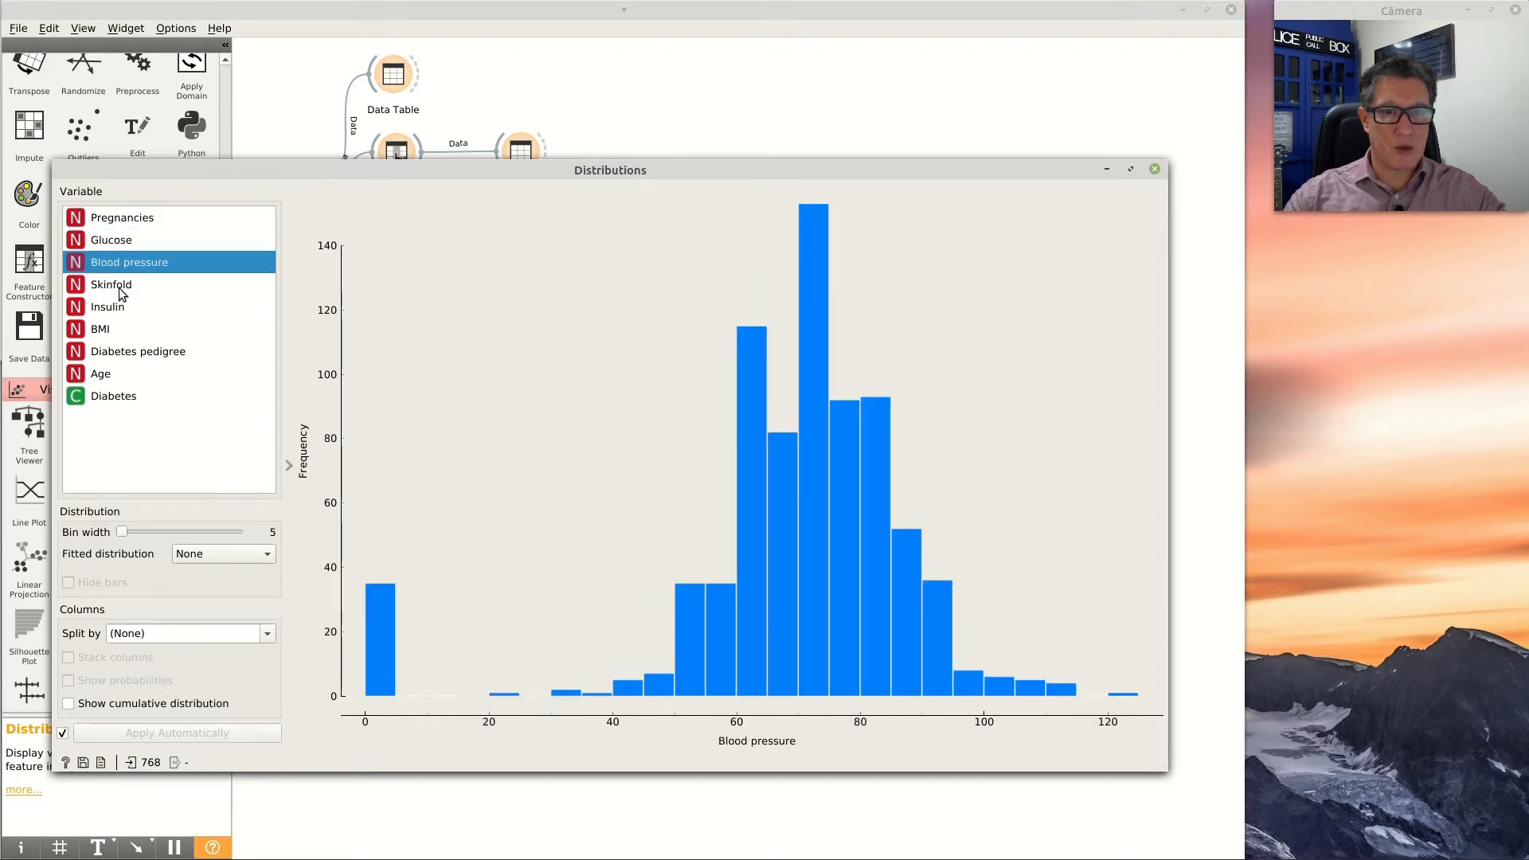
left_click(119, 289)
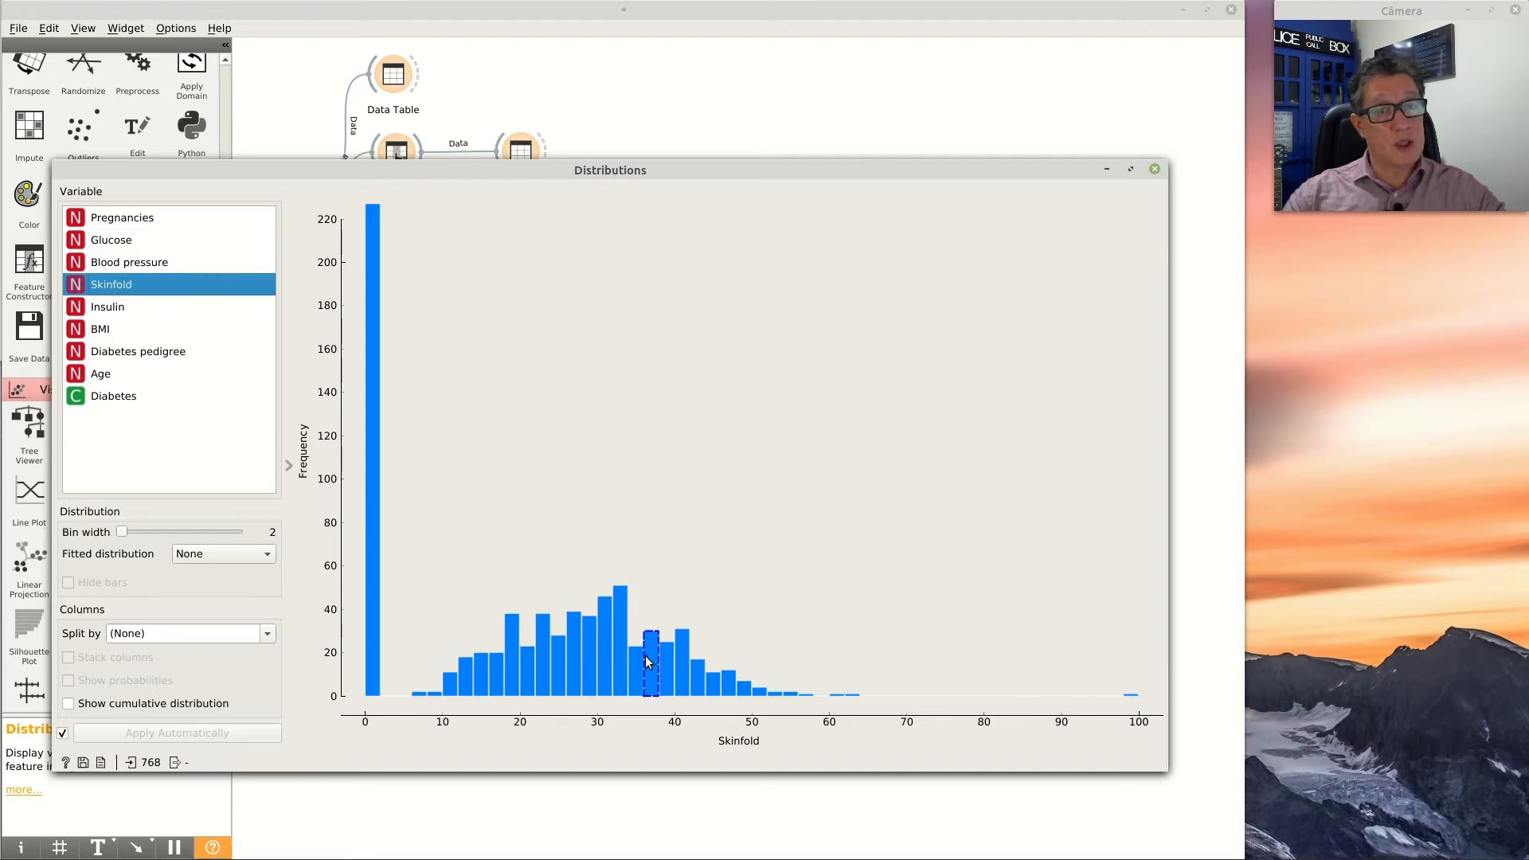
mouse_move(643, 662)
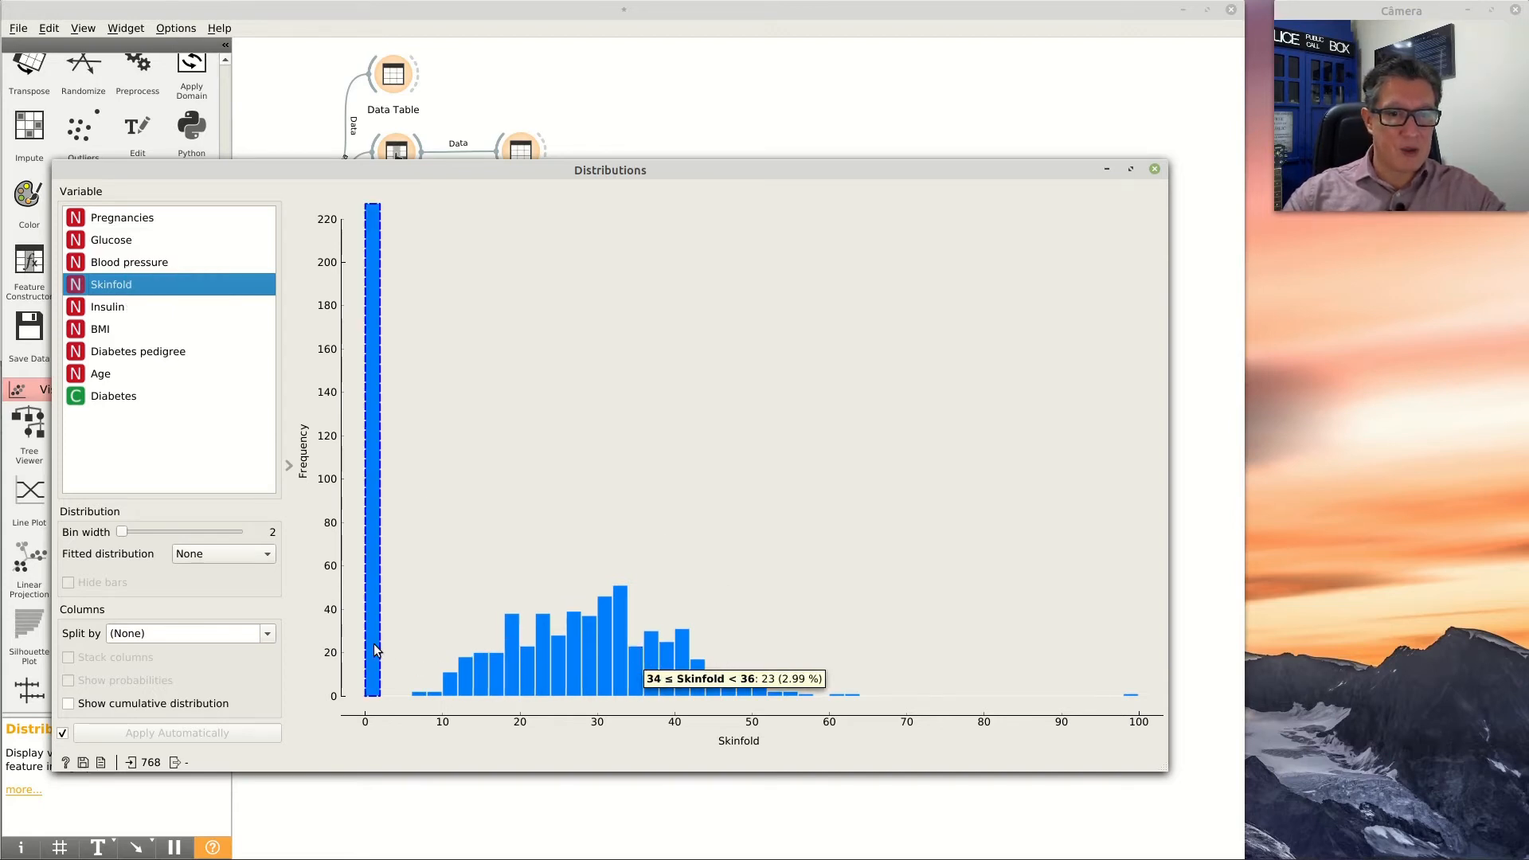
mouse_move(375, 646)
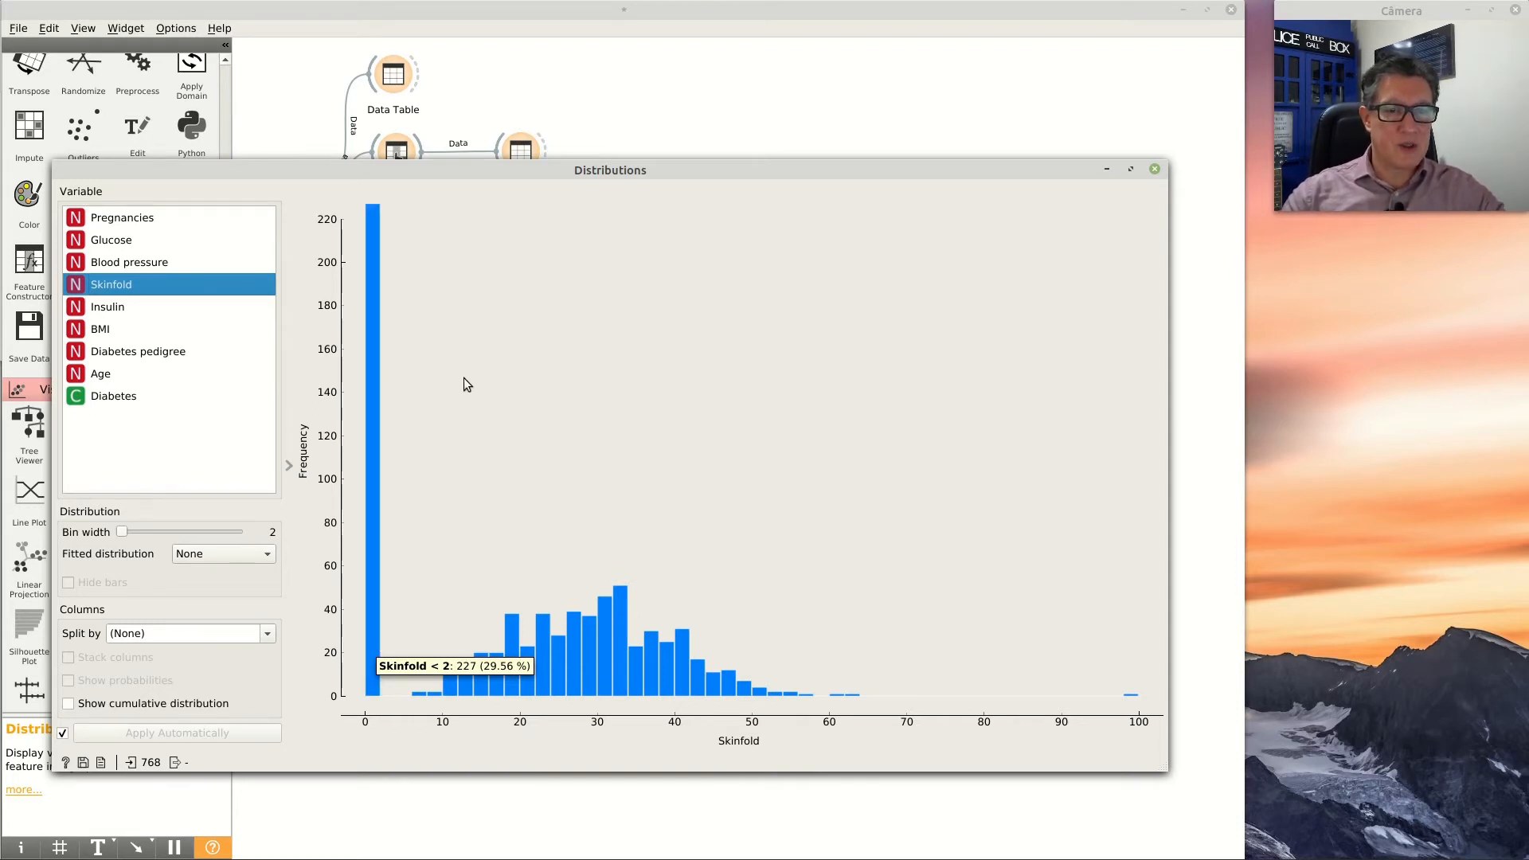
Fit a Normal curve to the Glucose distribution and replace it with a Pareto fit
mouse_move(375, 408)
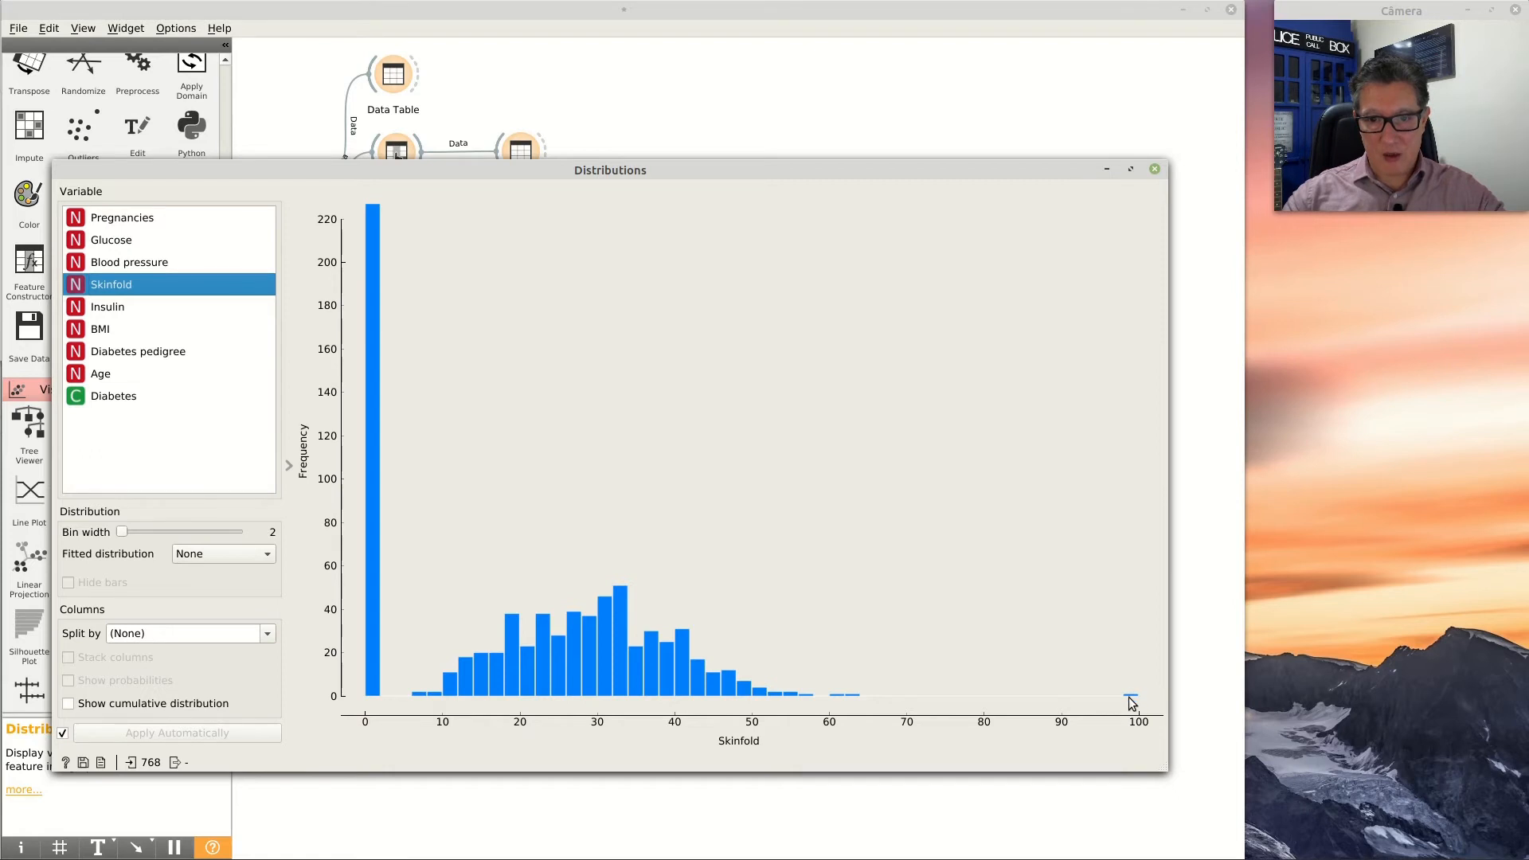
left_click(160, 239)
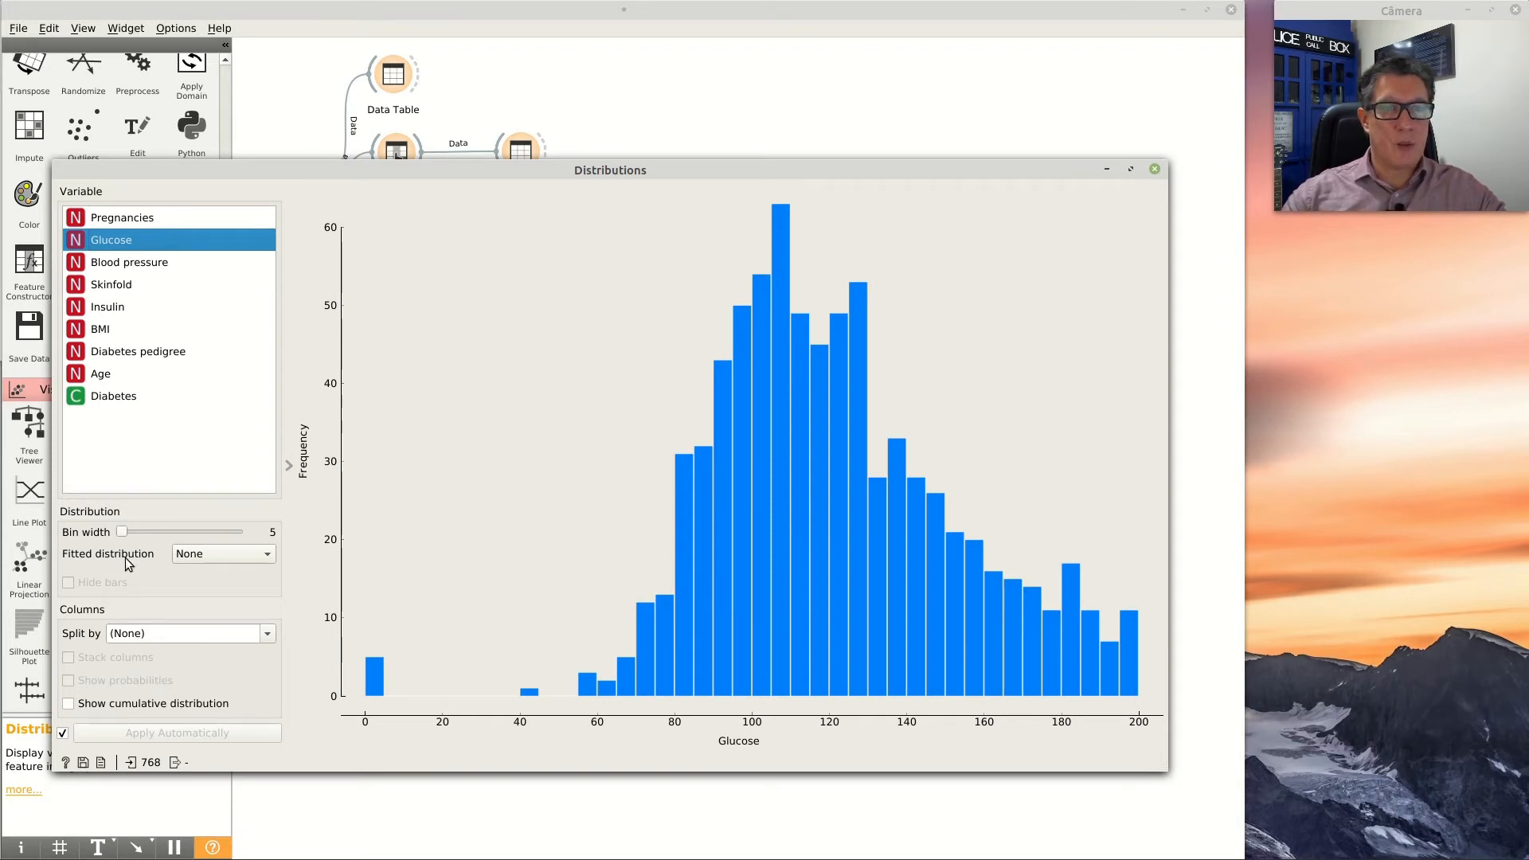
left_click(256, 554)
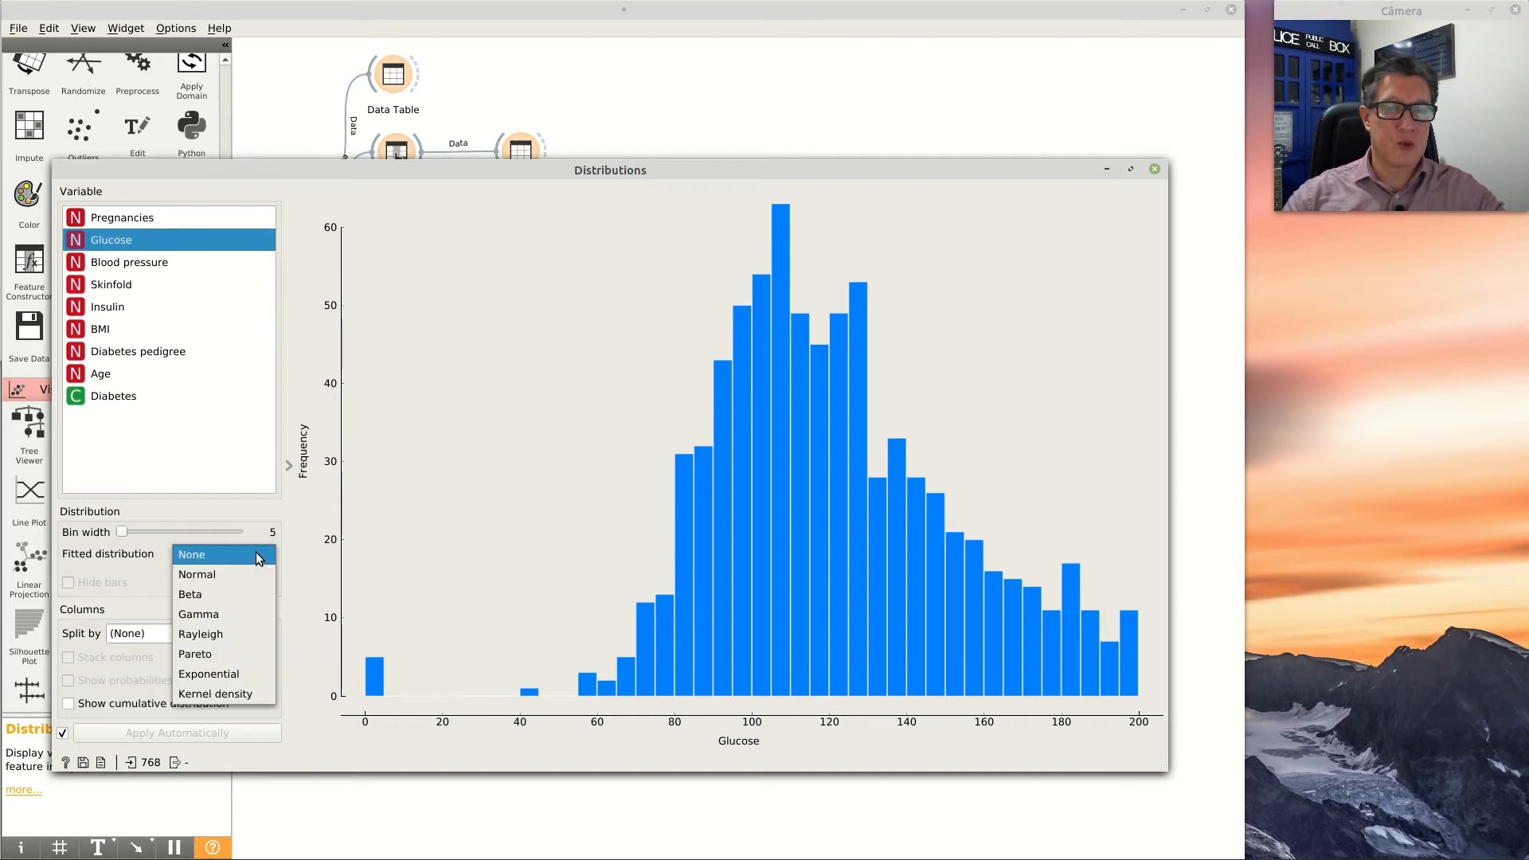
left_click(227, 573)
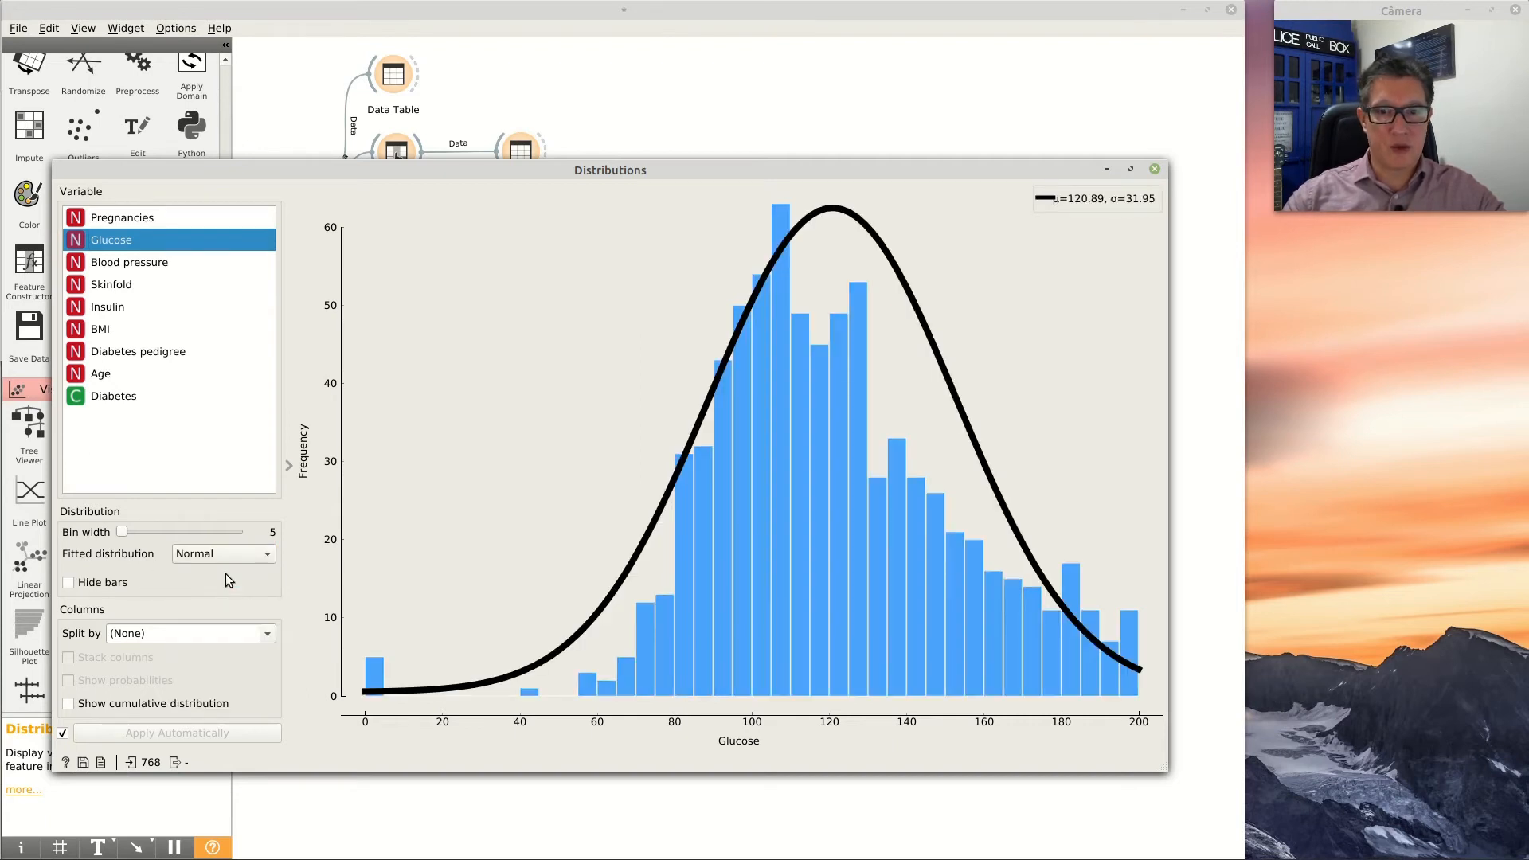
left_click(246, 551)
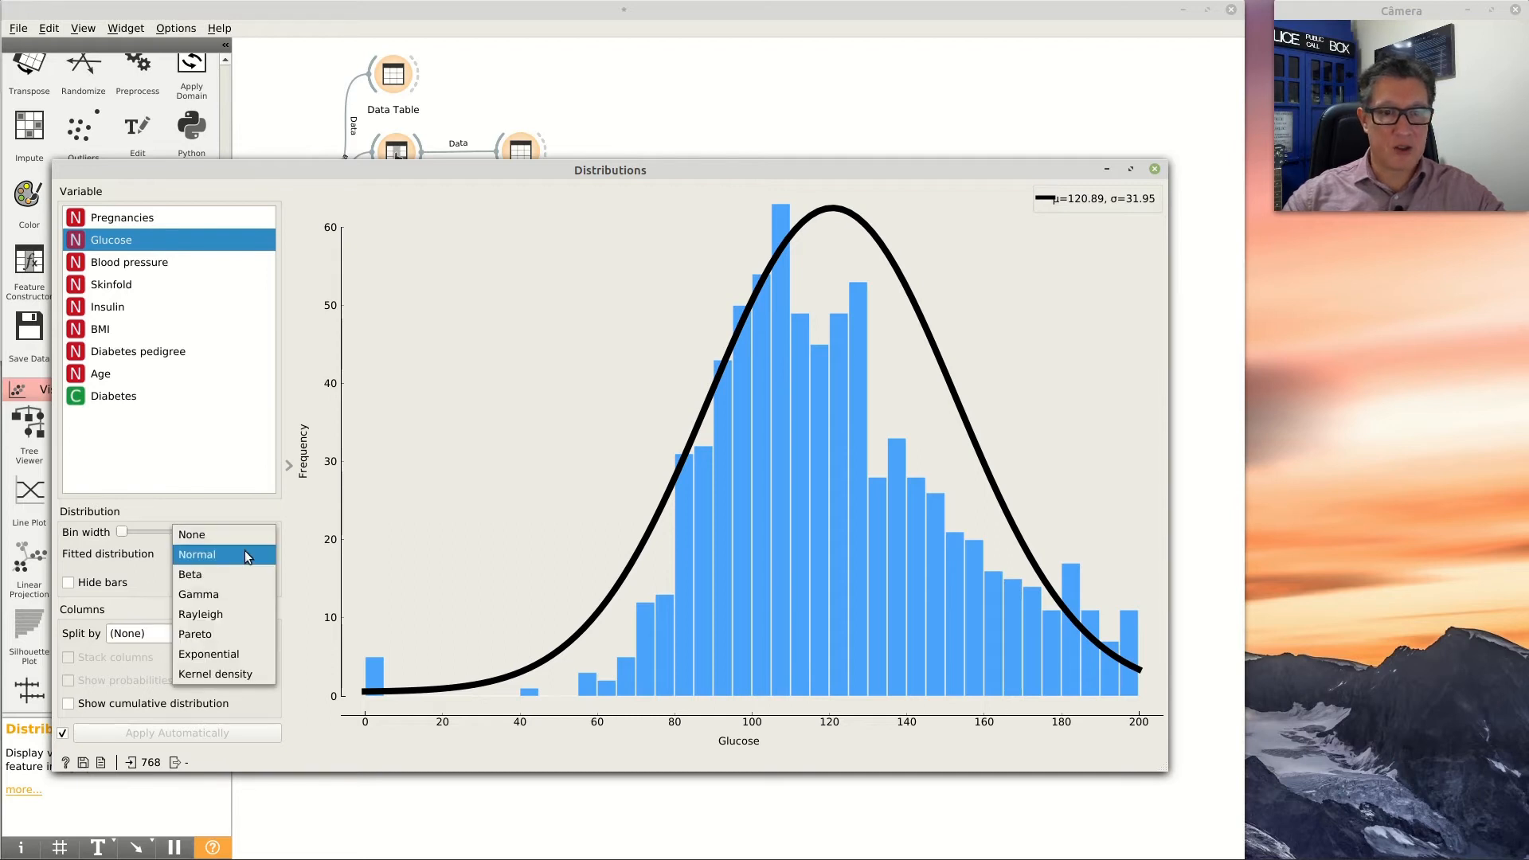
left_click(209, 635)
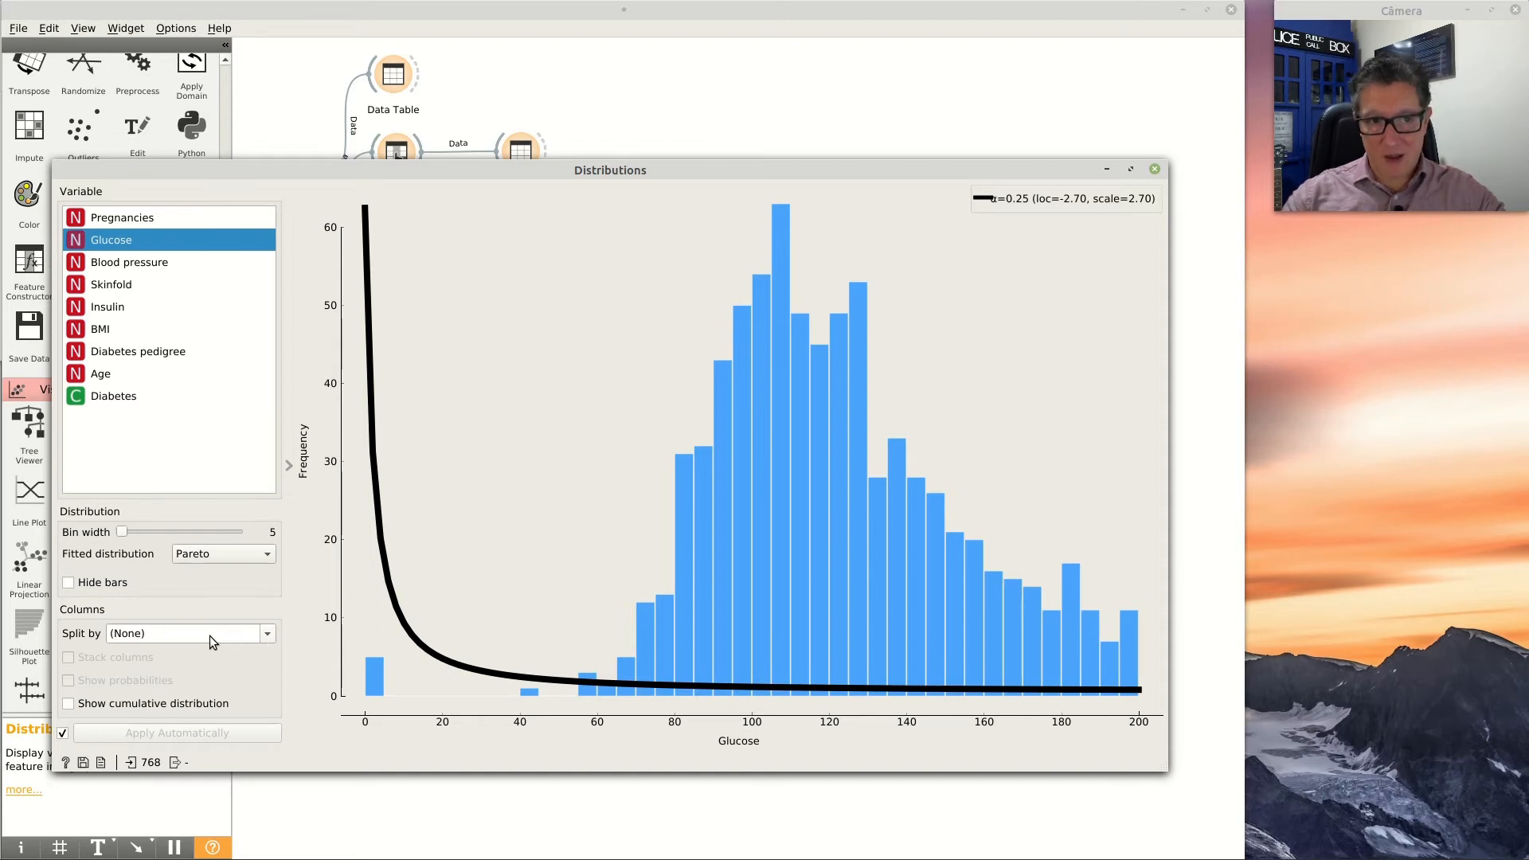
View the Blood pressure, Skinfold and Insulin distributions with the Pareto fit, and close the Distributions window
left_click(179, 261)
left_click(172, 280)
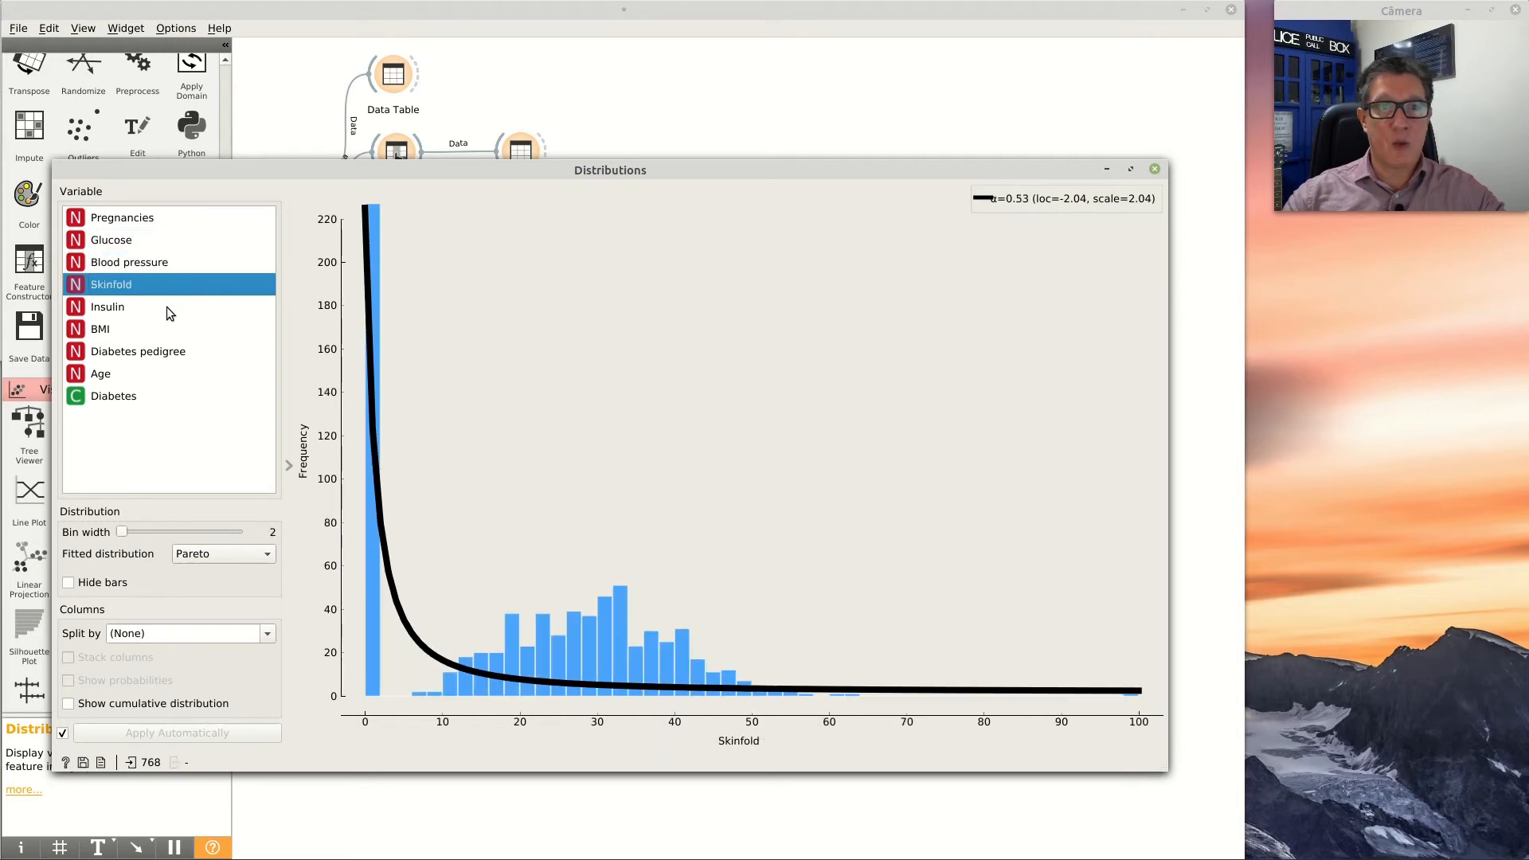
left_click(166, 307)
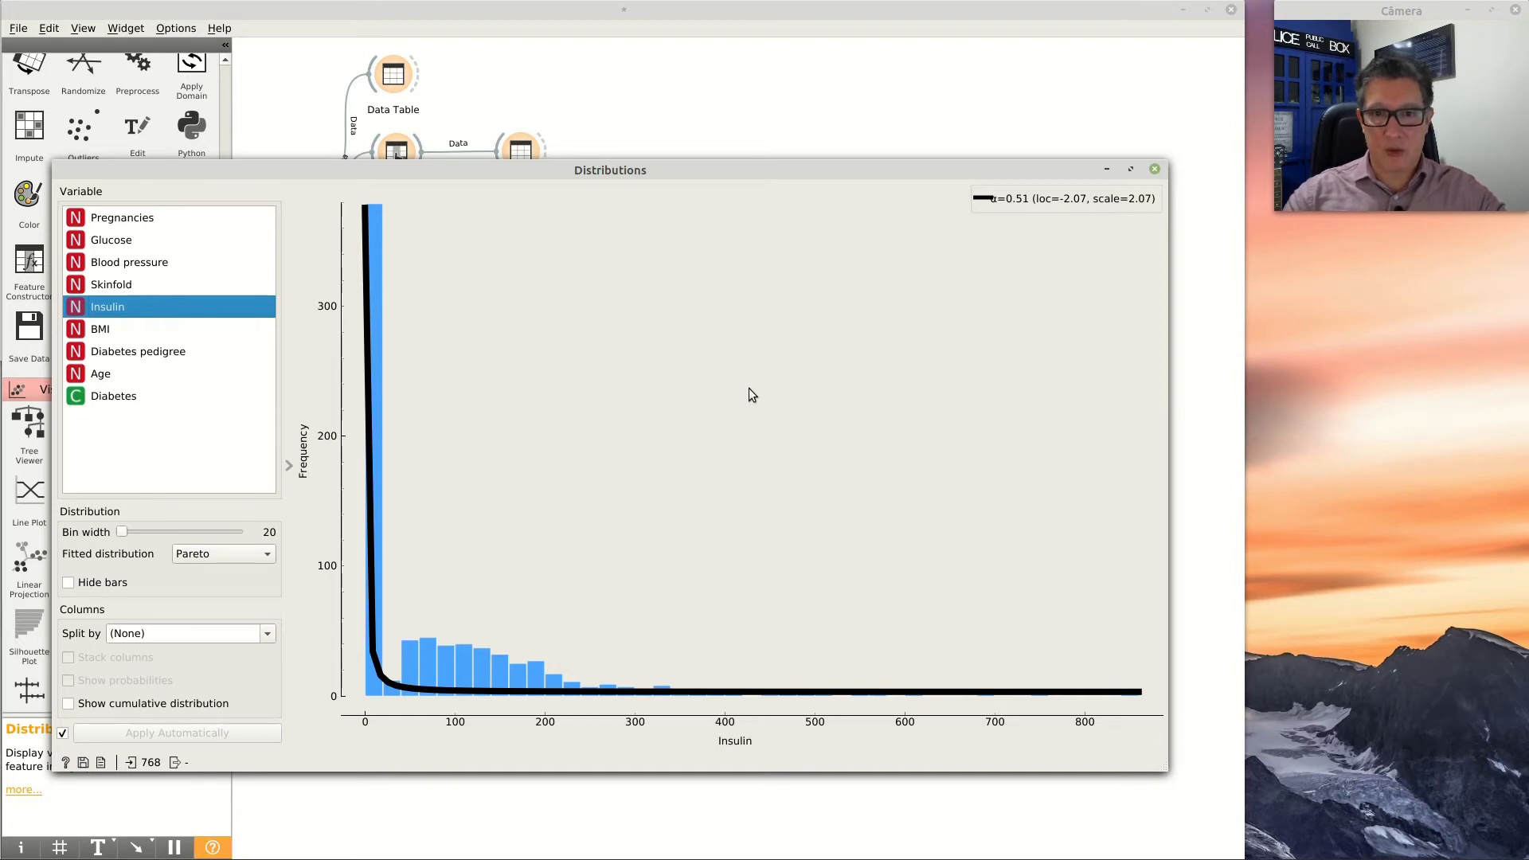
left_click(1154, 169)
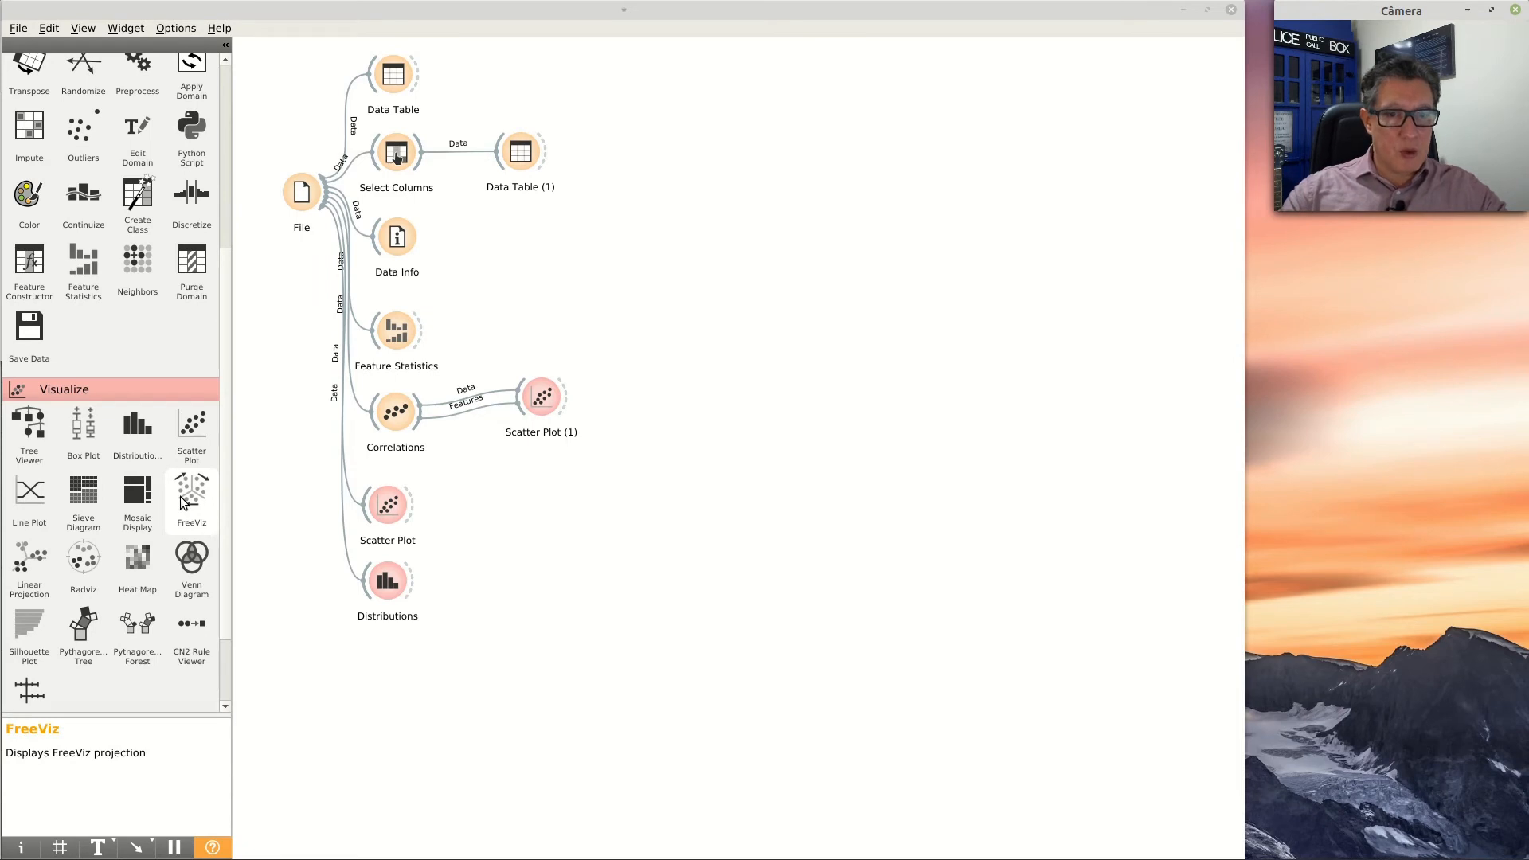
Add a Box Plot widget below Distributions, connect File to it, and open it
left_click_drag(83, 430, 381, 662)
left_click_drag(324, 191, 383, 674)
double_click(383, 675)
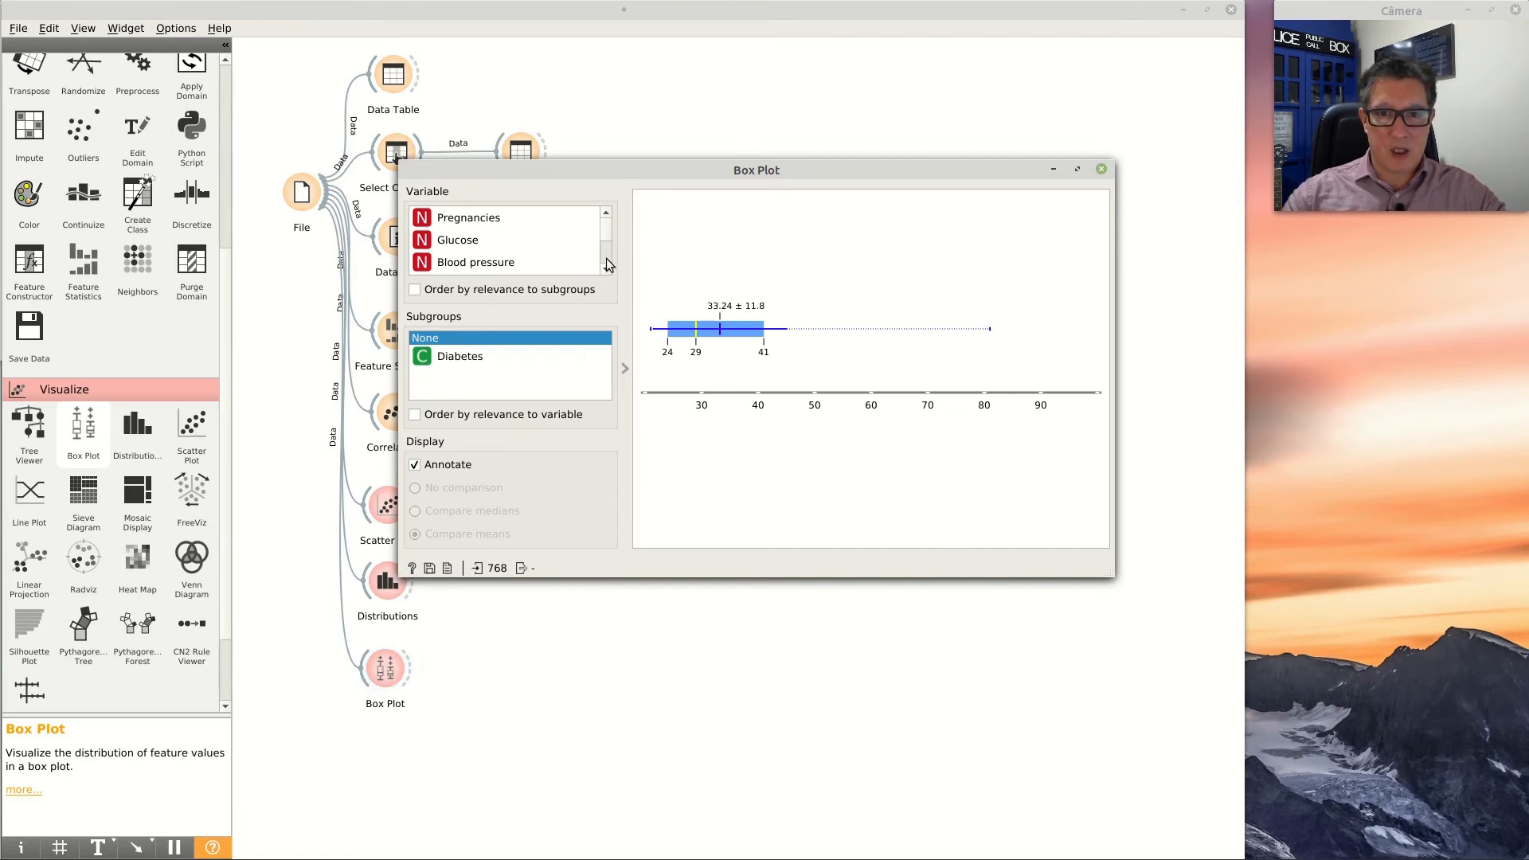
View the Diabetes pedigree and Age box plots, group Age by Diabetes, and close the Box Plot window
left_click_drag(601, 239, 611, 274)
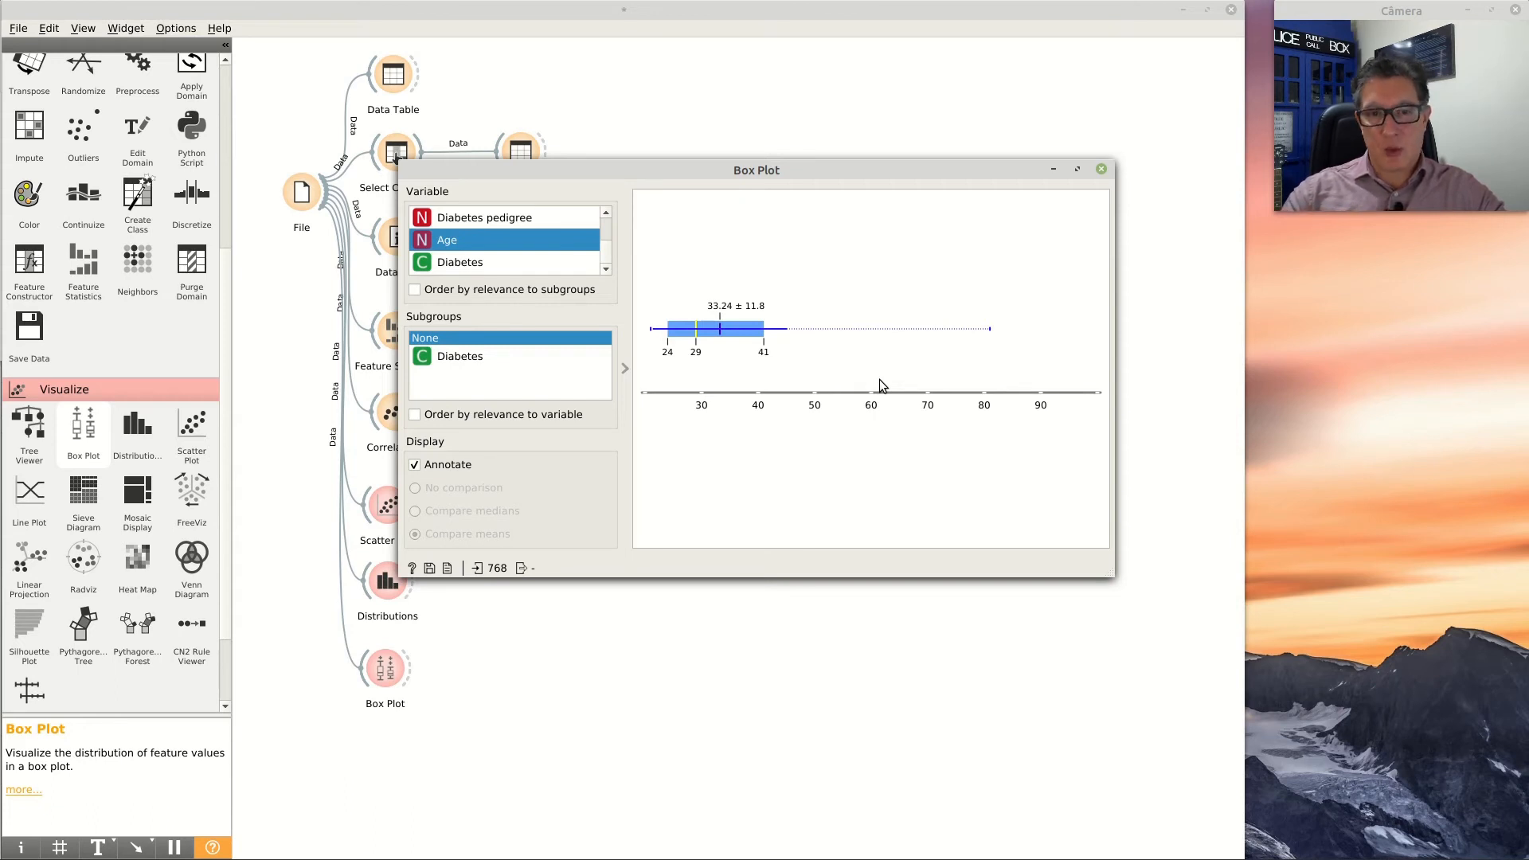
left_click(490, 216)
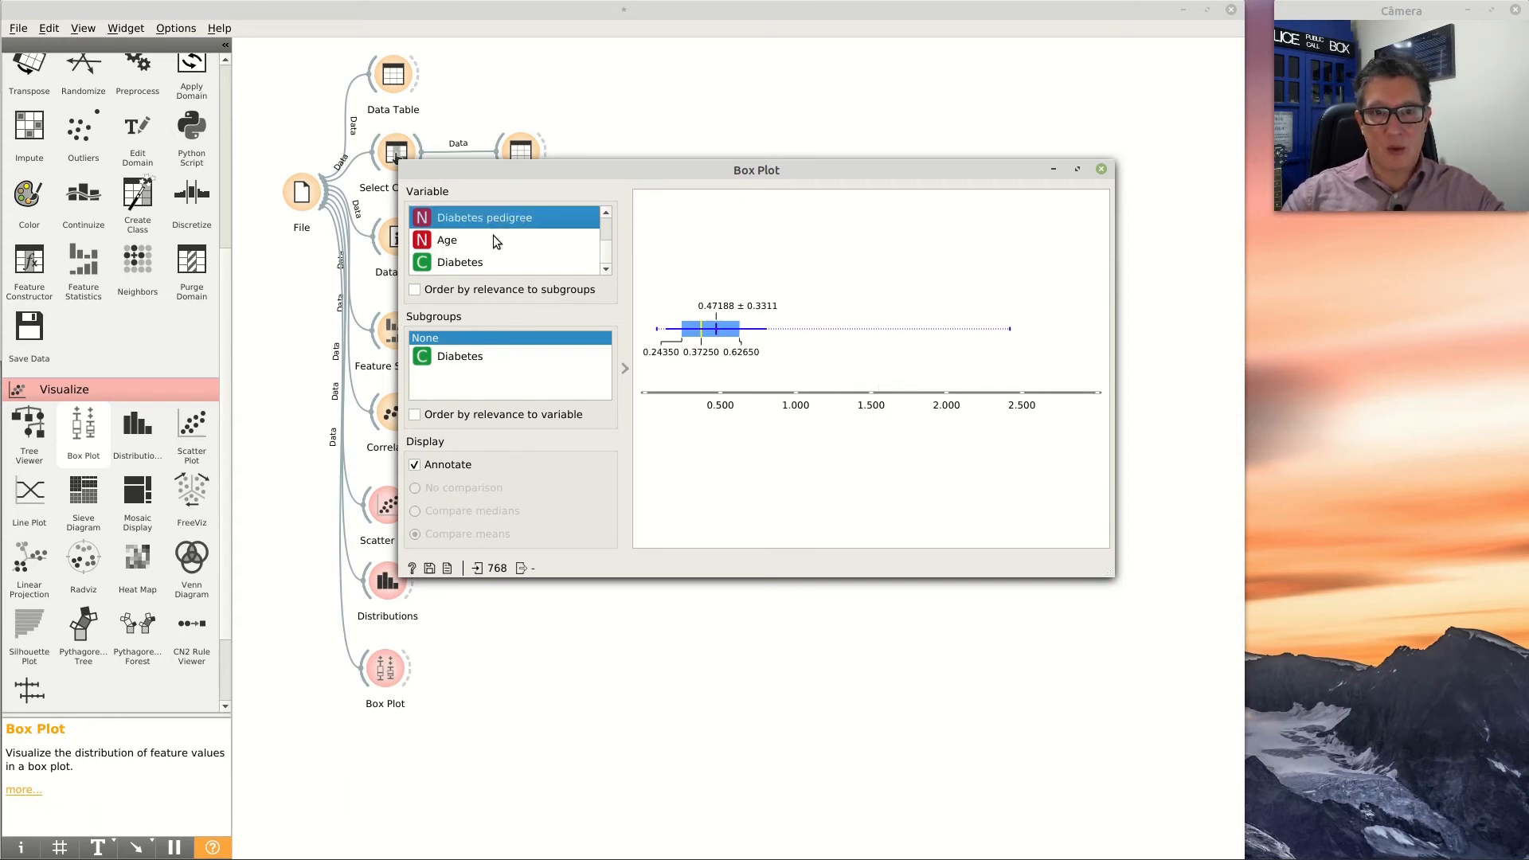
left_click(494, 238)
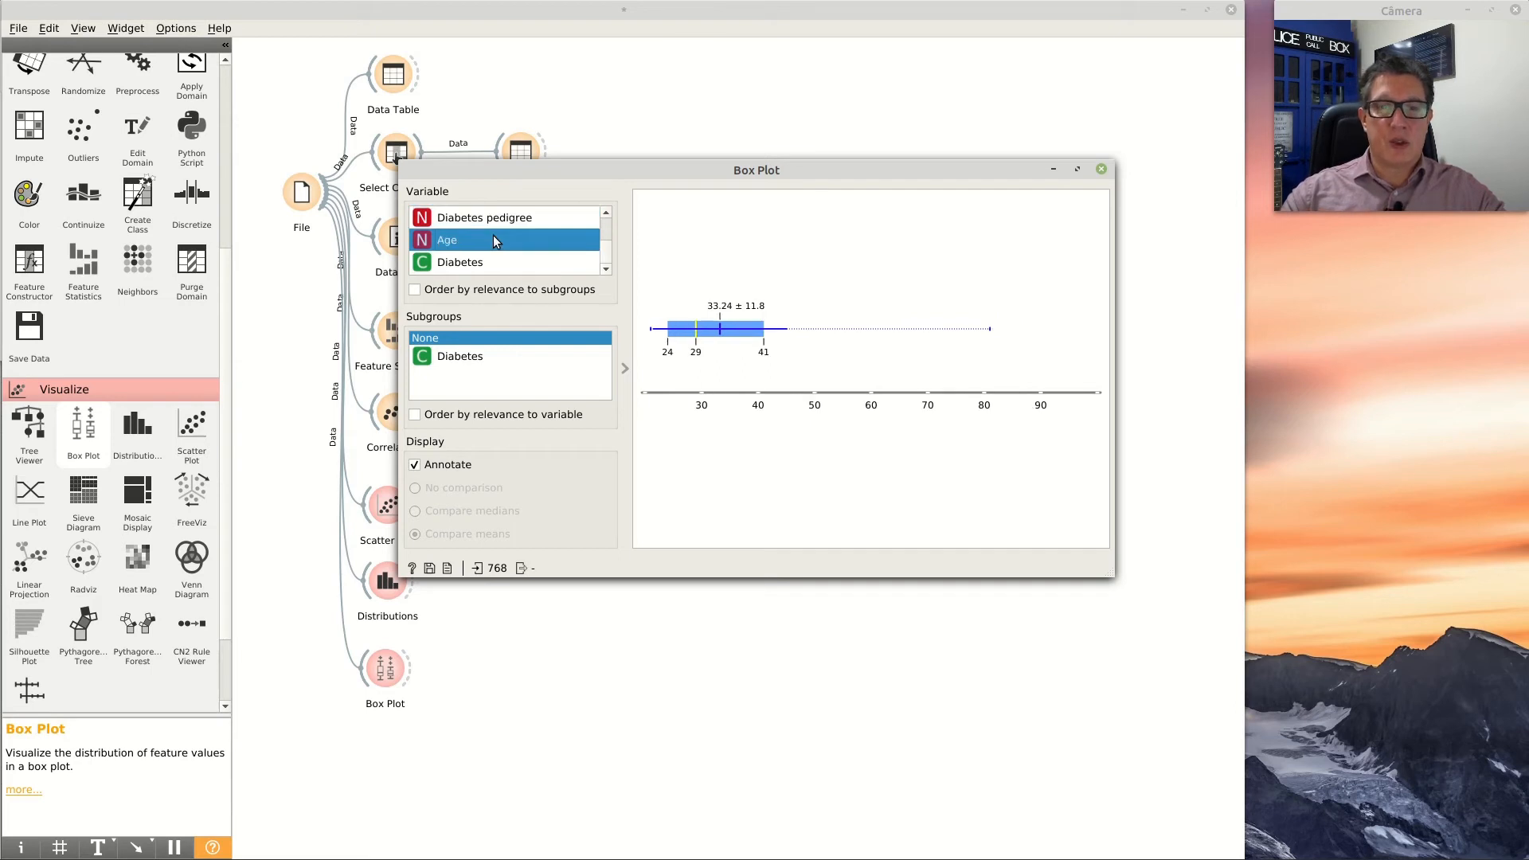
left_click(479, 357)
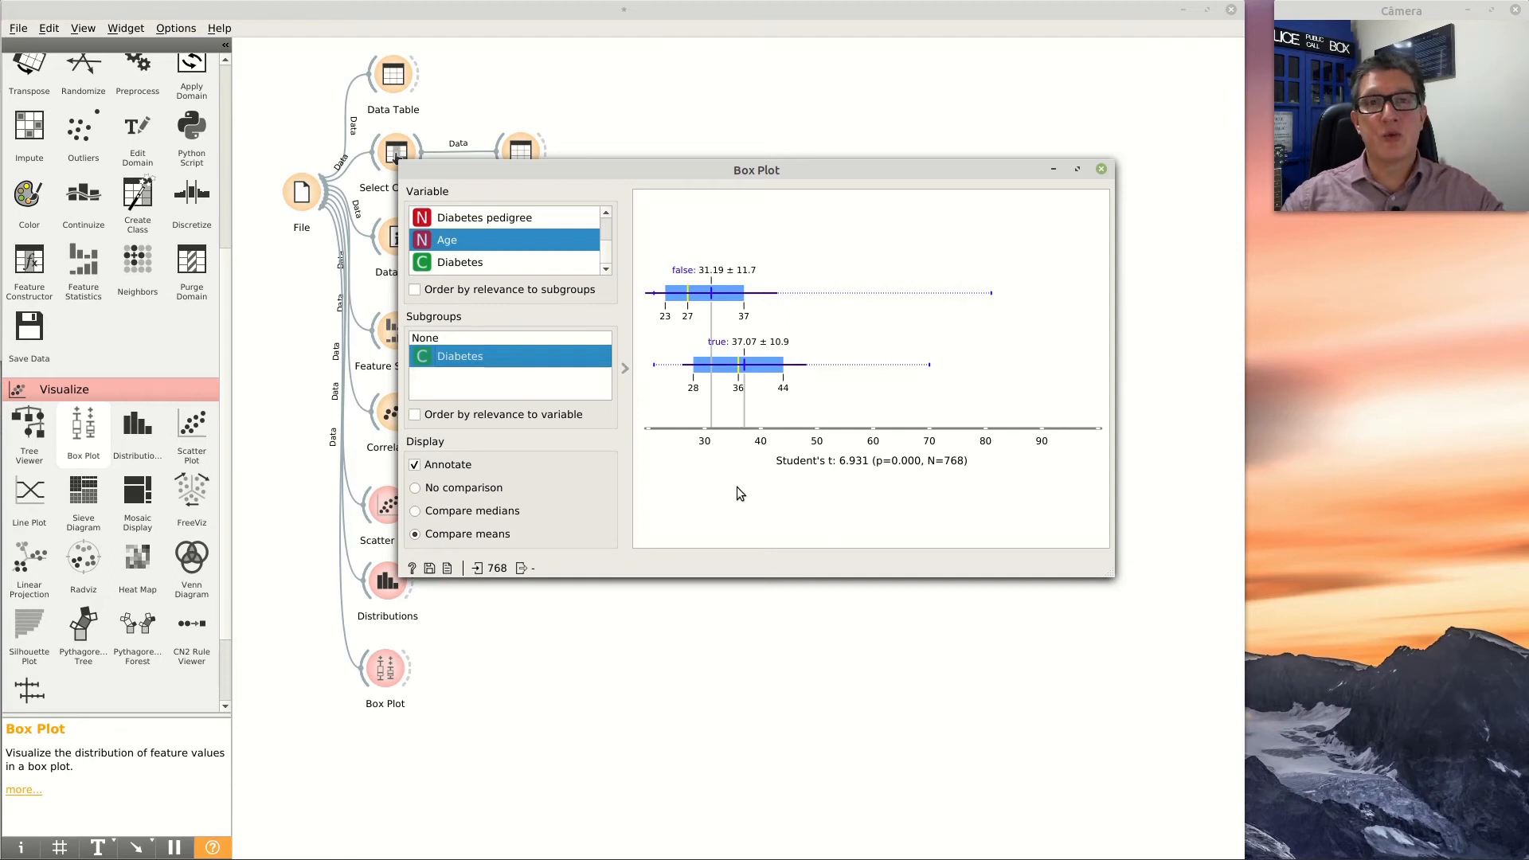
left_click(1102, 170)
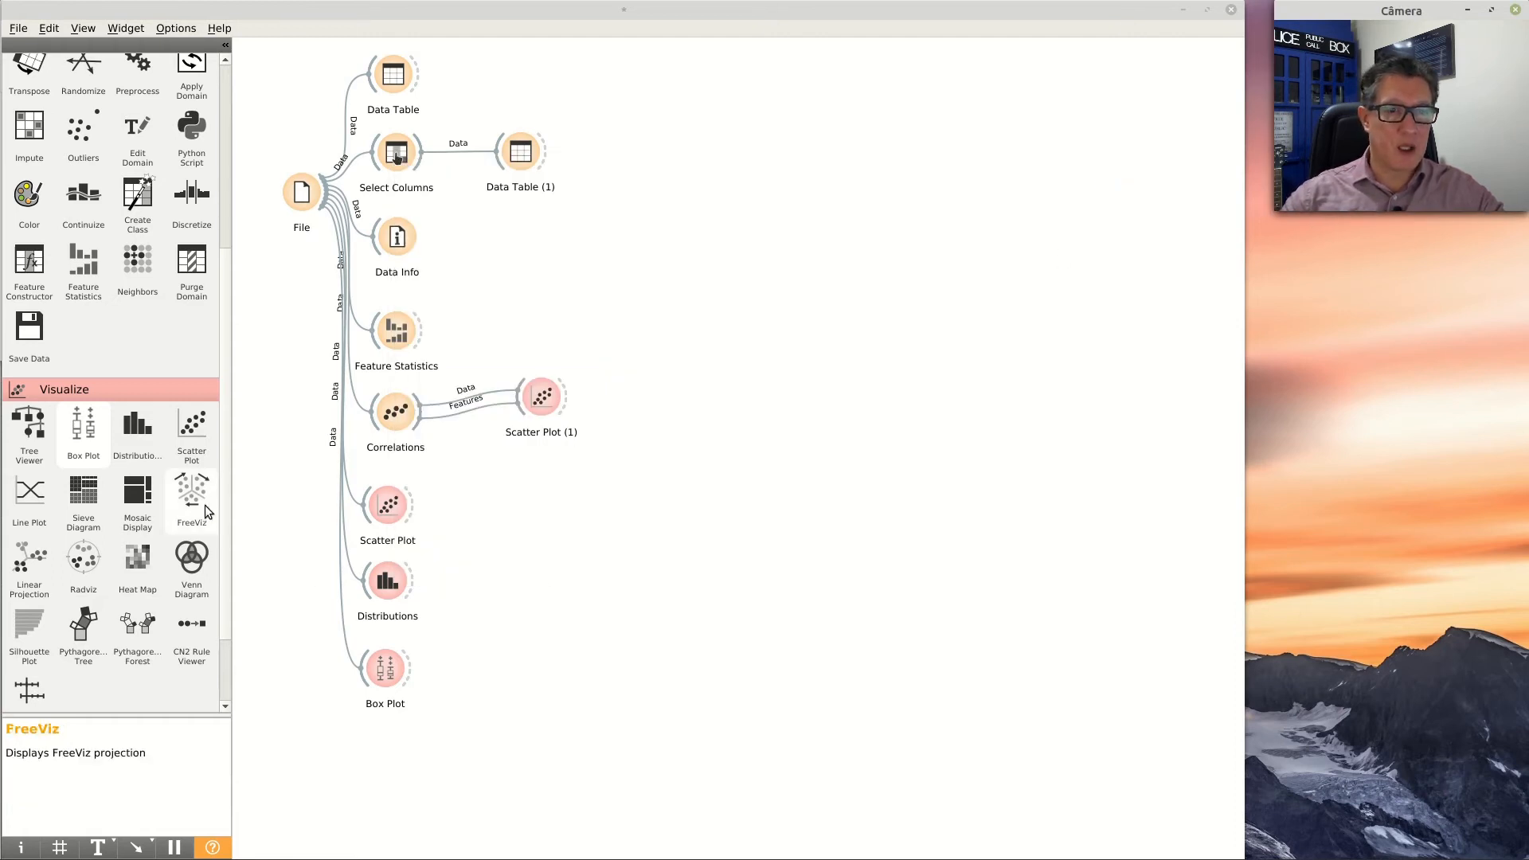
Add a FreeViz widget below Box Plot, connect File to it, and briefly check its window
left_click_drag(191, 496, 384, 753)
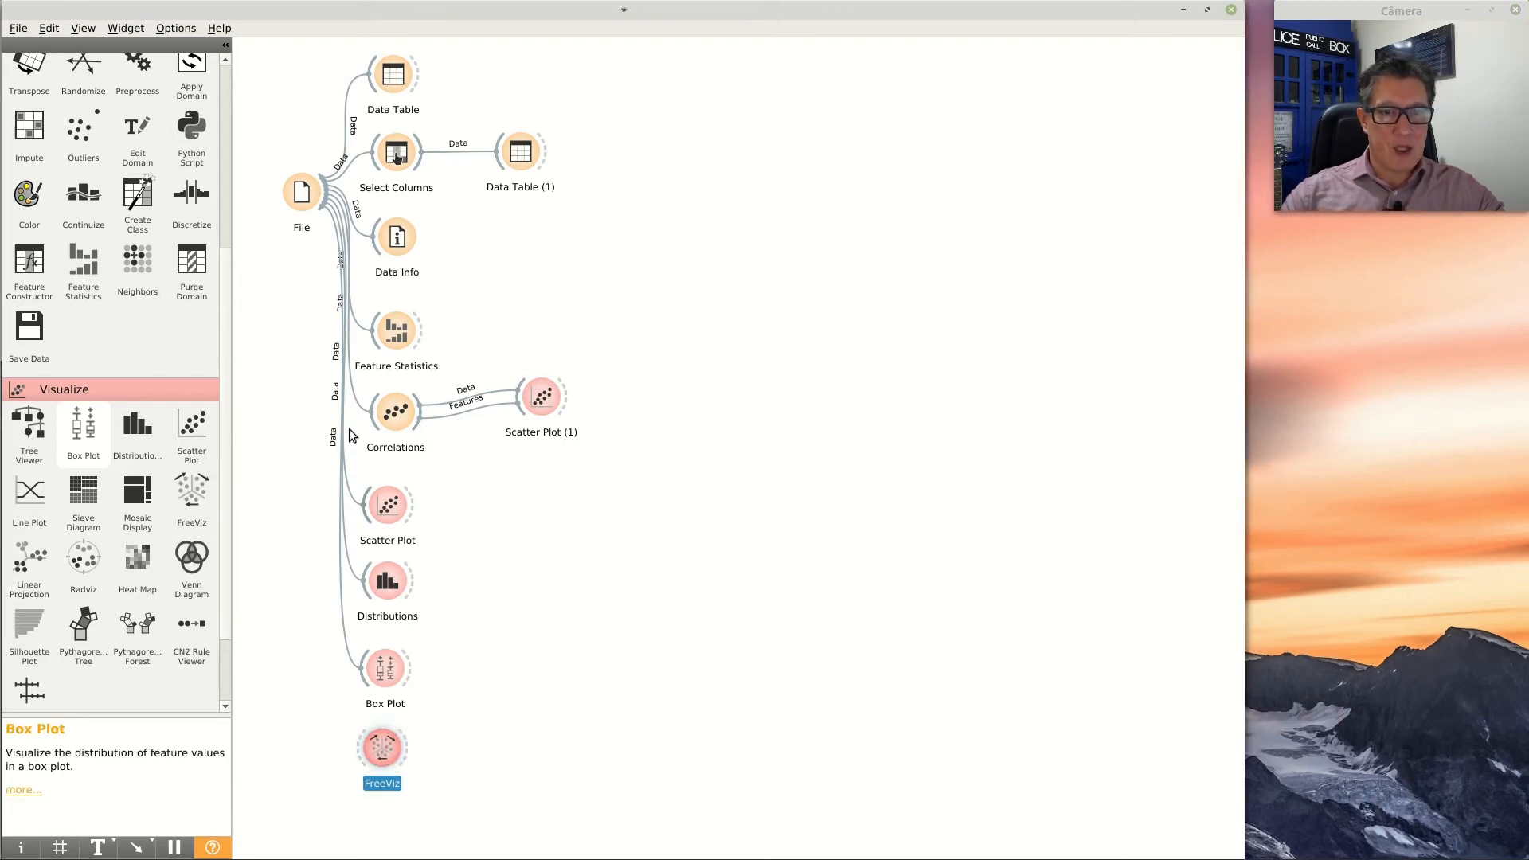
left_click_drag(324, 207, 351, 754)
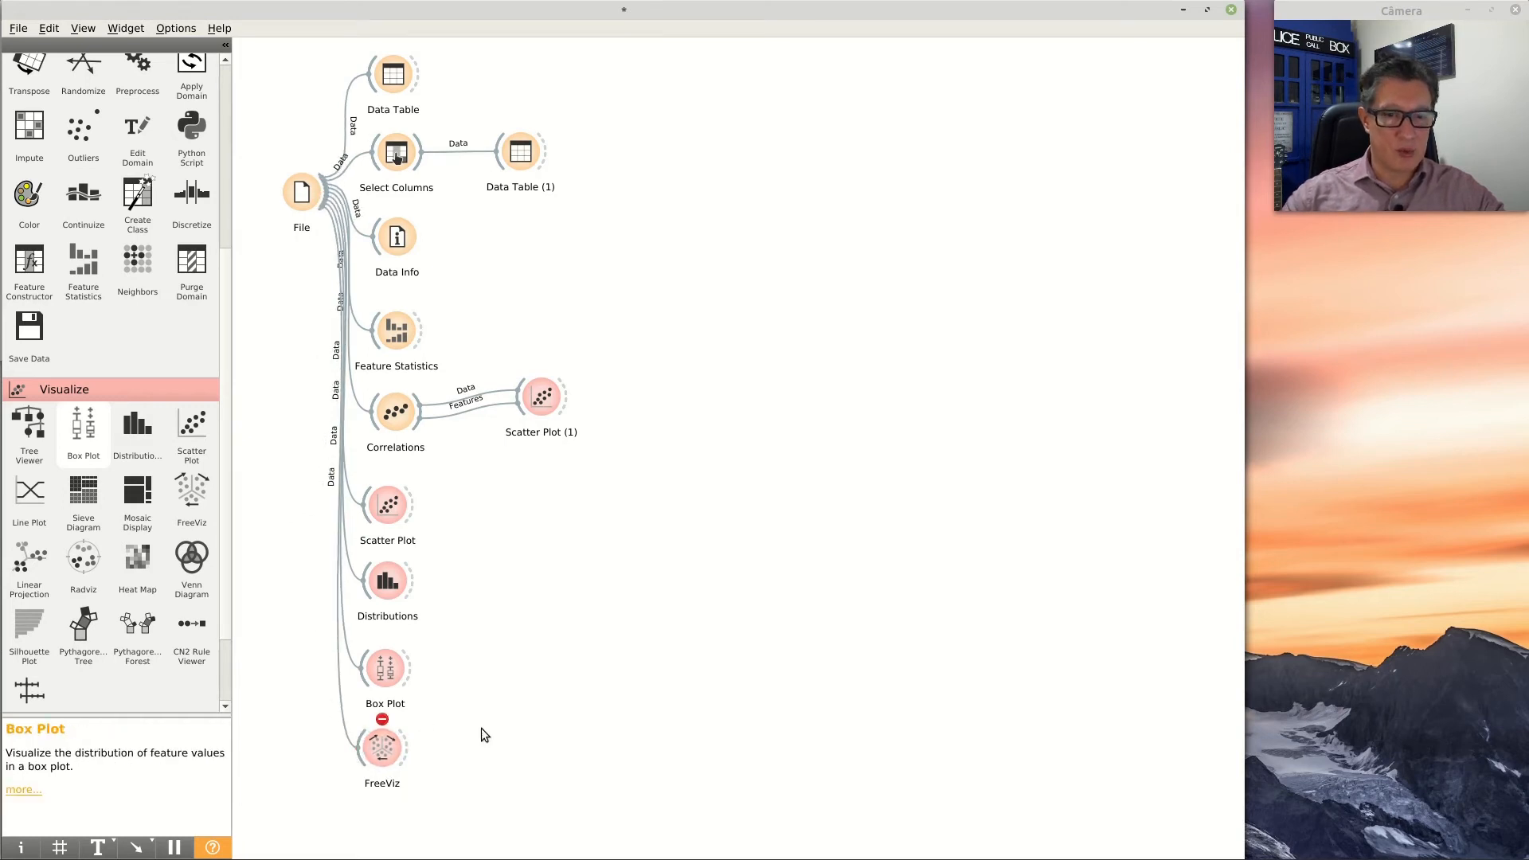
double_click(385, 752)
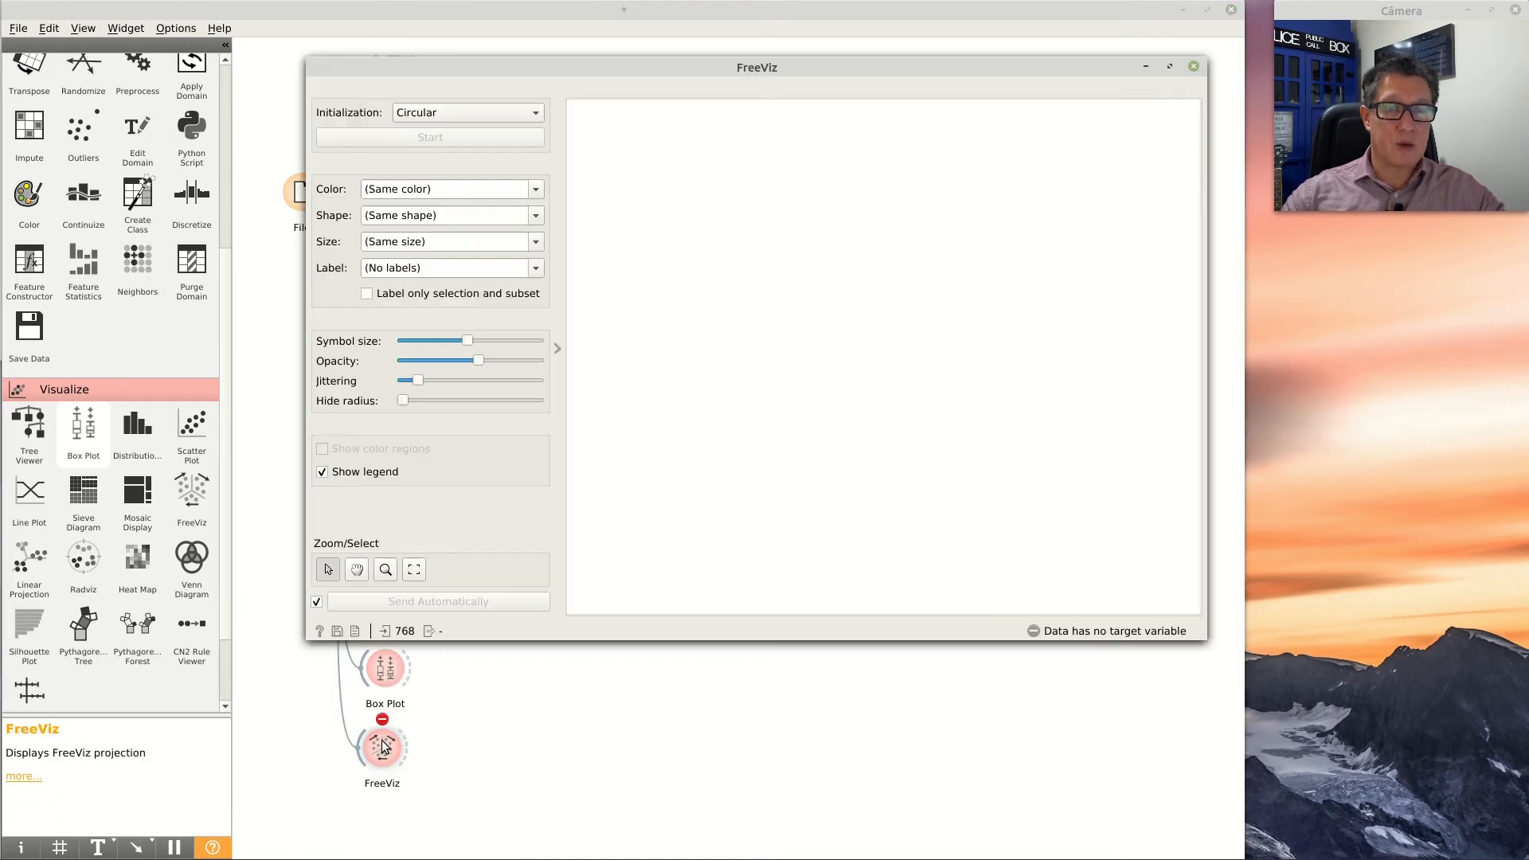
left_click(1194, 67)
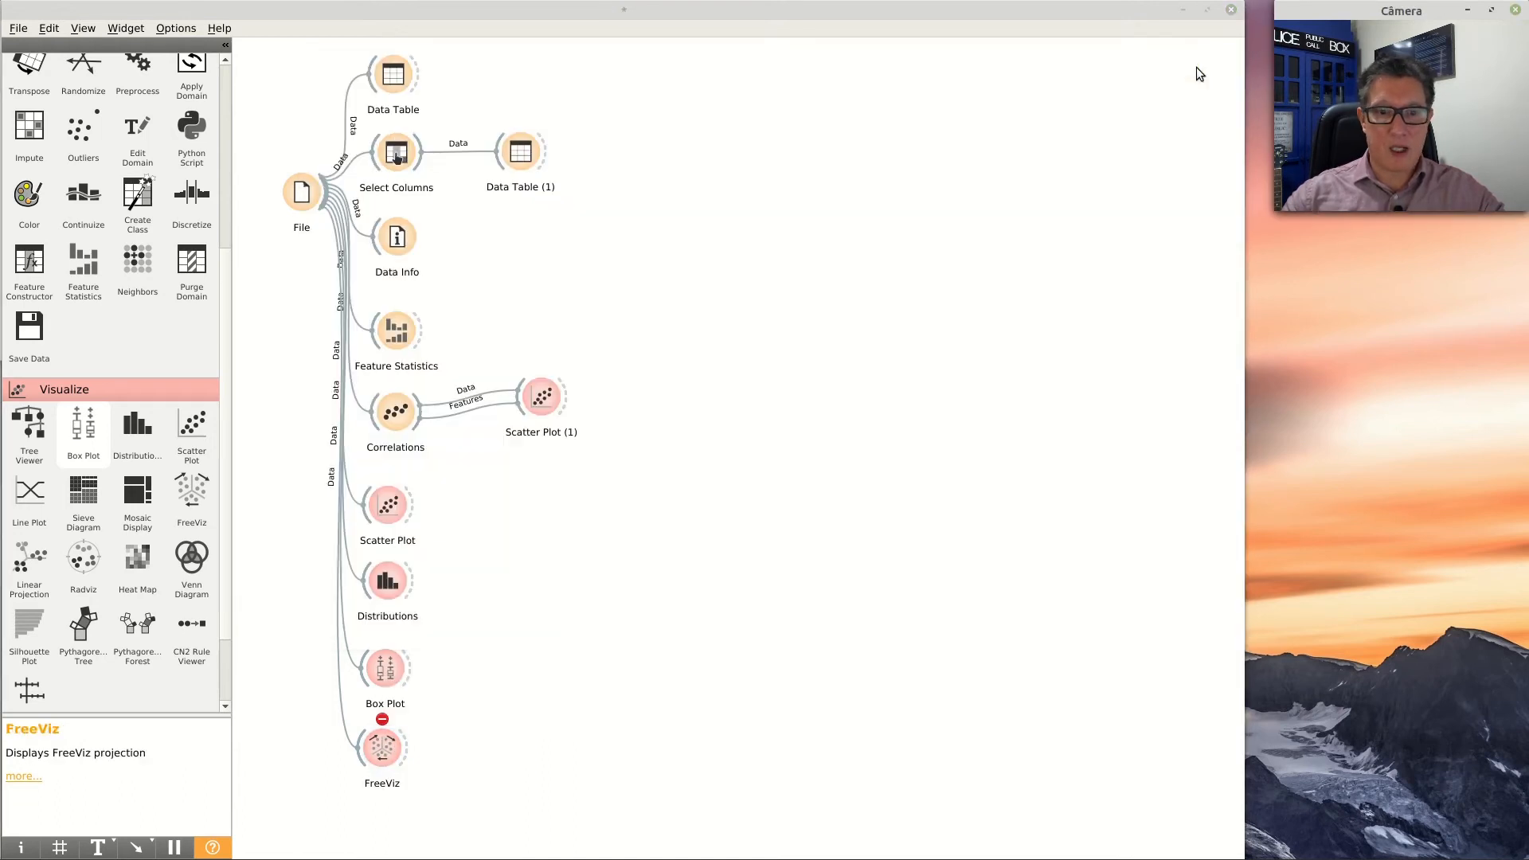
Remove the link from File to FreeViz, place FreeViz below a raised Data Table (1), and connect Select Columns to it
left_click(346, 715)
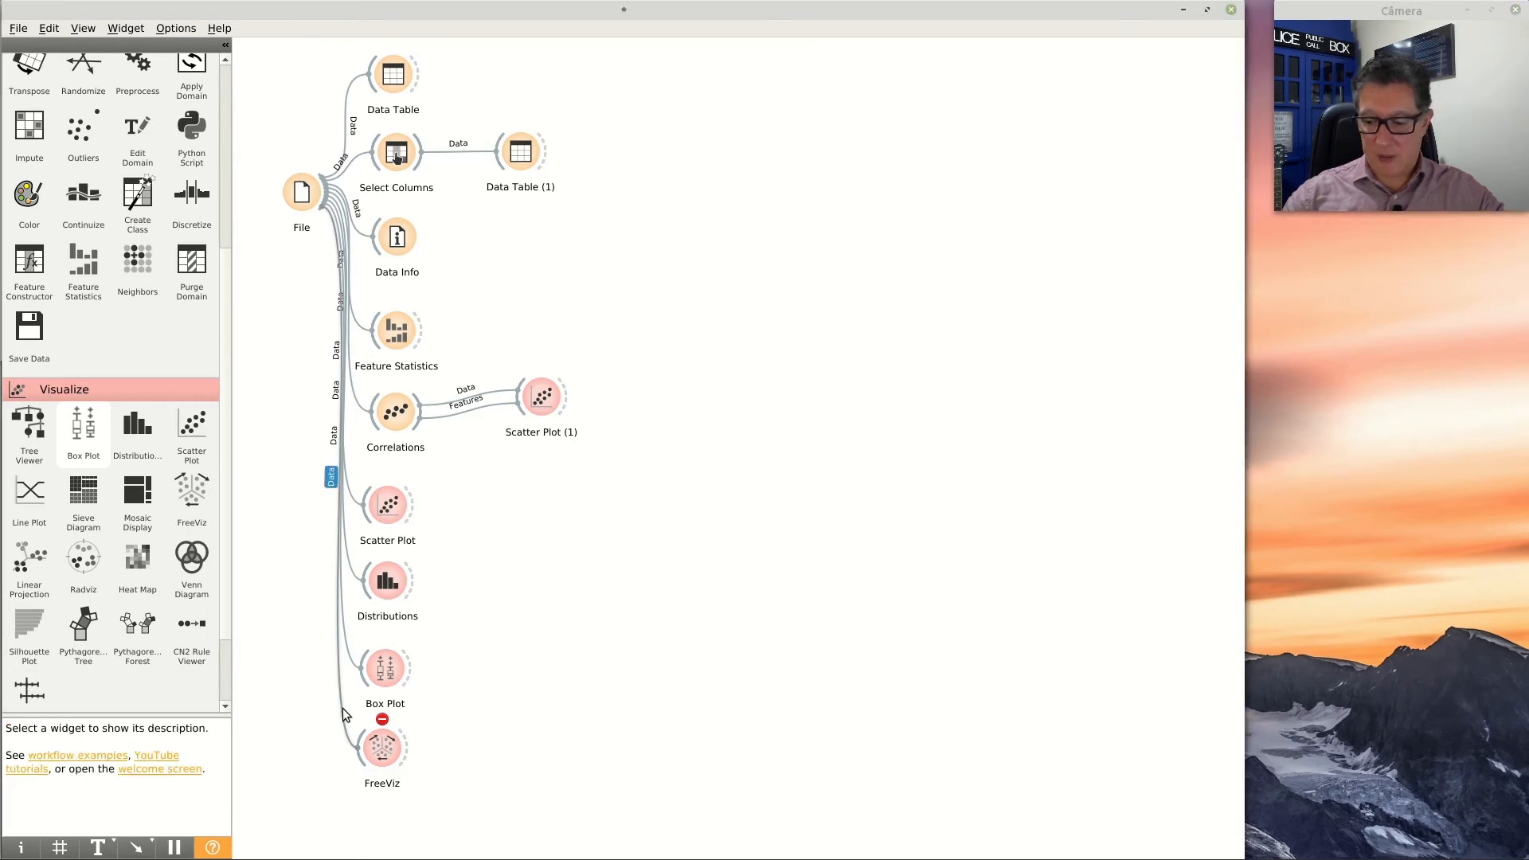
key("Delete")
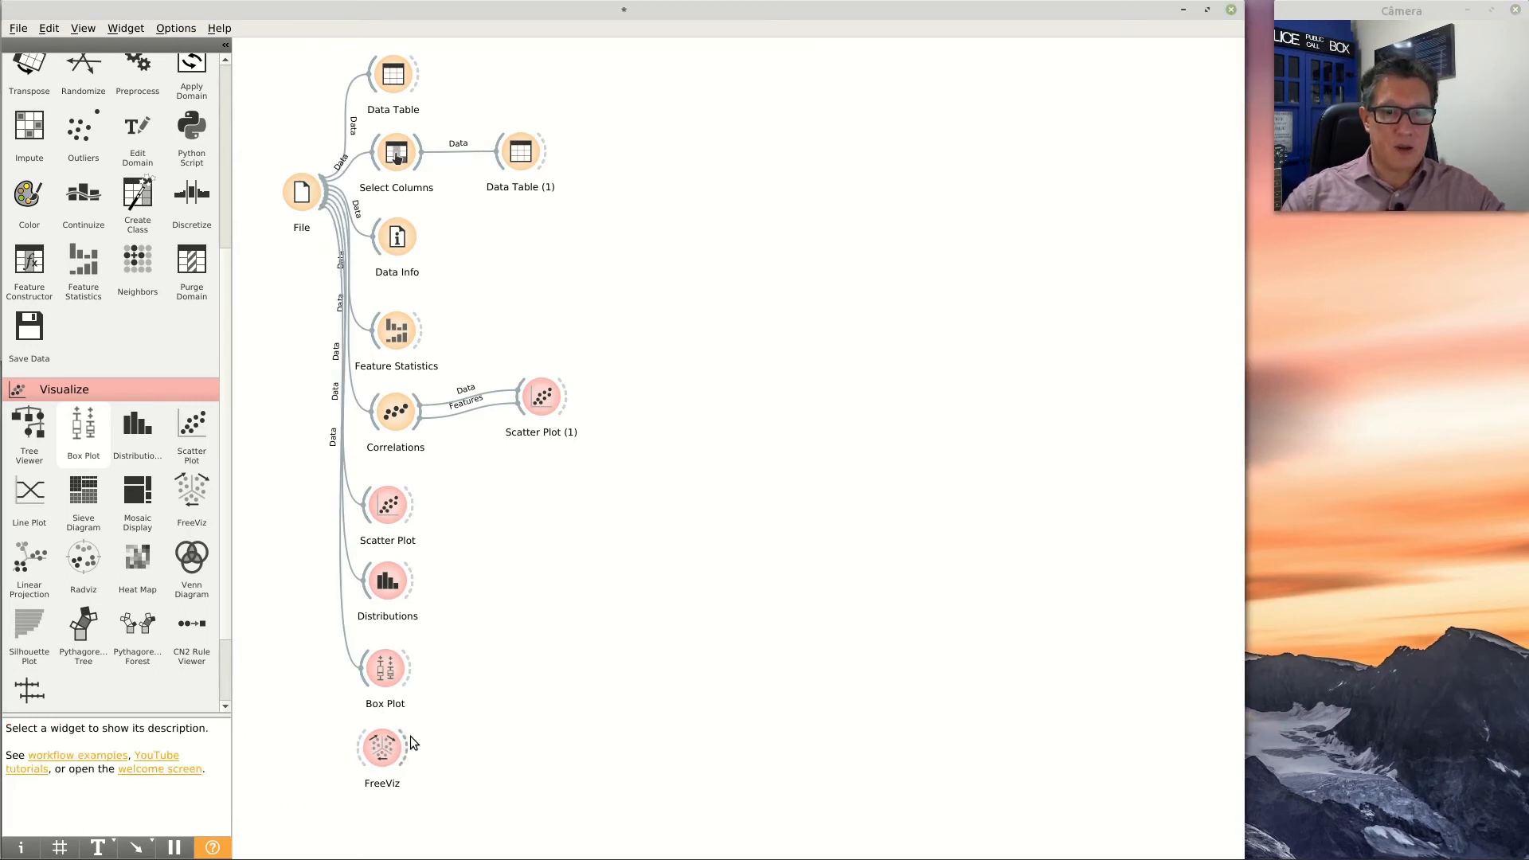
left_click_drag(380, 757, 598, 231)
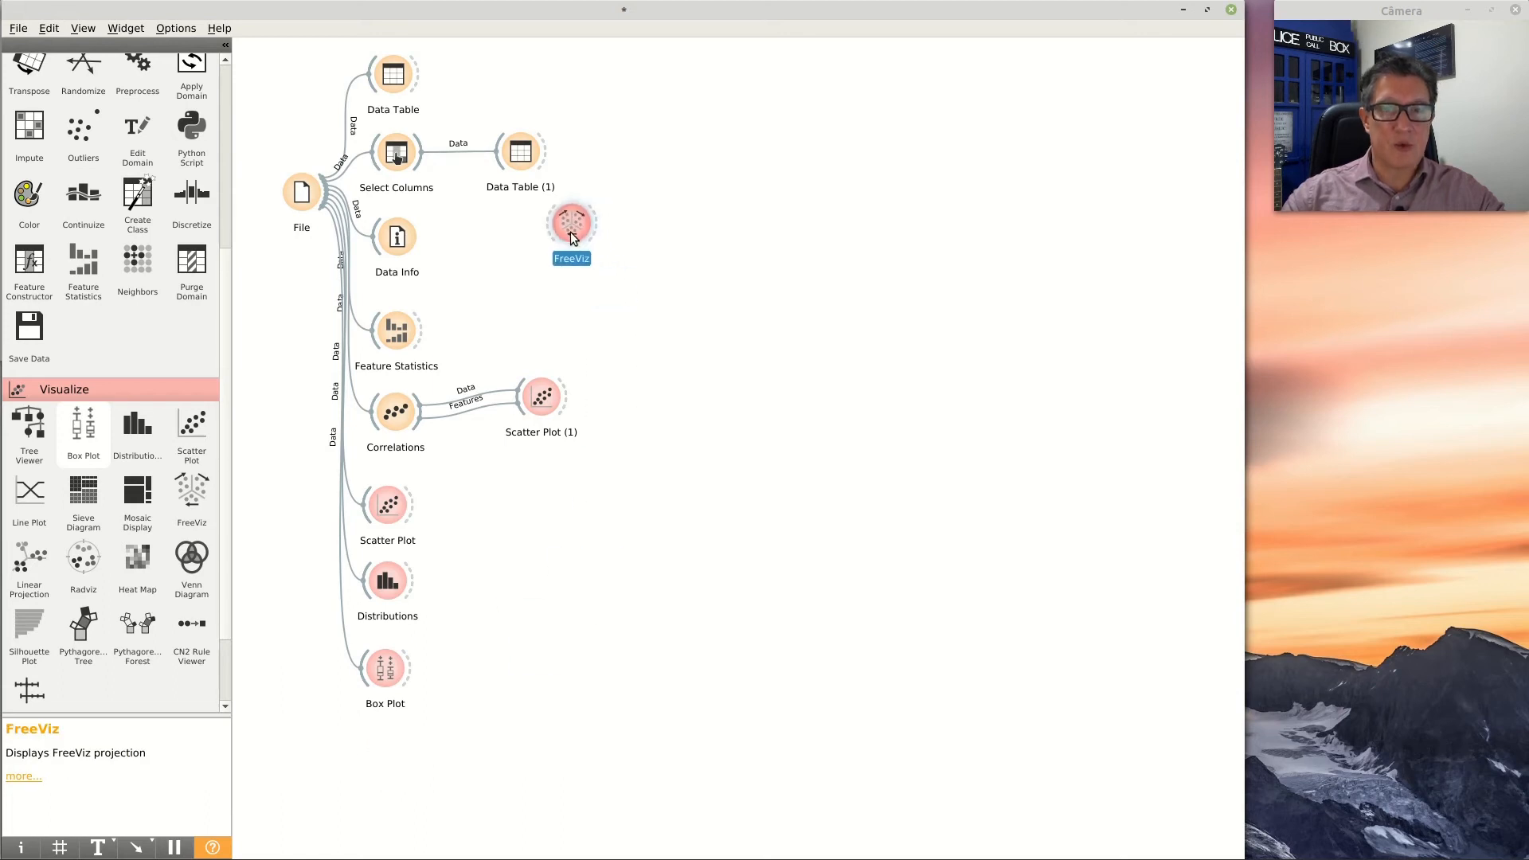
left_click_drag(519, 153, 534, 67)
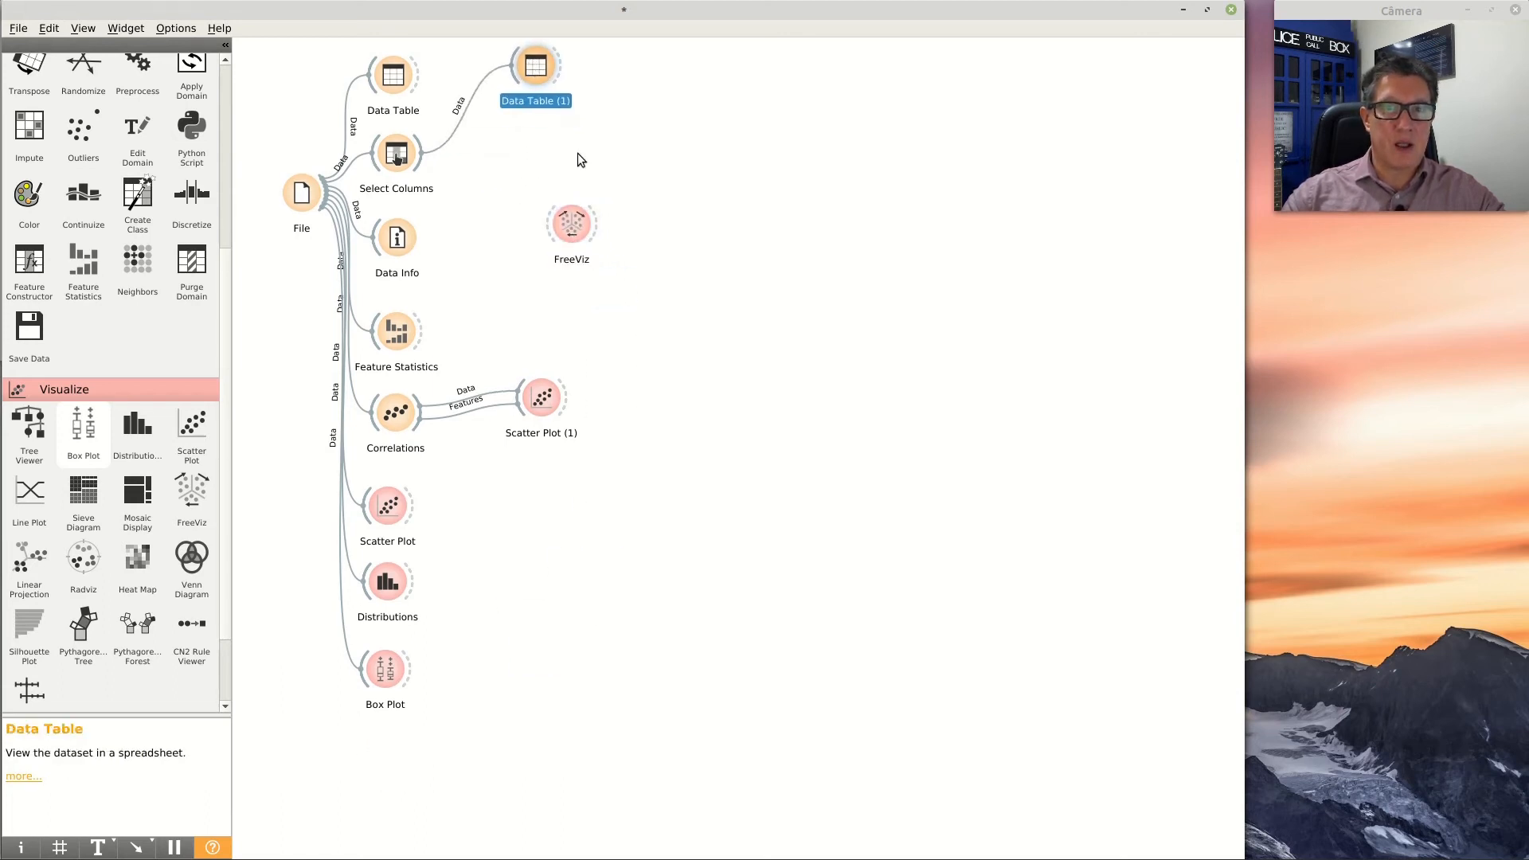
left_click_drag(571, 223, 534, 196)
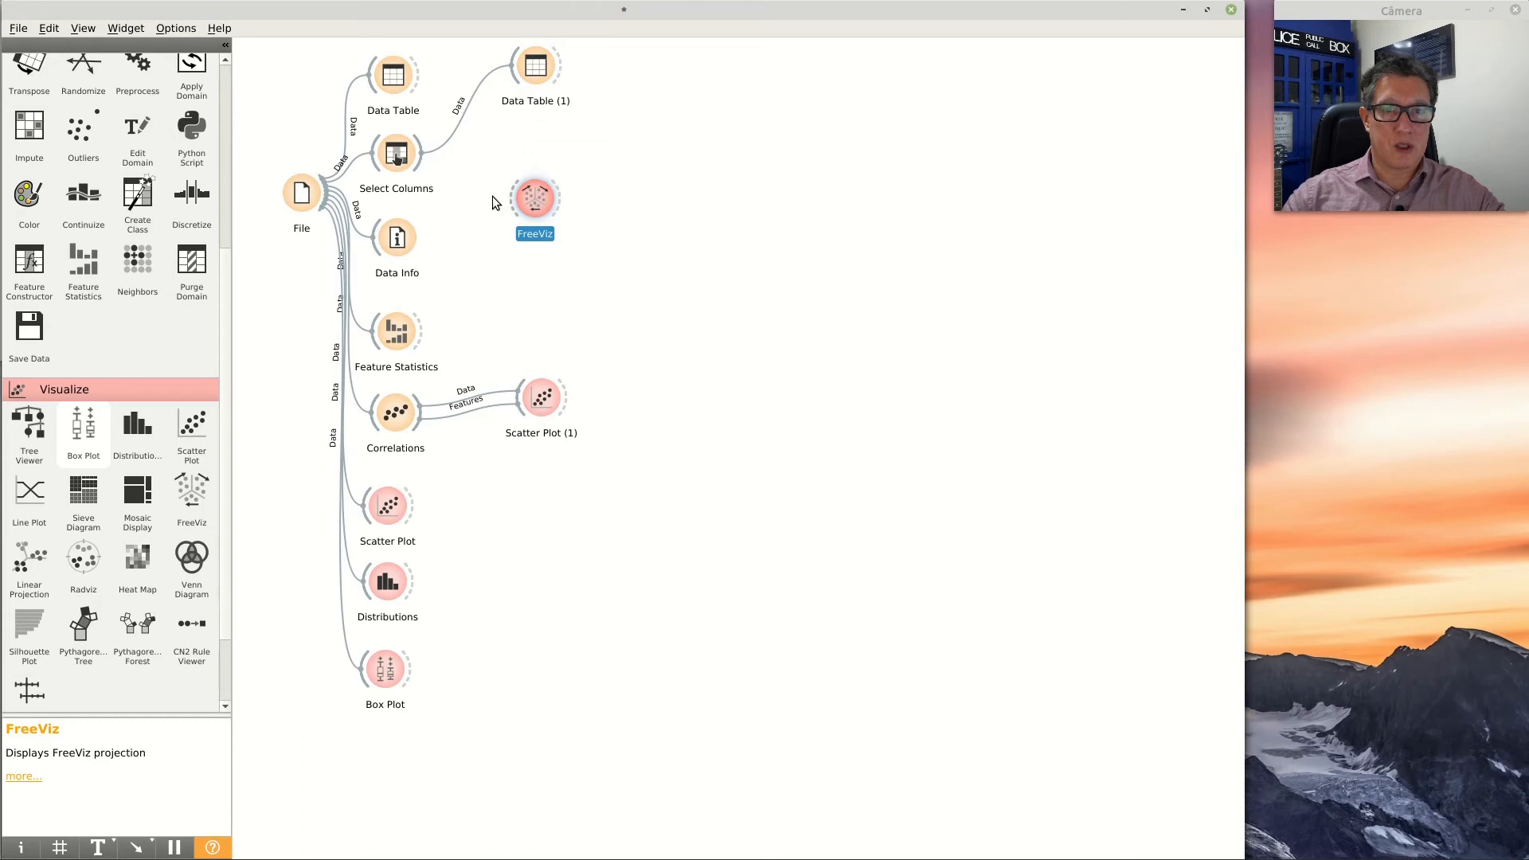
left_click_drag(421, 156, 514, 209)
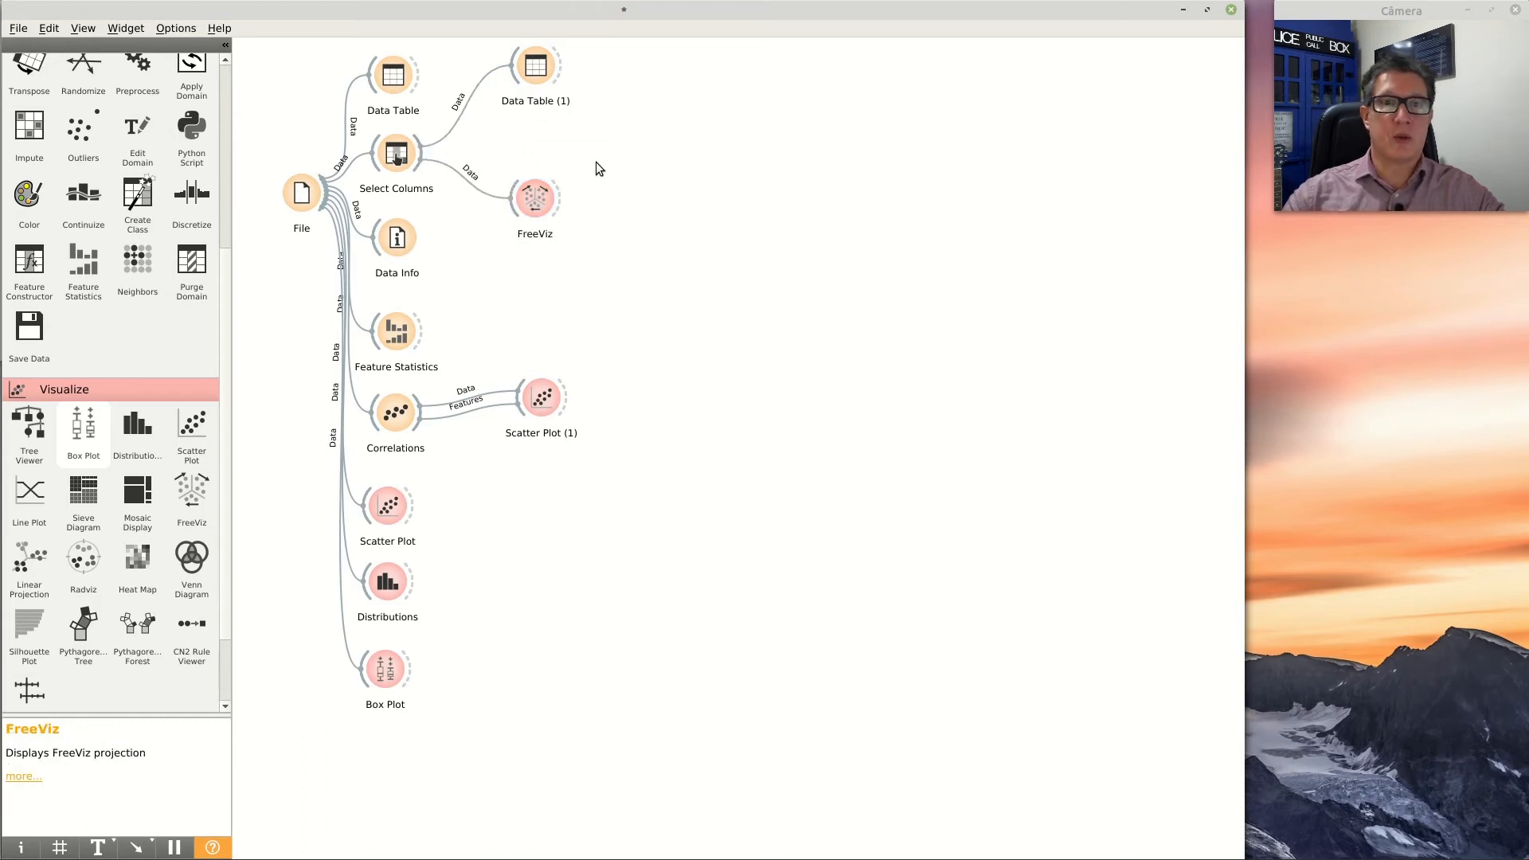
Open FreeViz, compare the Random initialization with the Circular one, and examine the points of the circular projection
double_click(539, 201)
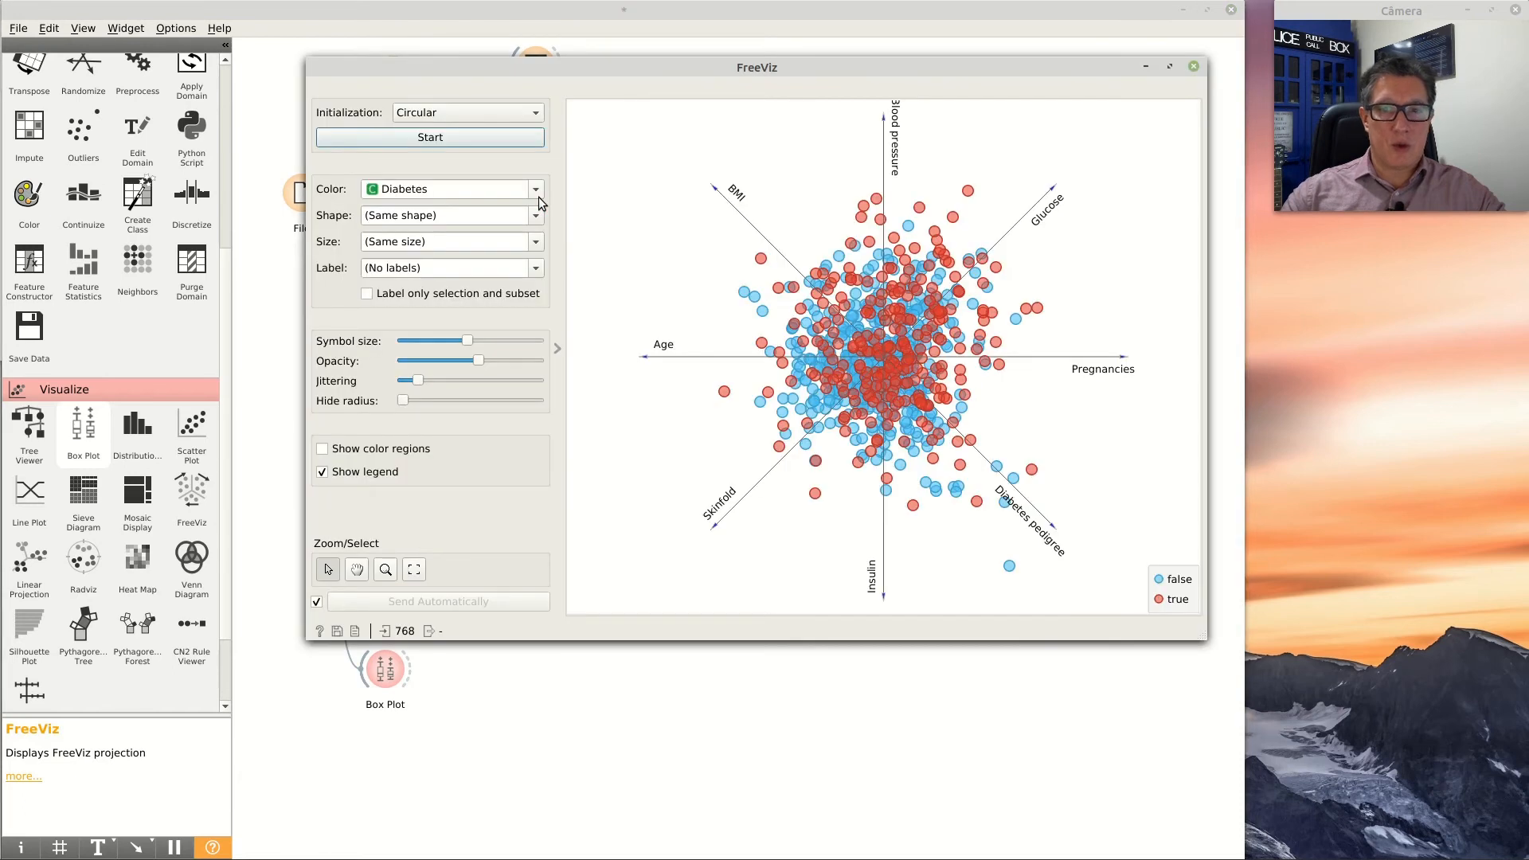
left_click(509, 116)
left_click(505, 128)
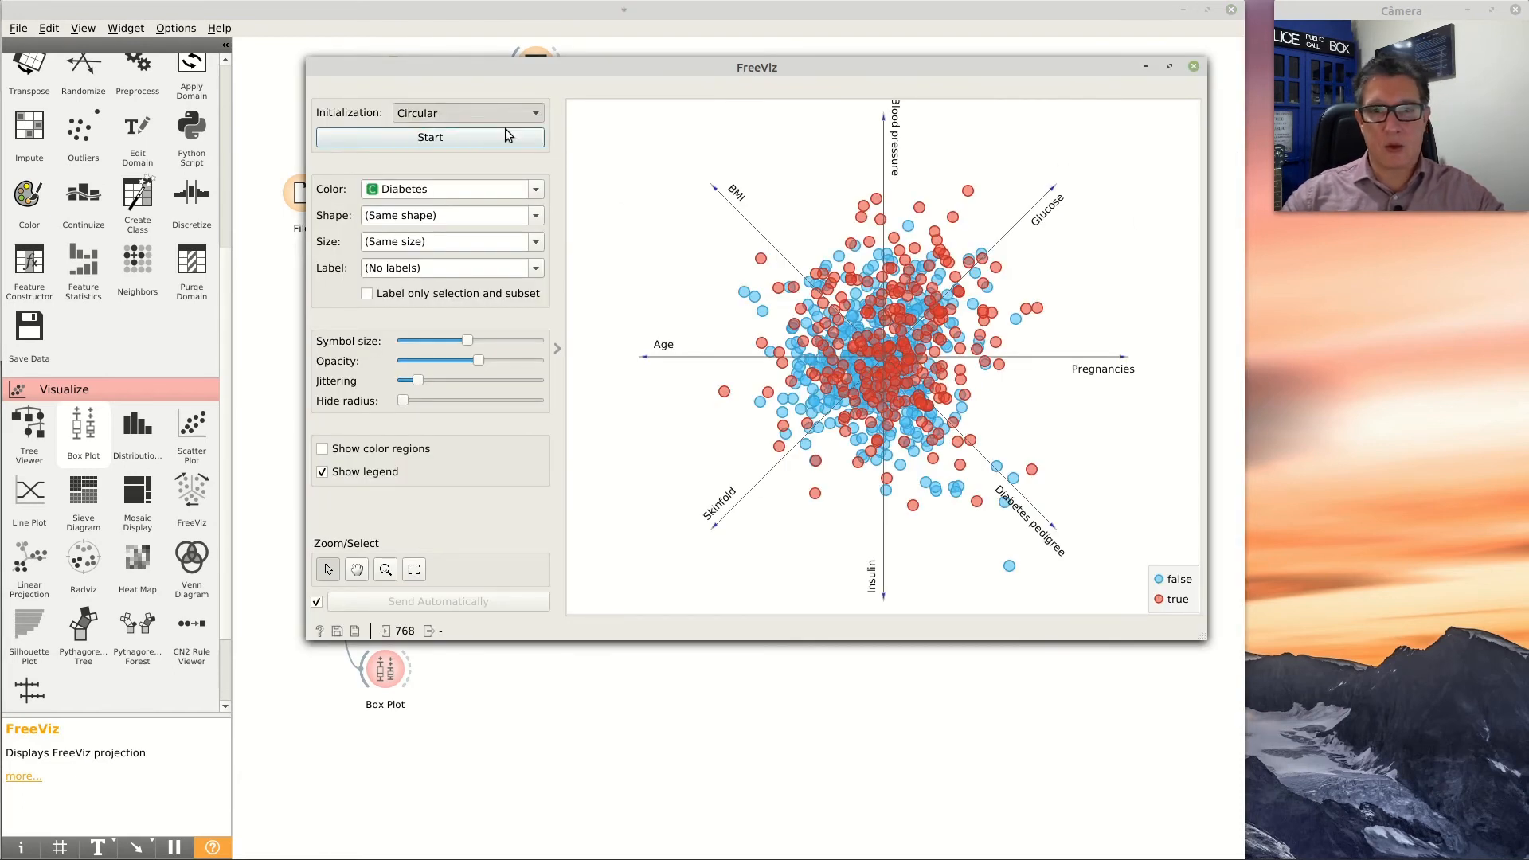
left_click(503, 114)
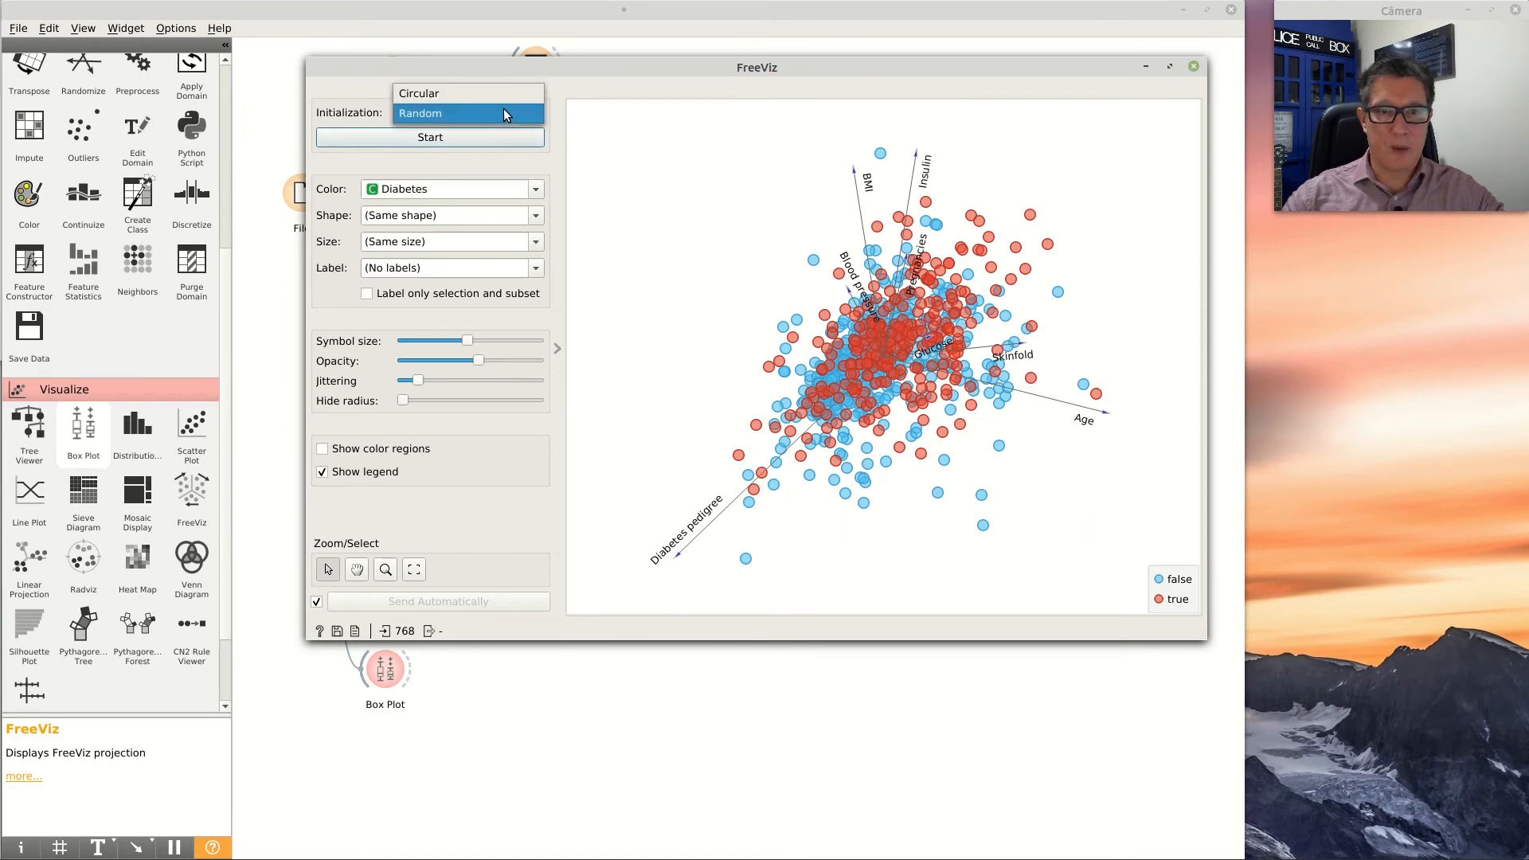
left_click(500, 99)
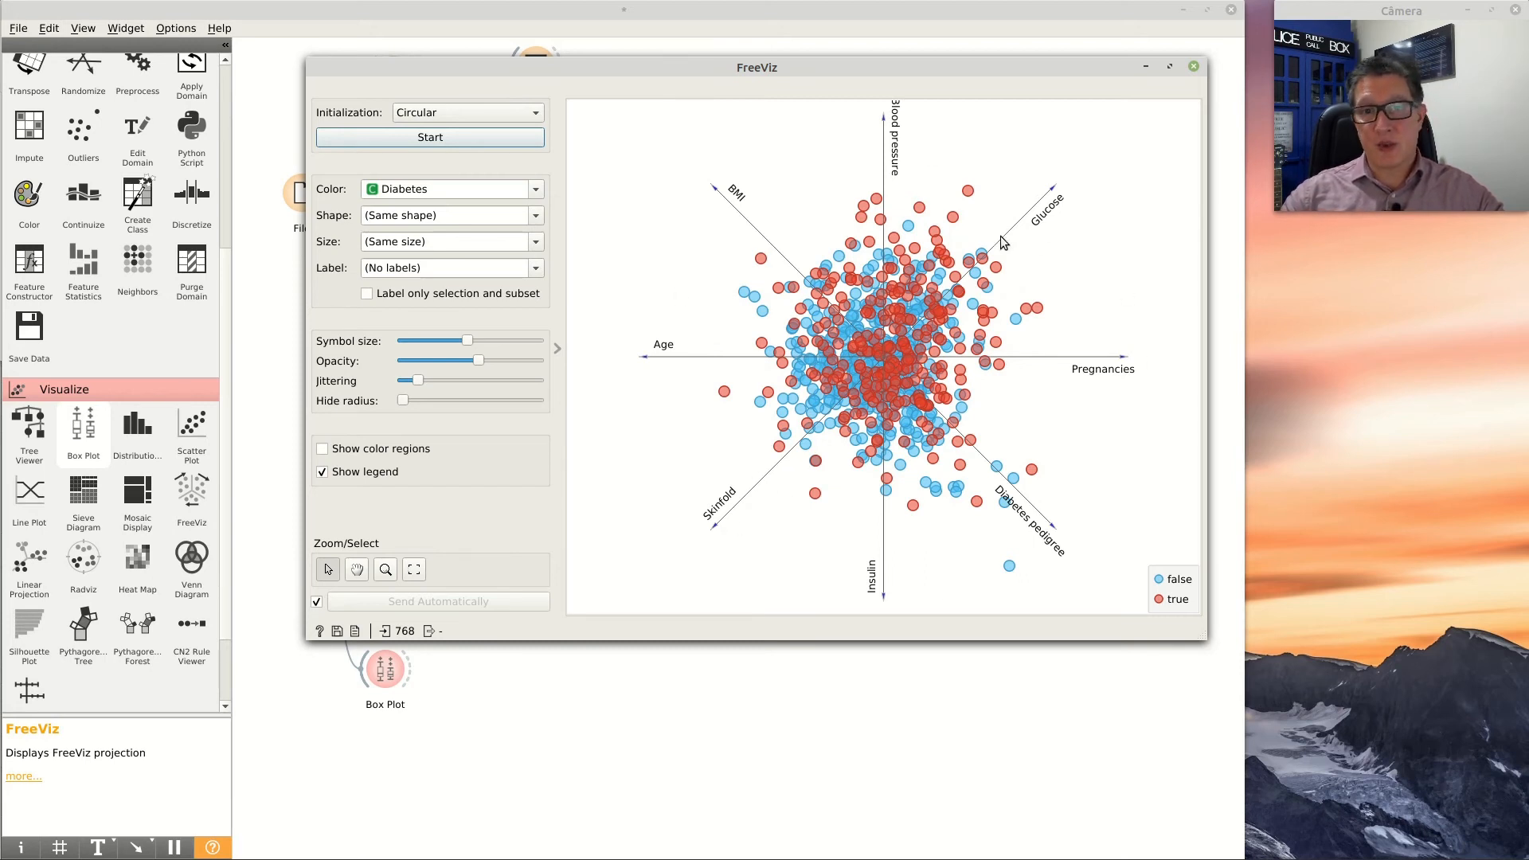
mouse_move(919, 316)
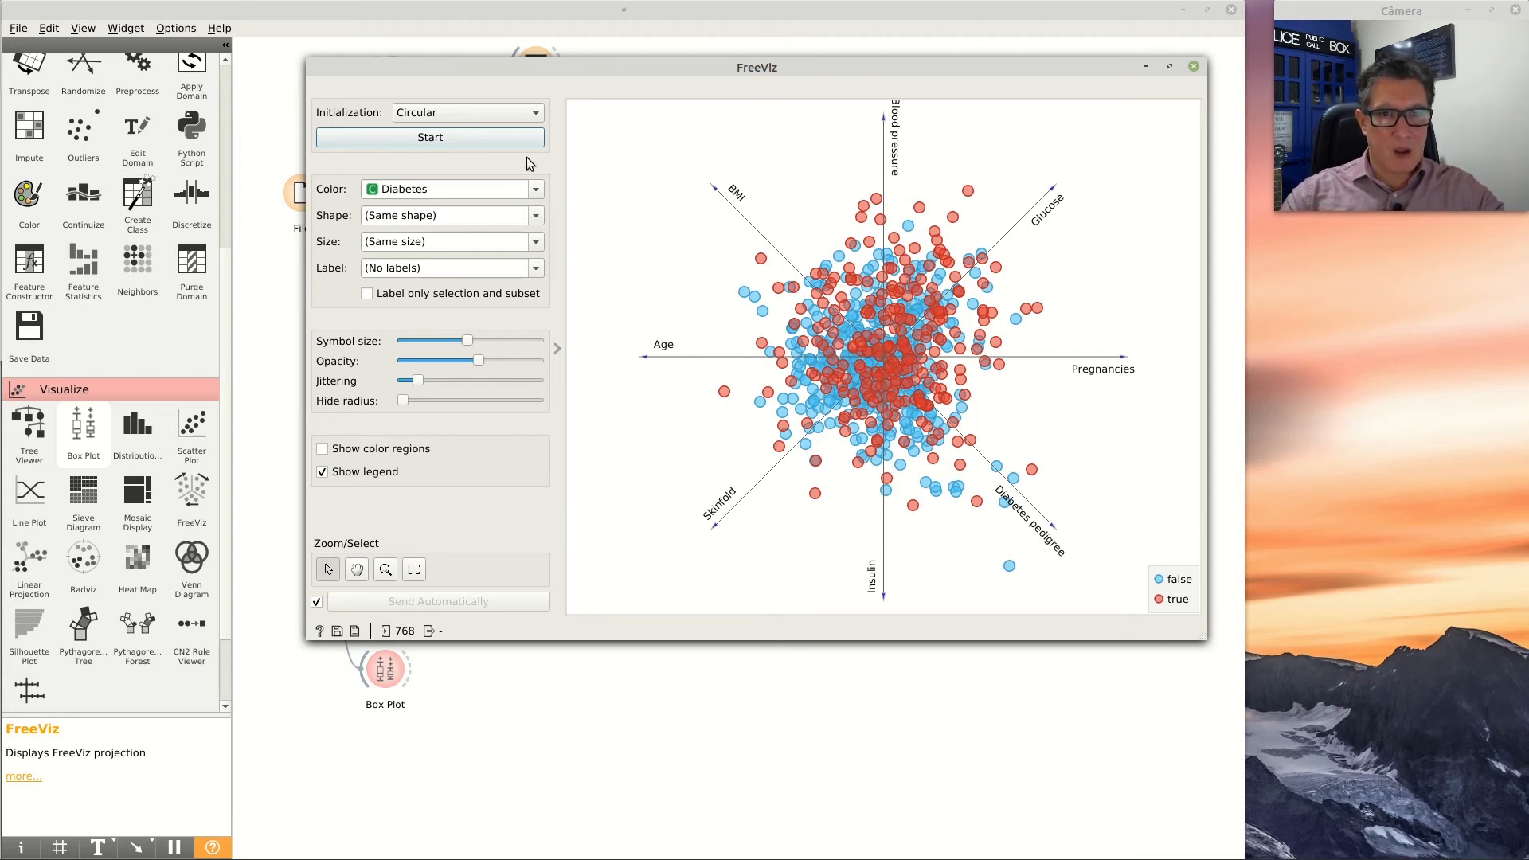
Run the FreeViz optimization from the Circular initialization, examine the projection, shift the plot slightly upward, and return to selection mode
left_click(477, 136)
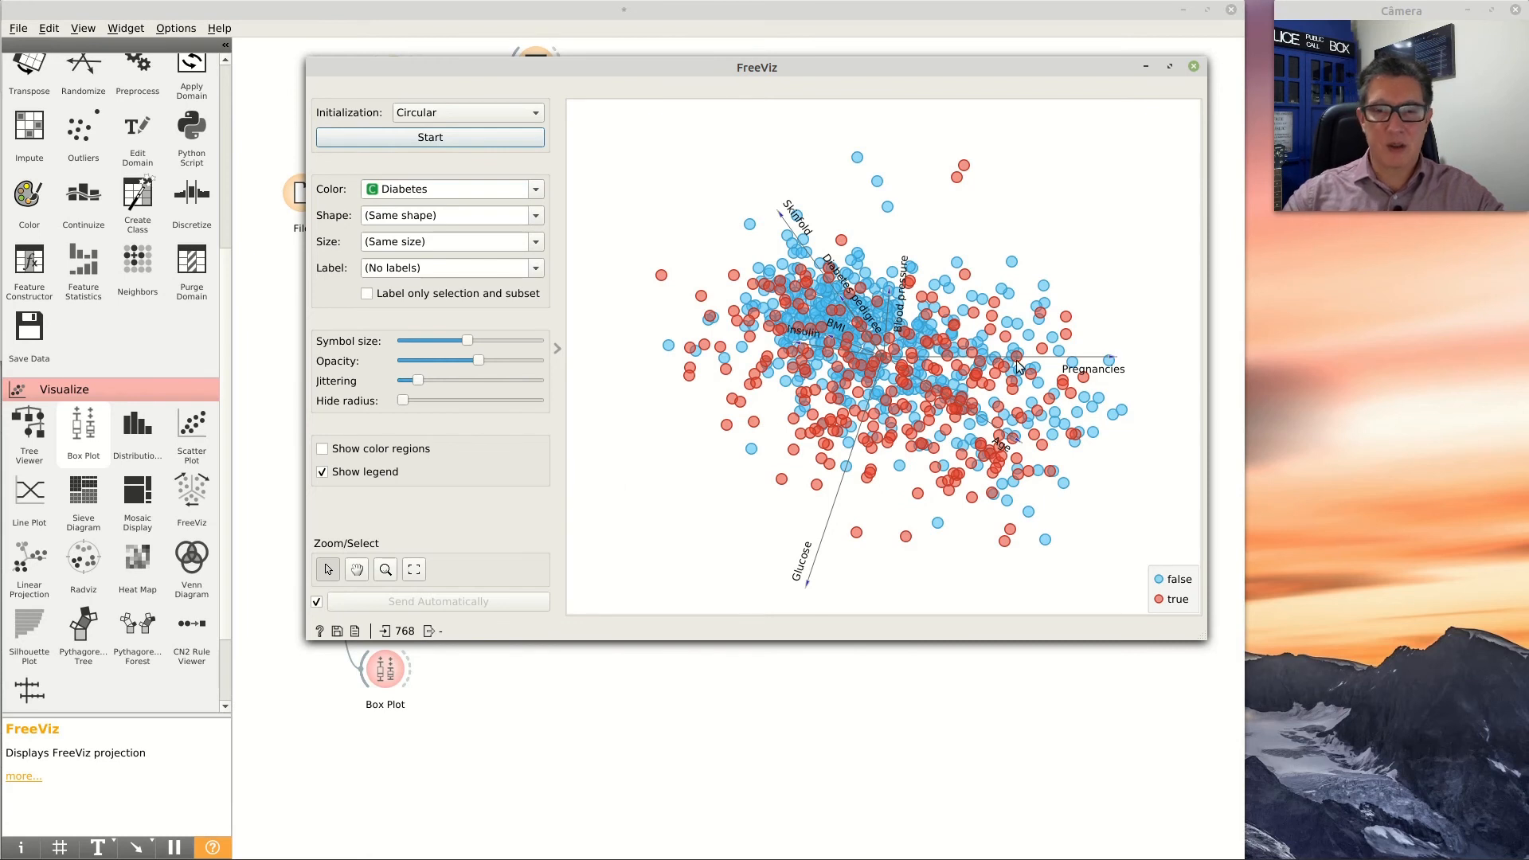
mouse_move(1018, 361)
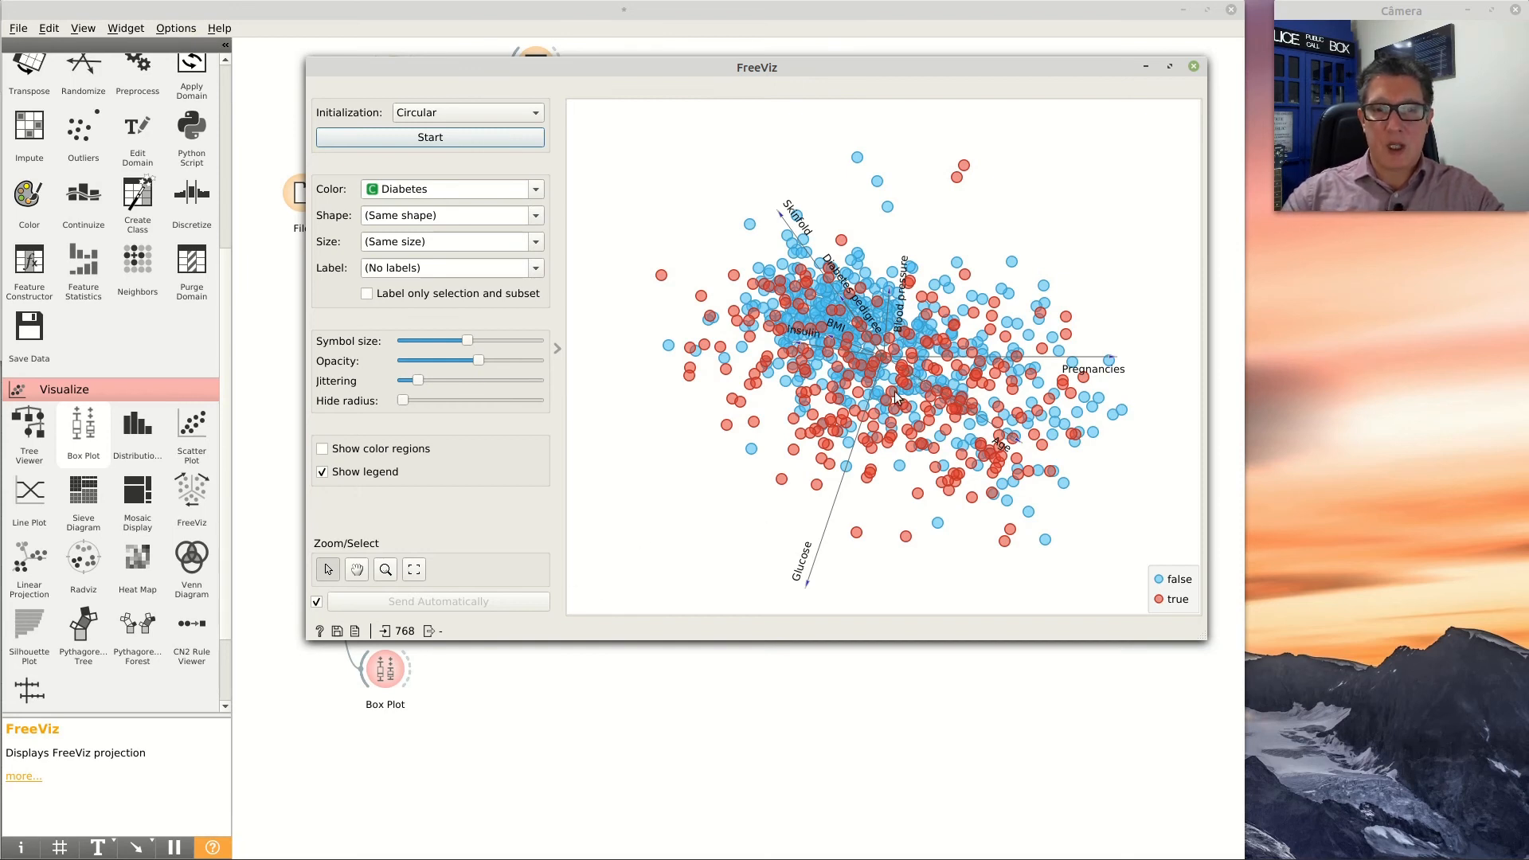
left_click(357, 570)
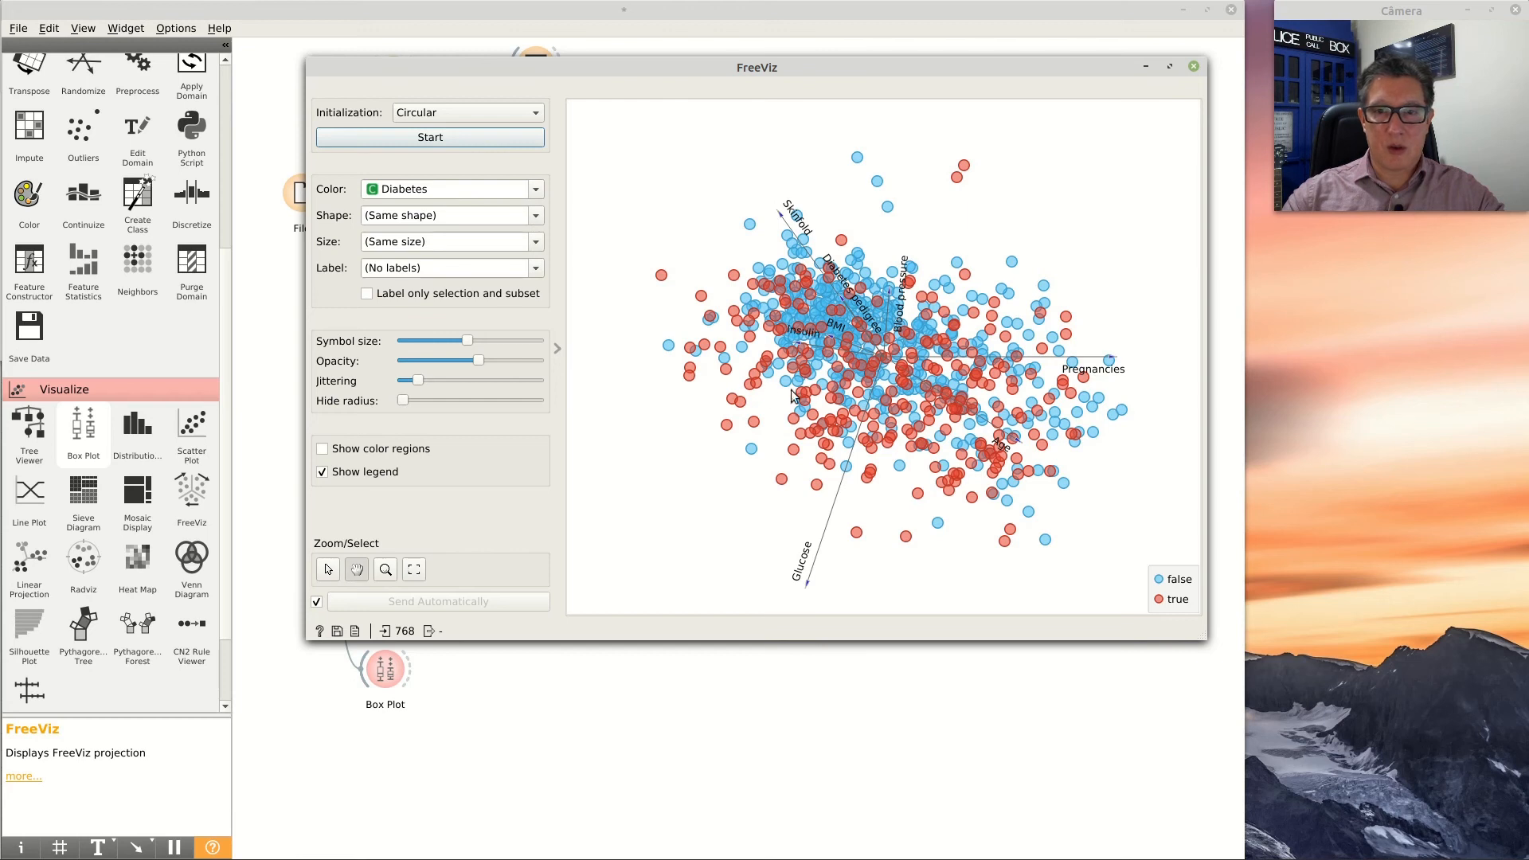
left_click_drag(878, 413, 869, 375)
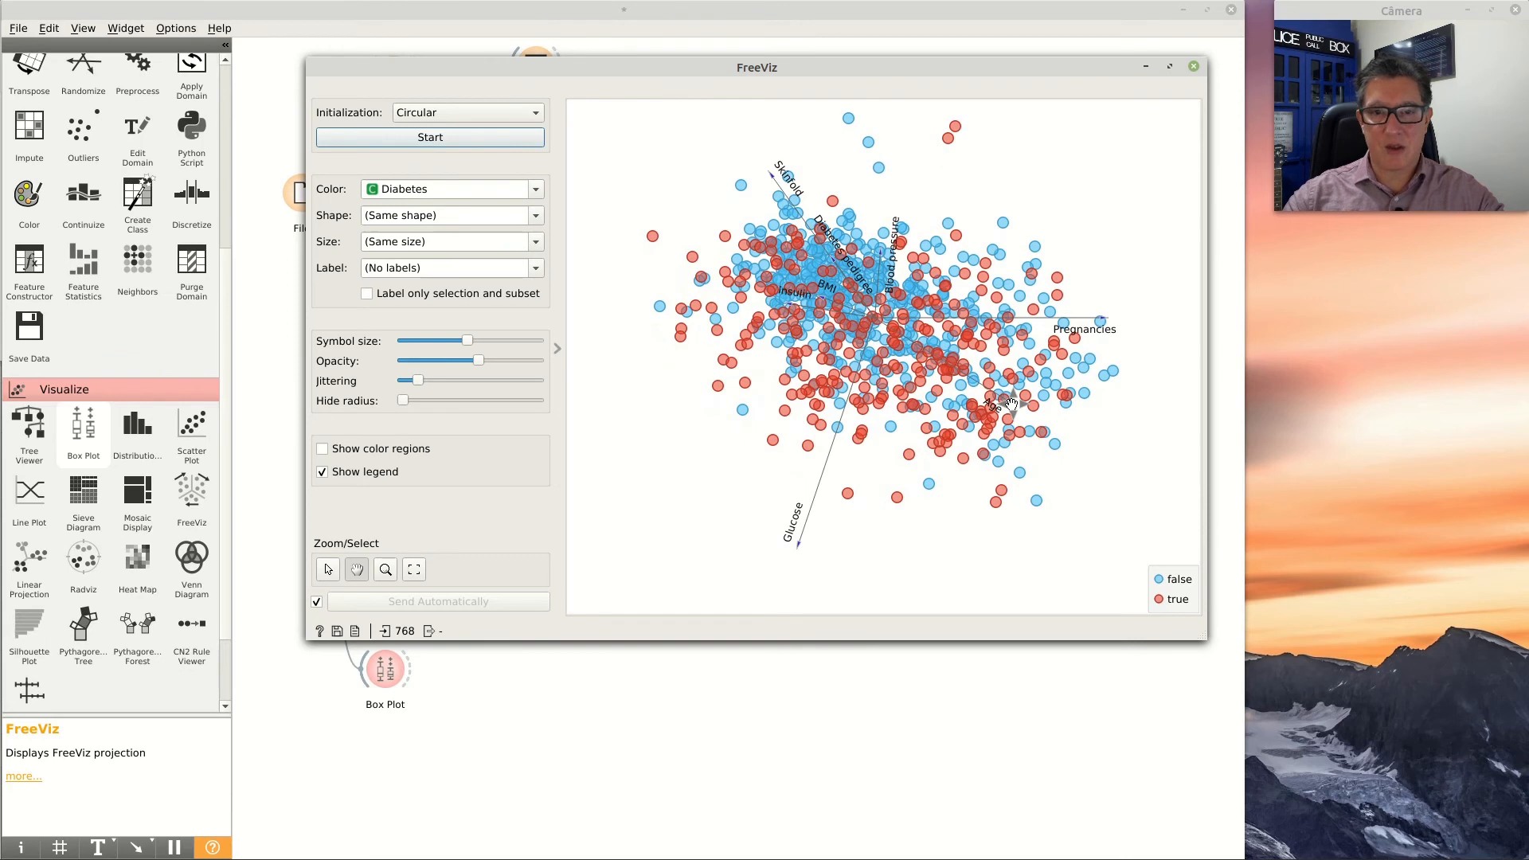
left_click(329, 570)
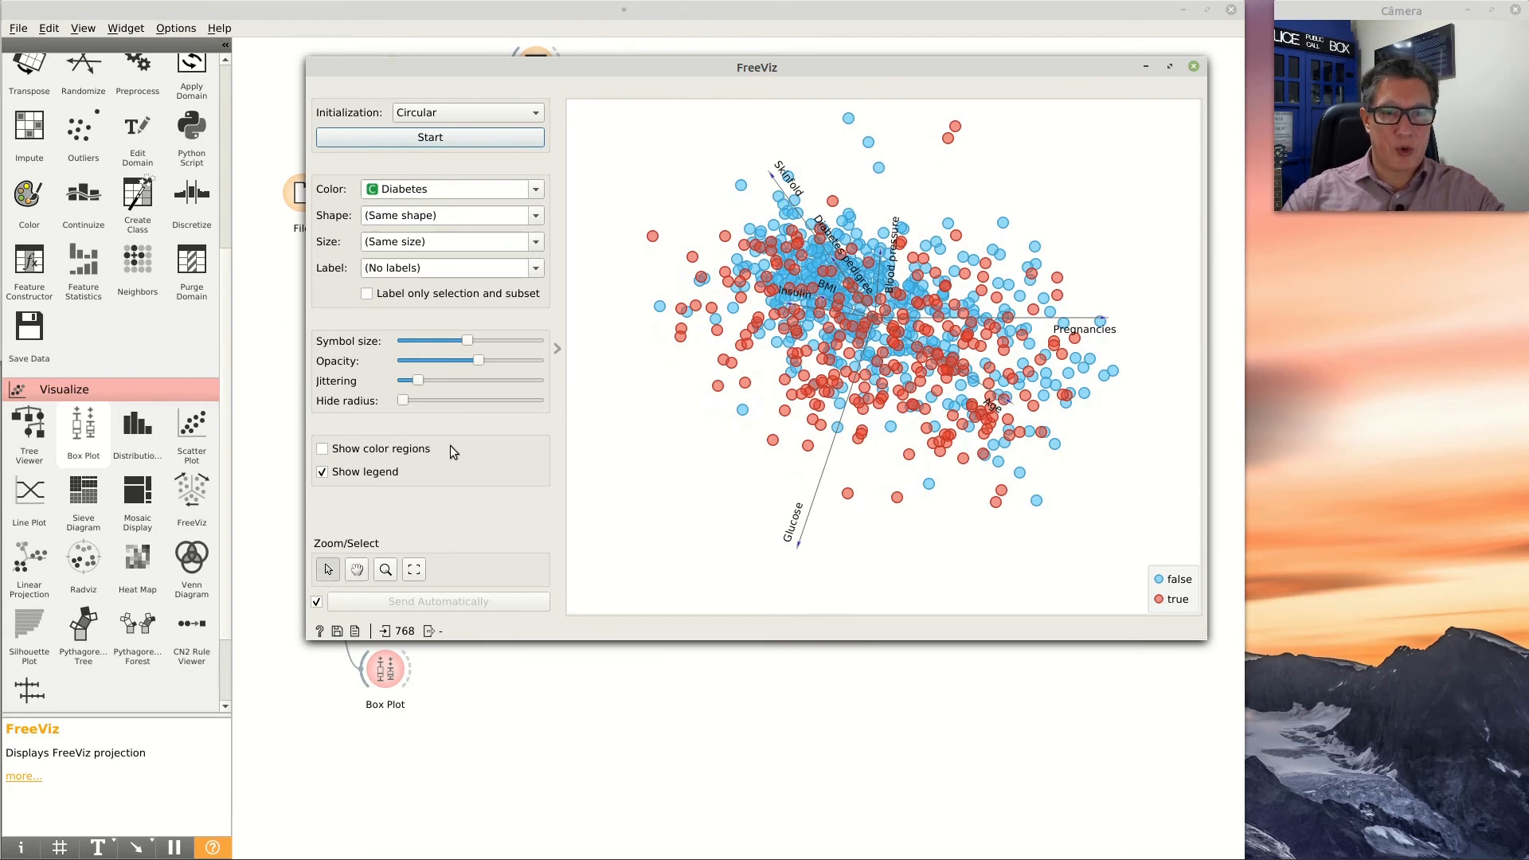
Reposition the FreeViz anchors: Glucose to the plot's upper right, Skinfold downward, Pregnancies slightly upward and Insulin to the lower left, then close the projection
left_click_drag(790, 554, 1070, 145)
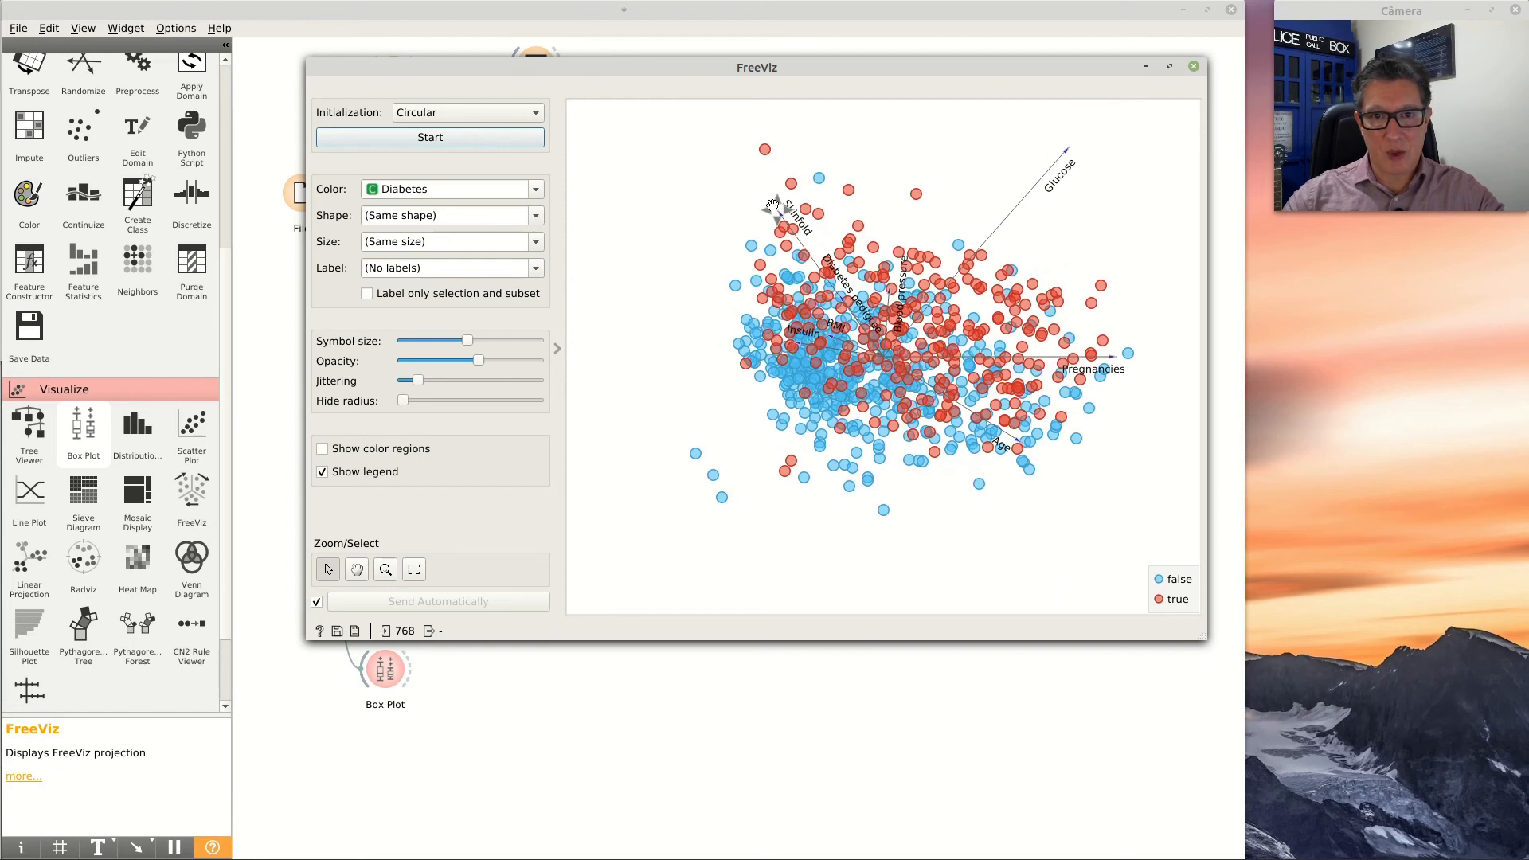
left_click_drag(747, 264, 836, 548)
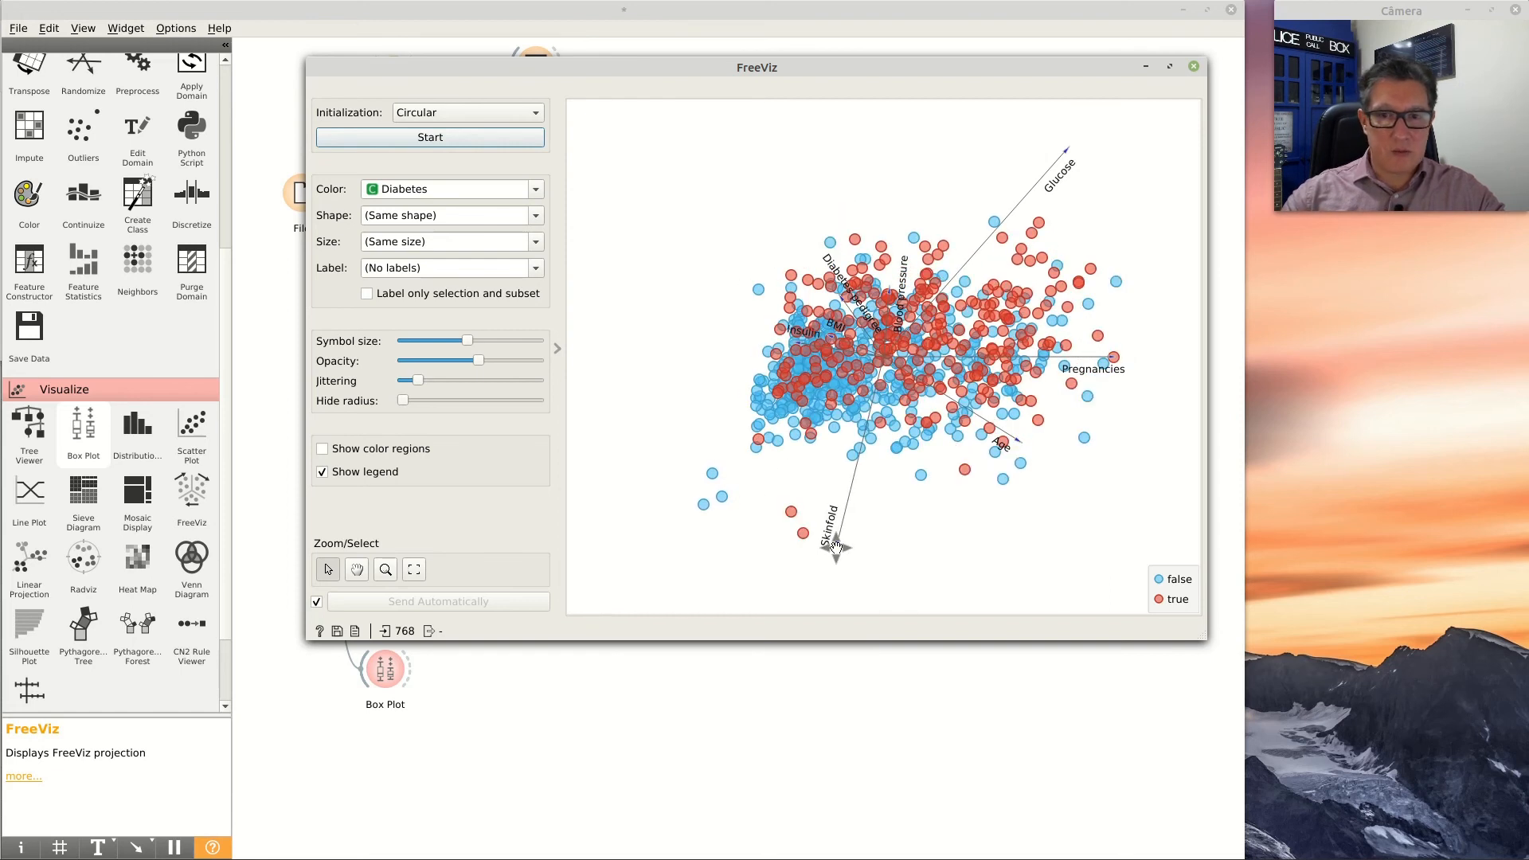
left_click_drag(1113, 356, 1139, 307)
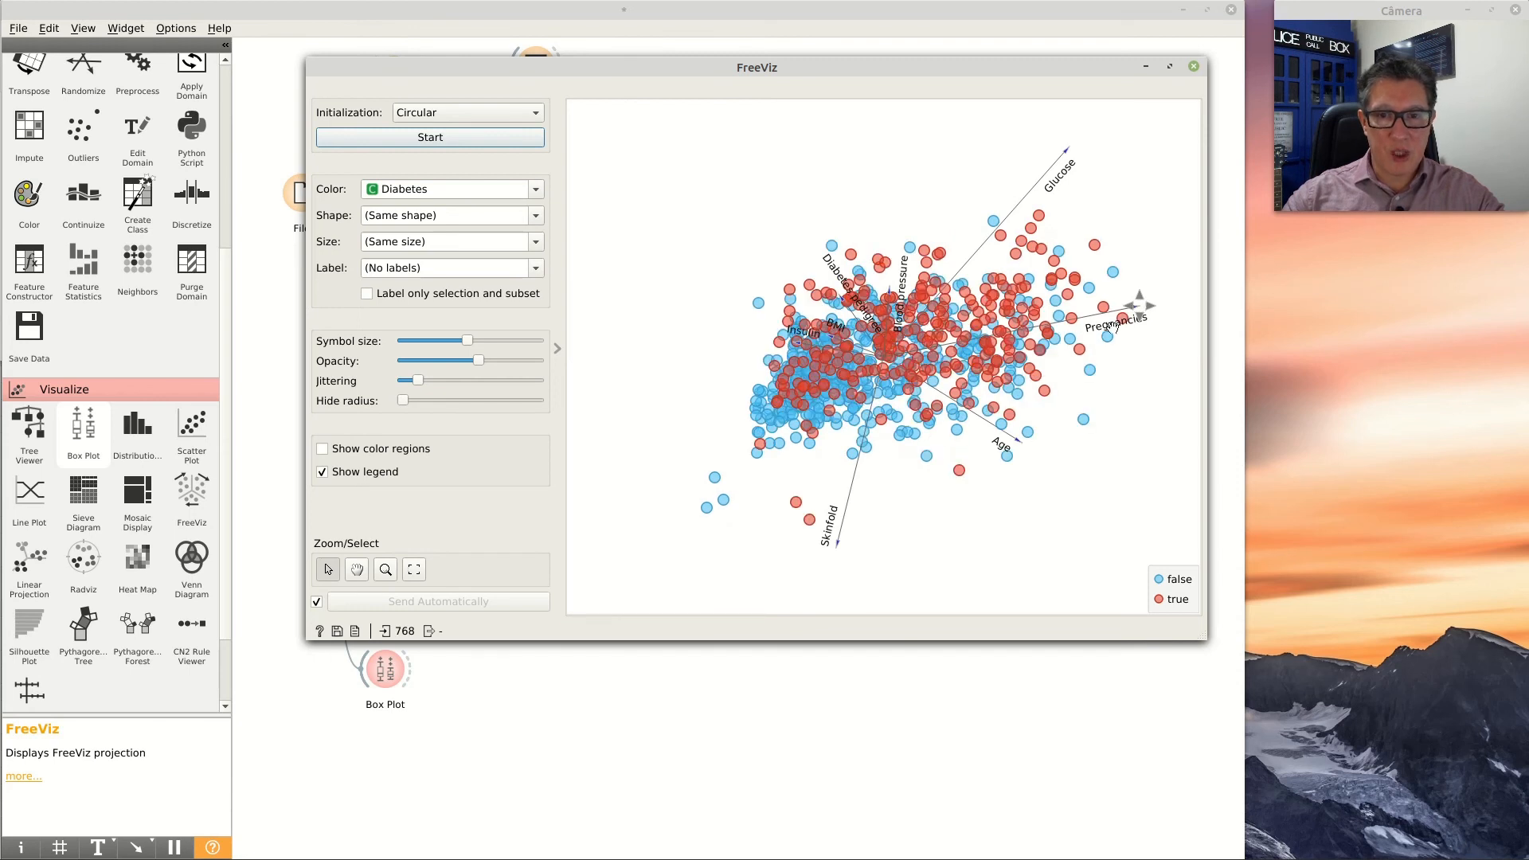
left_click_drag(795, 341, 663, 441)
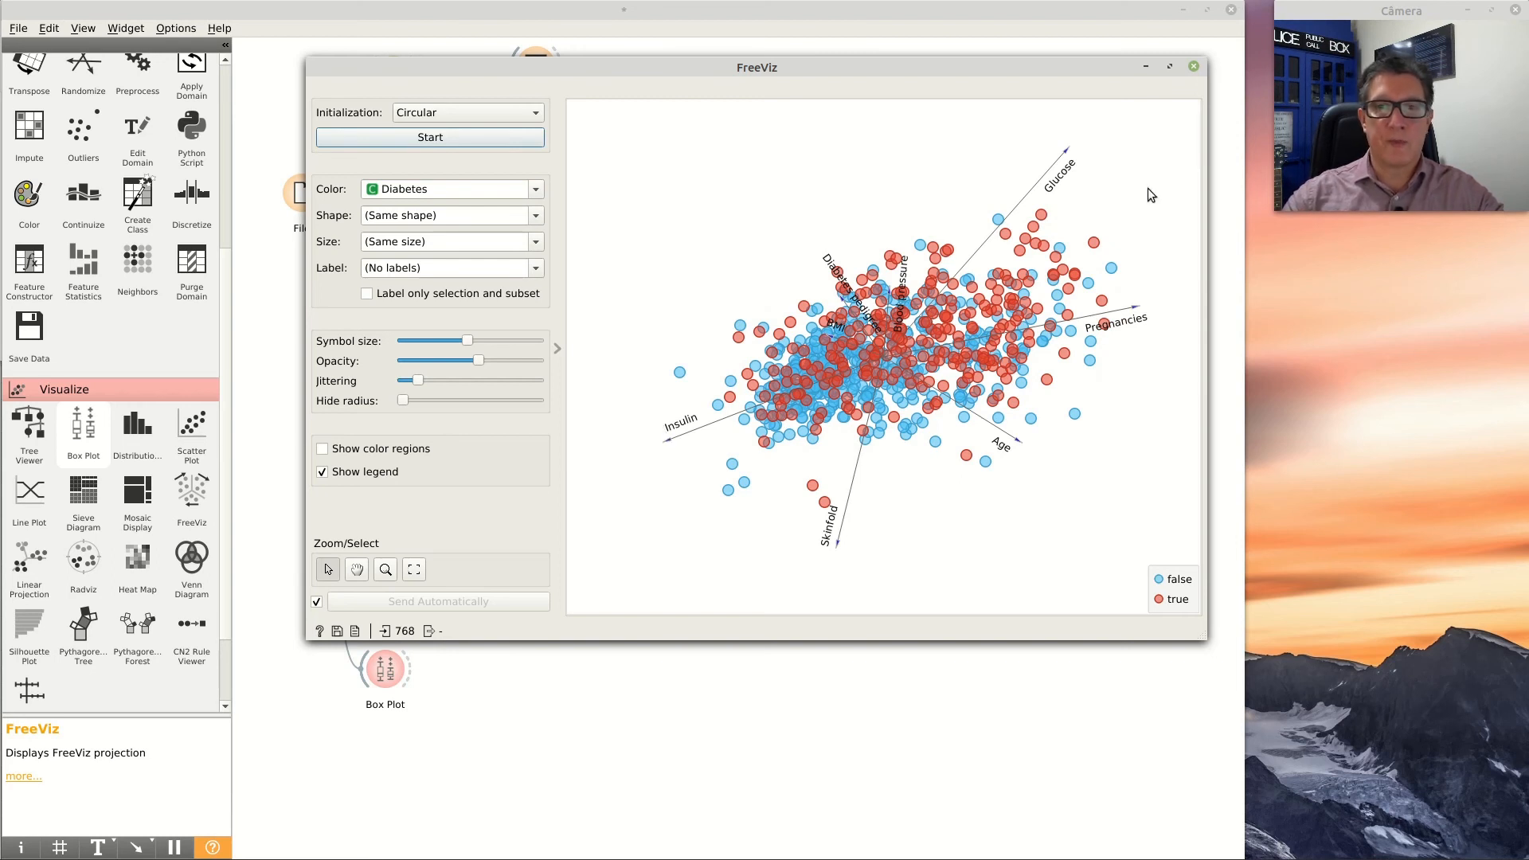
left_click(1193, 65)
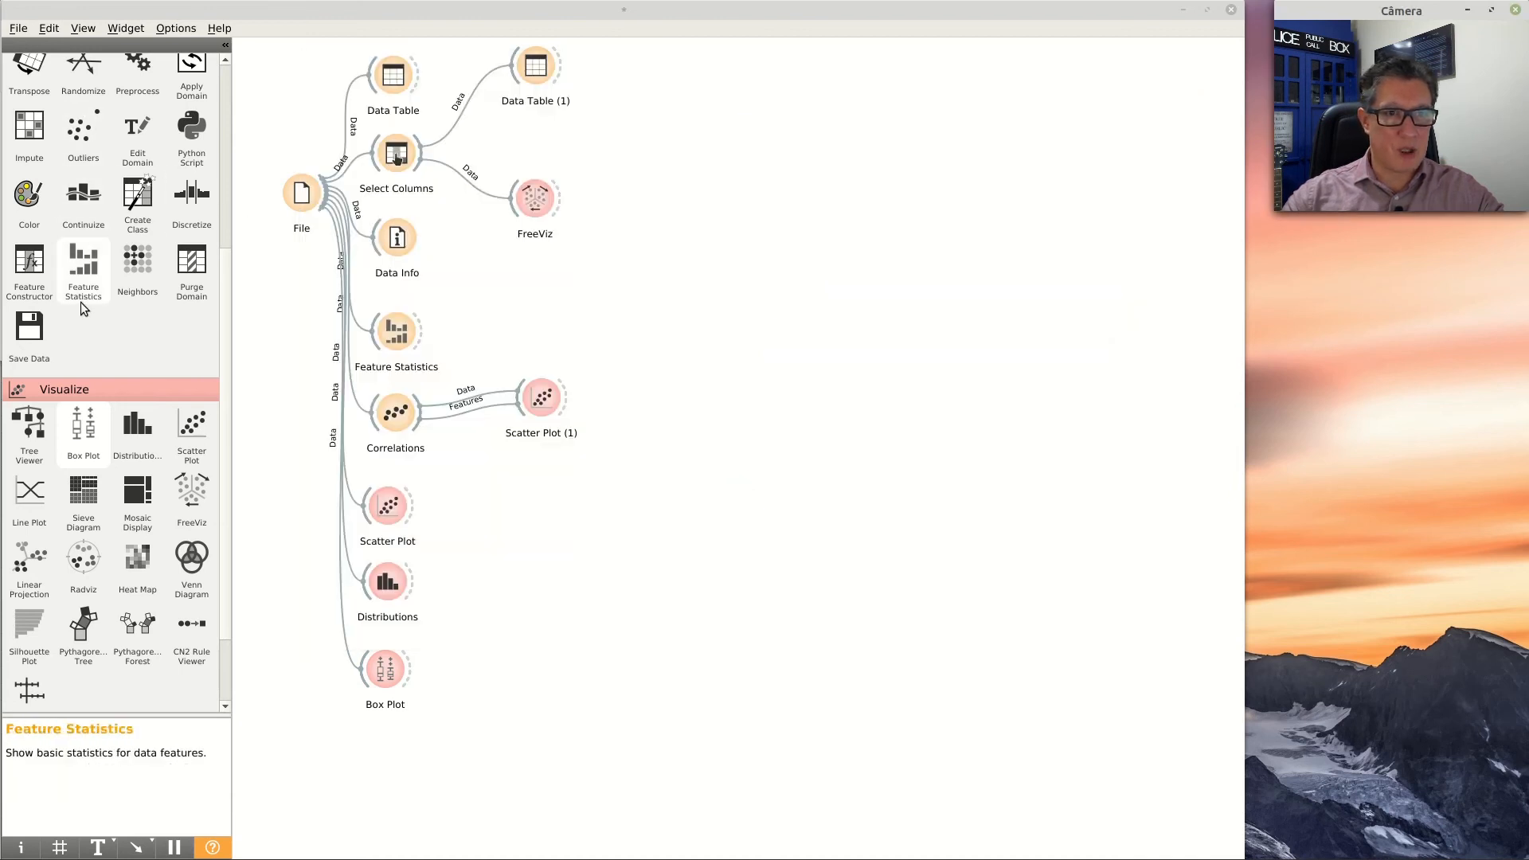
Add a second File widget in the empty area of the canvas and load the documentation dataset iris.tab into it
scroll(79, 303, "up", 3)
left_click_drag(30, 80, 1030, 219)
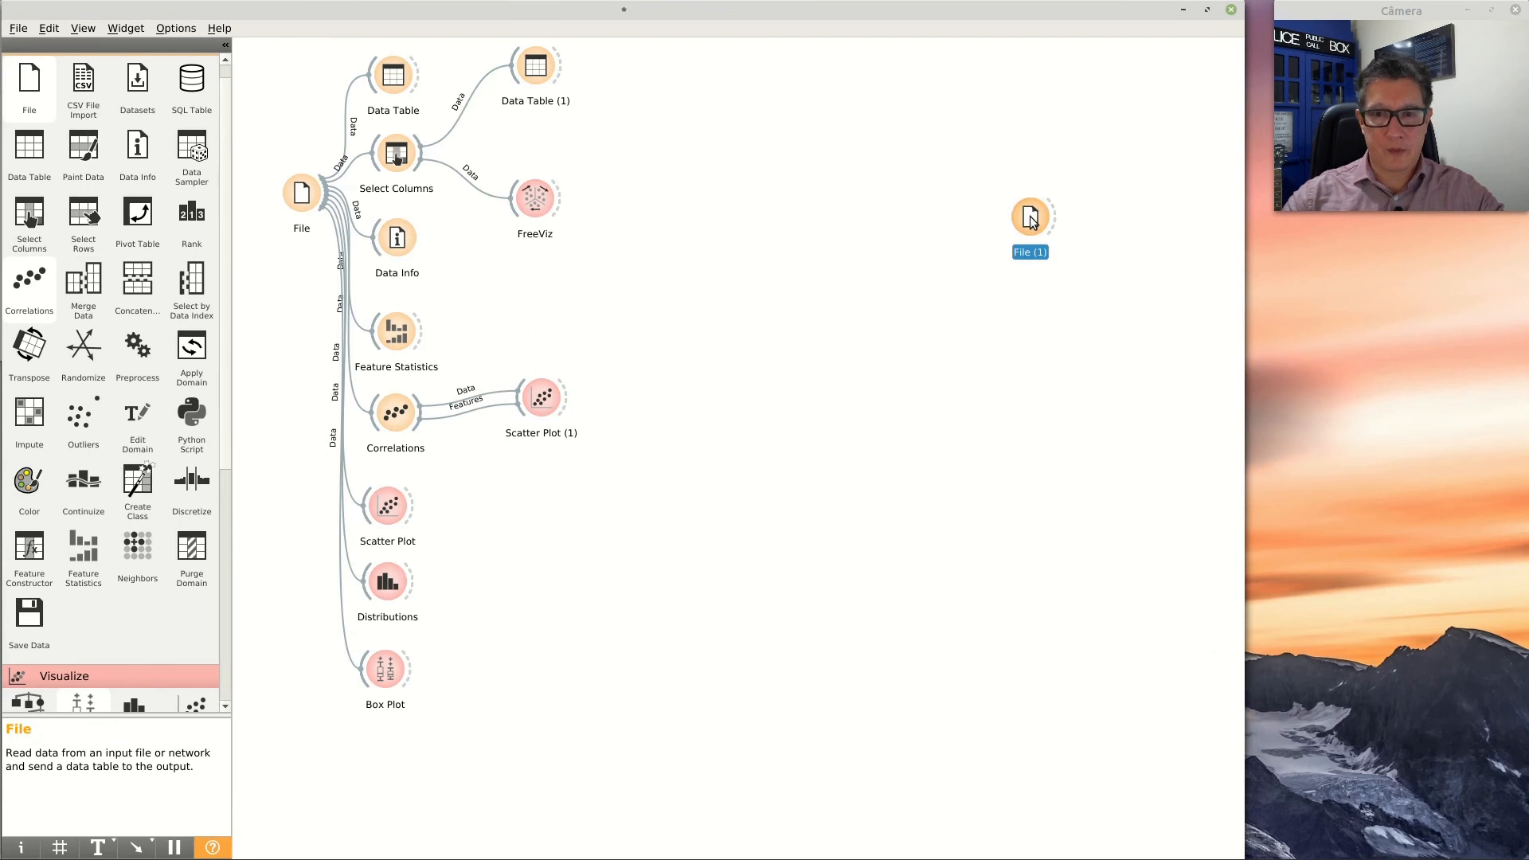
left_click(1004, 483)
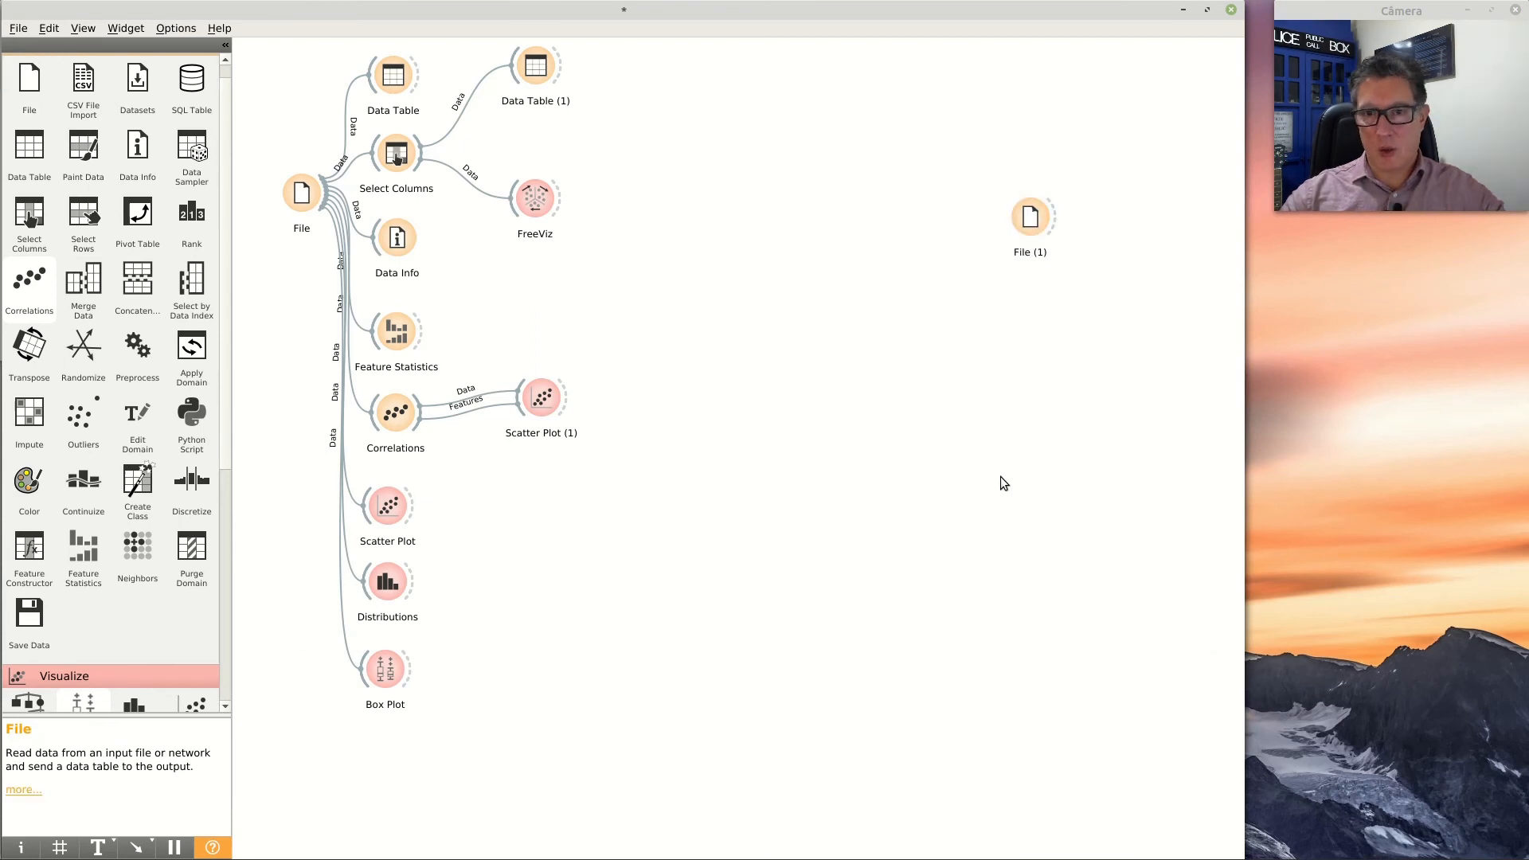
double_click(1031, 219)
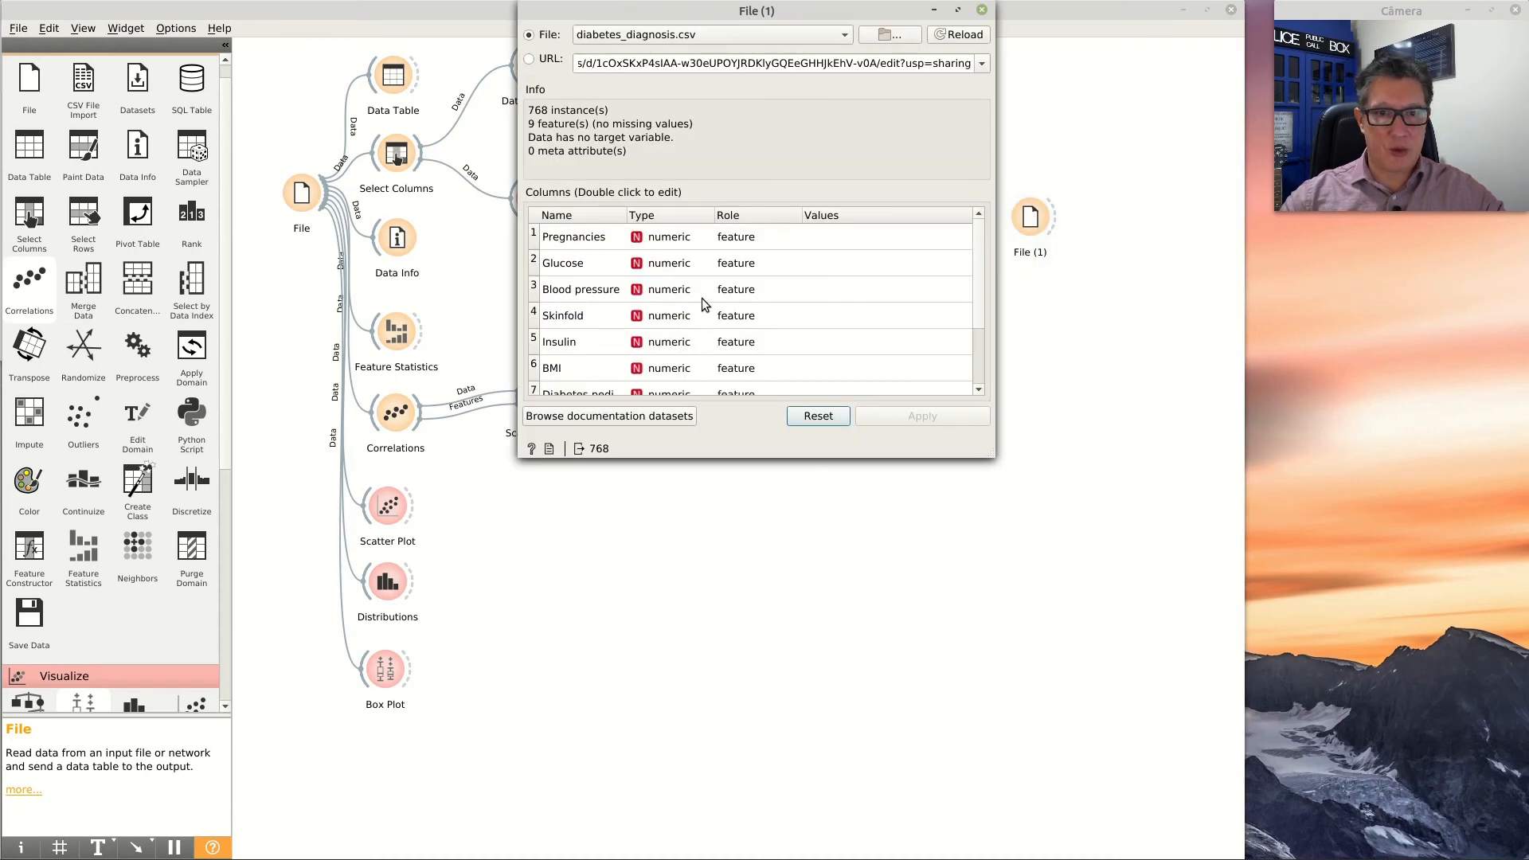
left_click(622, 418)
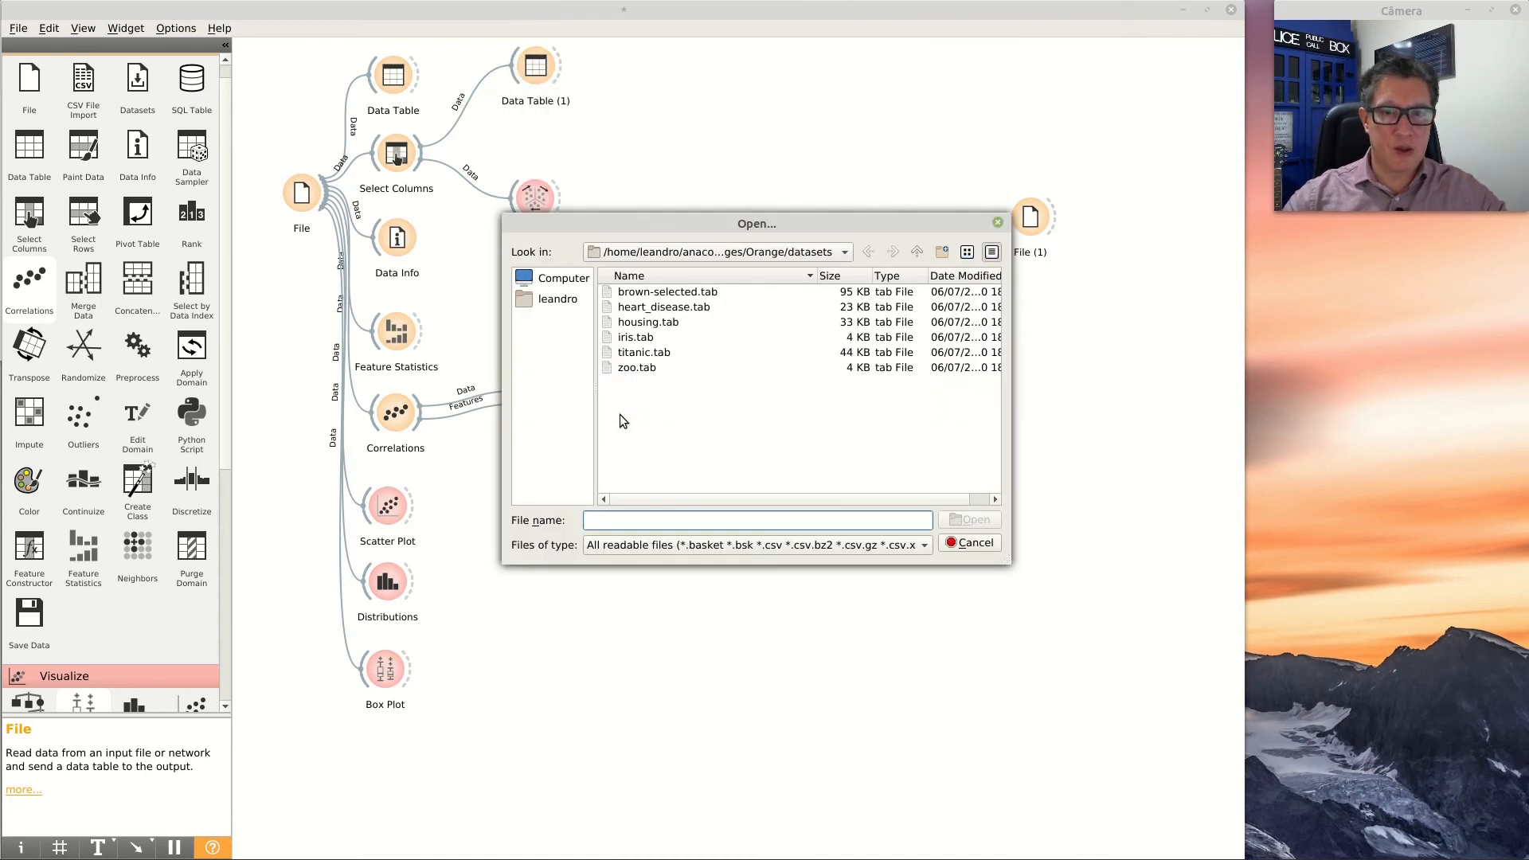
double_click(642, 339)
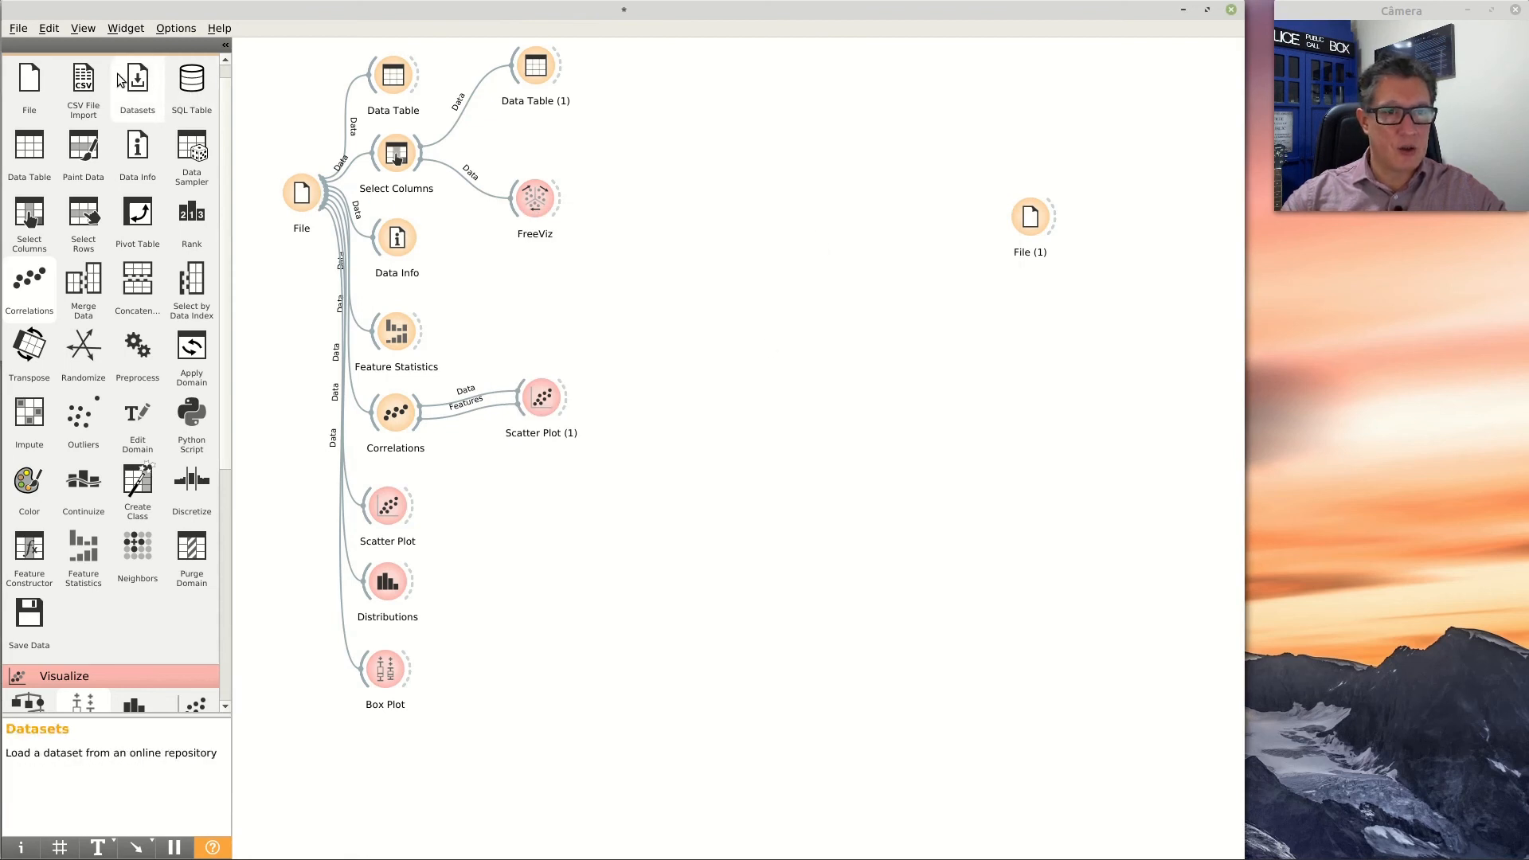
Shift File (1) toward the canvas centre, add a Data Table widget beside it, and link File (1) to that table
left_click_drag(808, 205, 766, 214)
left_click_drag(1083, 204, 1032, 213)
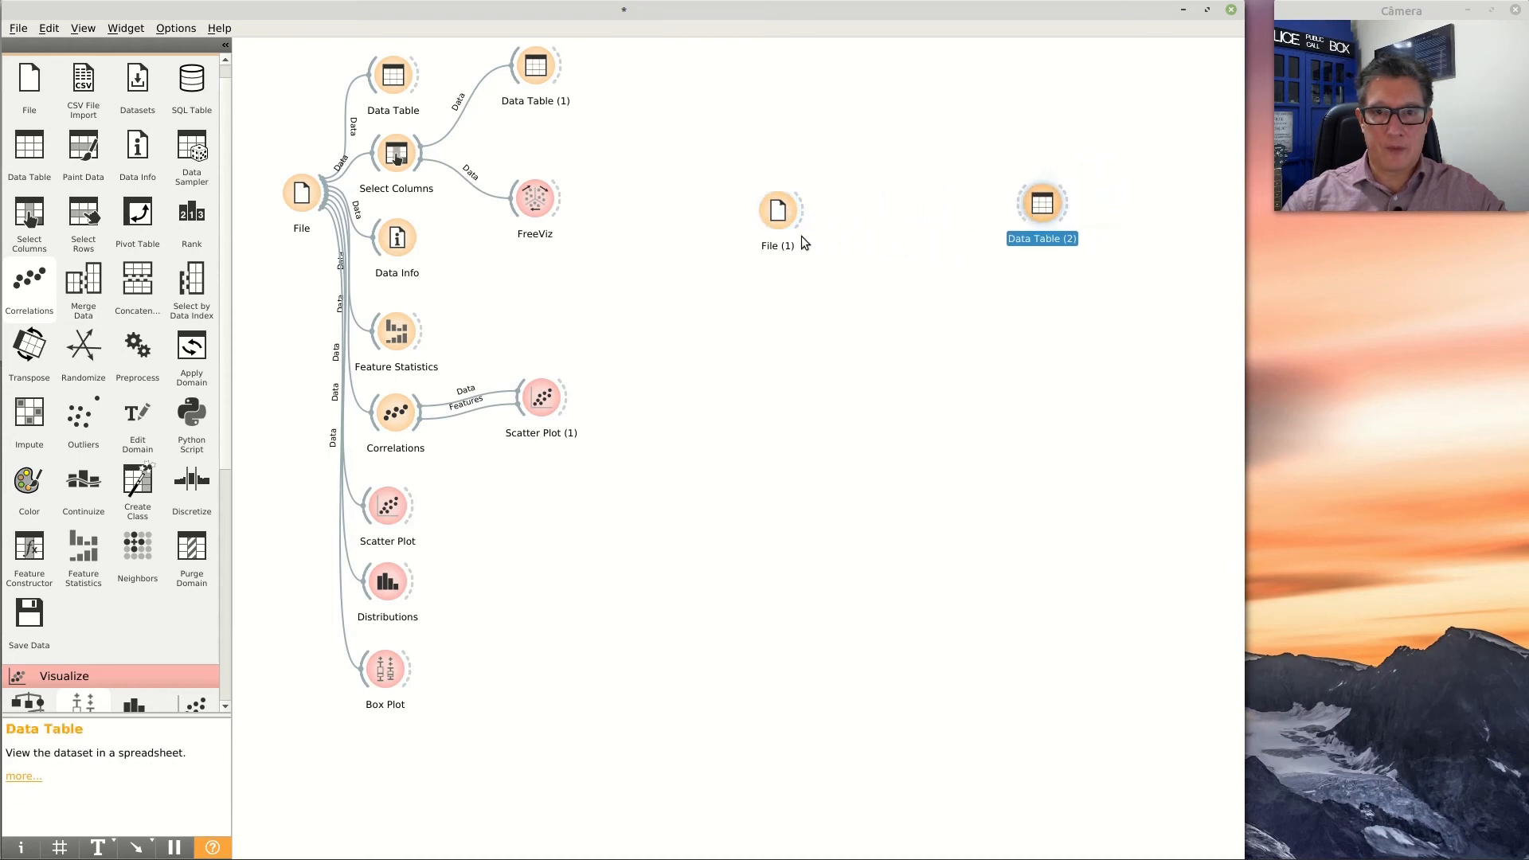
left_click_drag(803, 212, 1035, 208)
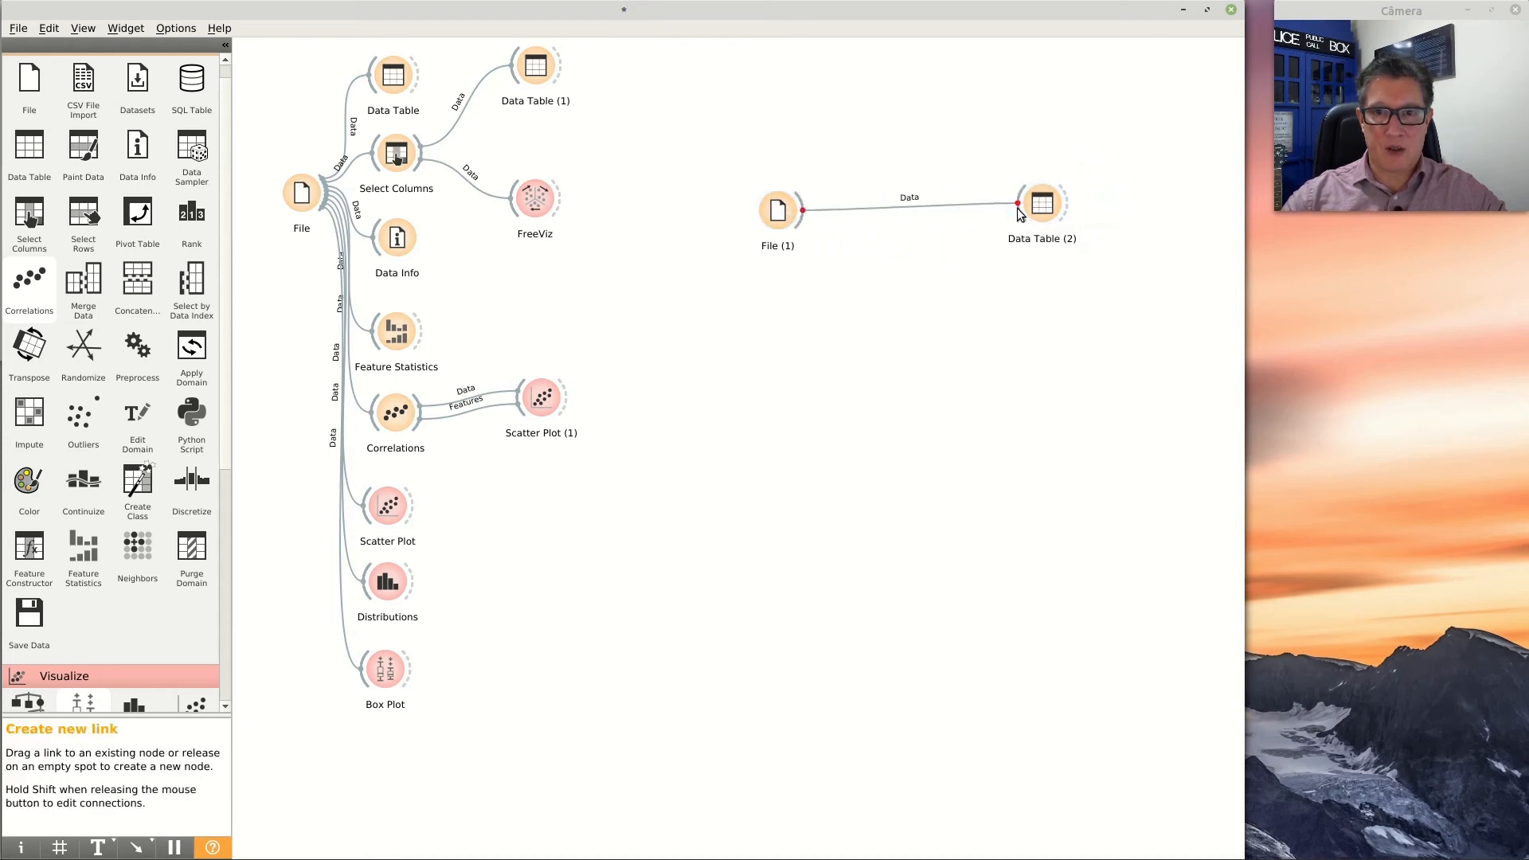
Open Data Table (2), examine the iris records and their classes in a narrowed window, and close it
double_click(1048, 205)
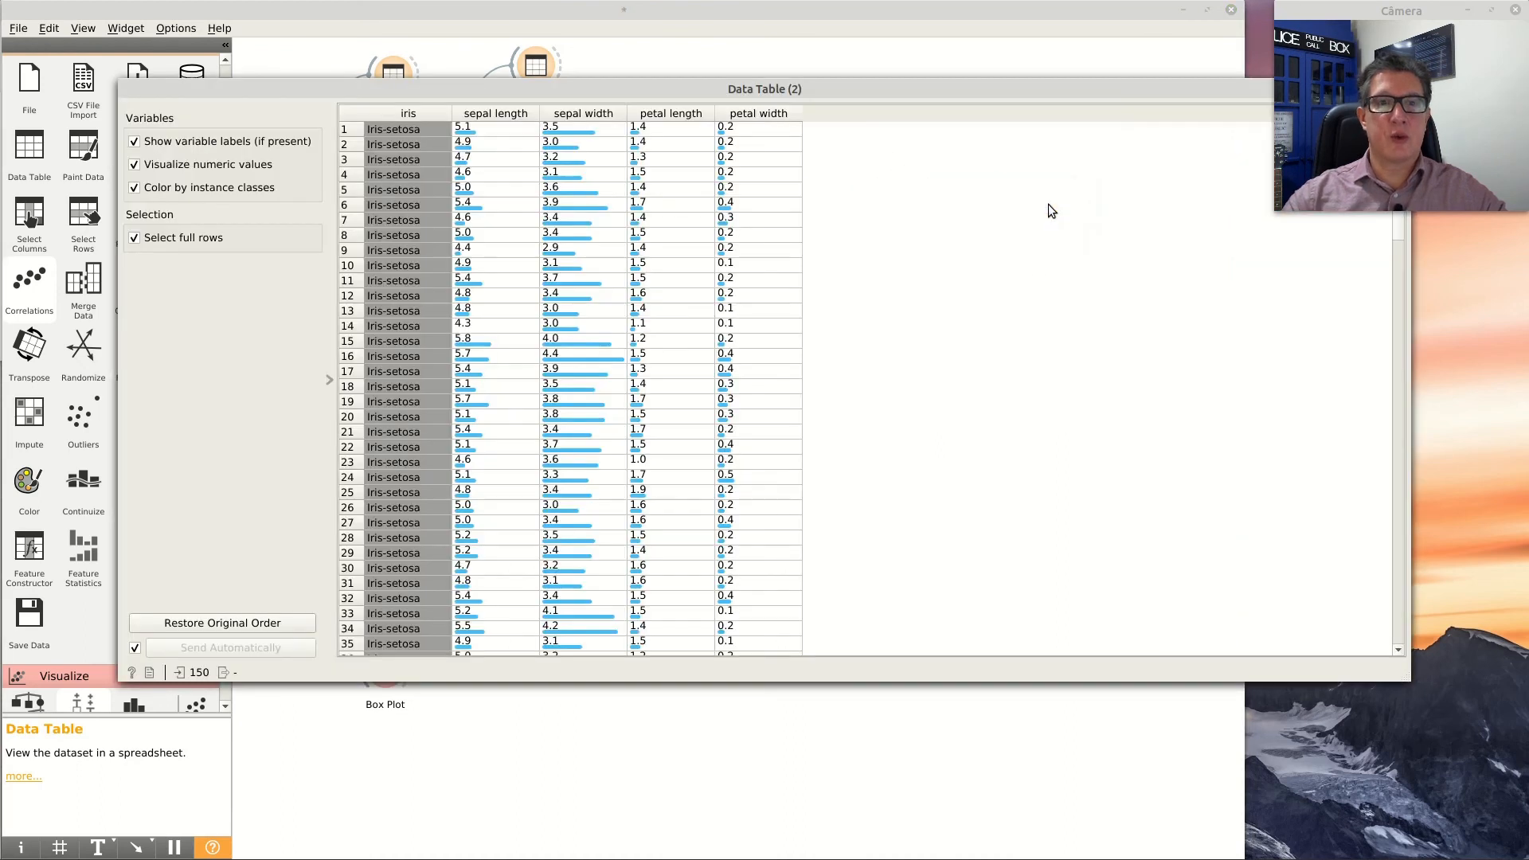
scroll(935, 426, "down", 3)
scroll(932, 425, "down", 20)
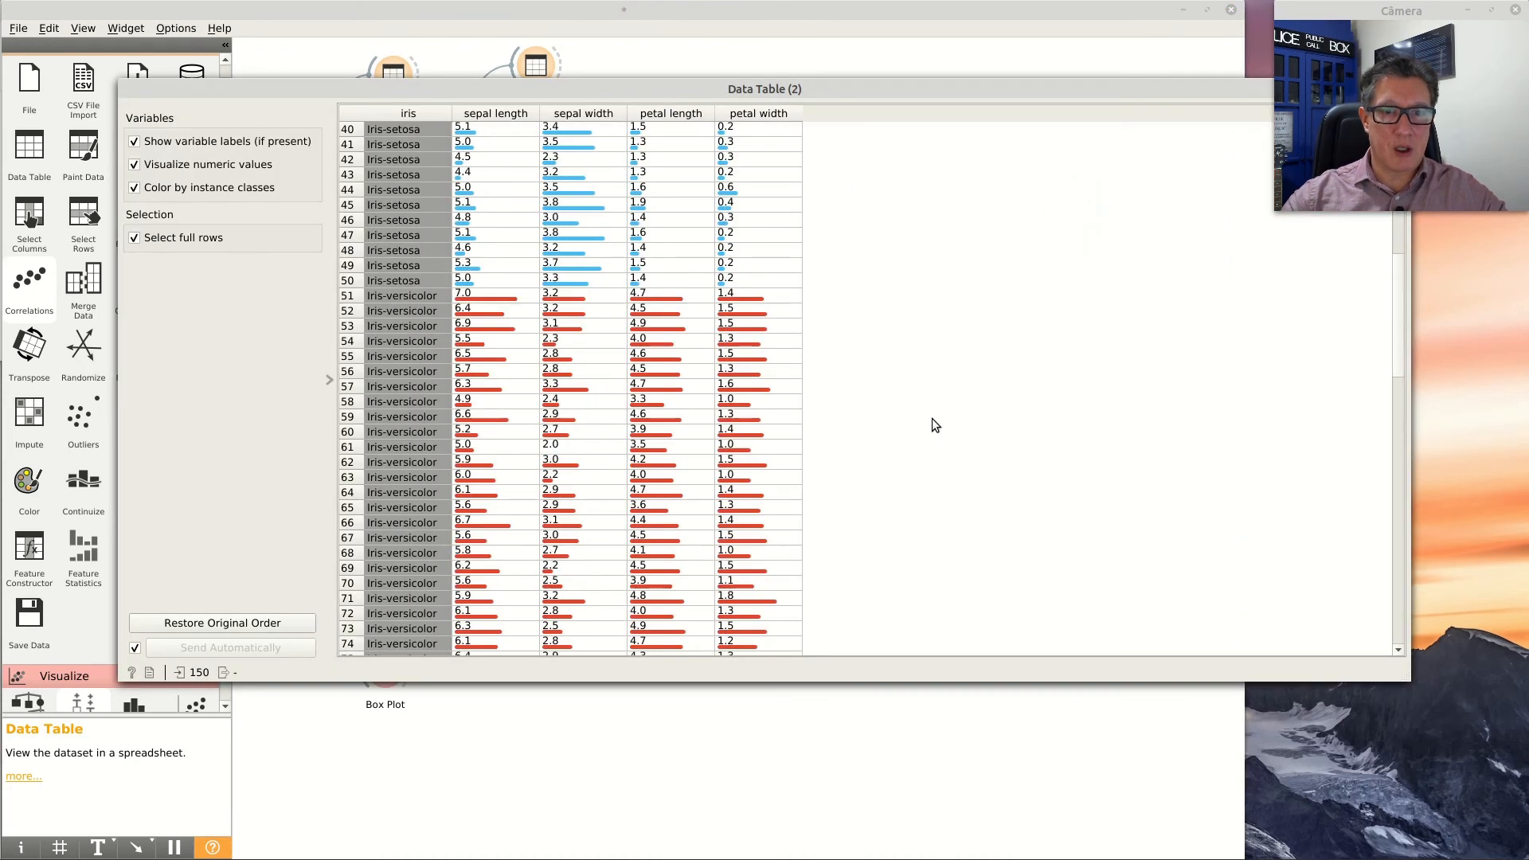
scroll(934, 426, "up", 6)
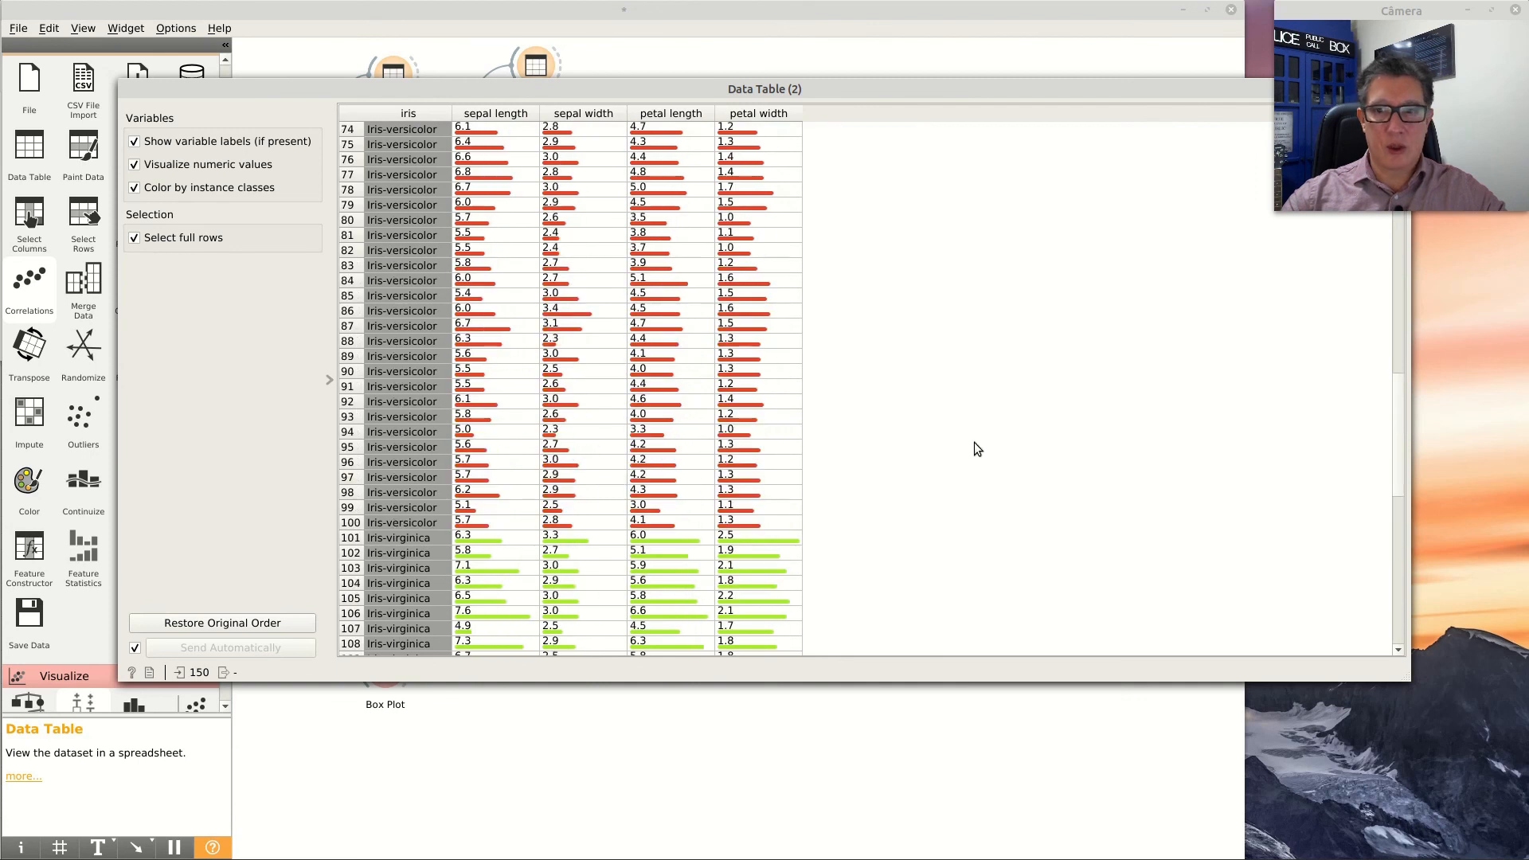
left_click_drag(1410, 441, 1129, 461)
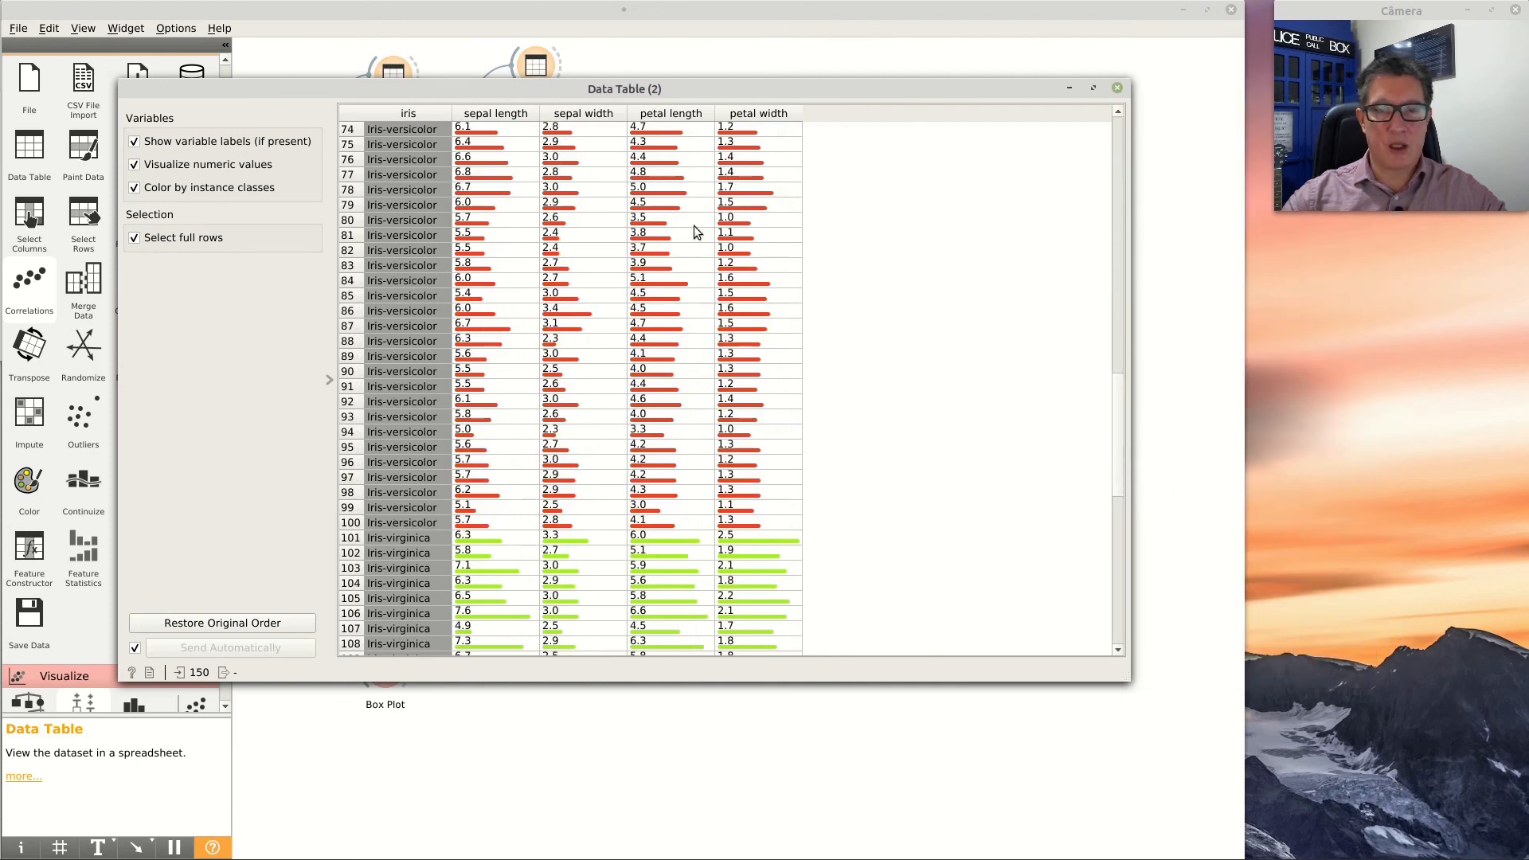
left_click(1118, 89)
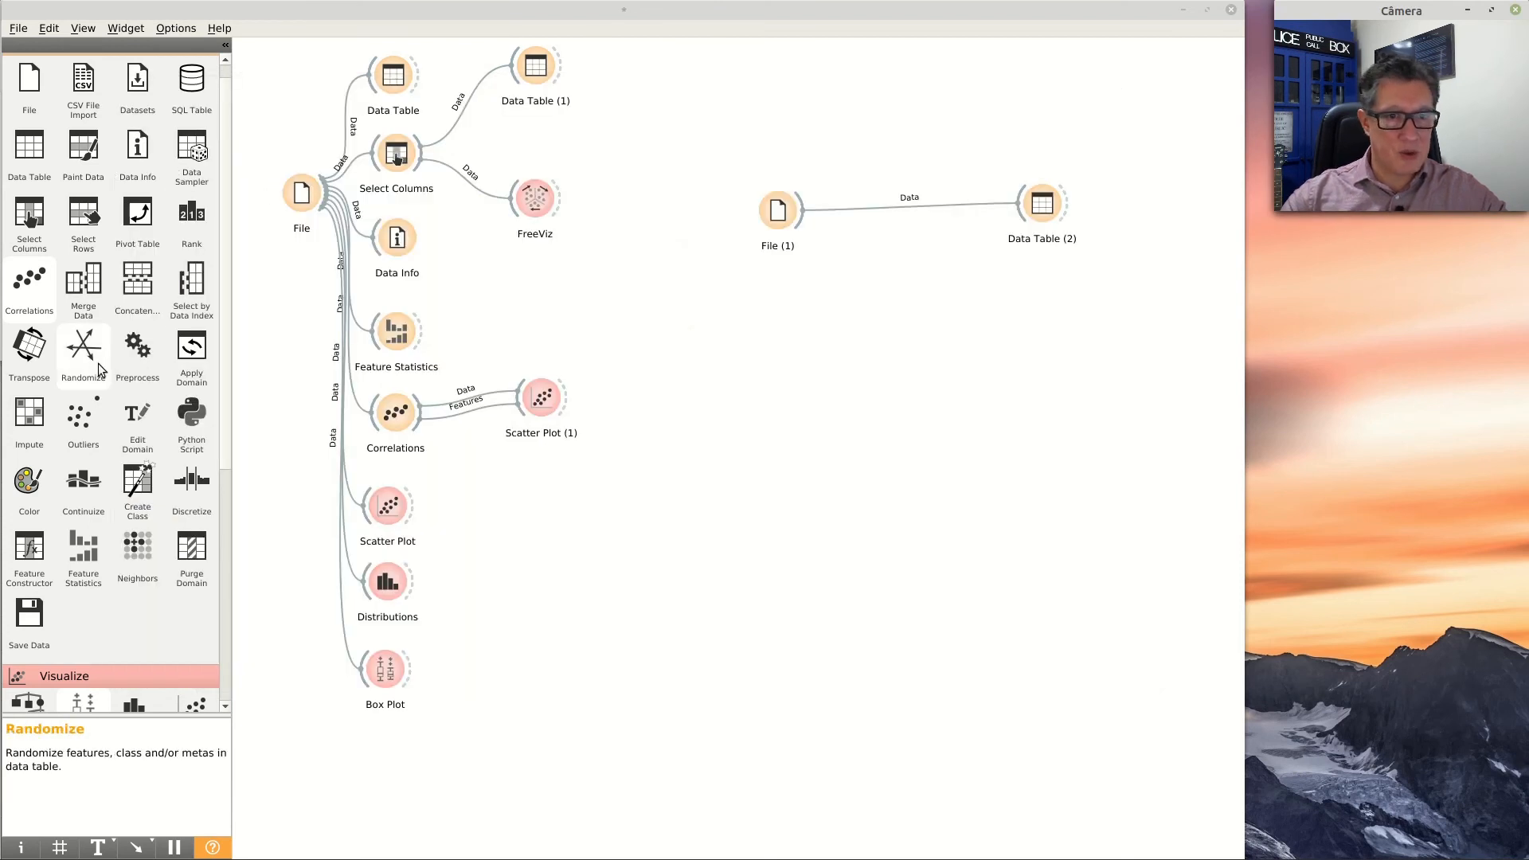
Add a FreeViz widget below the link between File (1) and Data Table (2), and connect File (1) to it
scroll(98, 513, "down", 6)
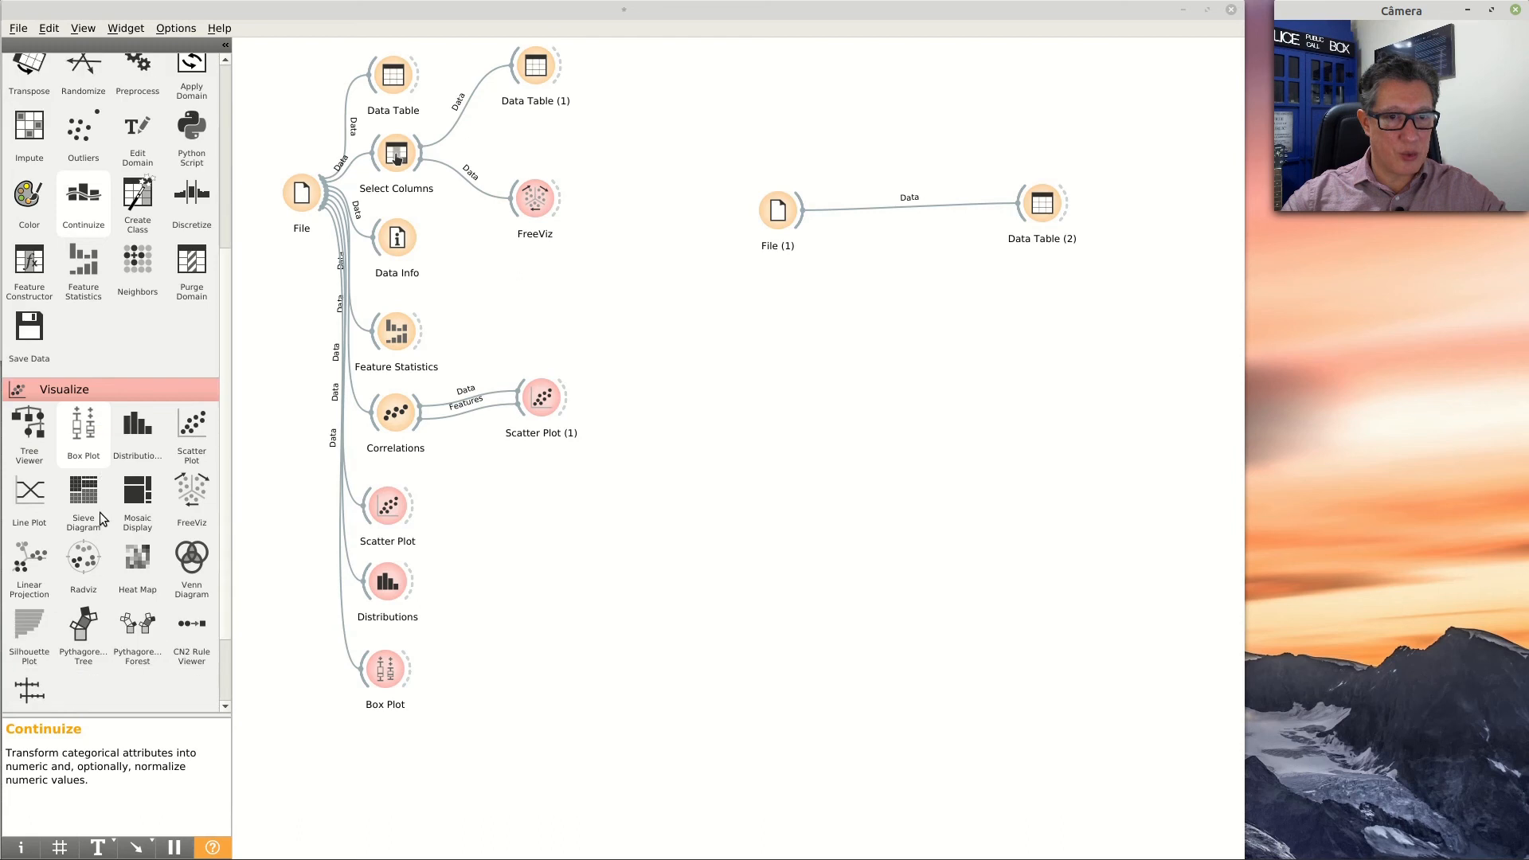
left_click_drag(205, 489, 956, 317)
left_click_drag(801, 221, 930, 319)
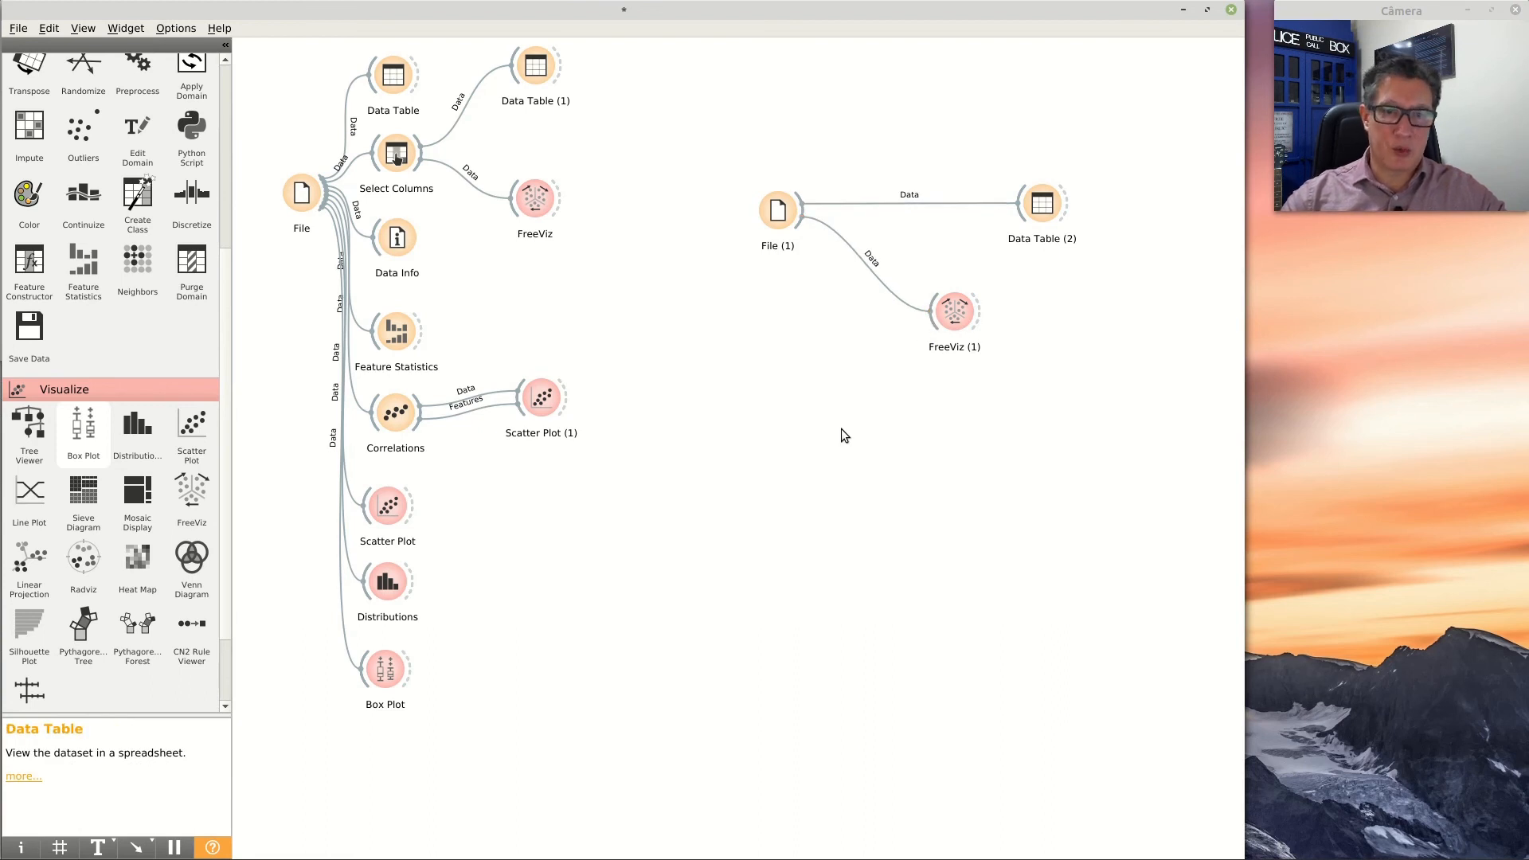
Open FreeViz (1), keep the points colored by iris, and set Shape to (Same shape), Size to (Same size) and Label to (No labels)
double_click(953, 315)
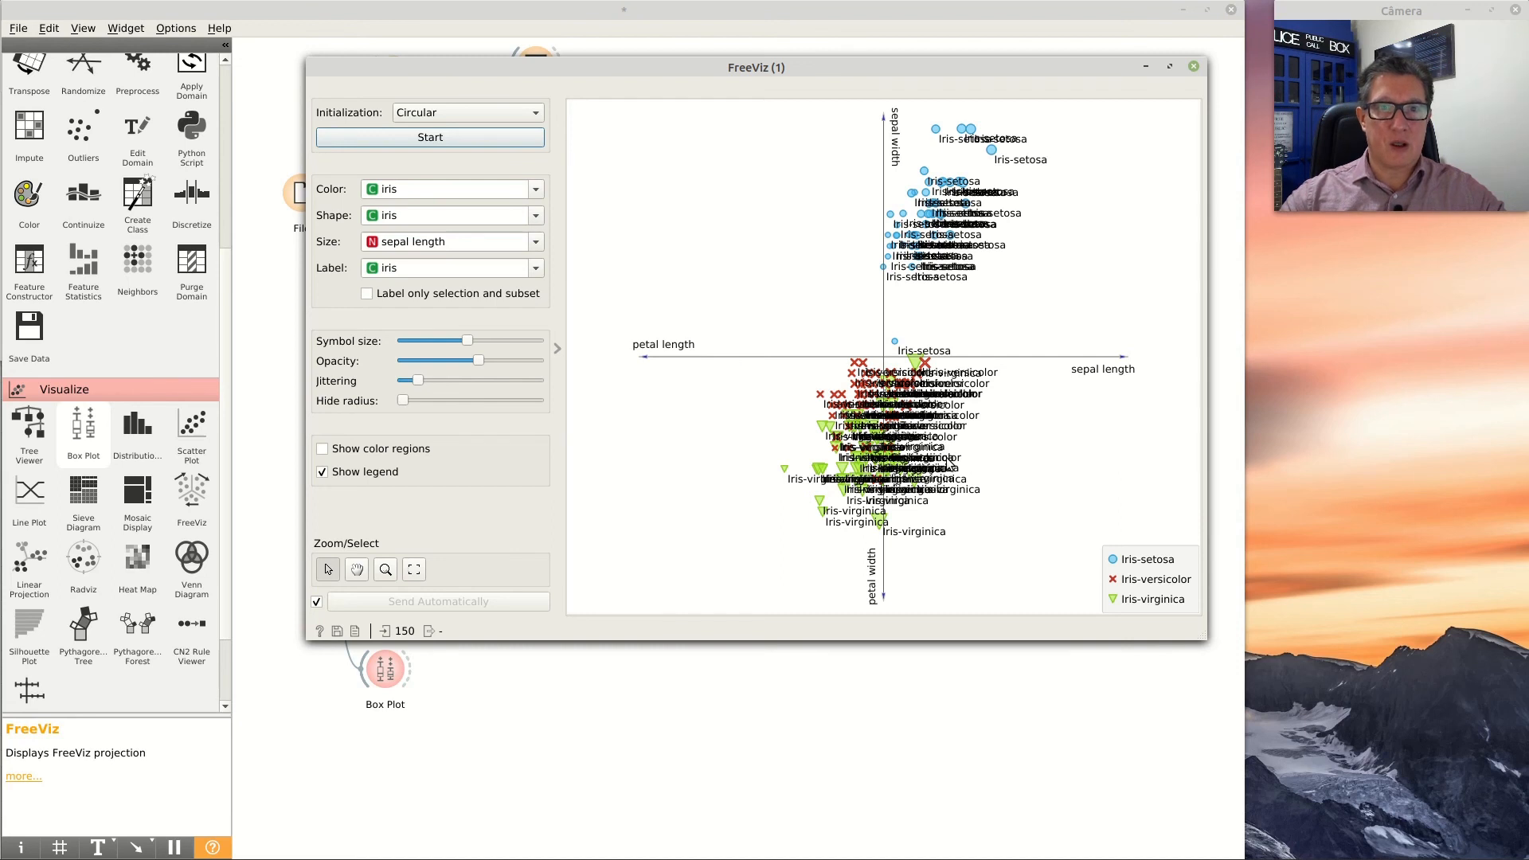
left_click(491, 190)
left_click(478, 235)
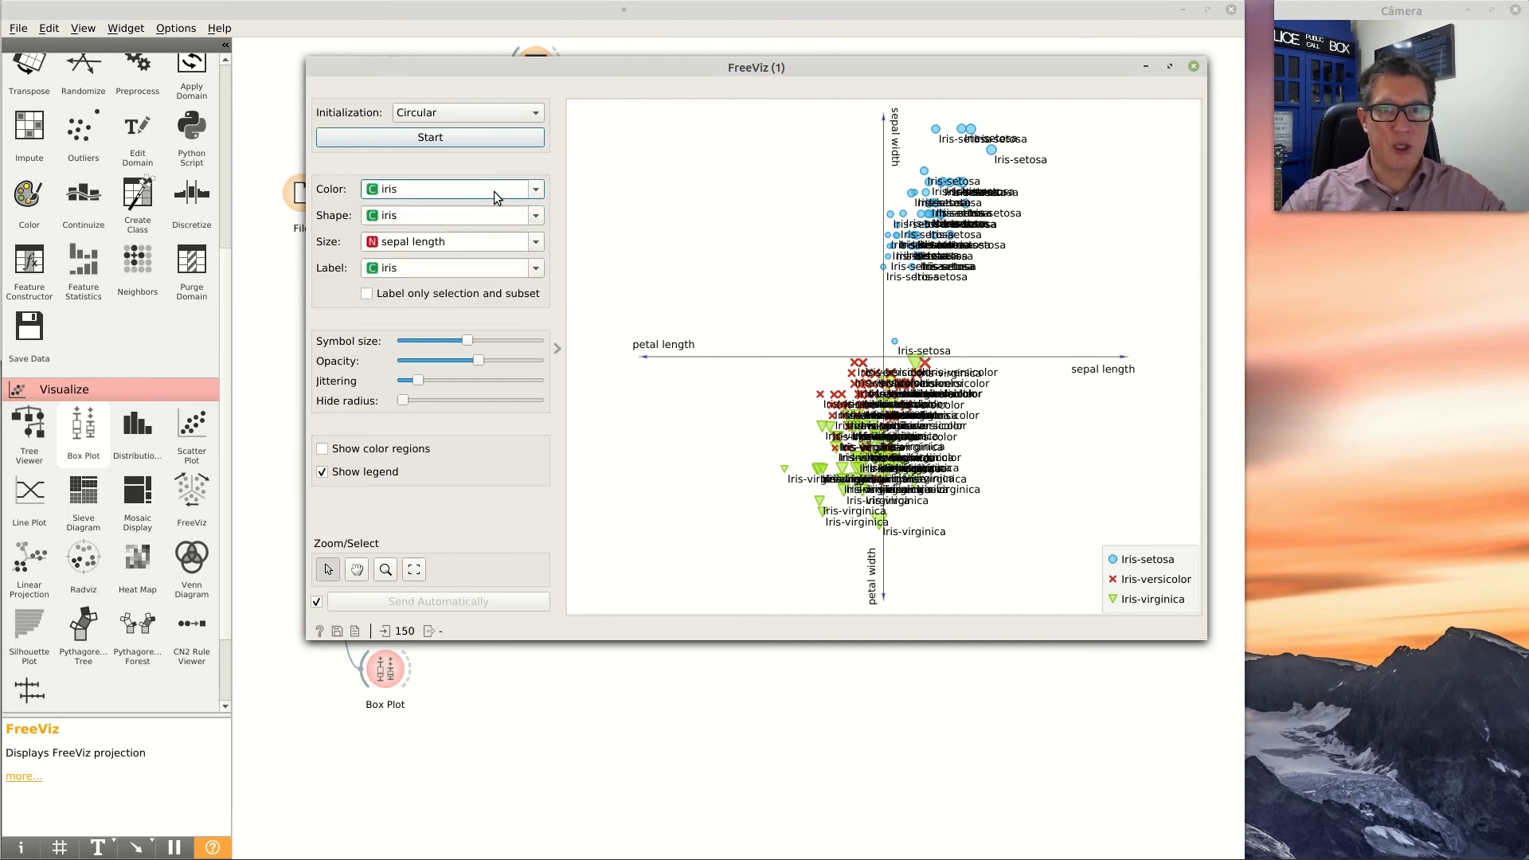
left_click(495, 216)
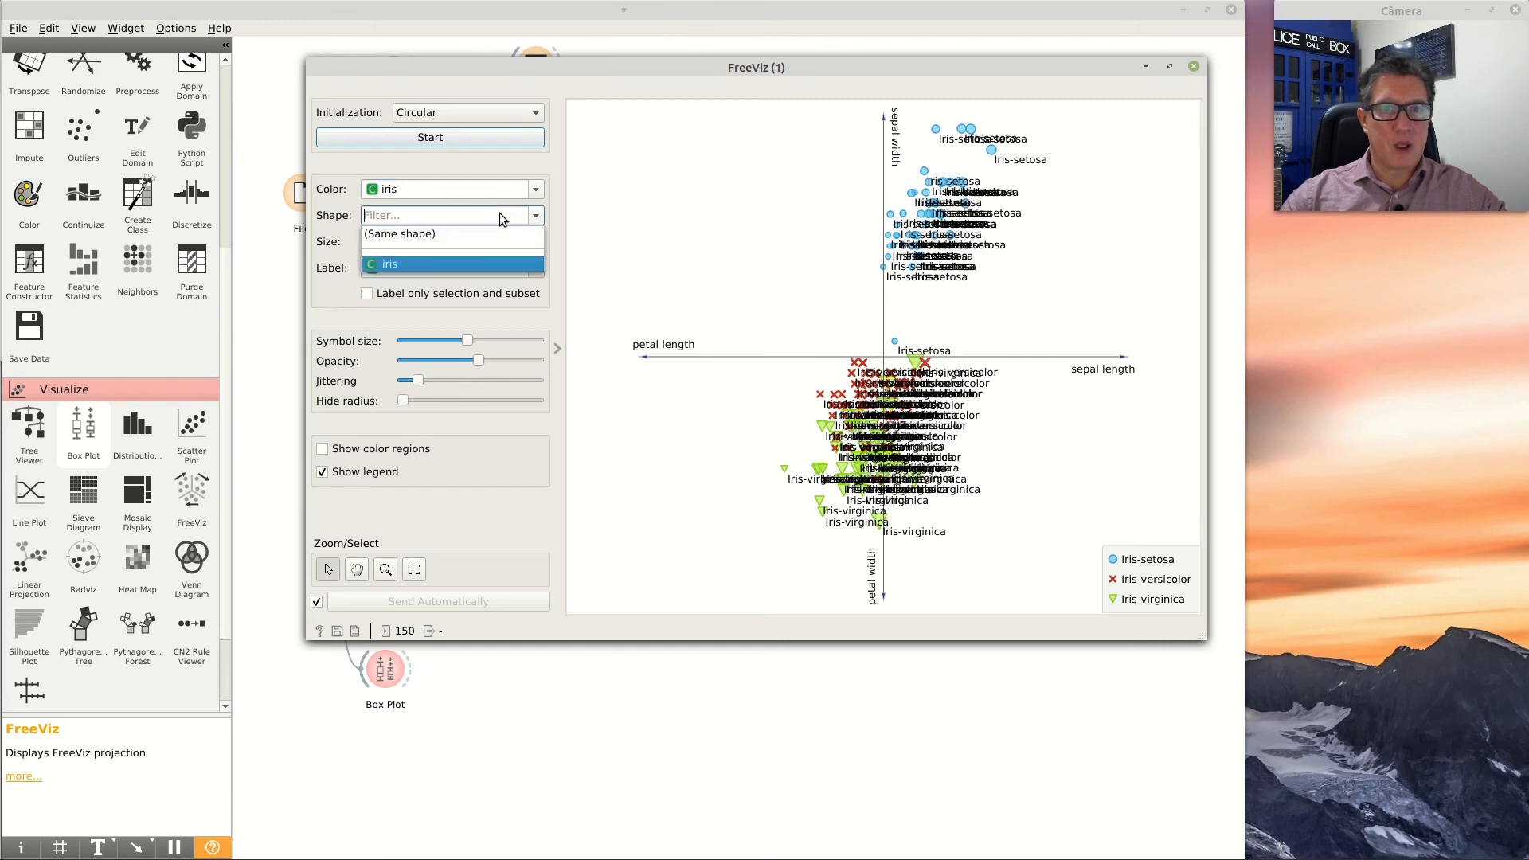
left_click(472, 231)
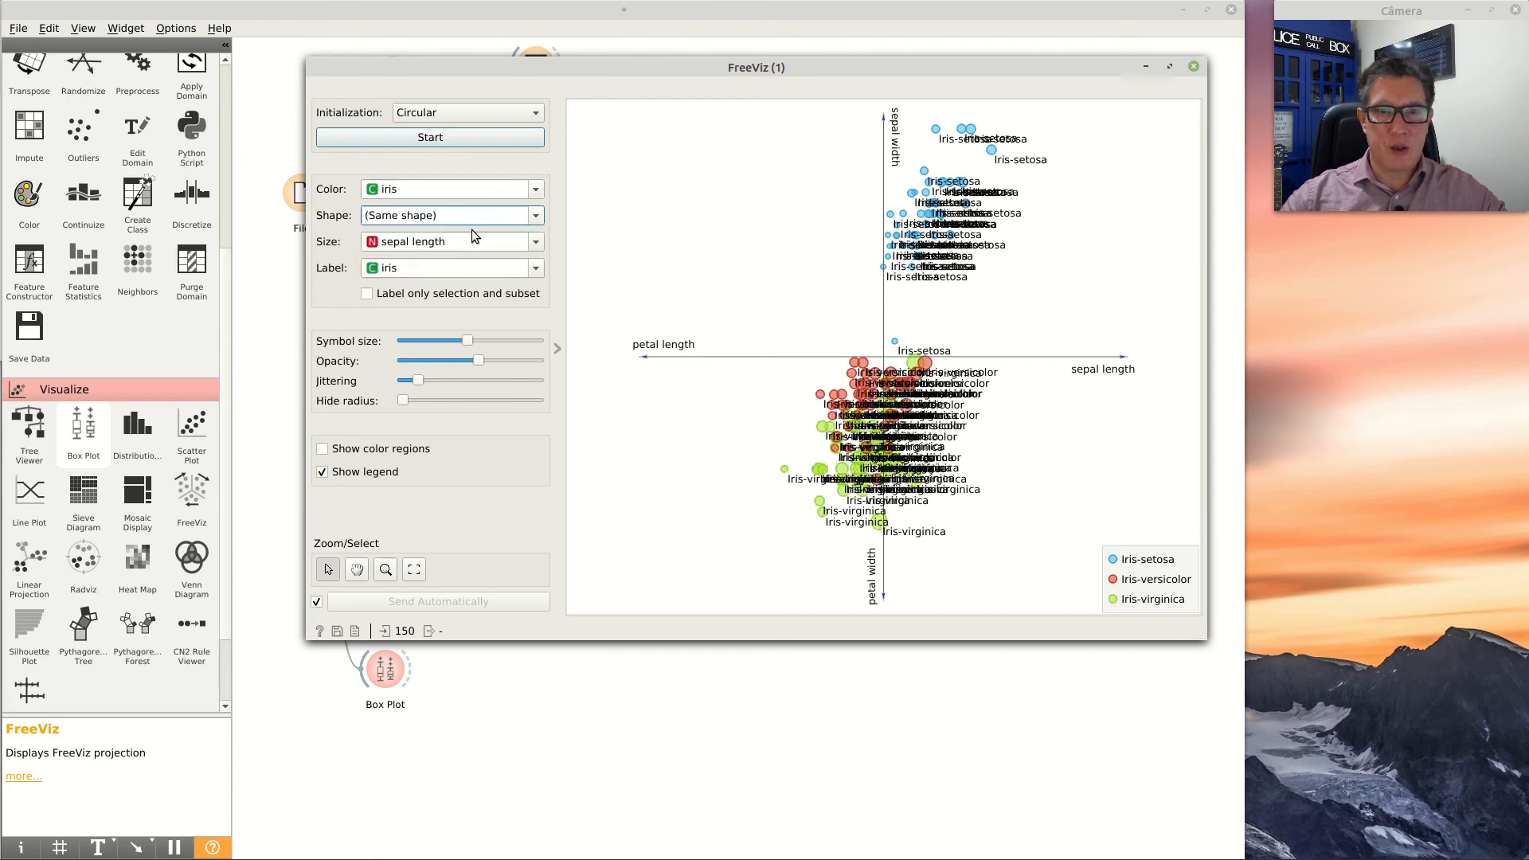
left_click(474, 244)
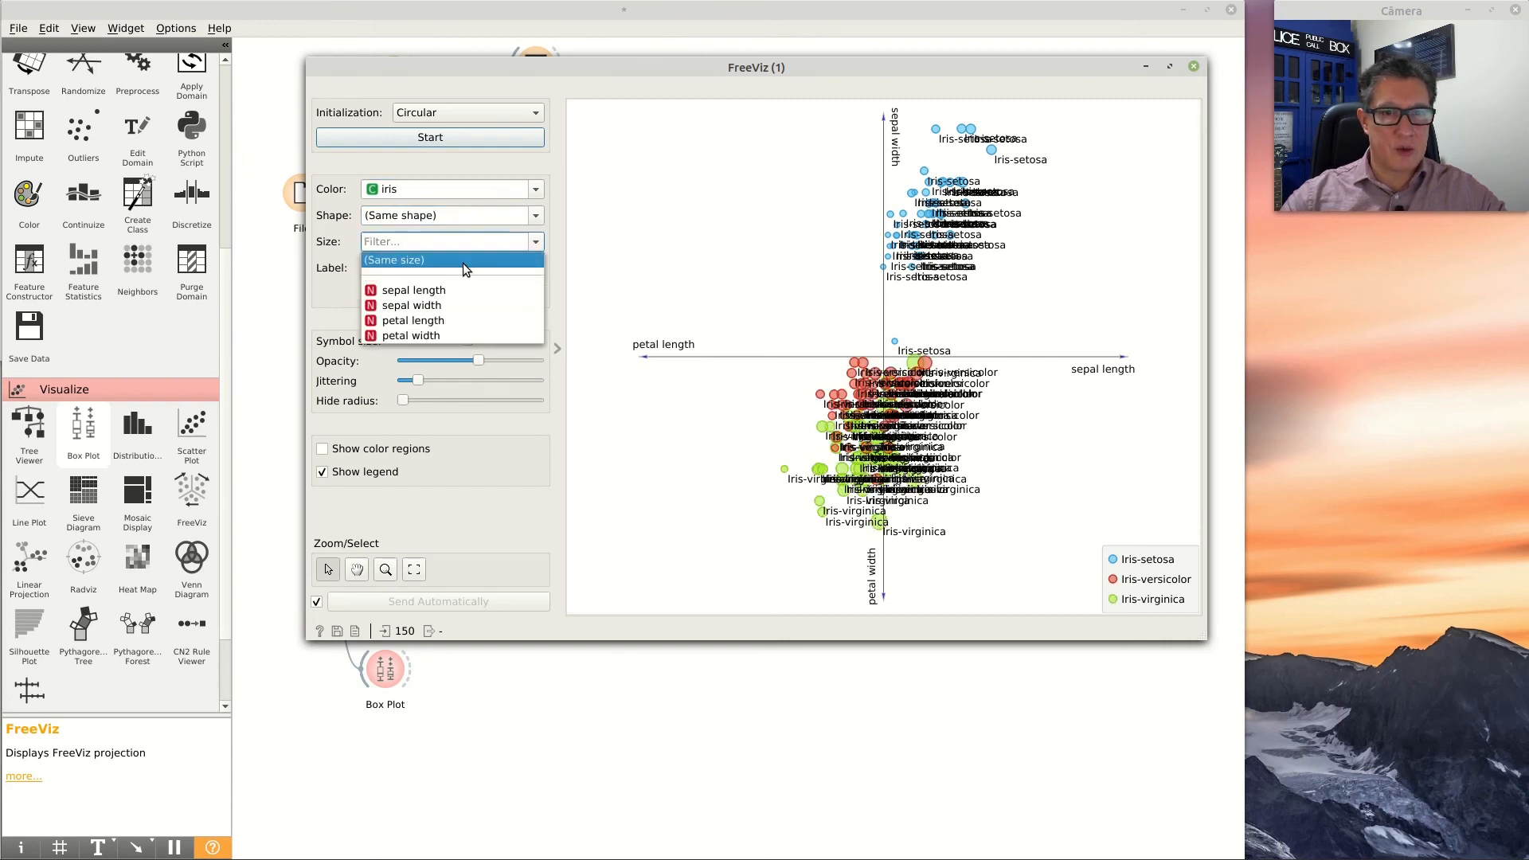
left_click(462, 261)
left_click(476, 269)
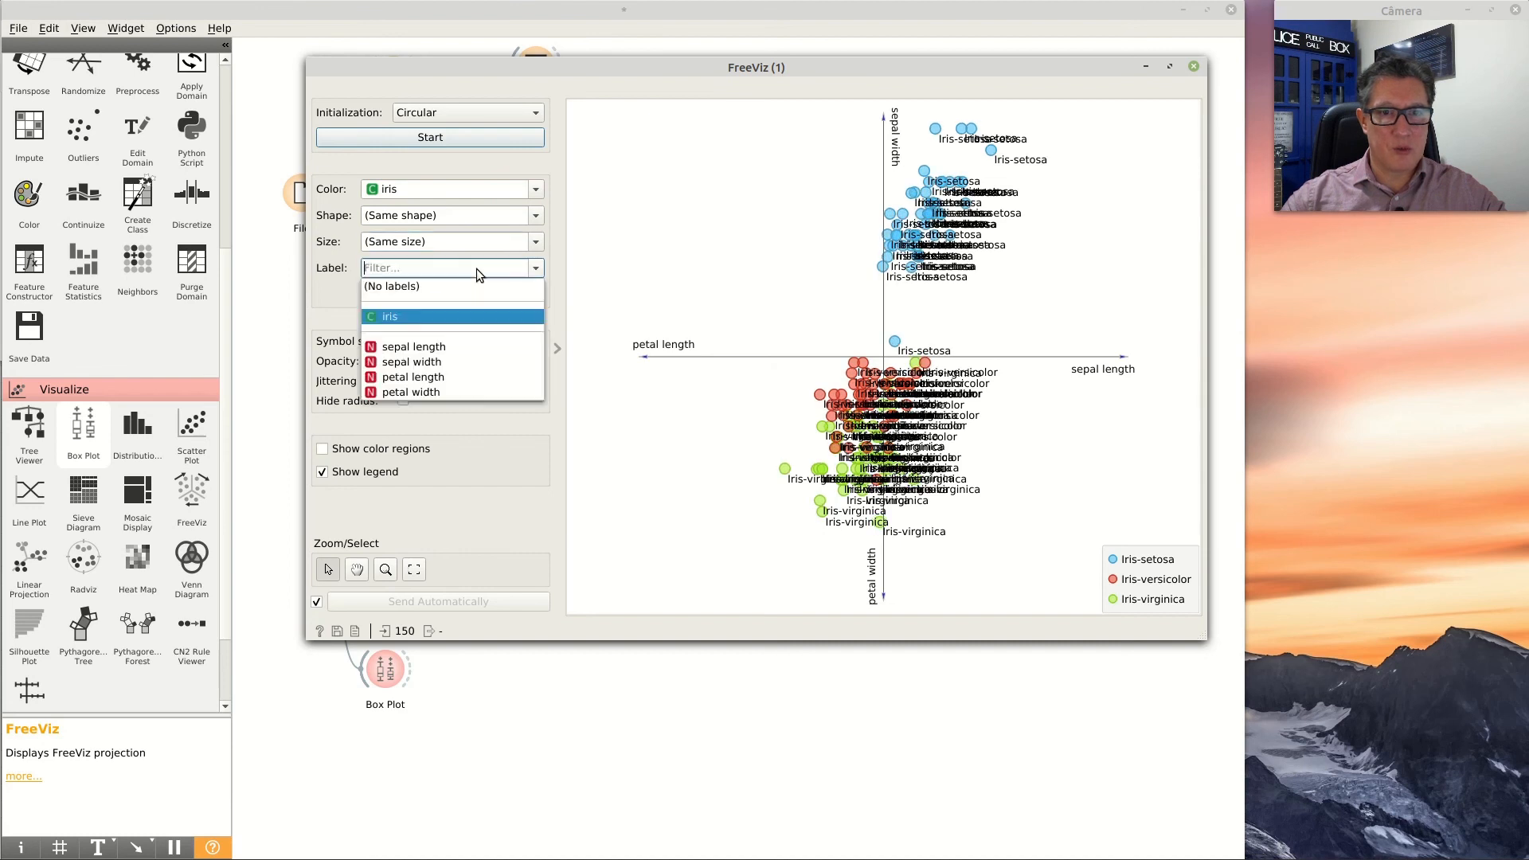
left_click(447, 288)
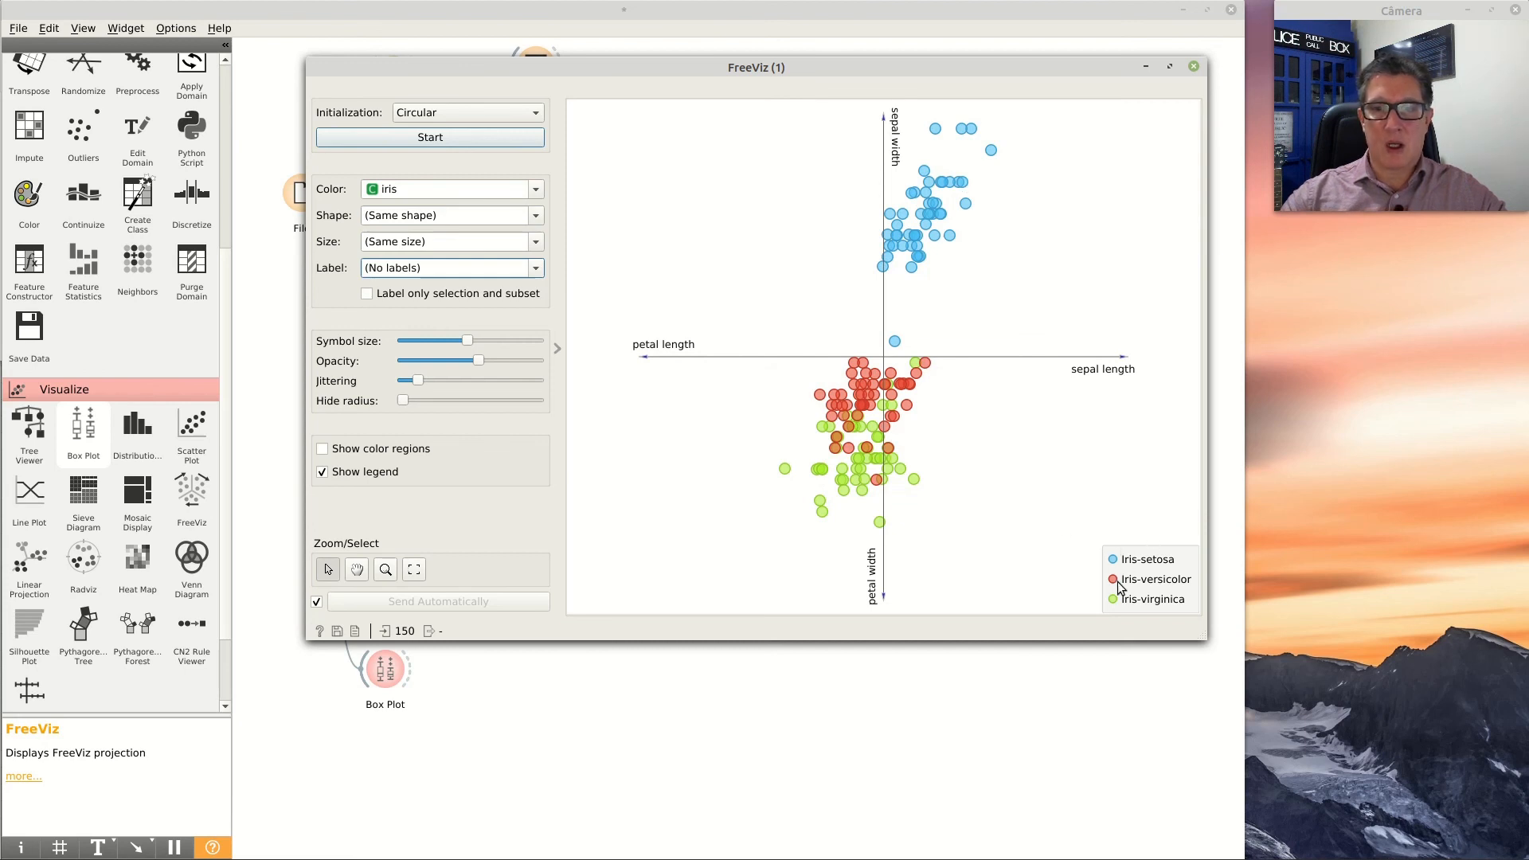
Run the FreeViz optimization on the iris data, shift the sepal width anchor down and the petal length anchor up, and close the projection
left_click(444, 139)
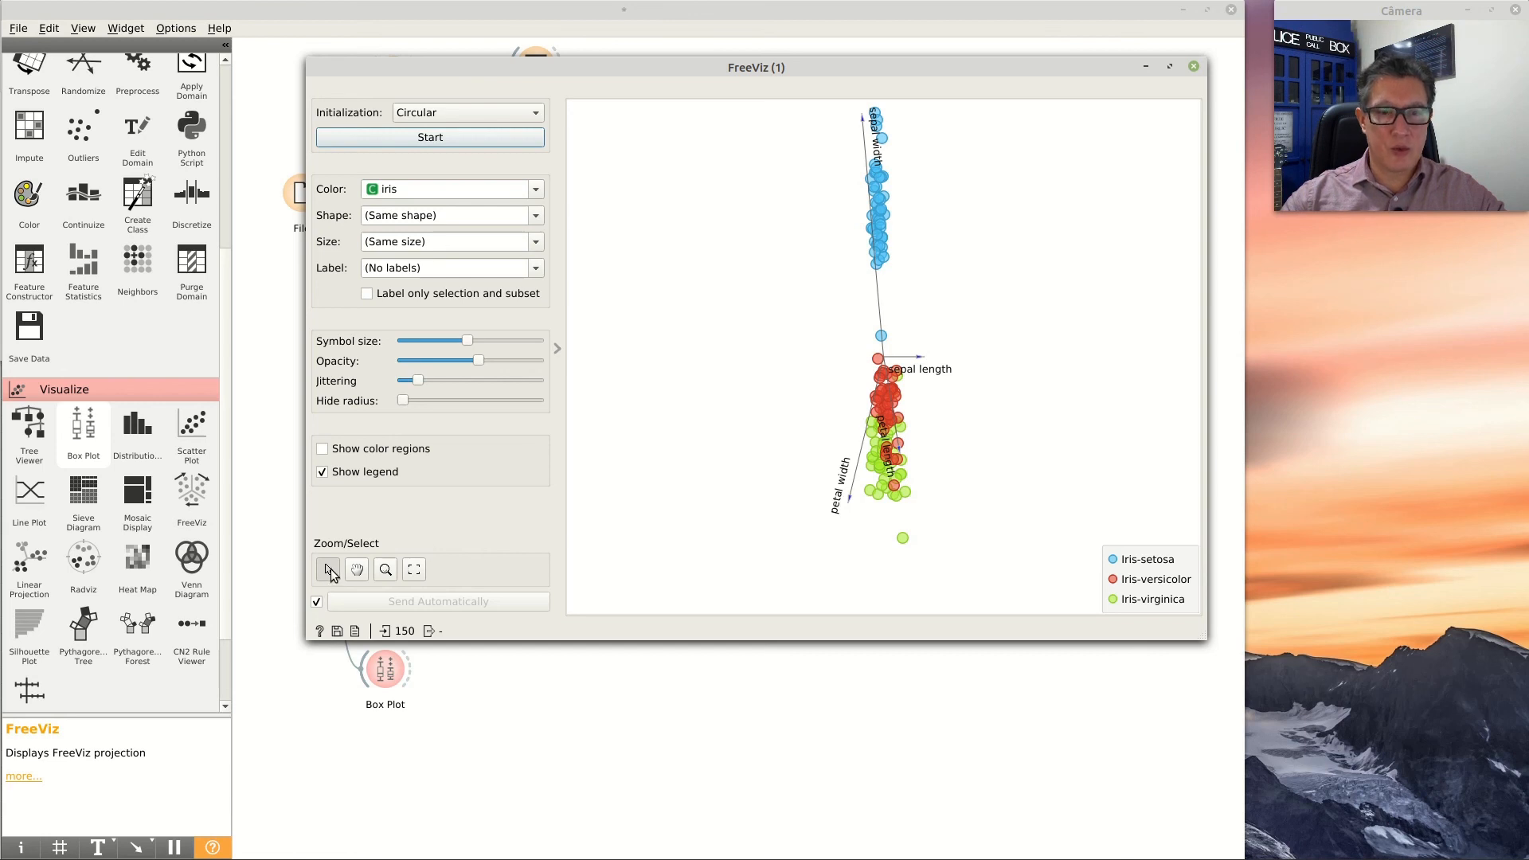
left_click_drag(873, 118, 860, 177)
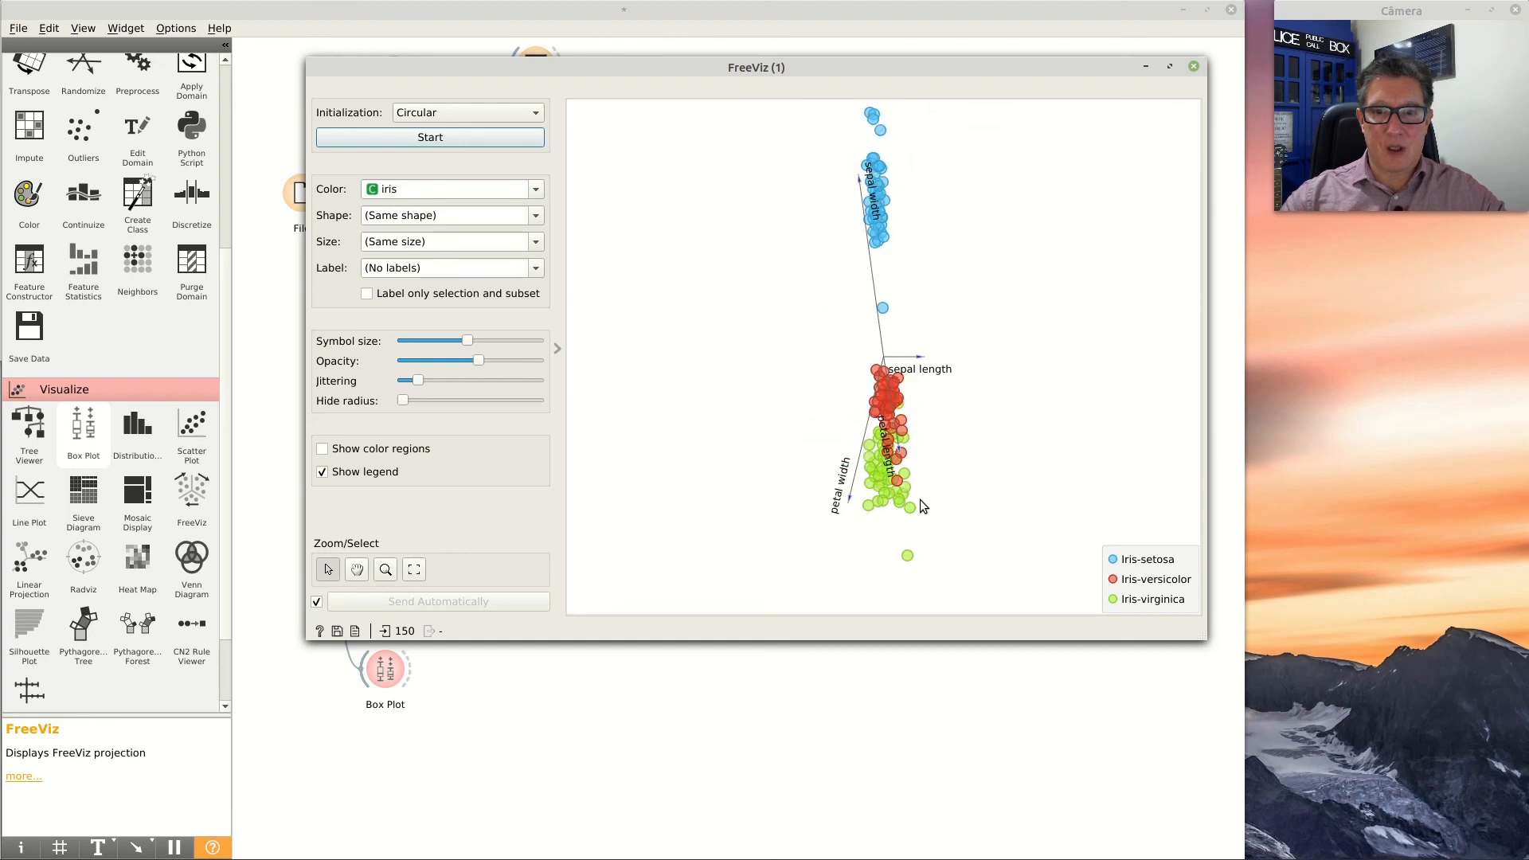
left_click_drag(898, 450, 905, 387)
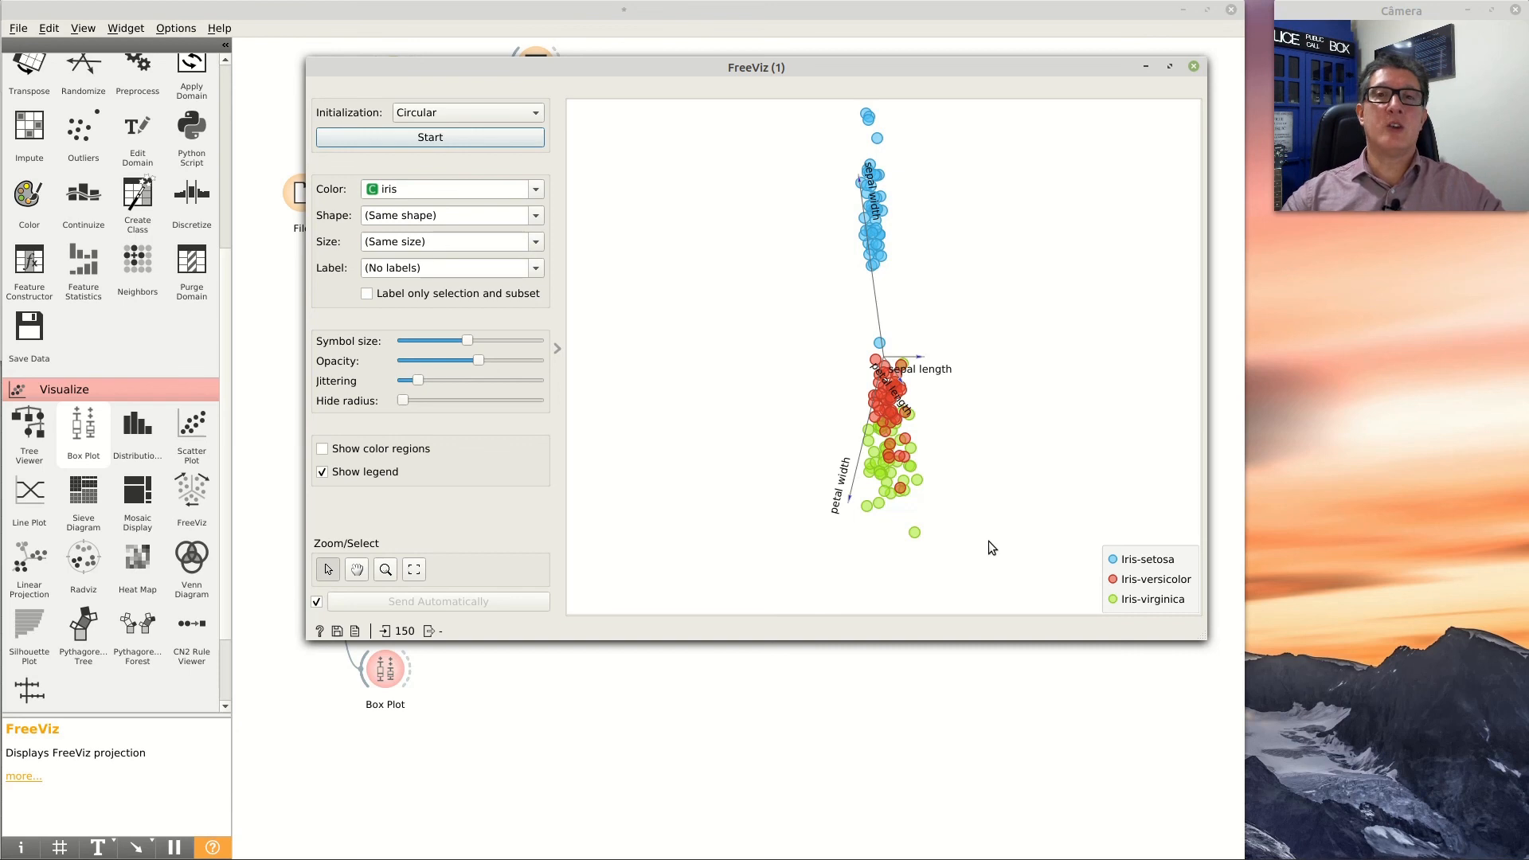
left_click(1193, 67)
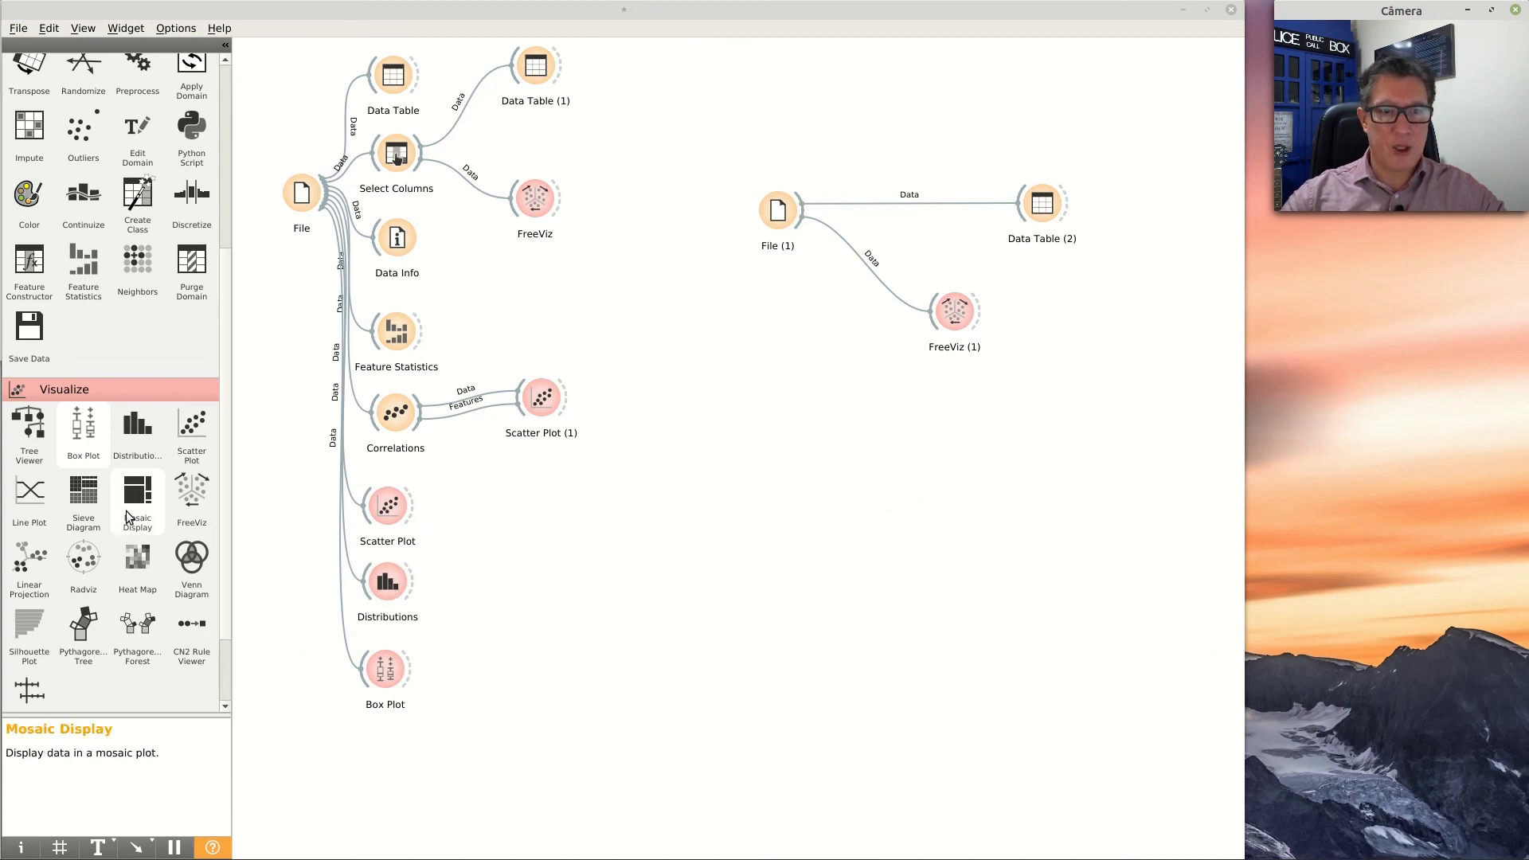
Add an Impute widget below Box Plot and connect the original File widget to it
scroll(106, 533, "up", 4)
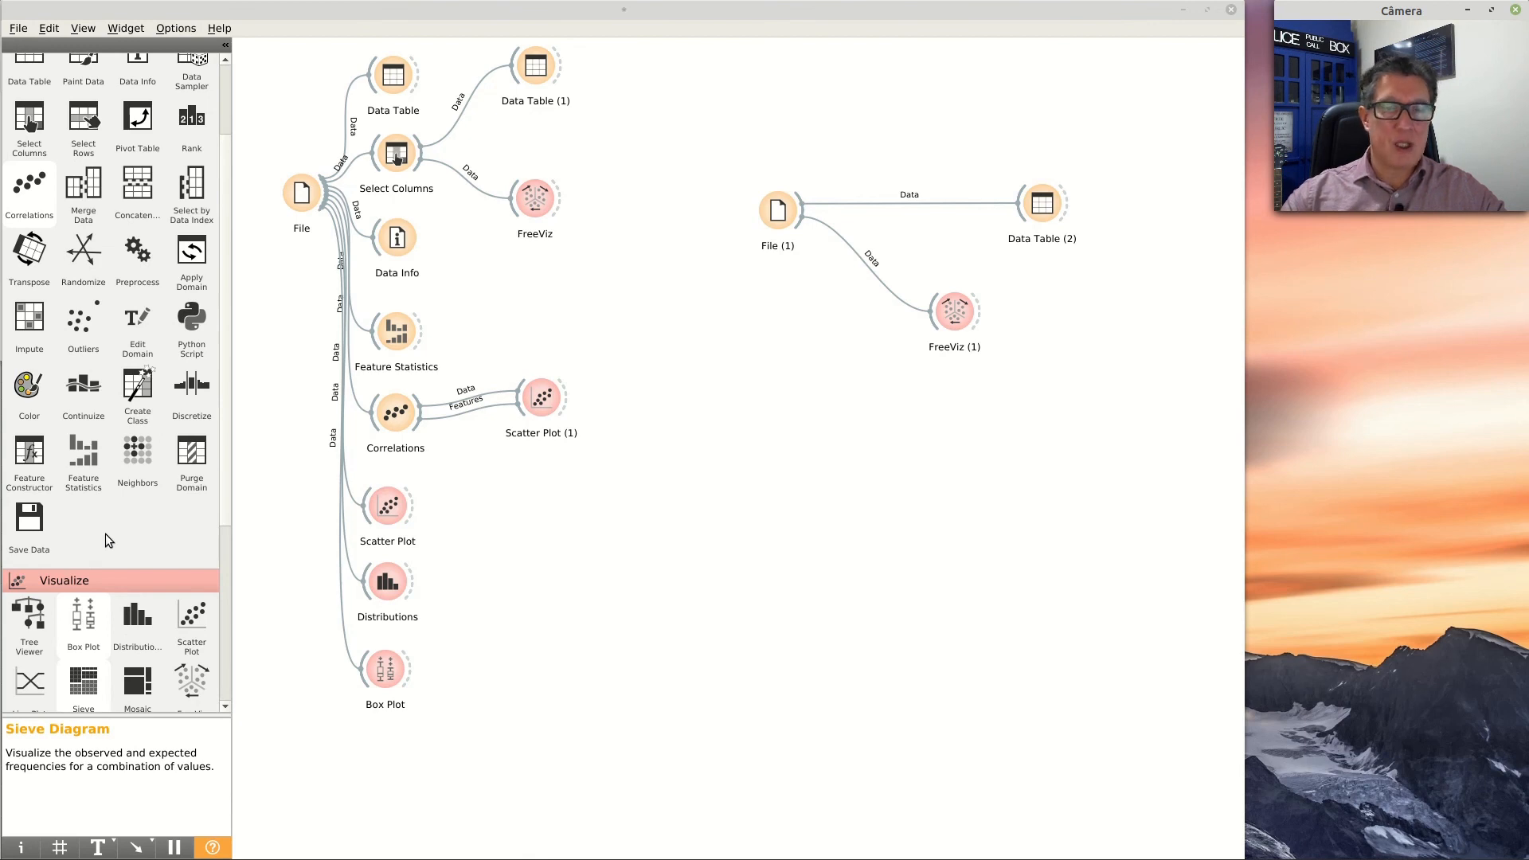
scroll(106, 533, "up", 2)
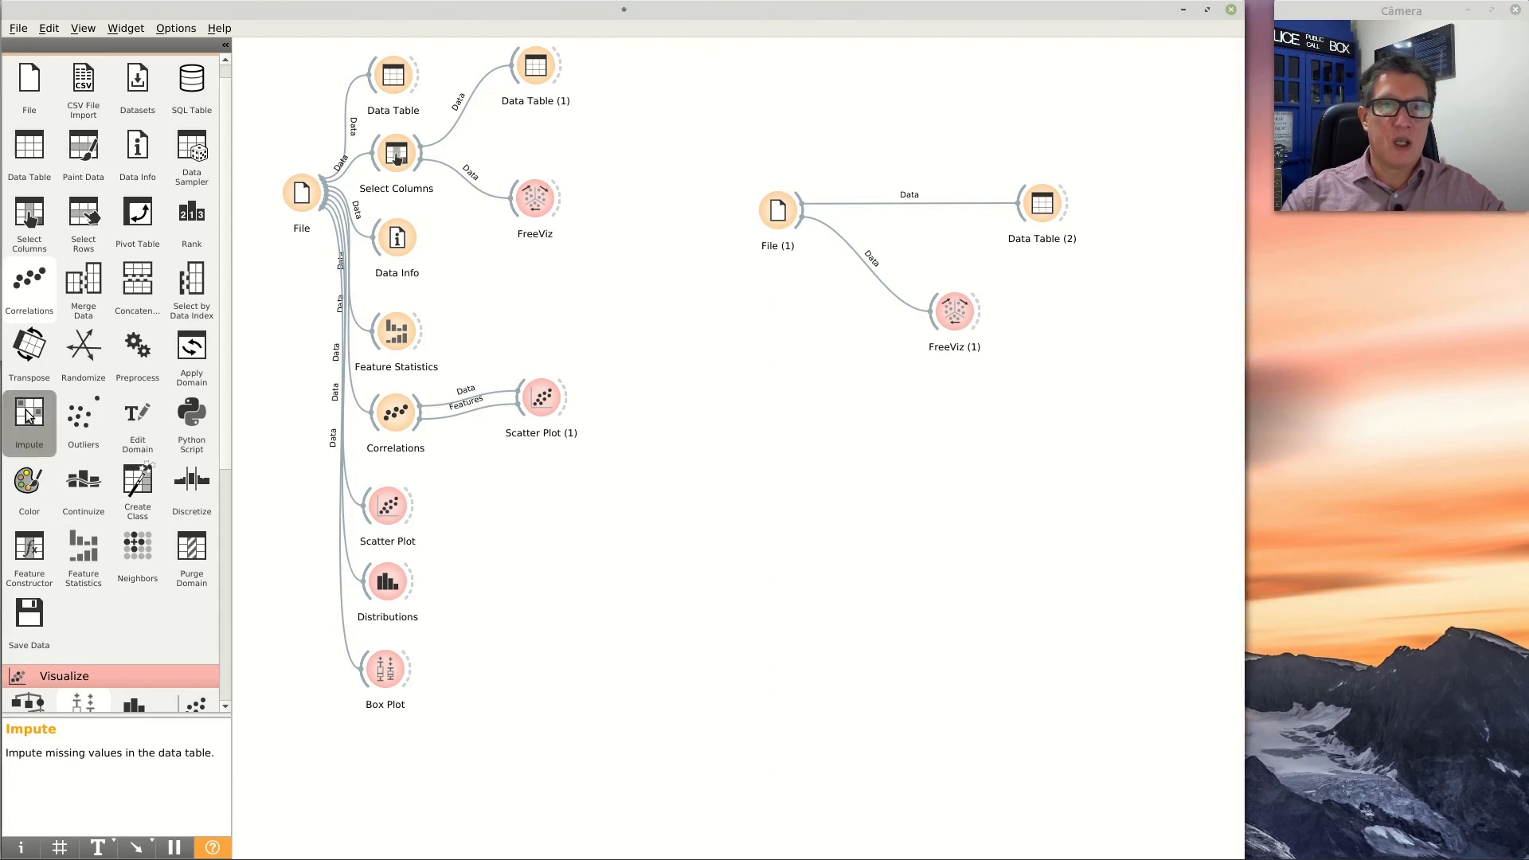
left_click_drag(520, 538, 385, 738)
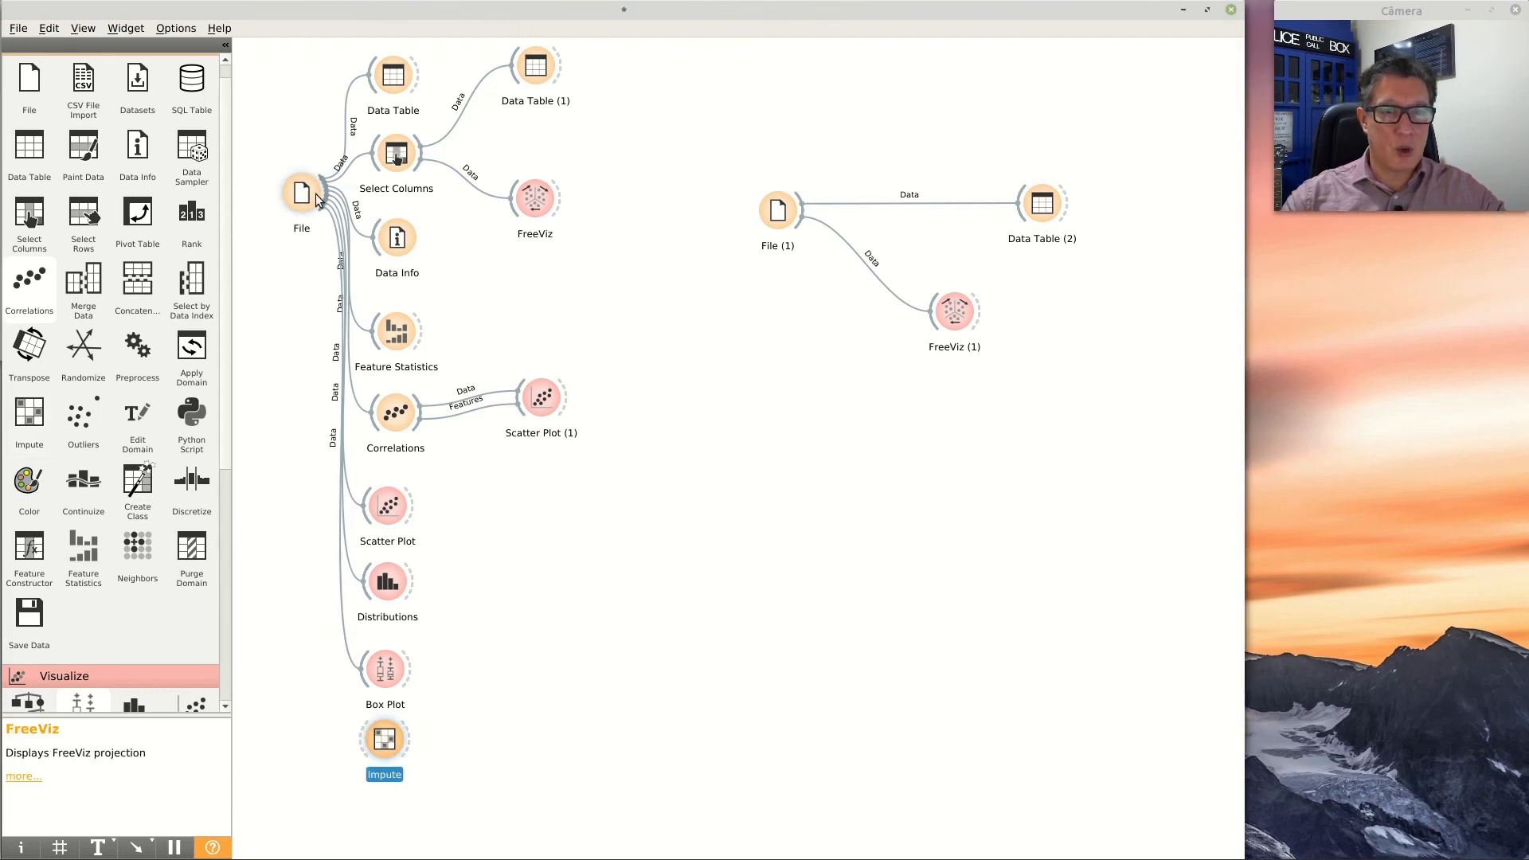
left_click_drag(327, 200, 381, 738)
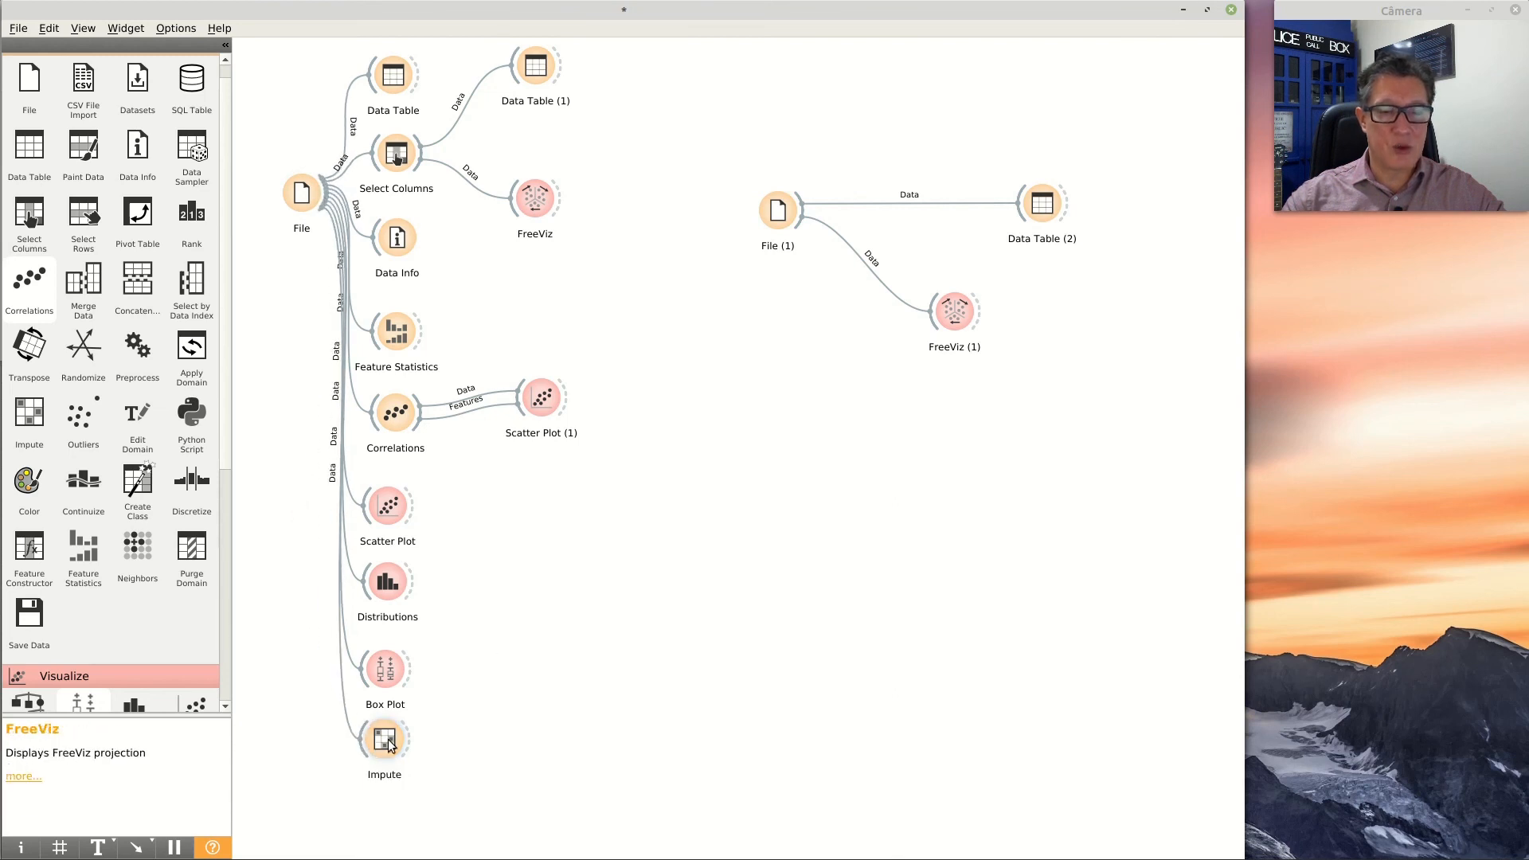
Open Impute, set Glucose to be imputed with the fixed value 0,000 after trying the model-based imputer, and close the settings
double_click(380, 738)
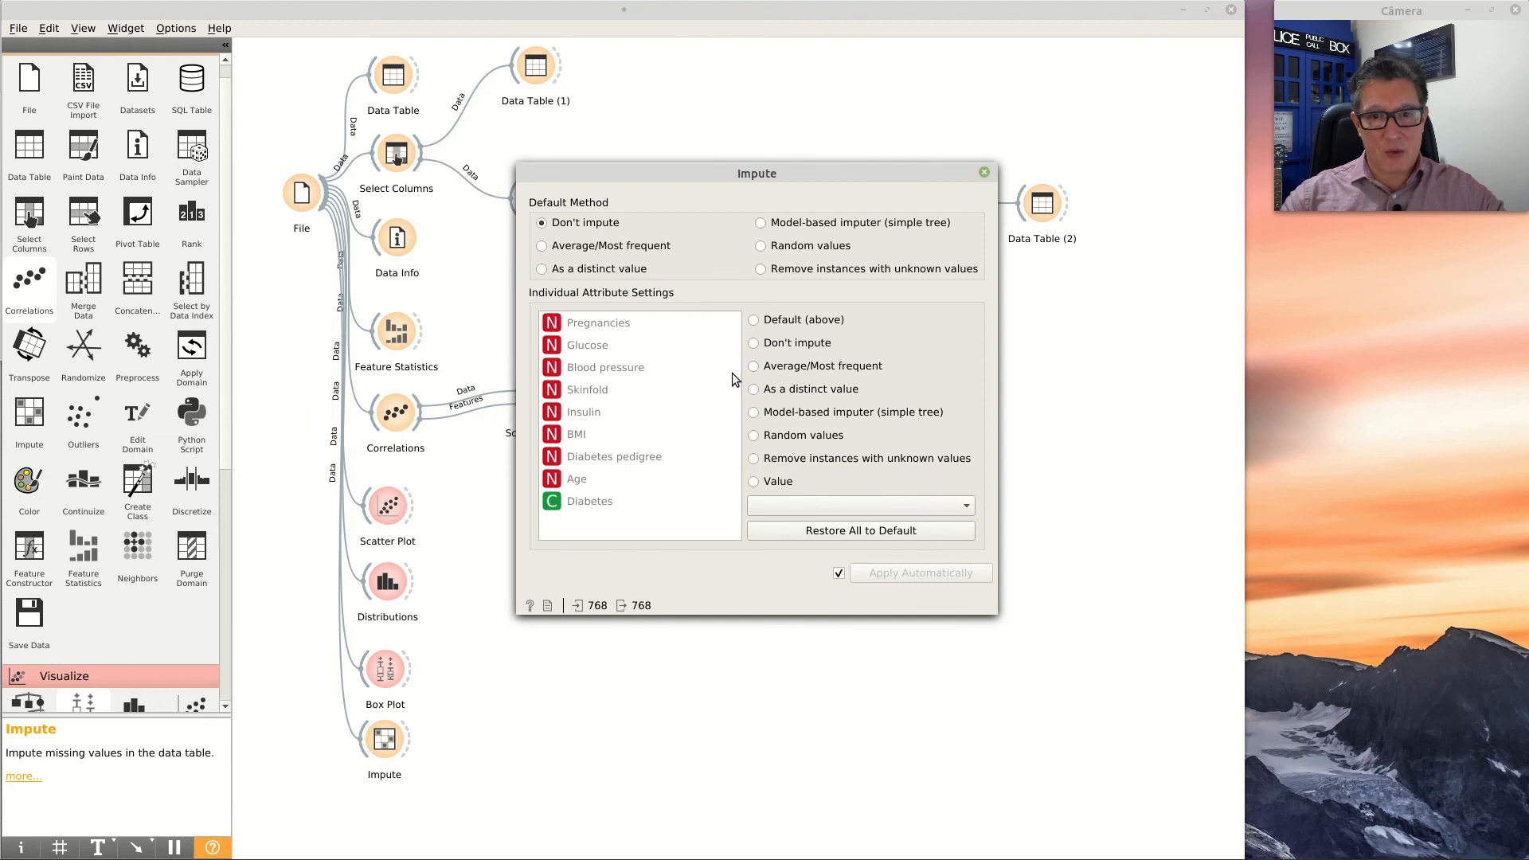
left_click(649, 326)
left_click(641, 345)
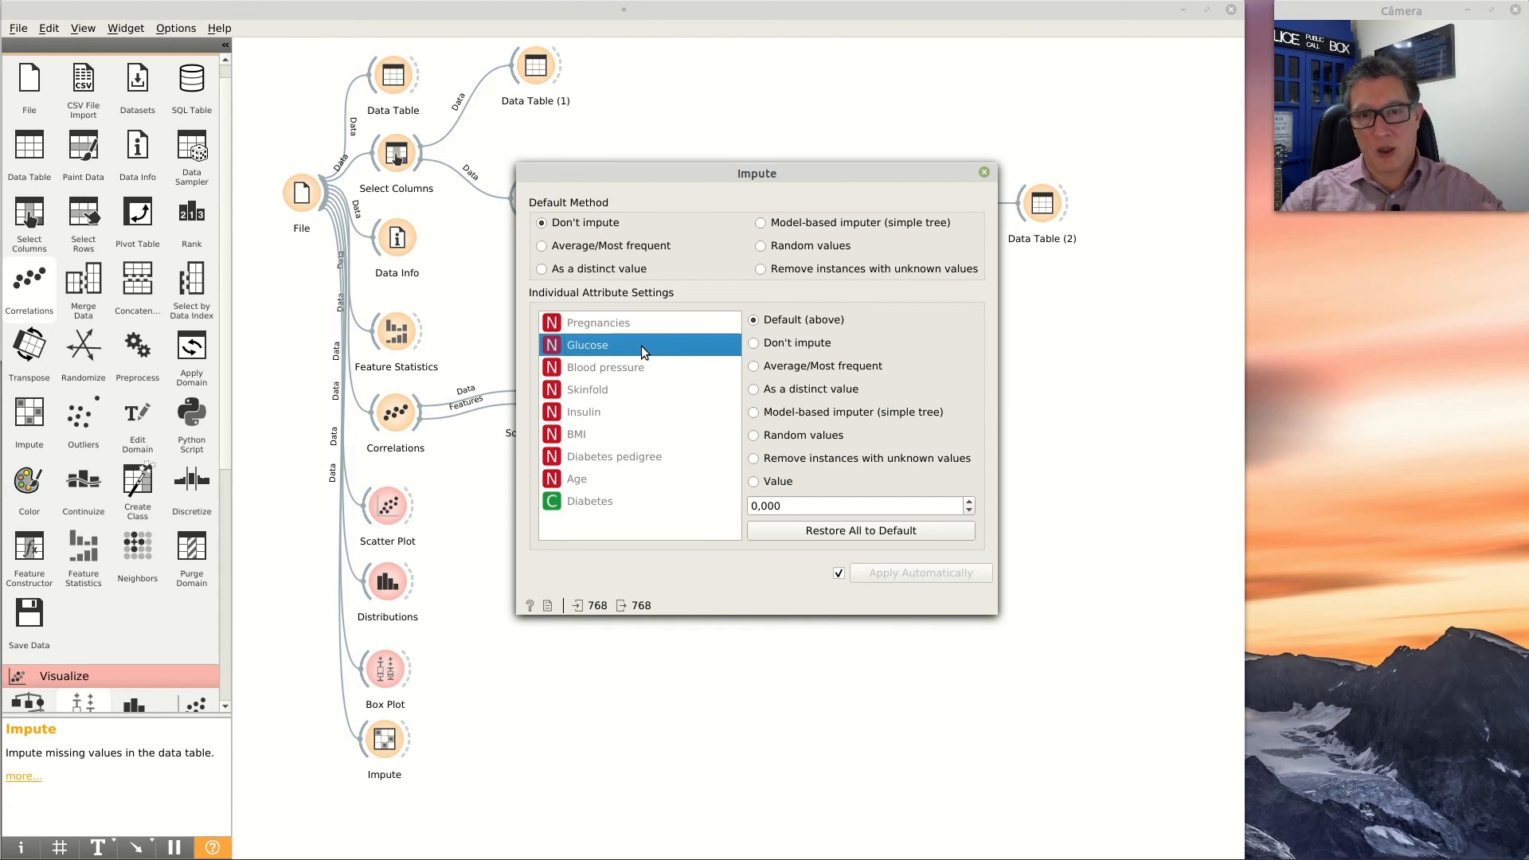
left_click(846, 417)
left_click(759, 483)
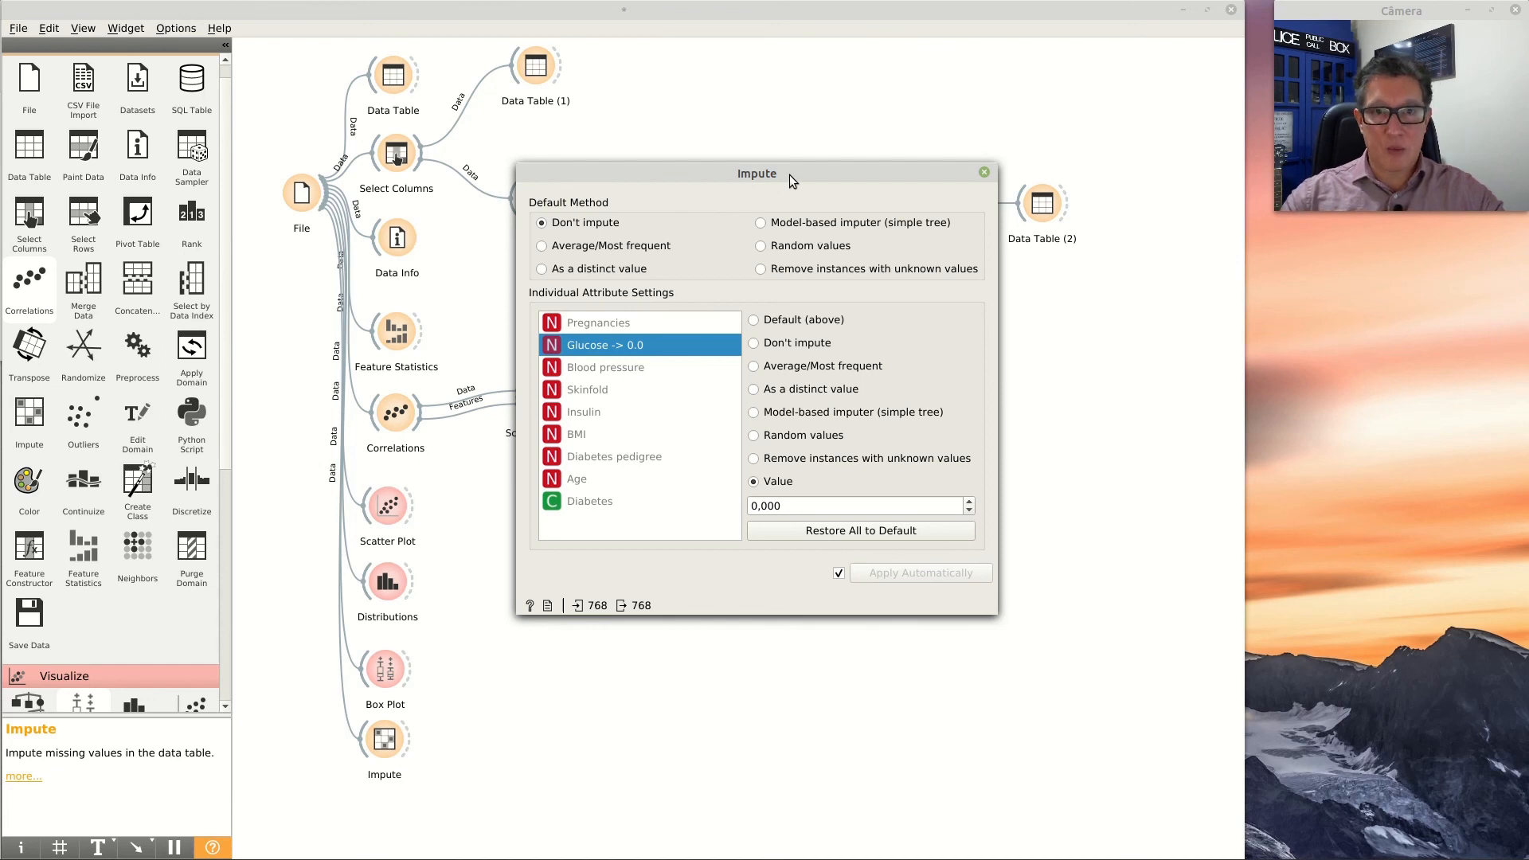
left_click(985, 173)
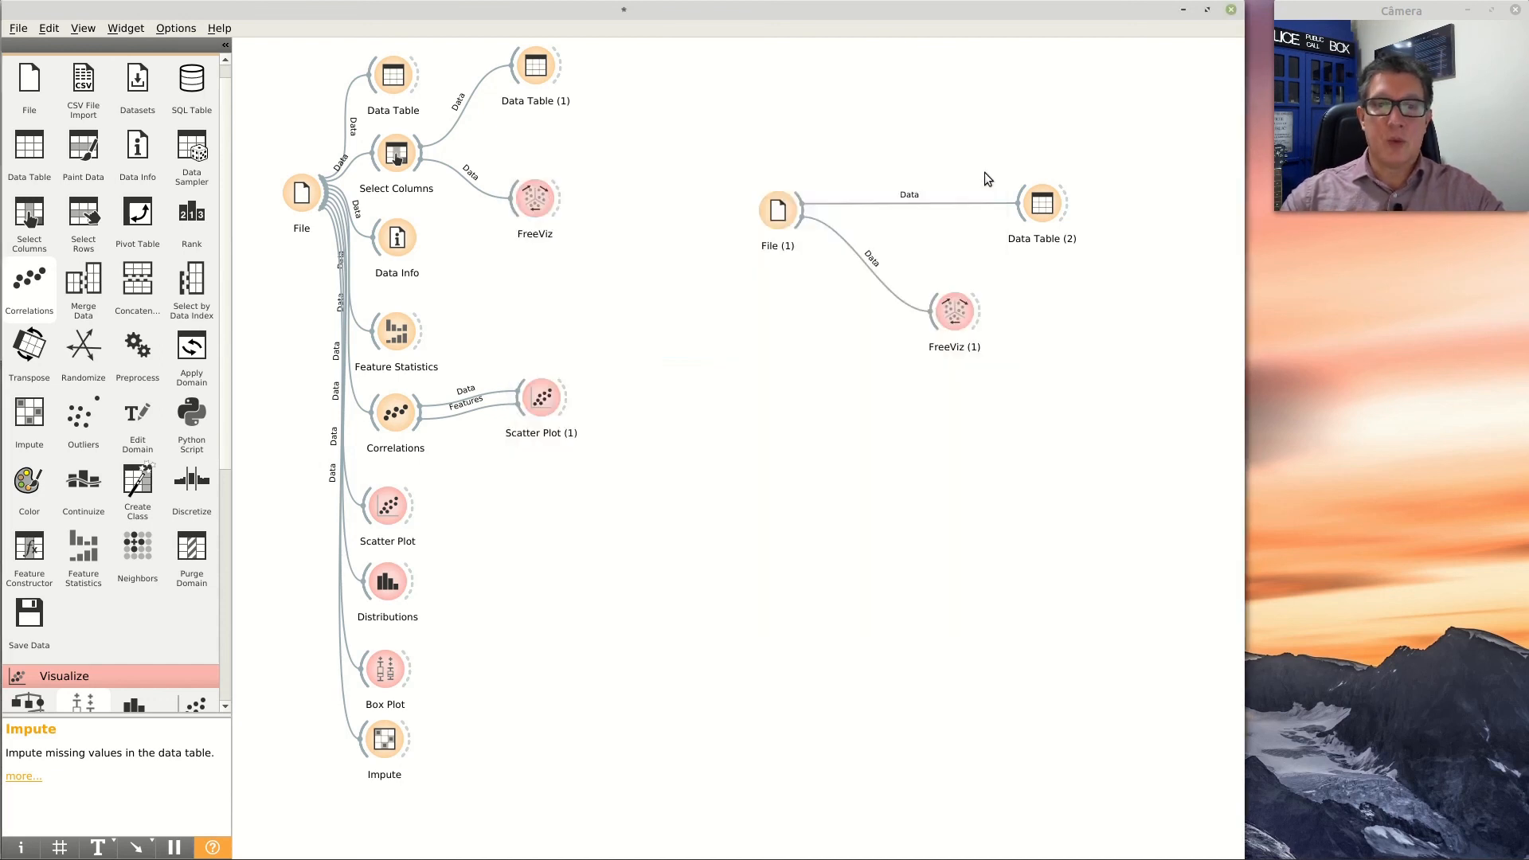